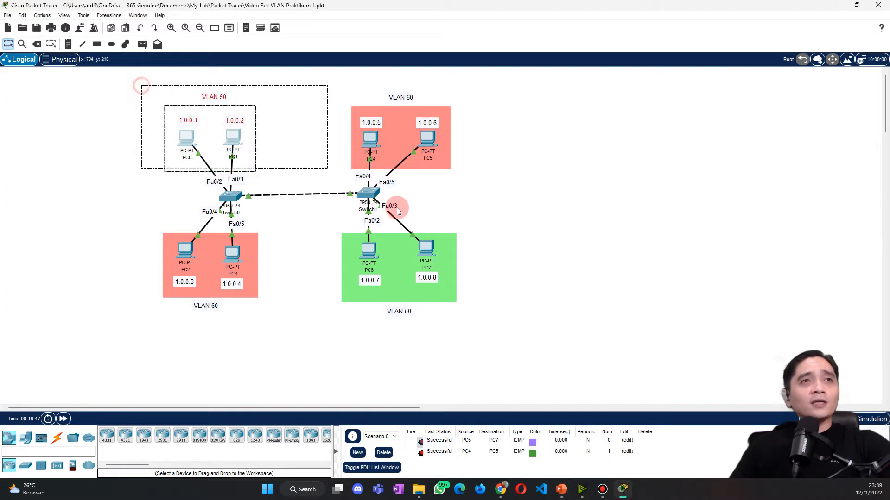
Step: Place a text note reading "testing" in the empty workspace beside the green VLAN 50 box containing PC0 and PC1
left_click(536, 293)
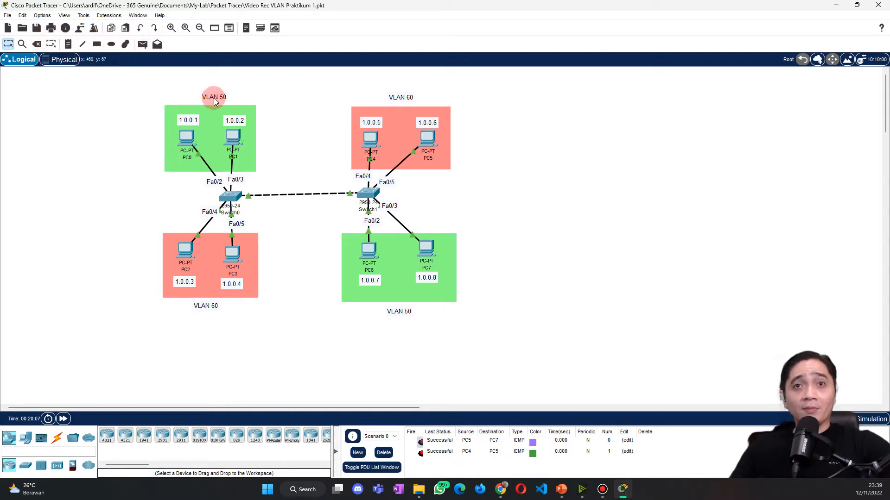
left_click(68, 44)
left_click(85, 107)
type("testing")
left_click(75, 96)
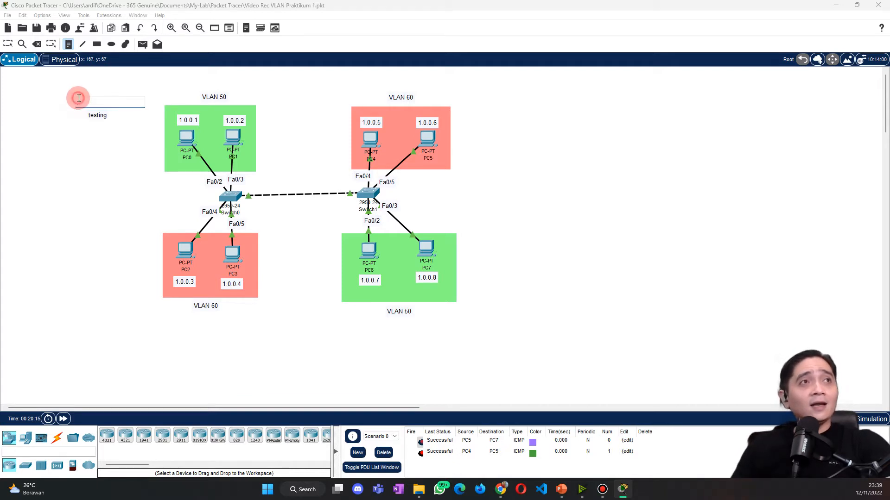
Step: Move the "testing" note closer to the box around PC0 and PC1, and delete it
left_click(8, 44)
left_click_drag(96, 114, 137, 115)
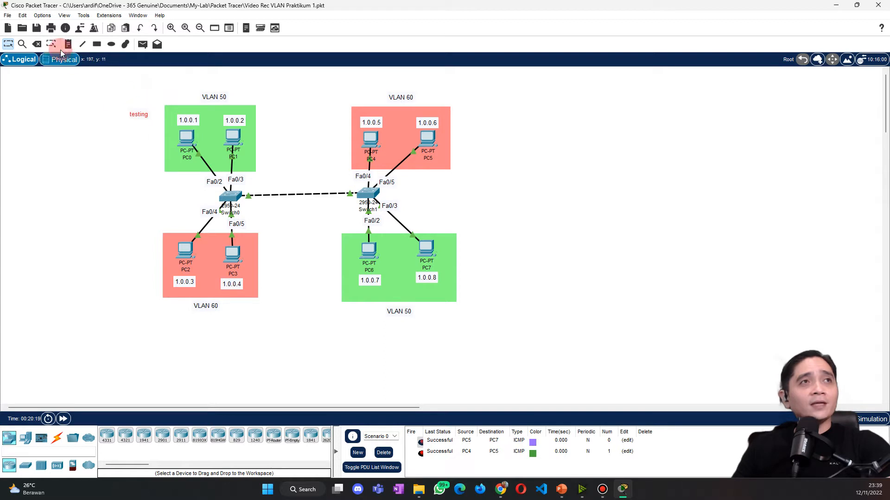
left_click(36, 44)
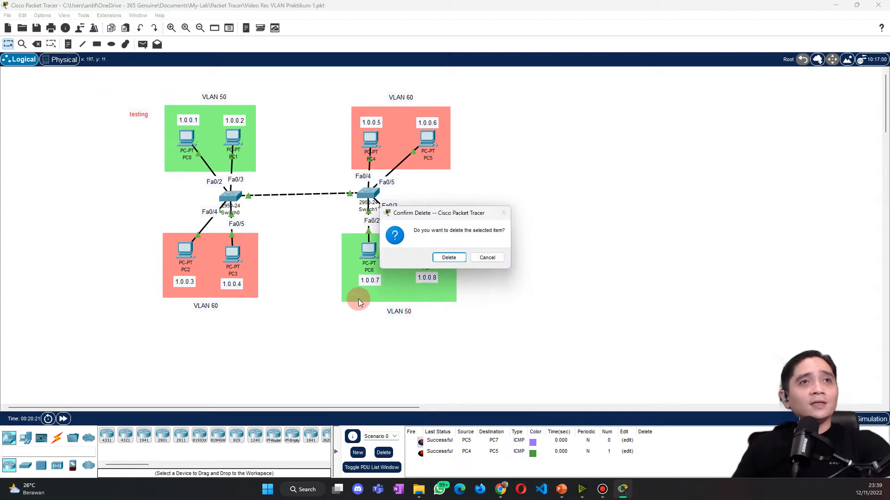
left_click(448, 258)
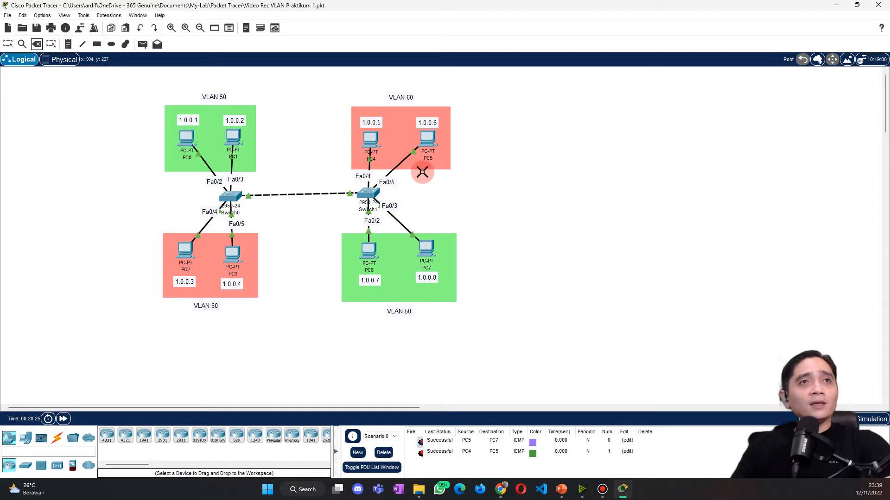
Step: Start a rectangle shape and set its outline color to light green #90ff8e
left_click(98, 46)
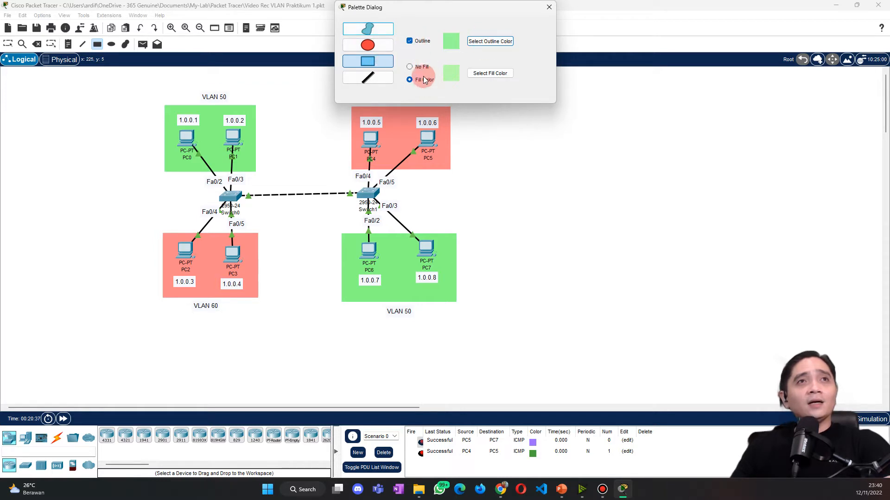
left_click(487, 41)
left_click_drag(511, 200, 506, 205)
left_click(509, 325)
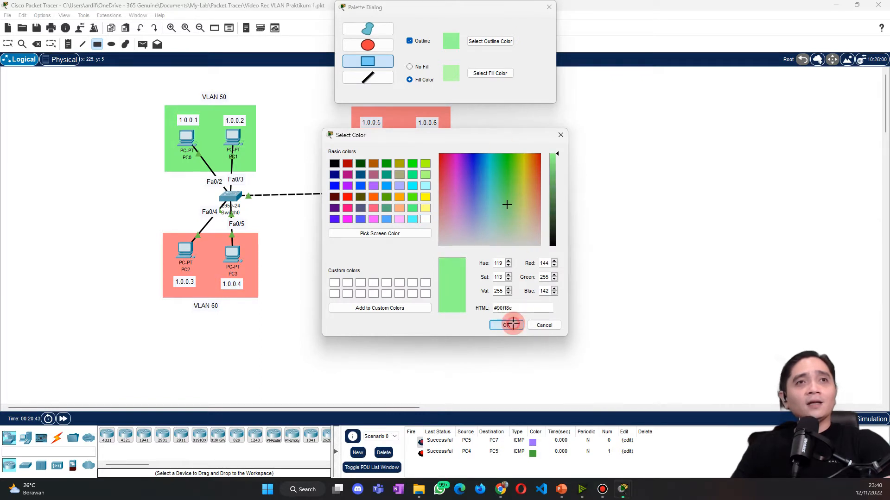
Step: Set the fill color to light green #92ffa4 and draw a rectangle in the empty area beyond the PC4–PC7 groups
left_click(411, 67)
left_click(490, 74)
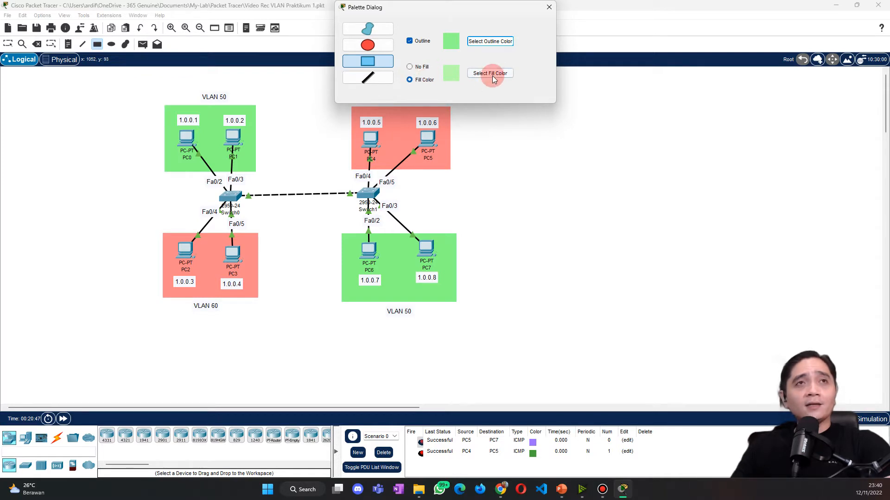
left_click_drag(498, 196, 504, 207)
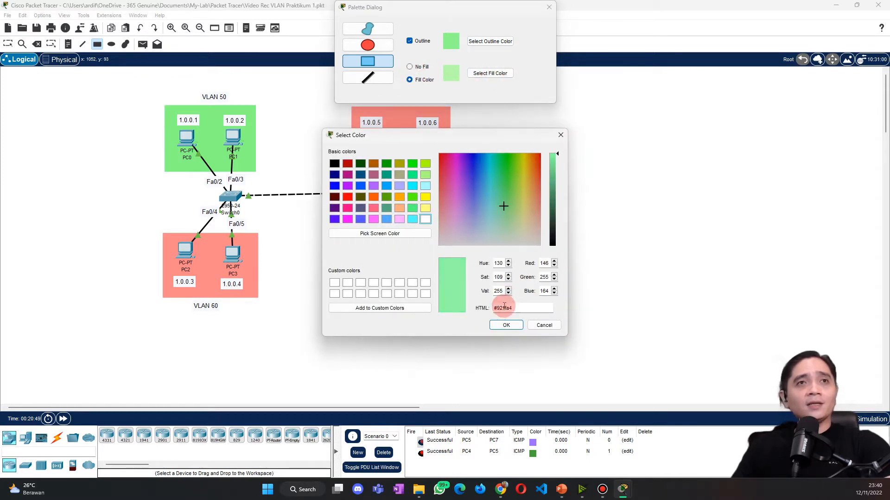
left_click(506, 324)
left_click_drag(493, 165, 606, 232)
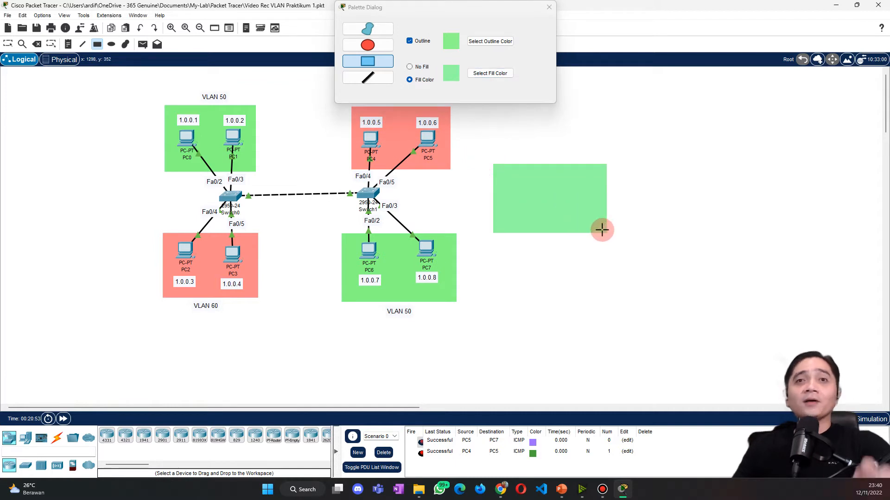
Step: Close the shape palette, delete the newly drawn green rectangle and return to selection mode
left_click(549, 7)
left_click(36, 44)
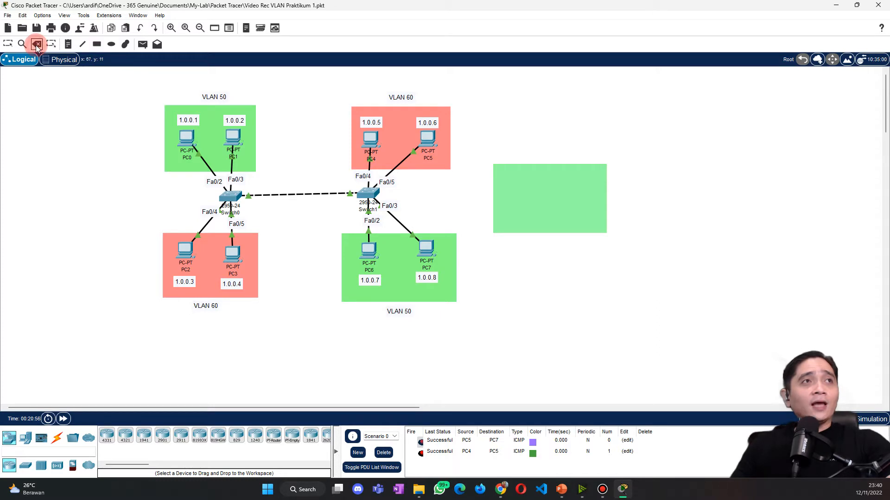
left_click(577, 216)
left_click(449, 258)
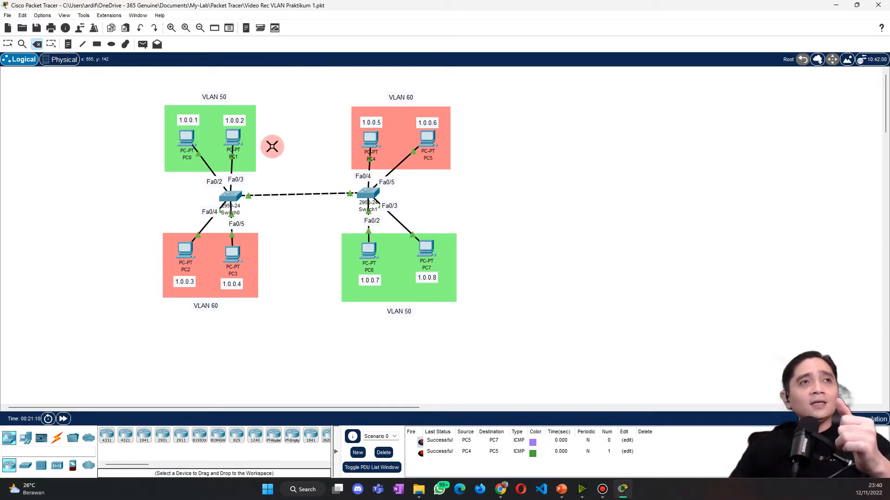
left_click(7, 44)
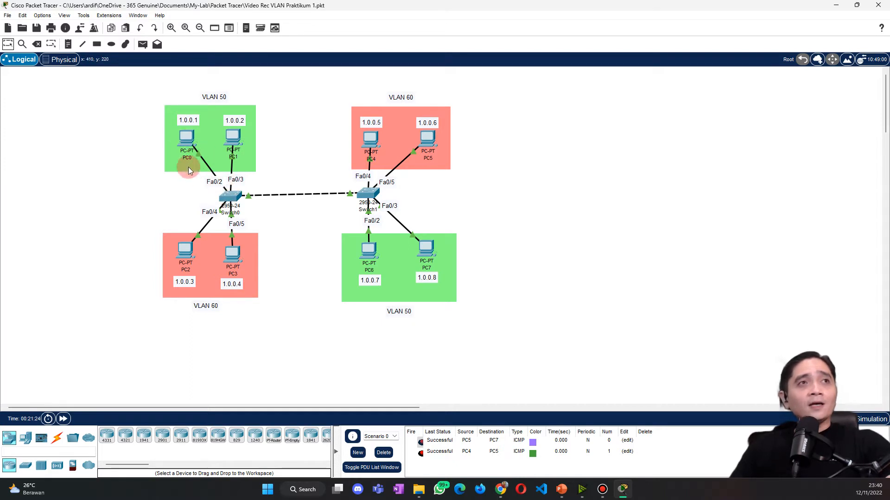
Step: Review the IP configuration of PC0, including its address, subnet mask, gateway and DNS server, and close its window
left_click(228, 203)
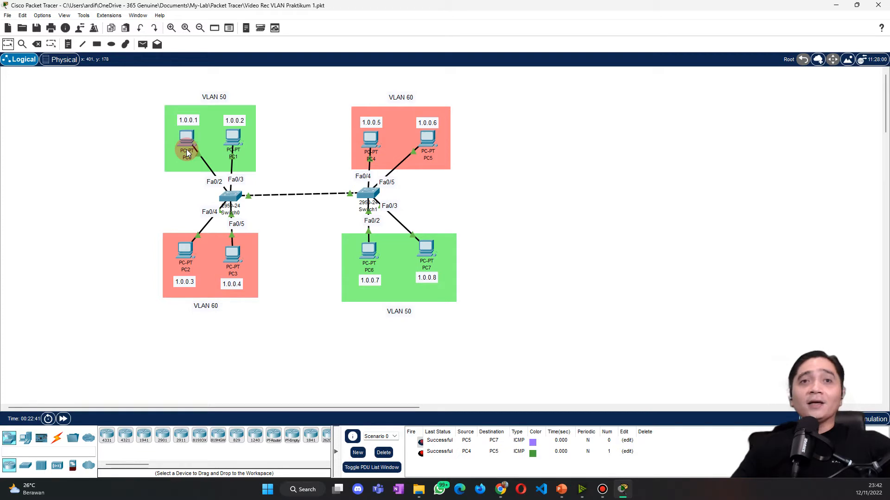
left_click(194, 138)
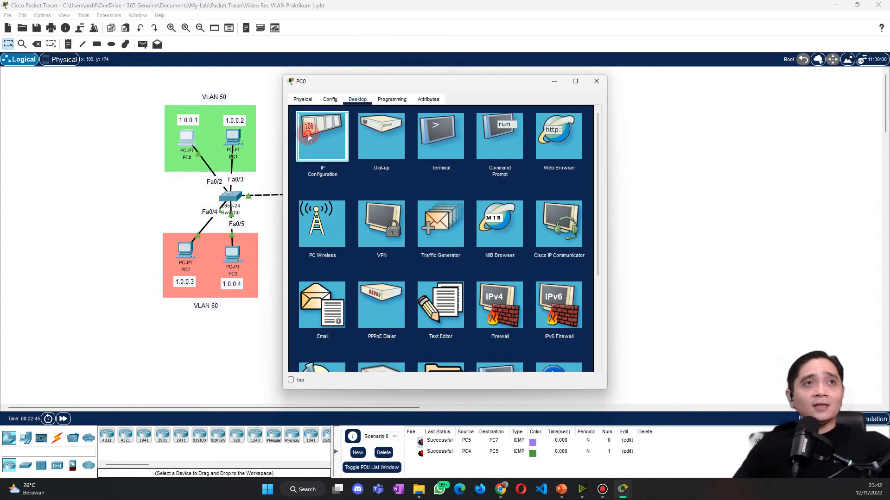
left_click(308, 133)
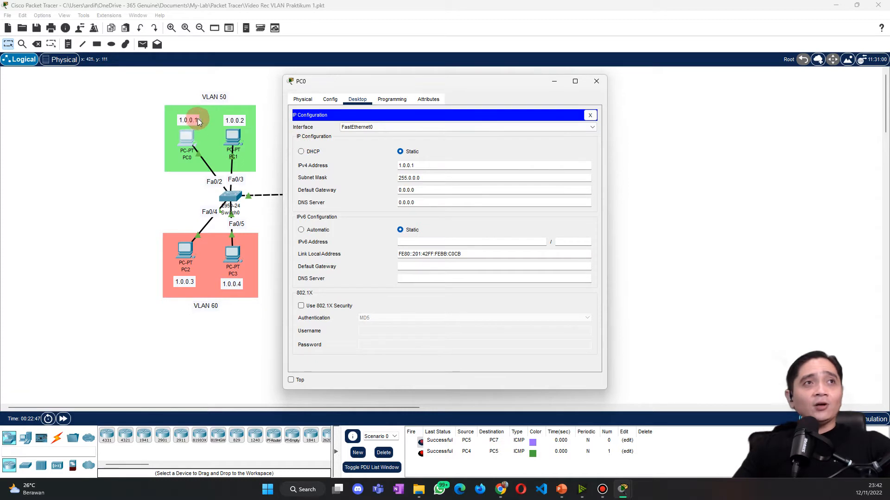
left_click_drag(417, 166, 388, 199)
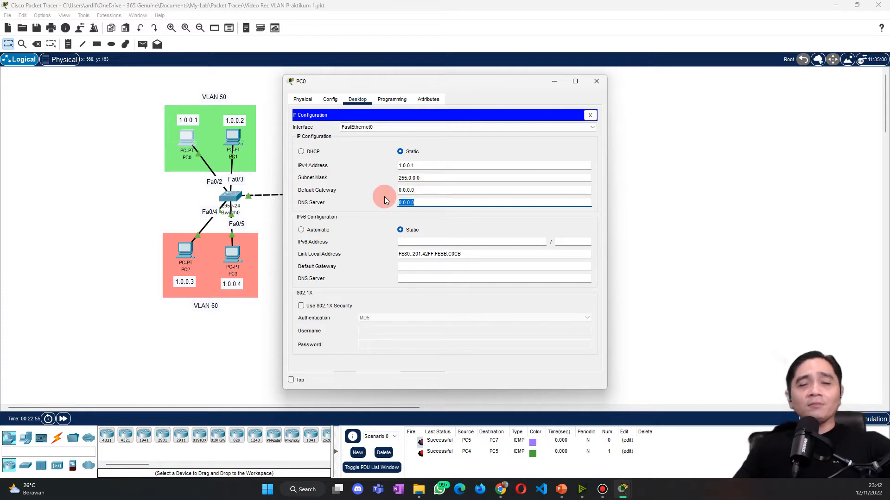
left_click(598, 82)
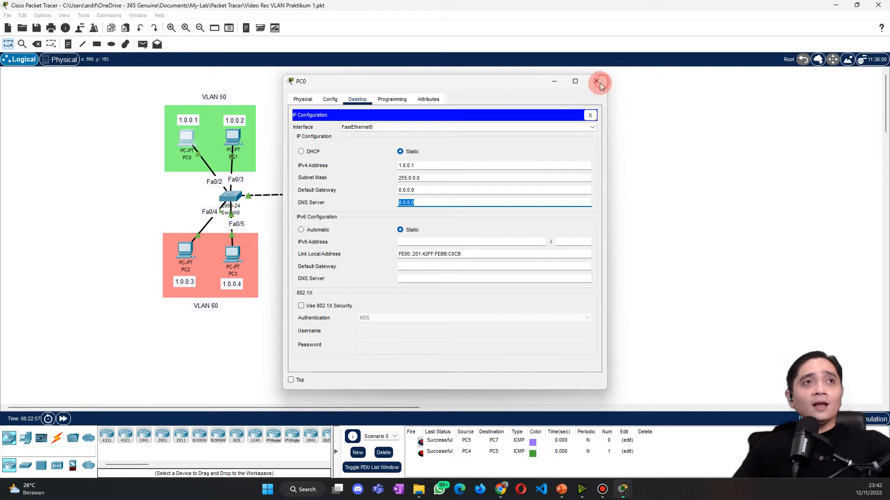
Step: Review the IPv4 address and subnet mask in PC1's IP configuration, and close its window
left_click(311, 137)
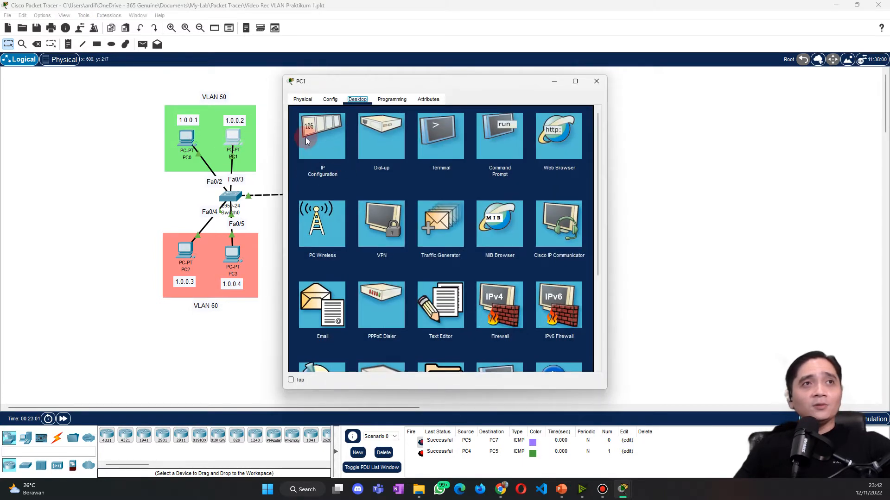
left_click(330, 100)
left_click(357, 99)
left_click(322, 136)
left_click(330, 235)
left_click_drag(421, 166, 395, 176)
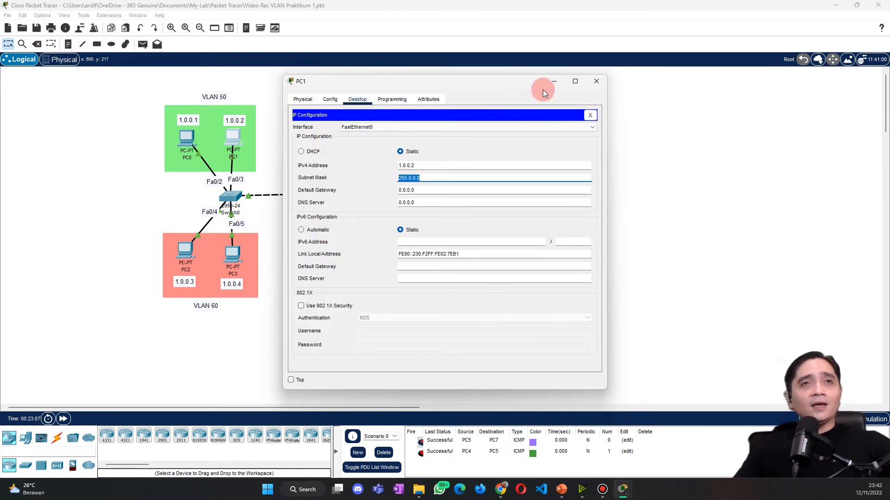
left_click(597, 81)
Step: Review the IP configuration of PC2 in the VLAN 60 group and close its window
left_click(190, 124)
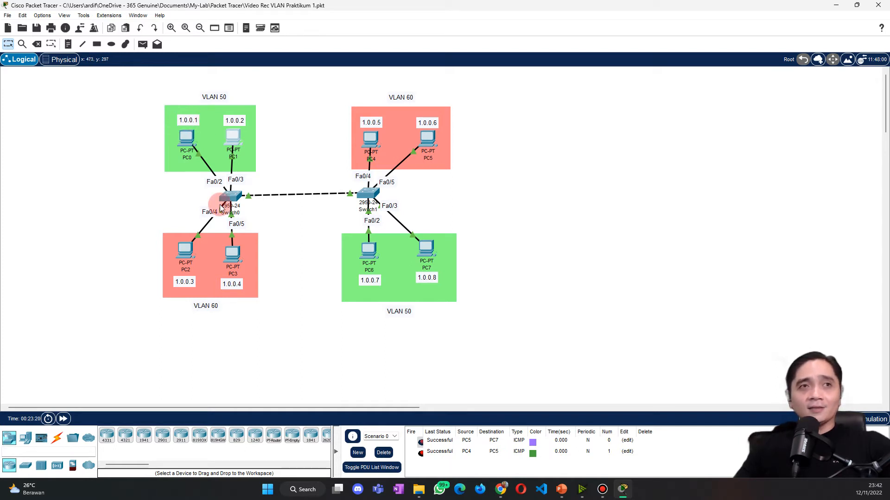
mouse_move(234, 194)
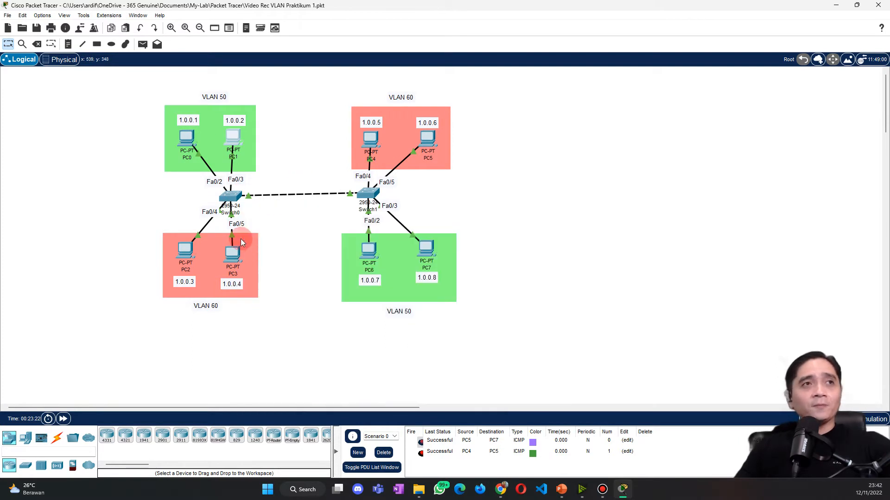
left_click(185, 250)
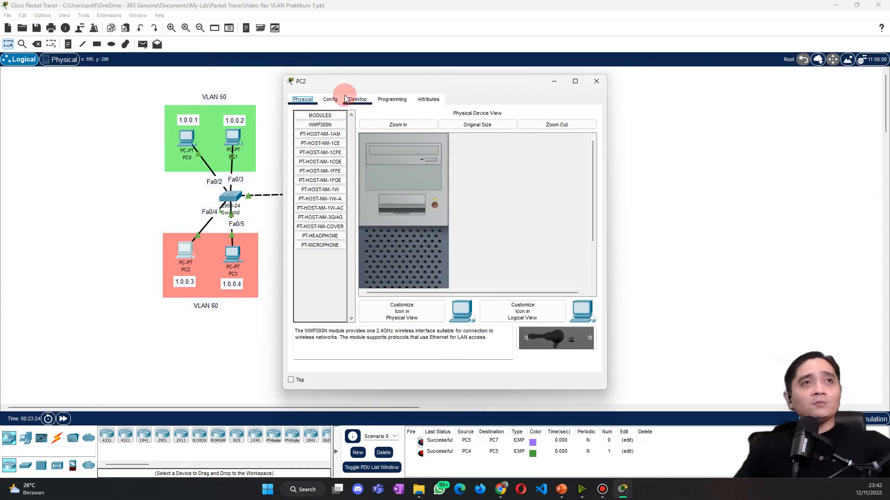
left_click(355, 104)
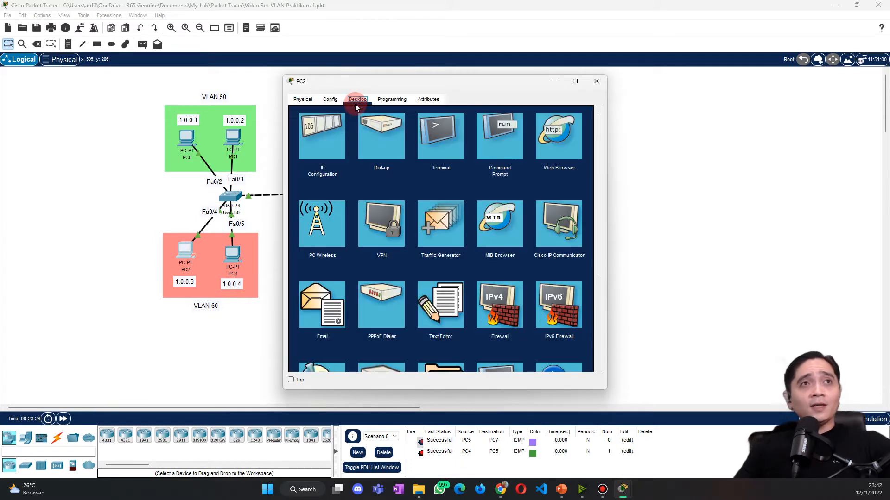
left_click(335, 133)
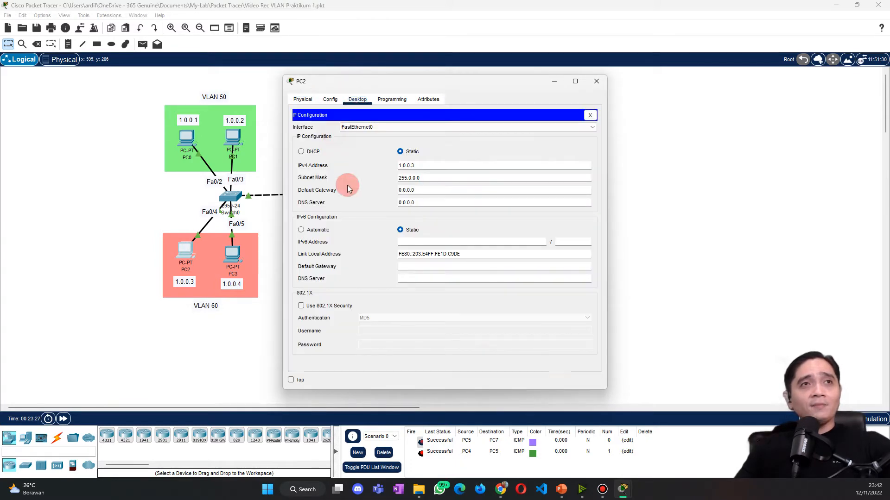
left_click(594, 81)
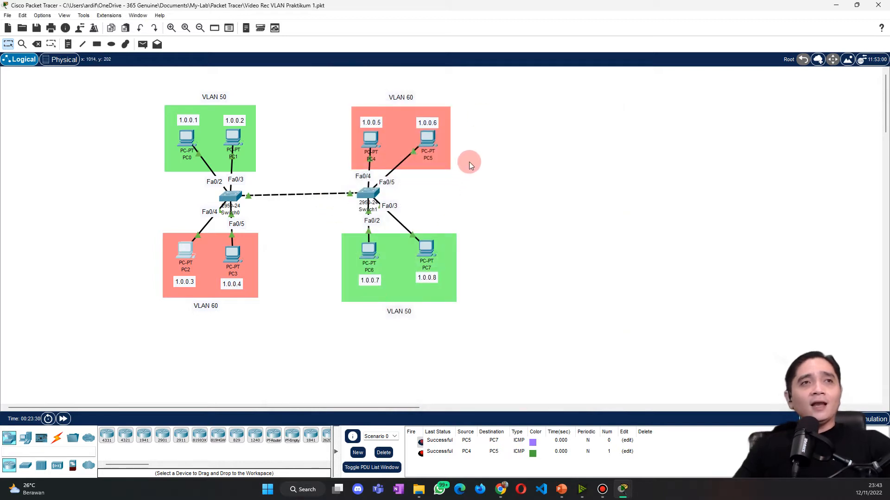
Step: Clear the existing PDUs from Scenario 0 and send a simple PDU from PC0 to PC2
left_click(382, 453)
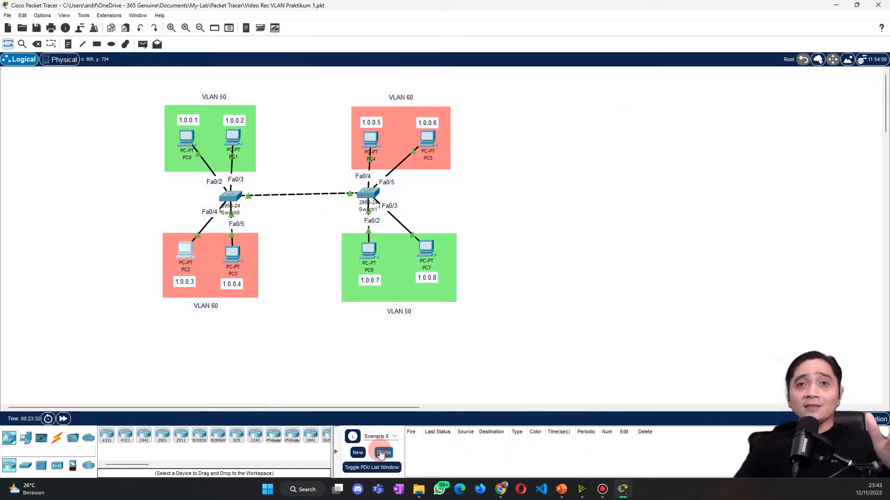
left_click(142, 45)
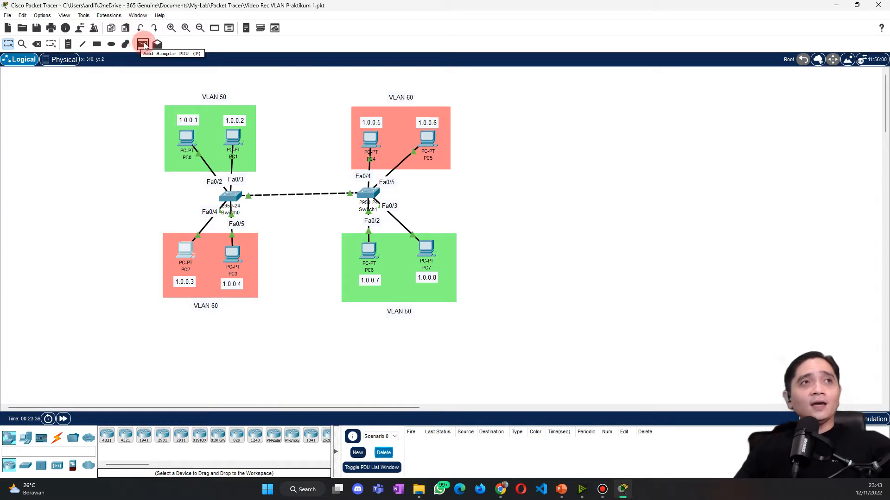
left_click(187, 138)
left_click(186, 251)
Step: Send one simple PDU from PC1 to PC3 and another from PC4 to PC6
left_click(143, 44)
left_click(226, 135)
left_click(233, 256)
left_click(143, 44)
left_click(371, 140)
left_click(369, 250)
Step: Clear the scenario's PDU list and send a simple PDU from PC5 to PC3 to test VLAN 60 across the switches
left_click(383, 452)
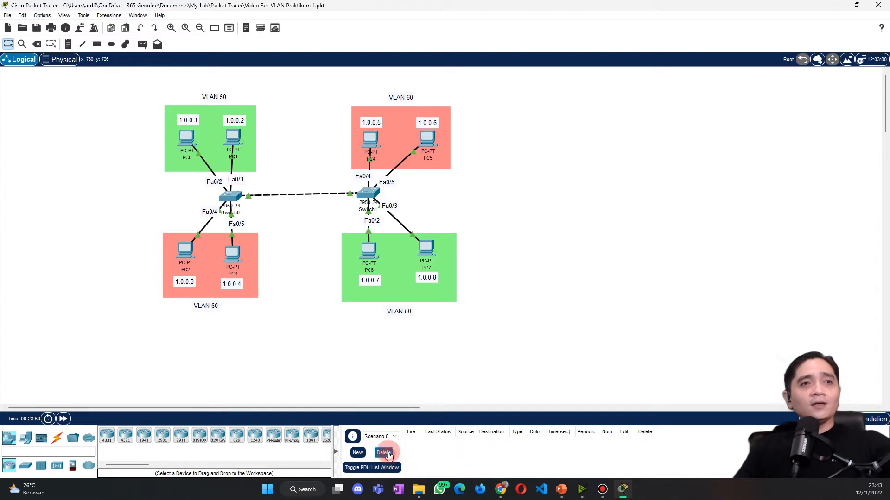
left_click(139, 47)
left_click(426, 139)
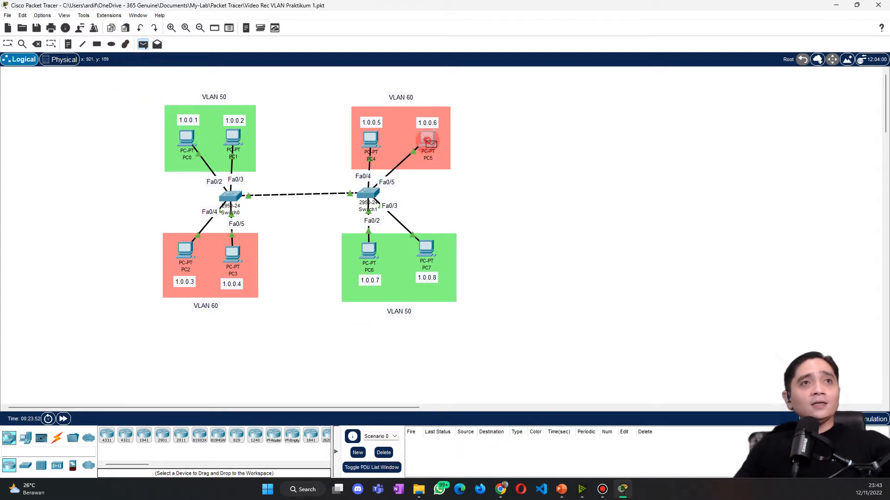
left_click(237, 255)
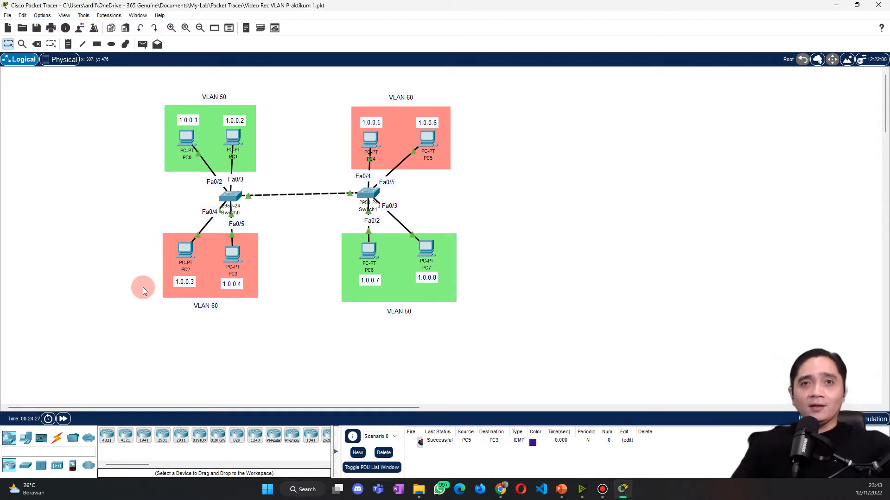
Step: Send a simple PDU from PC4 in VLAN 60 to PC1 in VLAN 50
left_click(143, 44)
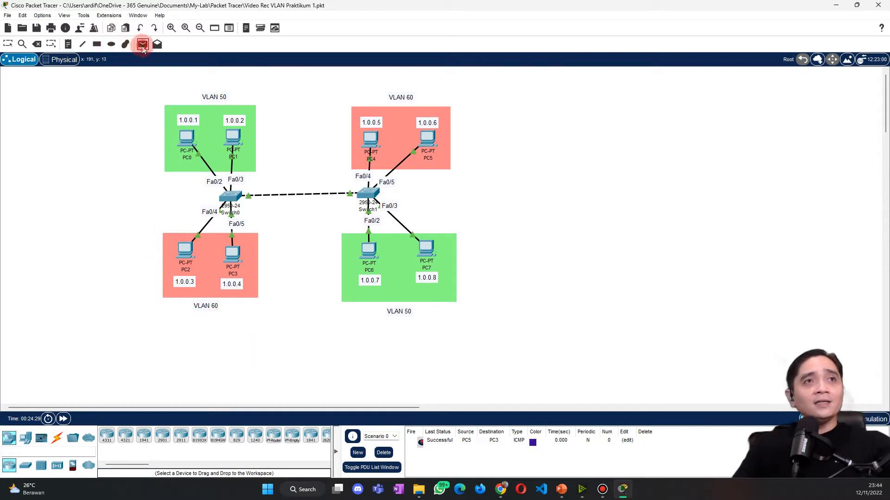
left_click(370, 139)
left_click(238, 138)
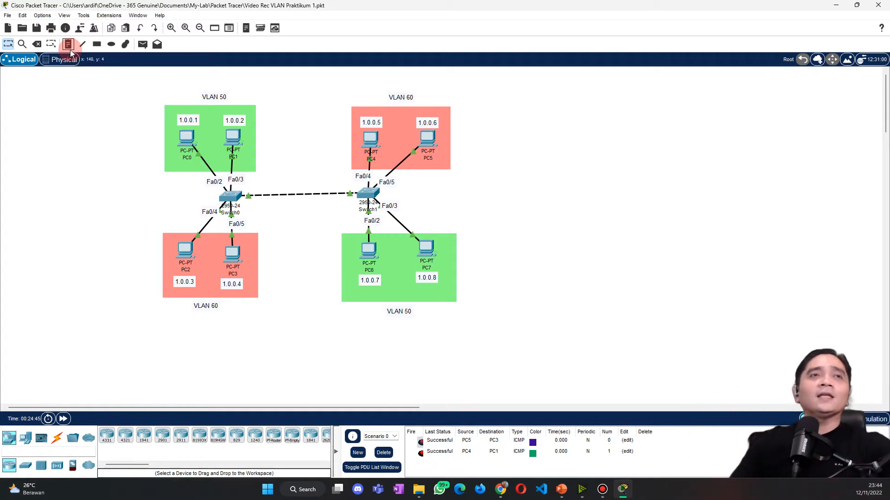
Step: Examine the port and address details of PC6 in the VLAN 50 group
left_click(367, 252)
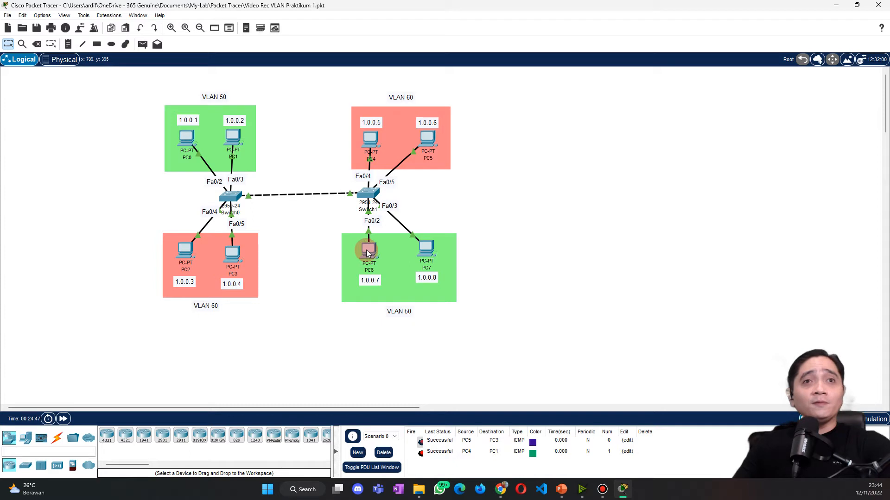
mouse_move(366, 250)
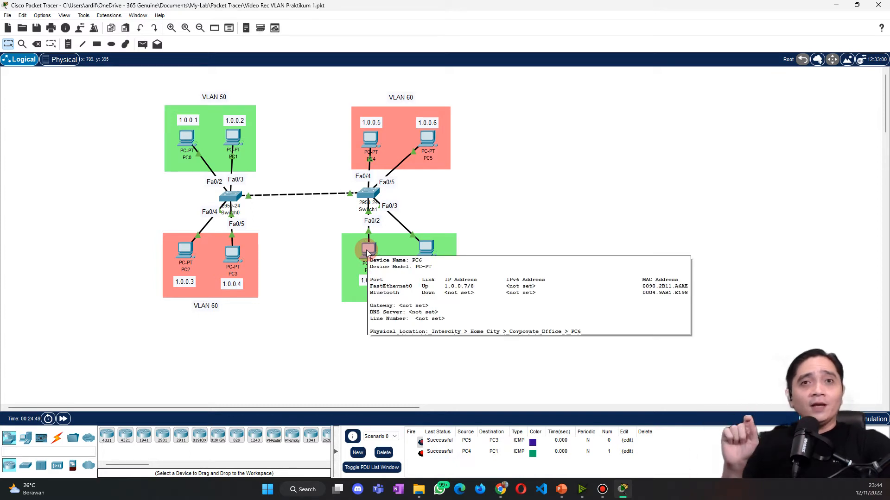
left_click(223, 194)
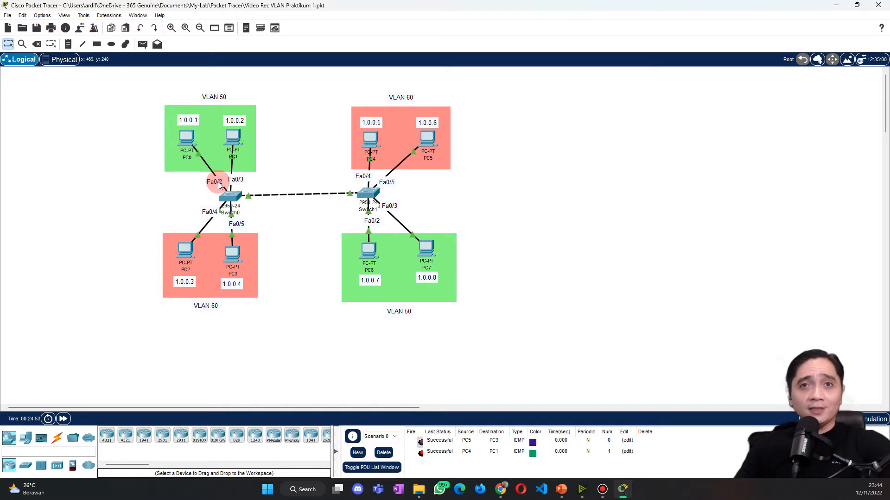
key("alt+Tab")
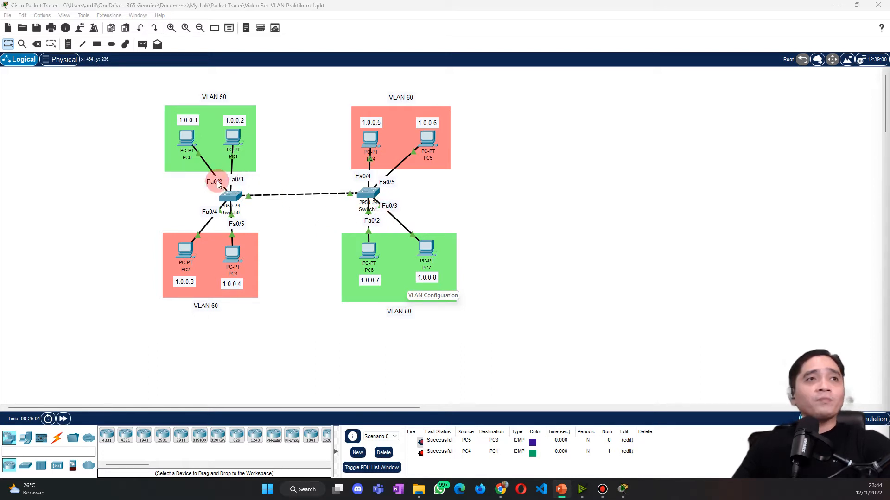
Step: Open Switch1's command line and enter global configuration mode with enable and conf term
left_click(373, 197)
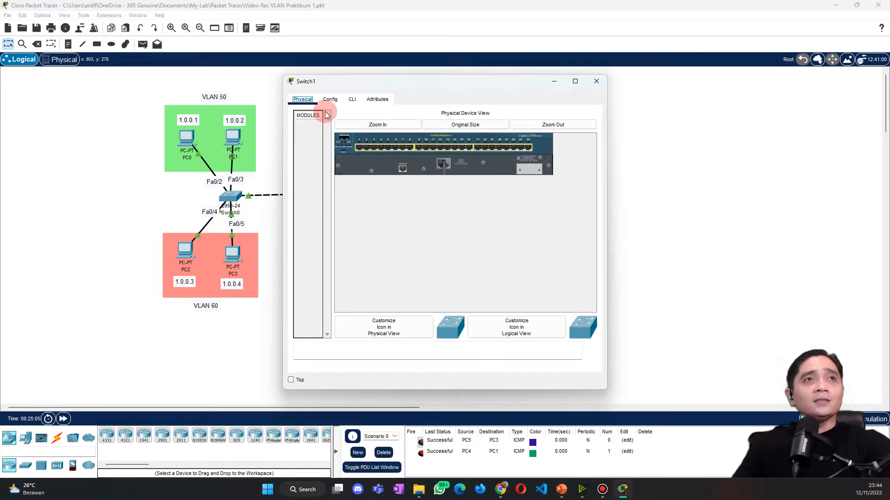
left_click(352, 99)
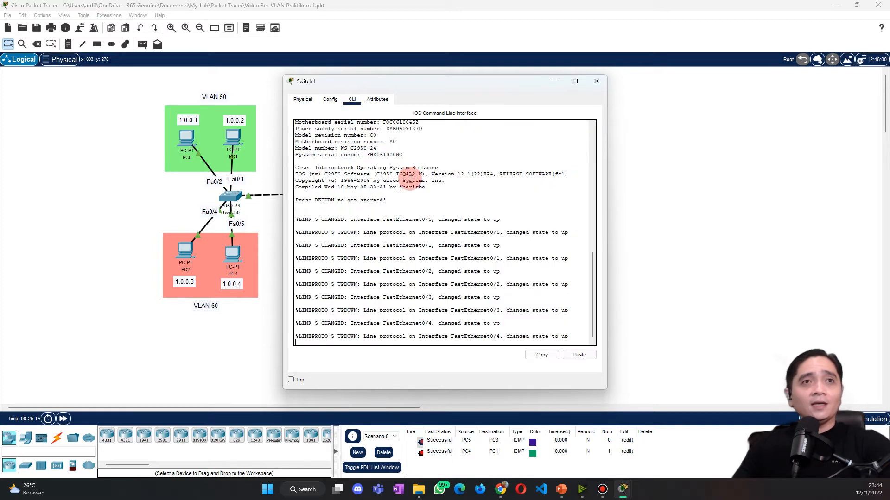
key("Return")
key("Return")
key("Return")
key("Return")
key("Return")
key("Return")
key("Return")
key("Return")
key("Return")
key("Return")
key("Return")
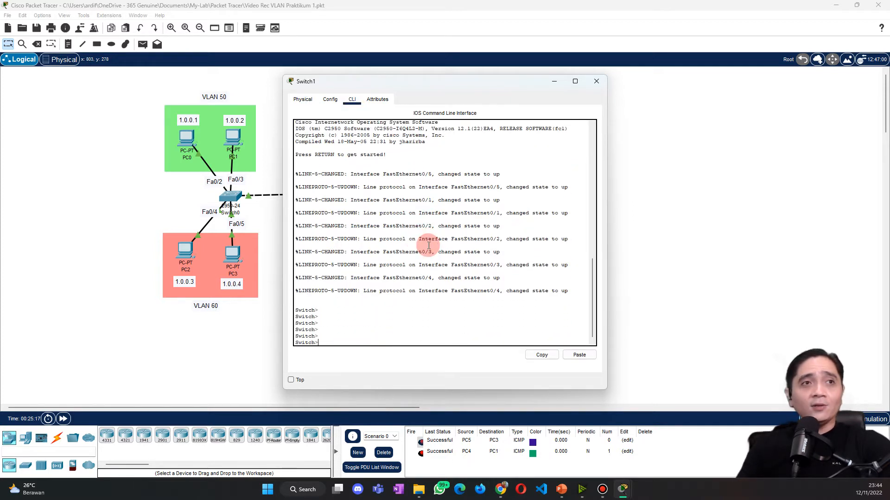
key("Return")
key("Return")
key("Return")
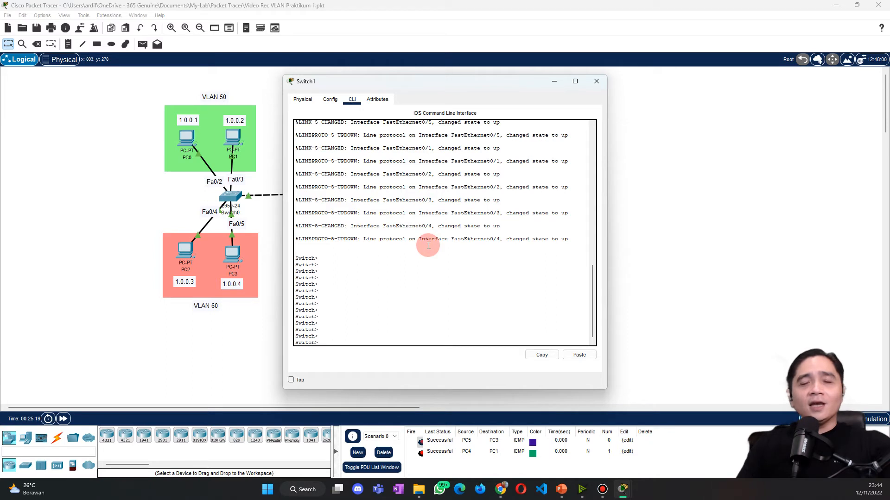
key("Return")
key("Return")
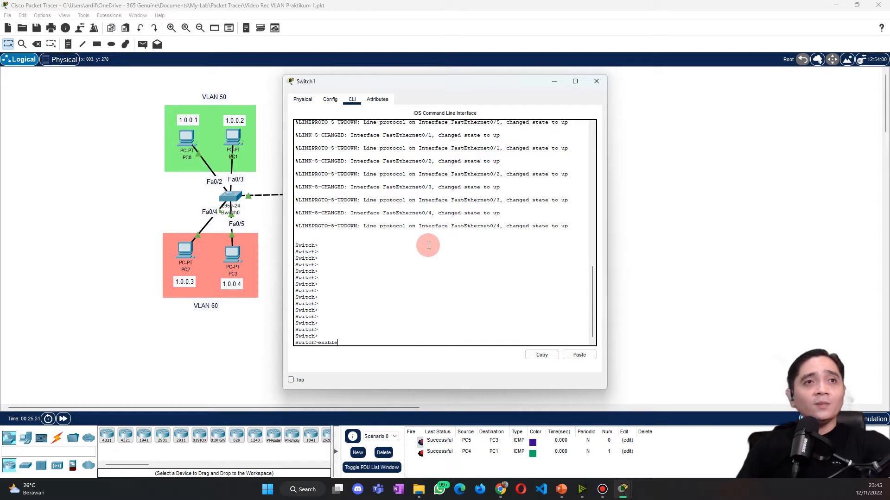
key("Return")
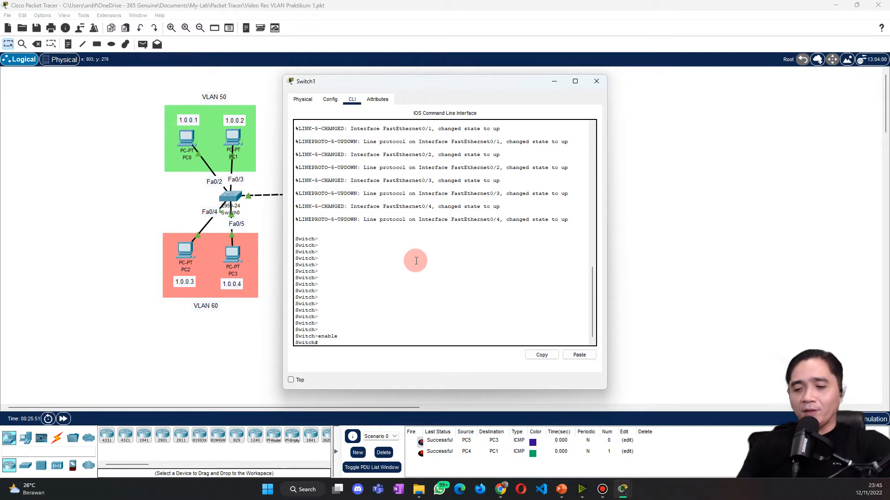
type("nf ter")
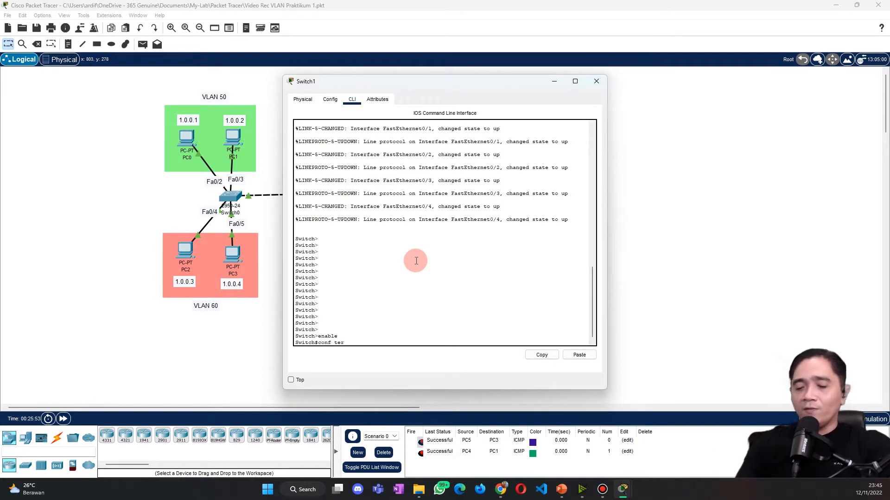
type("m")
key("Return")
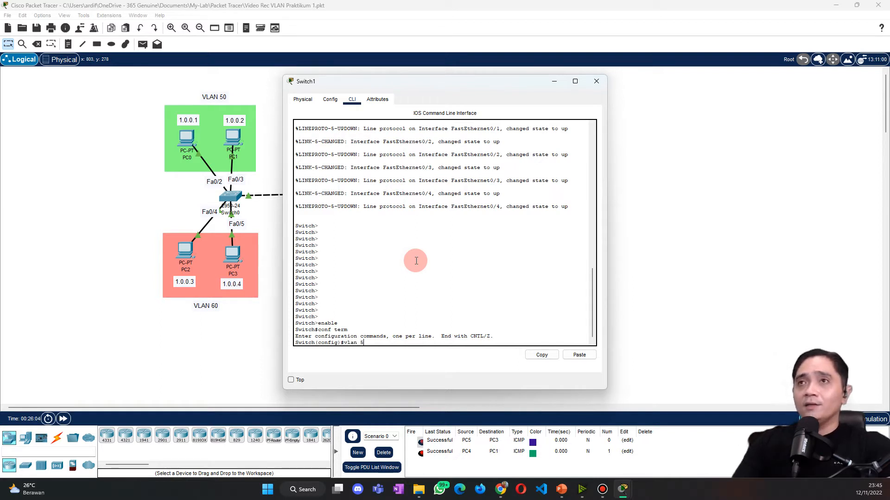
Step: Create VLAN 50 on Switch1, name it Informatika-1 and exit its VLAN configuration
type("0")
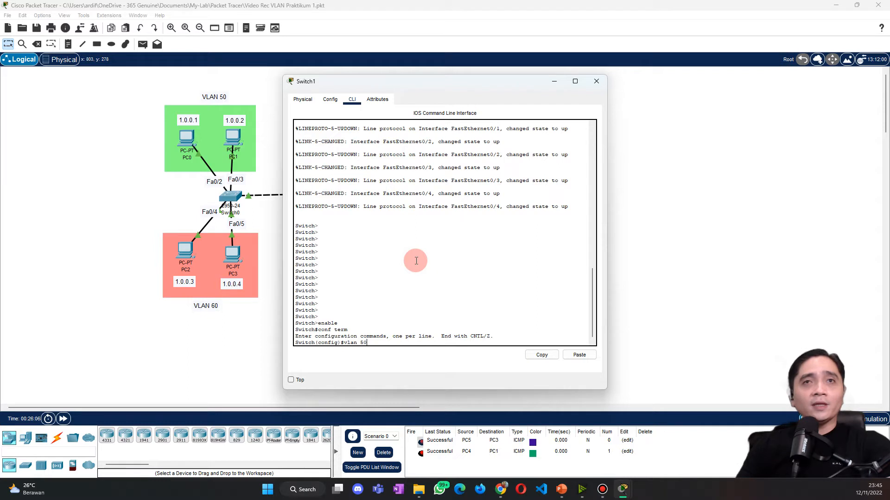
key("Return")
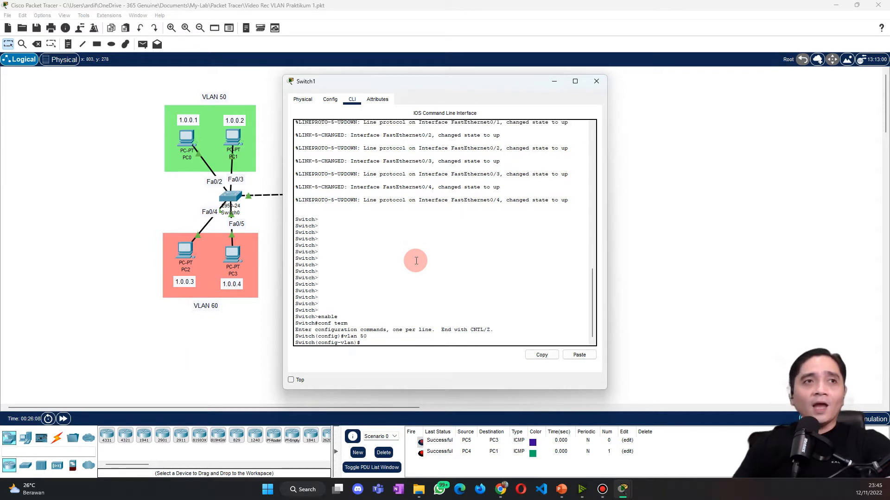
left_click_drag(316, 343, 367, 337)
left_click(364, 341)
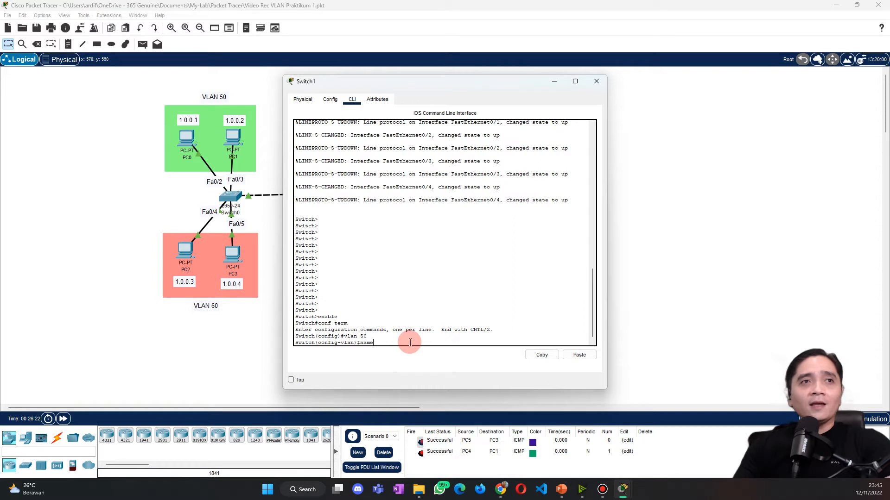
type("Inf")
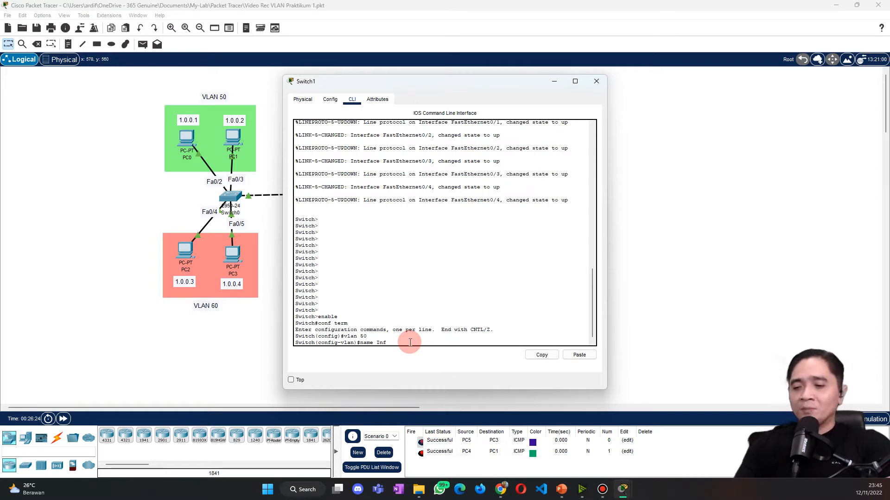
type("ormatika-1")
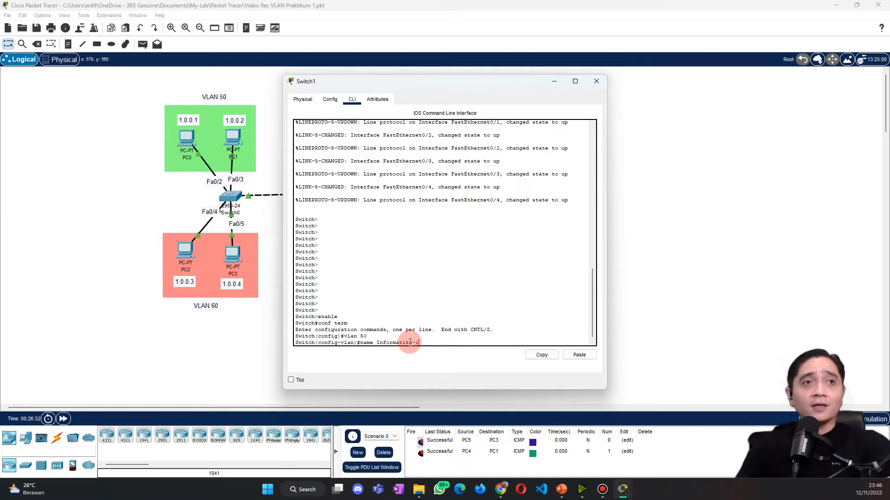
key("Return")
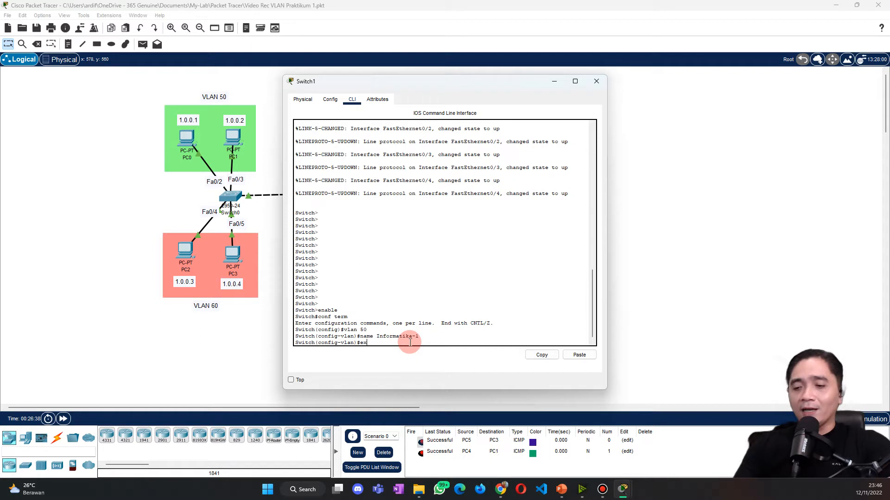
key("Return")
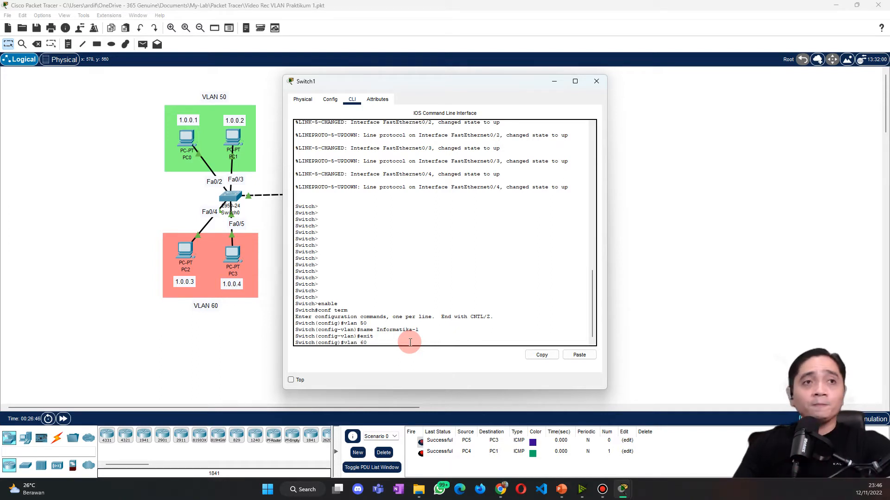
Step: Create VLAN 60 on Switch1, name it Informatika-2 and exit its VLAN configuration
key("Return")
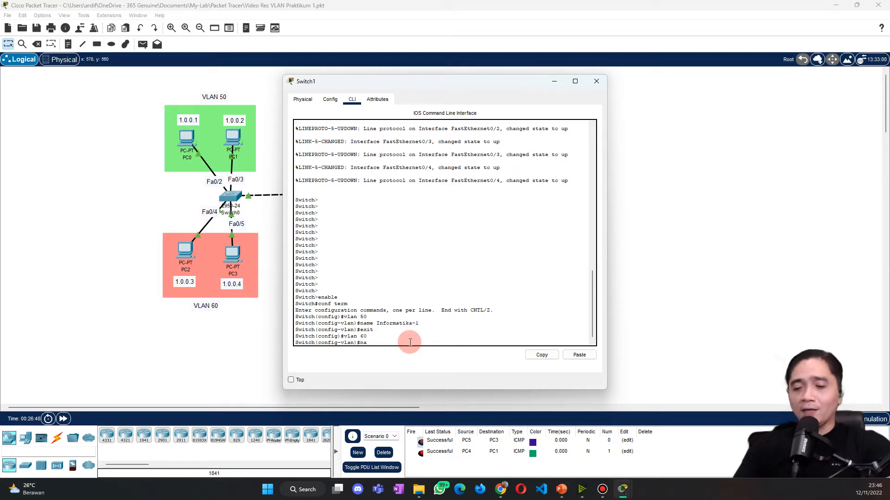
type("name In")
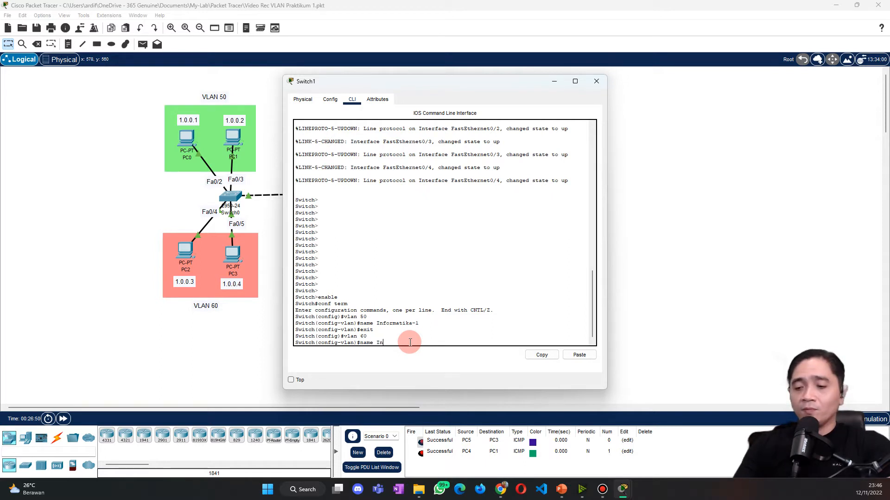
type("formatika")
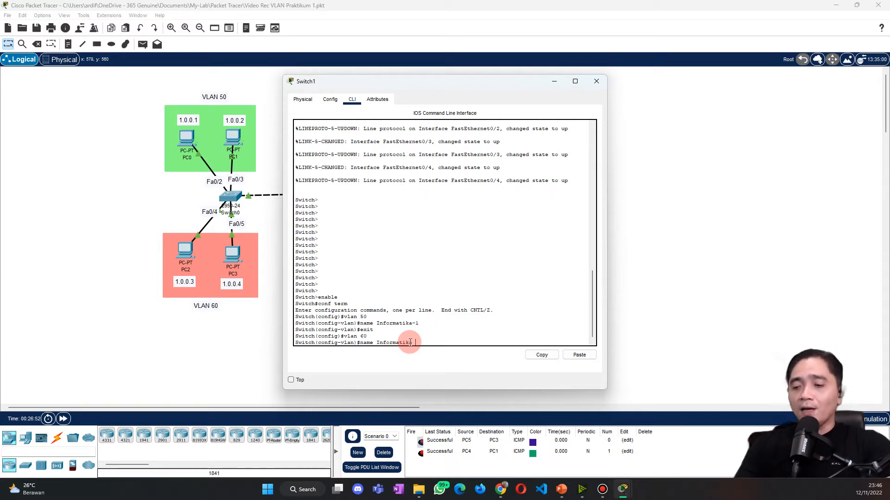
type("-2")
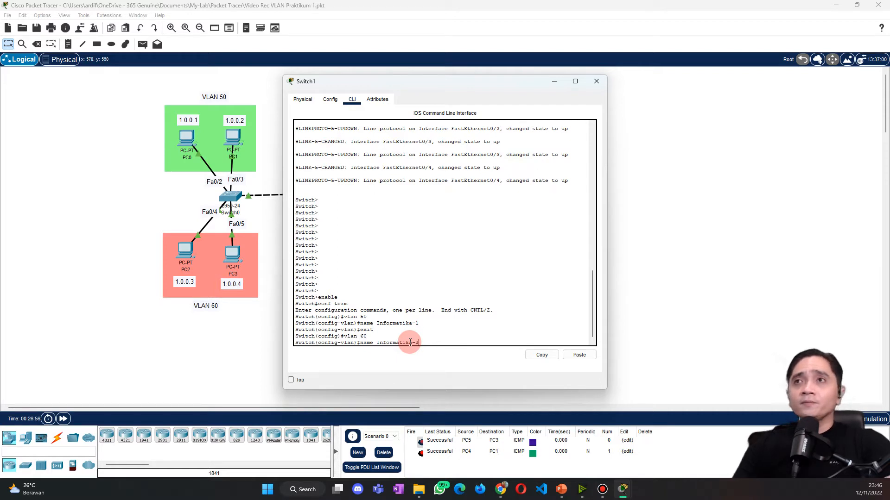
key("Return")
type("exi")
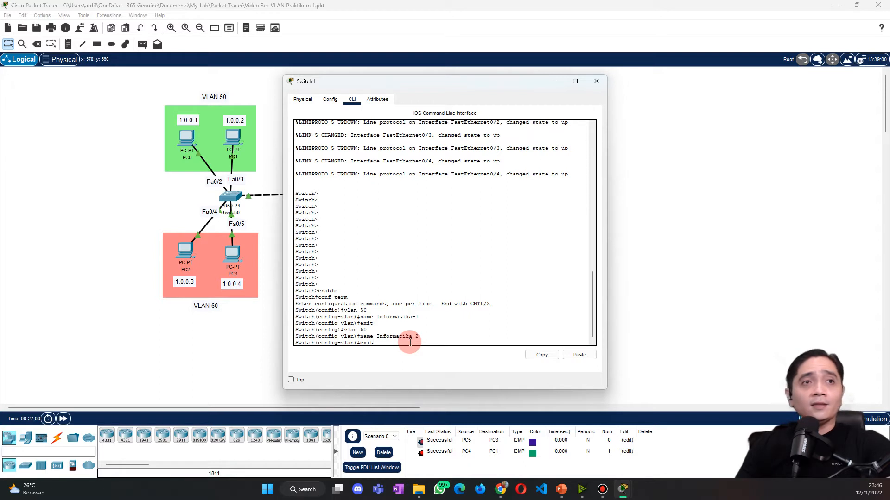
type("t")
key("Return")
key("Return")
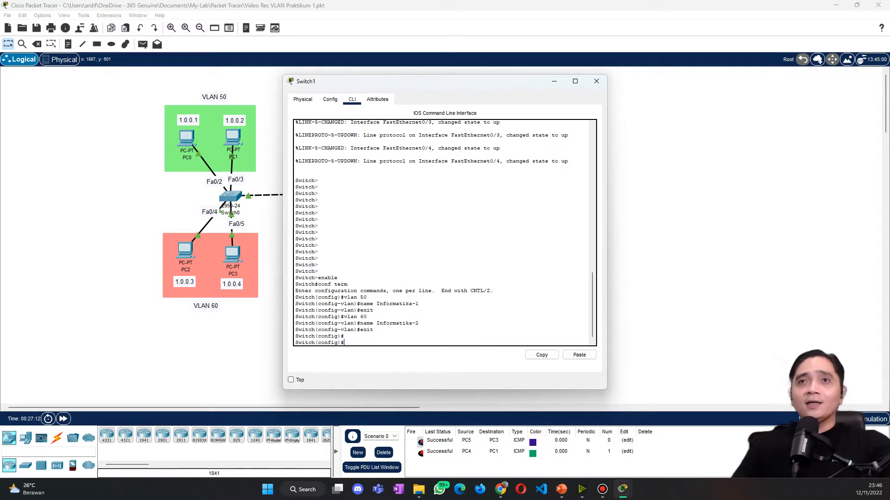
Step: Exit Switch1's configuration mode and run show vlan to check the names and status of VLANs 50 and 60
key("alt+Tab")
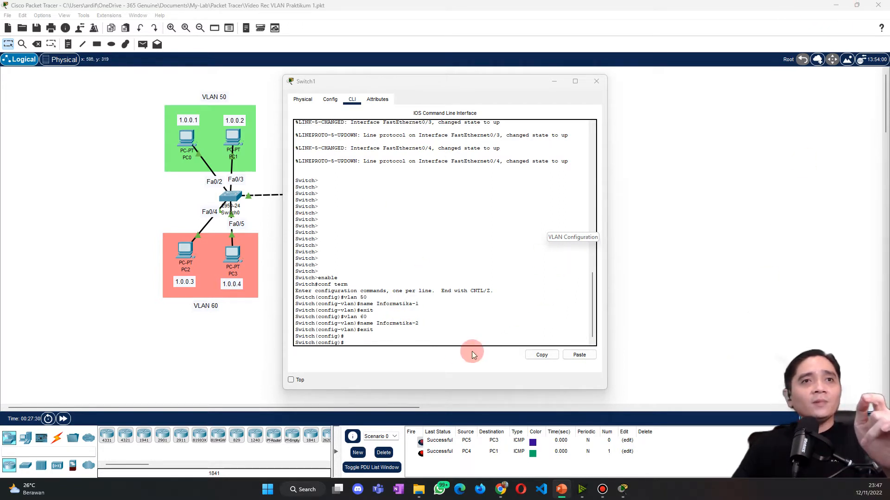
left_click(357, 339)
key("Return")
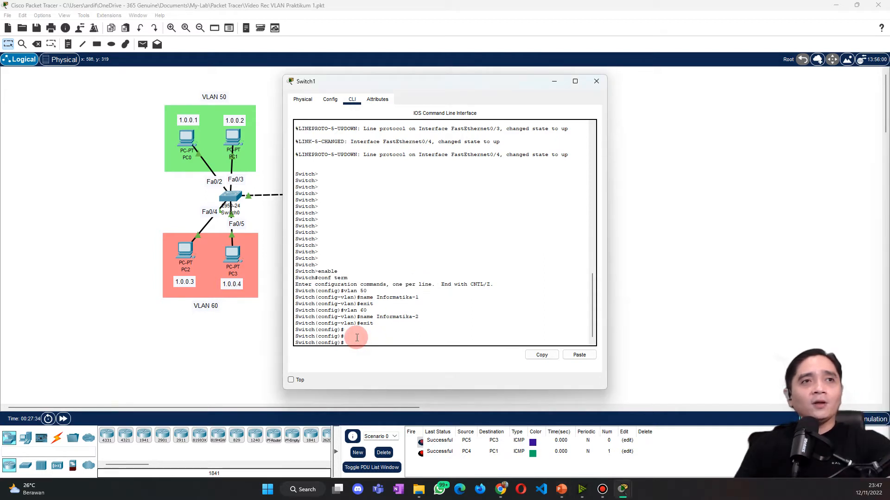
type("exit")
key("Return")
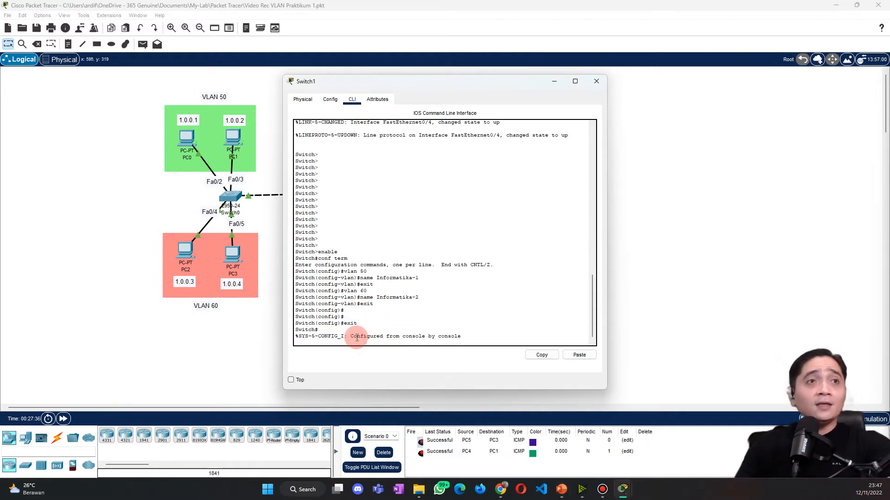
key("Return")
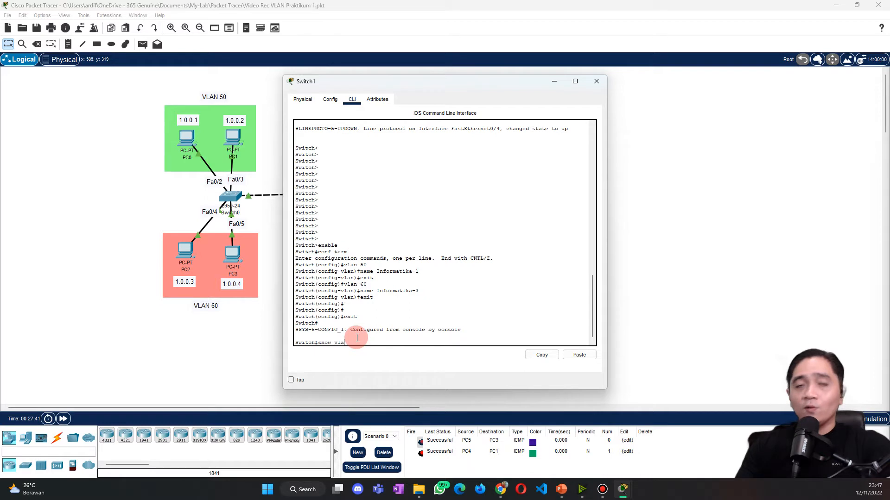
key("Return")
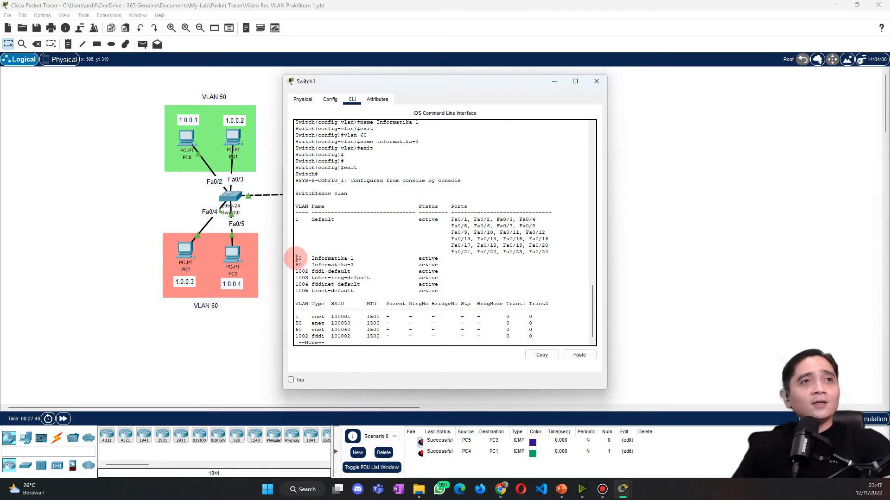
left_click_drag(296, 259, 303, 258)
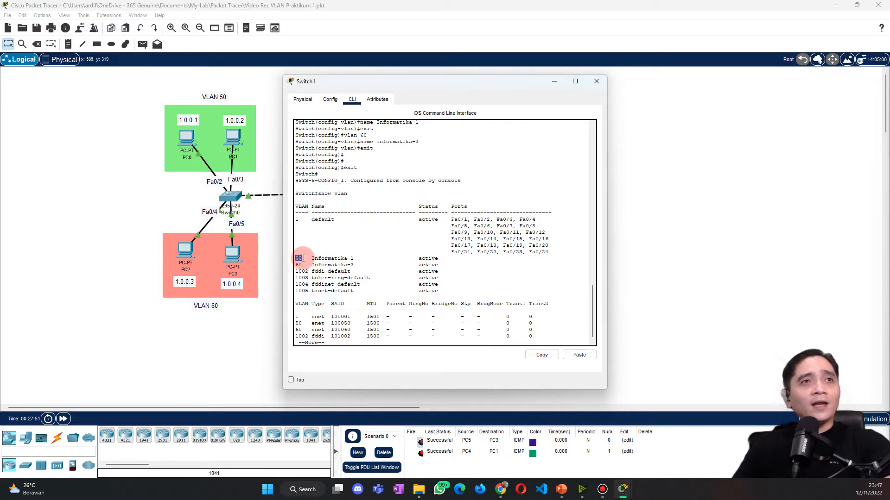
left_click_drag(295, 265, 356, 266)
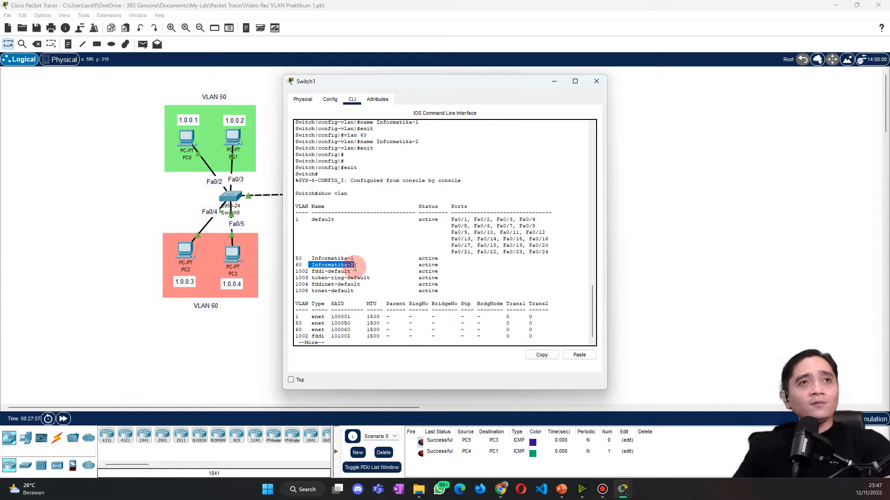
double_click(421, 258)
left_click_drag(420, 265, 443, 263)
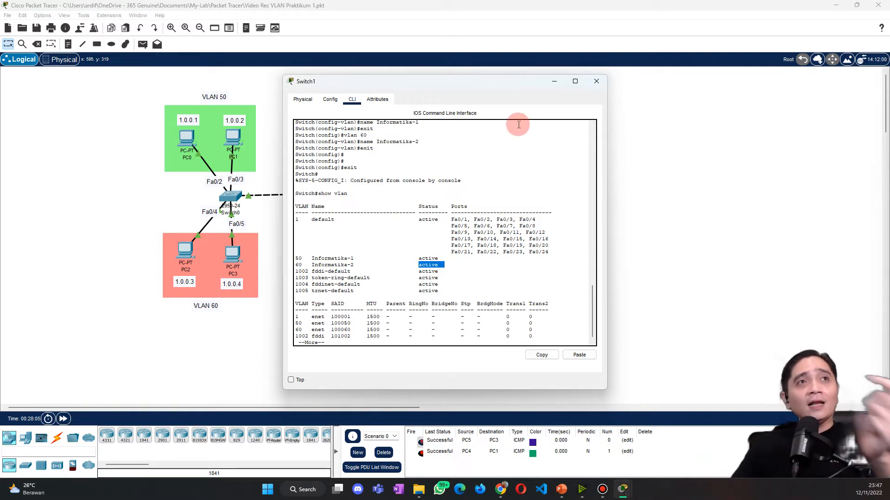
Step: Close Switch1's window, open Switch0's command line and enter privileged mode with enable
left_click(601, 86)
left_click(231, 197)
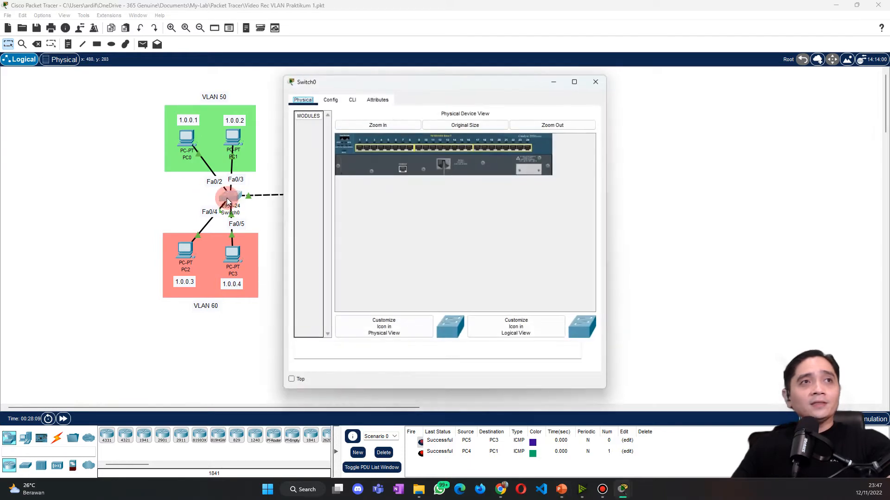
left_click(358, 105)
left_click(499, 302)
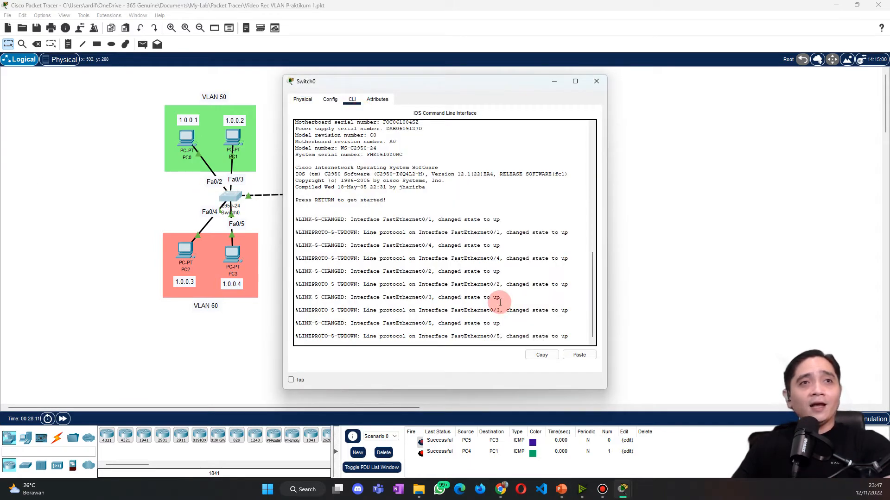
key("Return")
key("Return")
key("Return")
key("Return")
type("enavb")
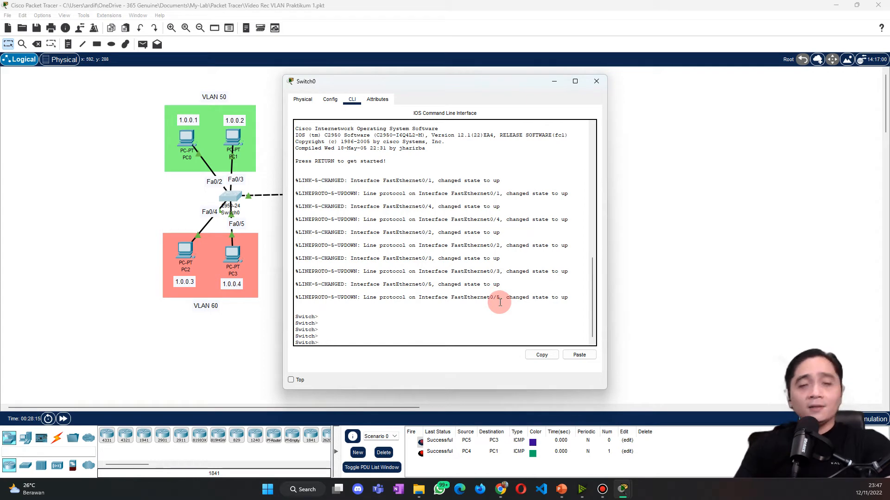
type("nable")
key("Return")
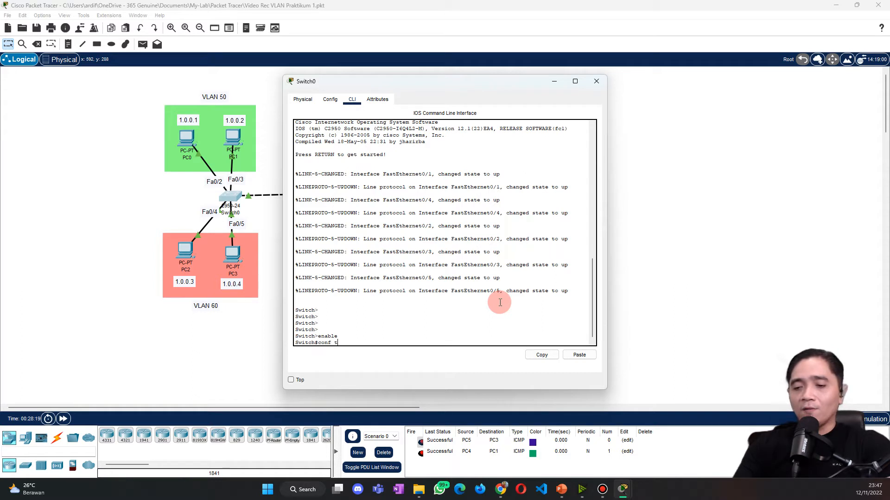
Step: Enter Switch0's configuration mode, create VLAN 50 named Informatika-1 and exit its VLAN configuration
type("conf terminal")
key("Return")
type("vlan 50")
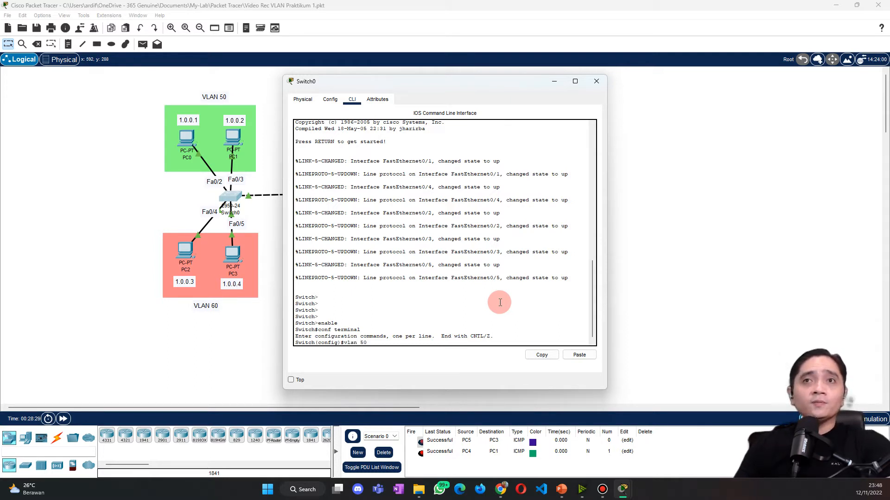
key("Return")
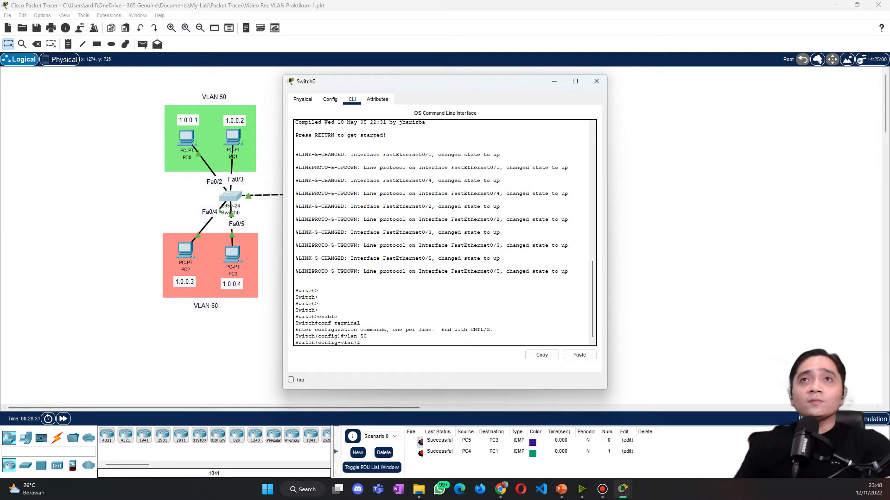
key("alt+Tab")
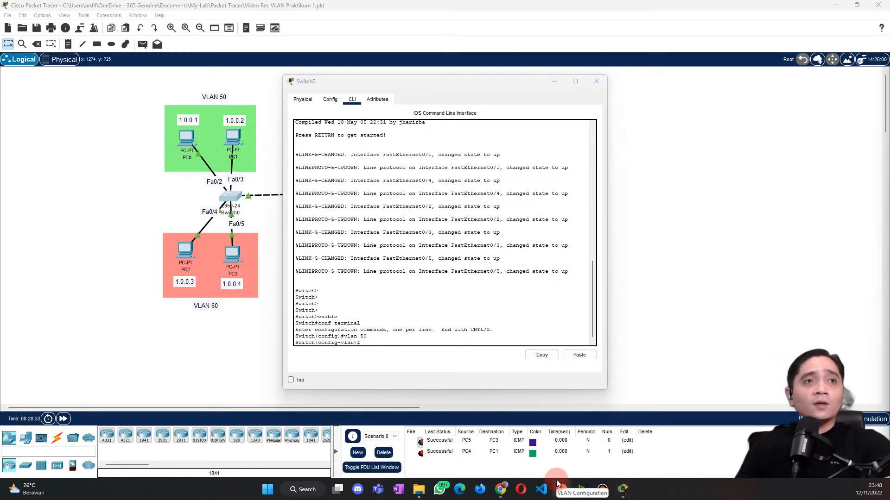
left_click(395, 343)
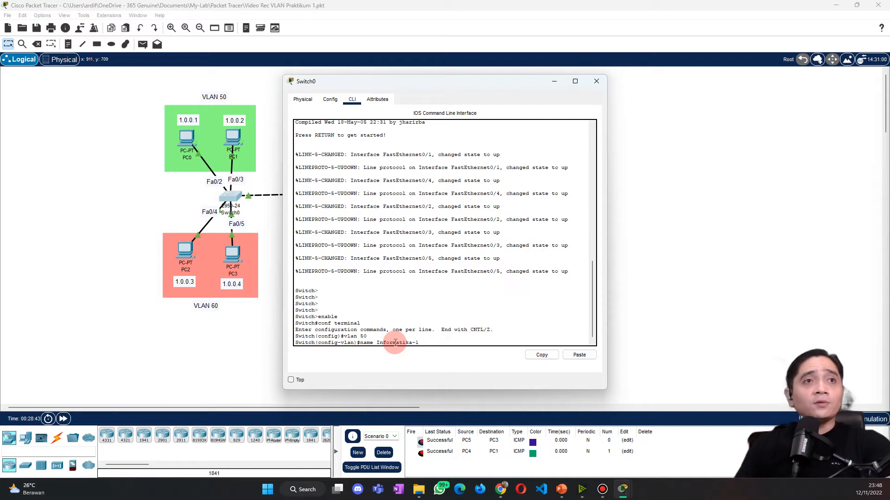
key("Return")
type("exit")
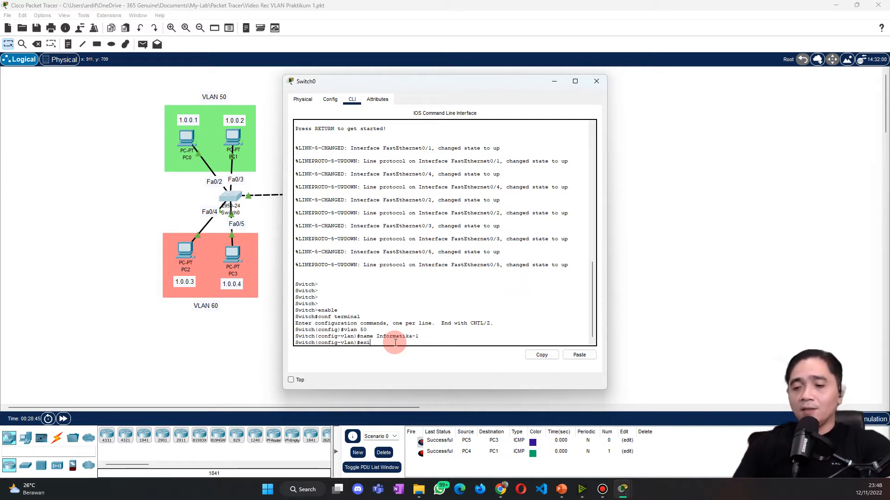
key("Return")
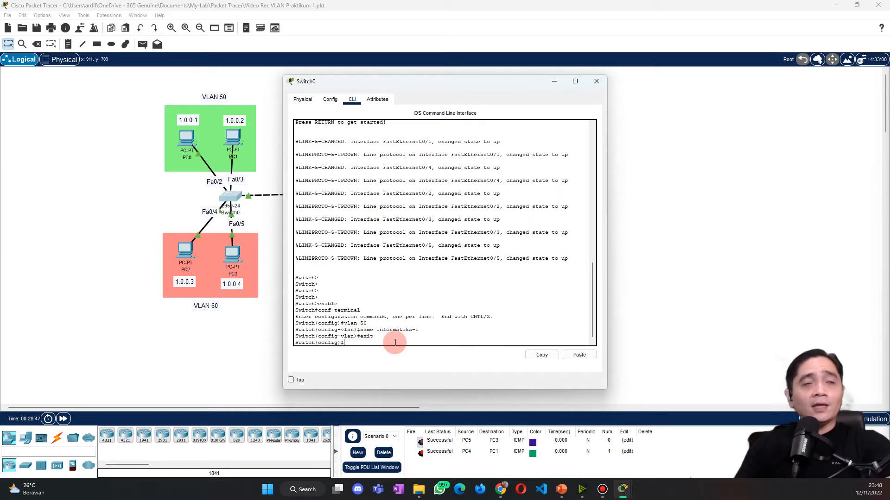
Step: Create VLAN 60 on Switch0, name it Informatika-2 and exit its VLAN configuration
type("vlan 60")
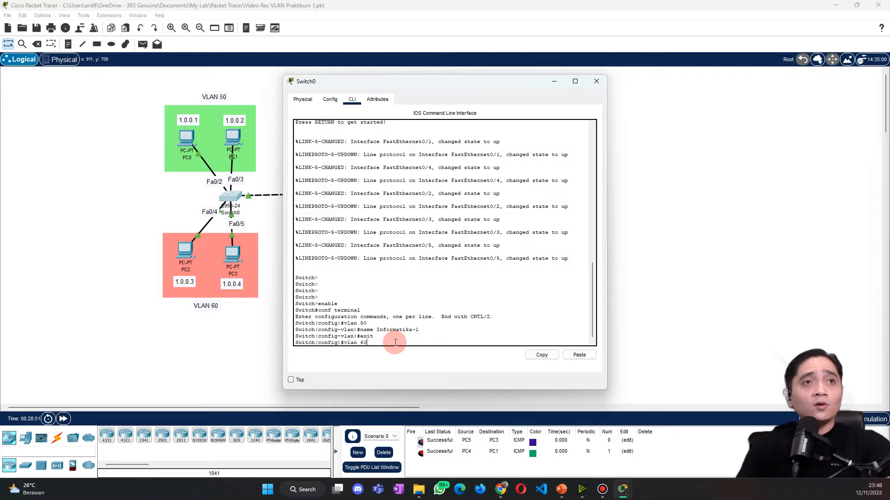
key("Return")
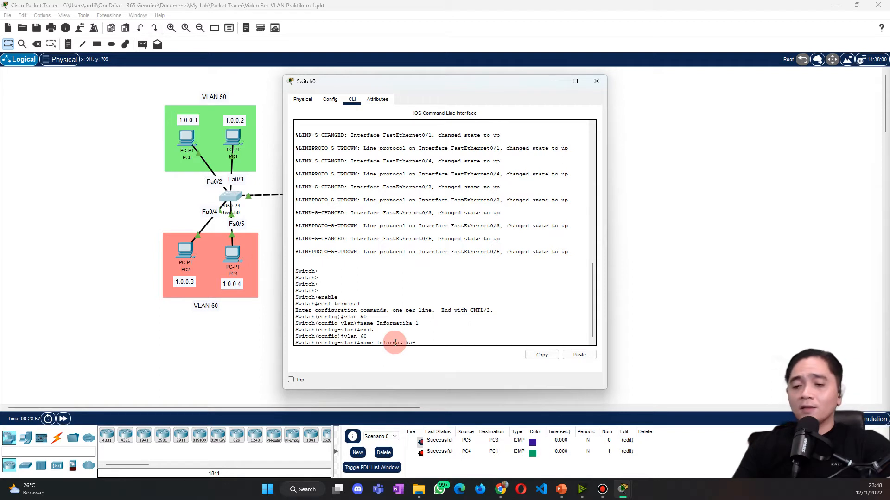
key("Return")
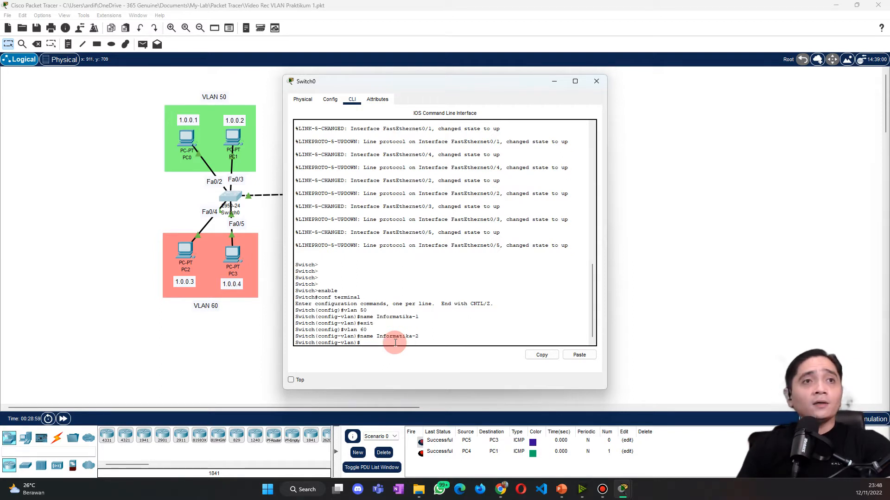
type("exi")
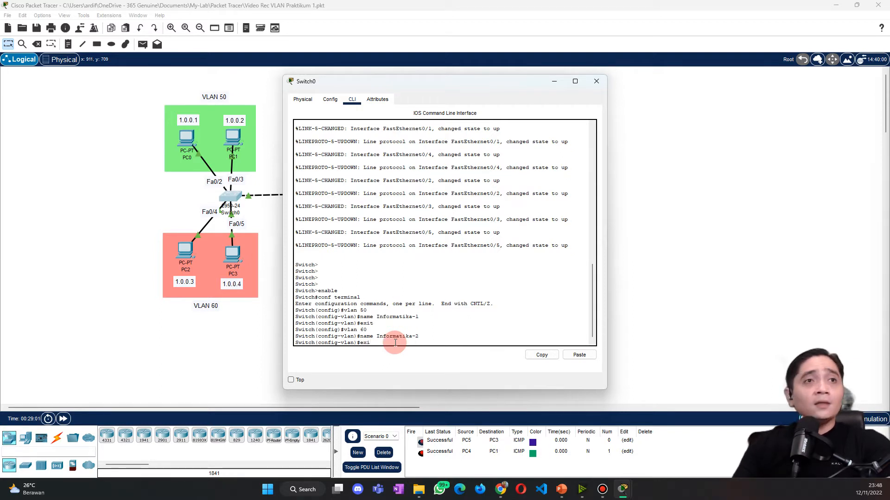
type("t")
key("Return")
Step: Exit Switch0's configuration mode and run show vlan to check the names and status of VLANs 50 and 60
type("exit")
key("Return")
key("Return")
key("Return")
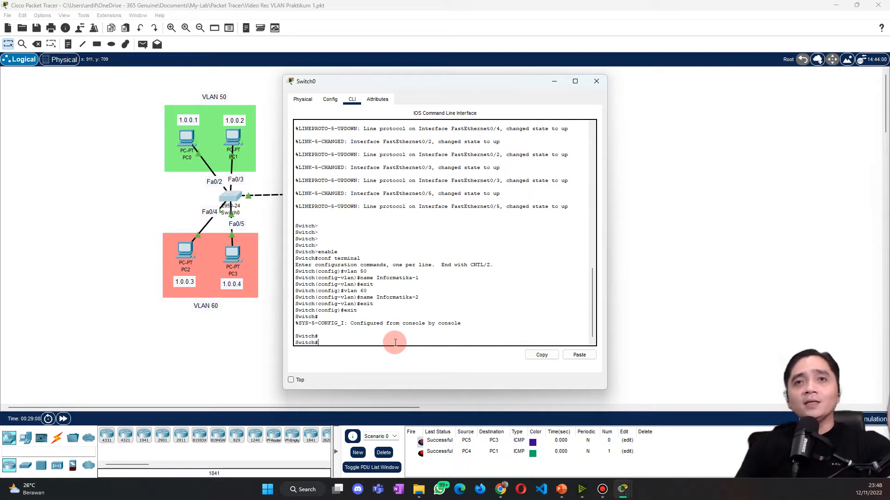
type("show vlan")
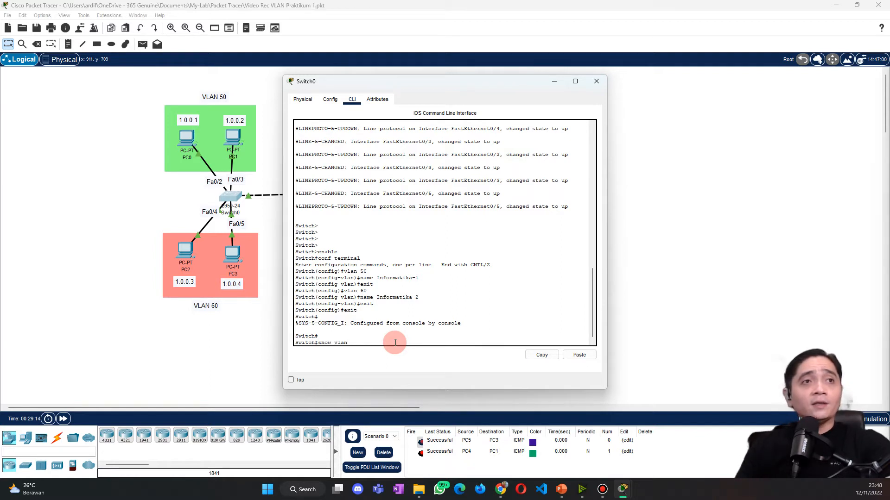
key("Return")
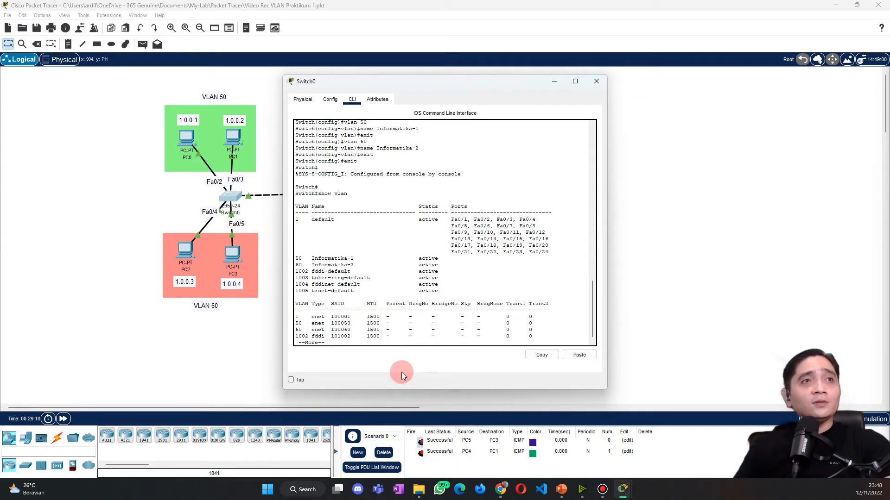
left_click_drag(295, 257, 438, 257)
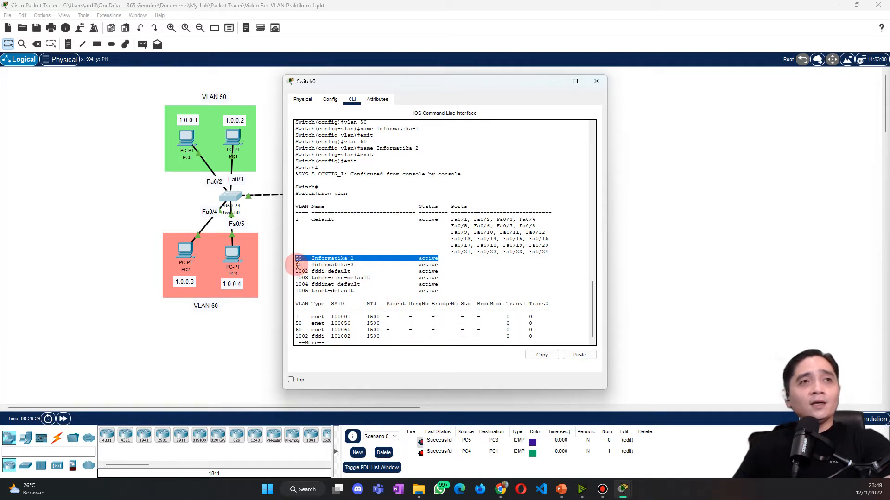
left_click_drag(296, 265, 446, 265)
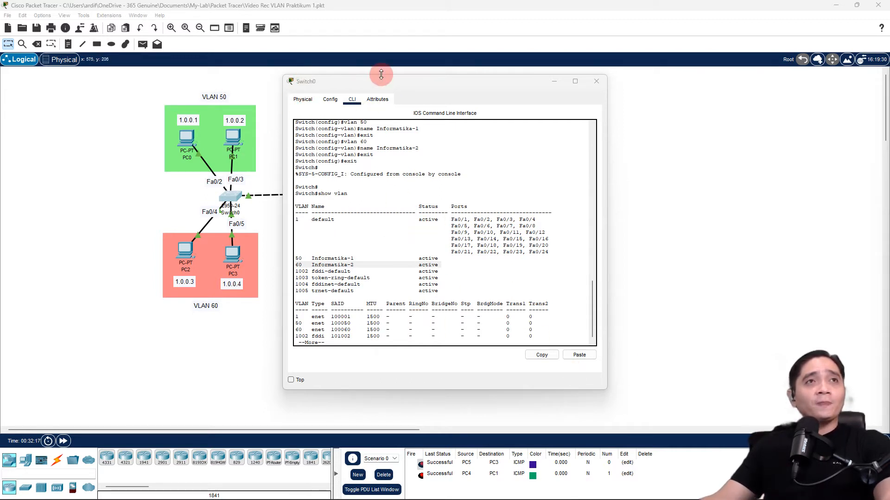
Step: Place Switch0's window beside the topology and page through the remaining show vlan output back to the prompt
left_click_drag(378, 79, 527, 95)
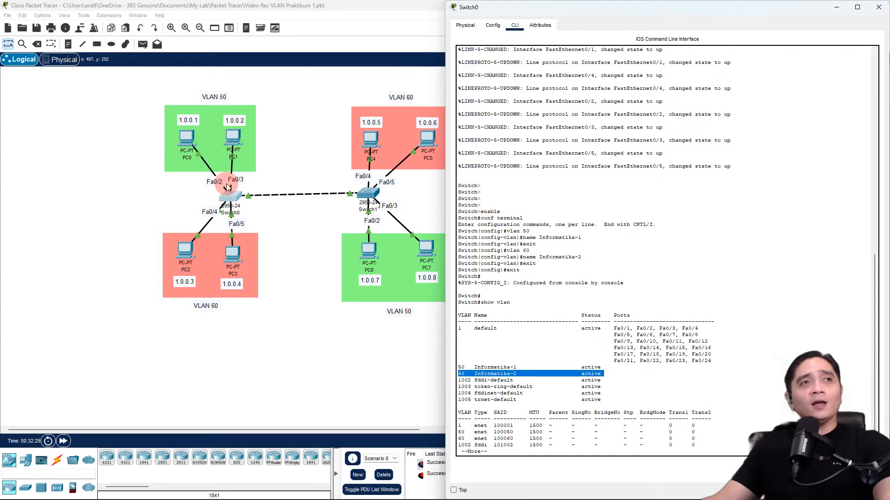
left_click(601, 432)
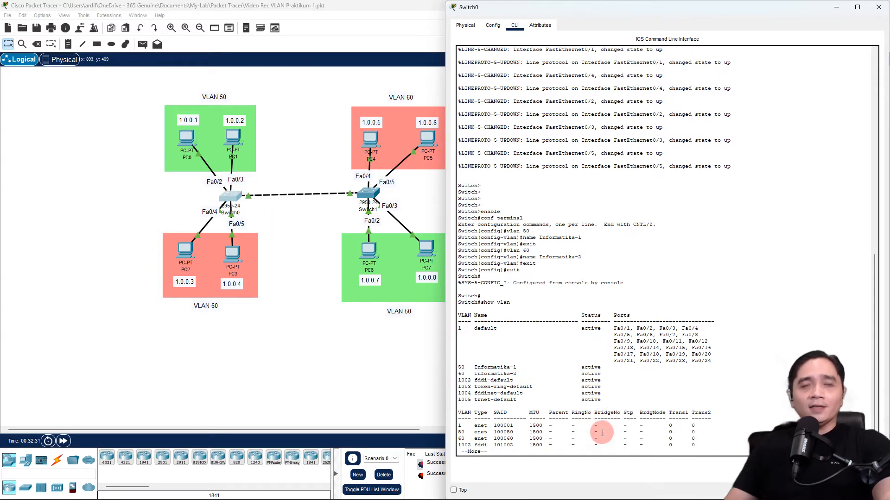
key("Return")
key("Return")
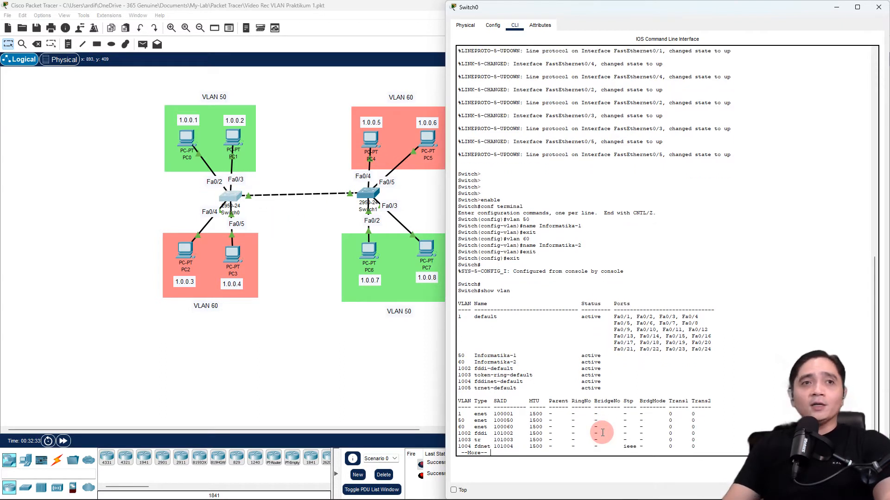
key("Return")
key("Return")
key("Return")
key("Return")
key("Return")
key("Return")
key("Return")
key("Return")
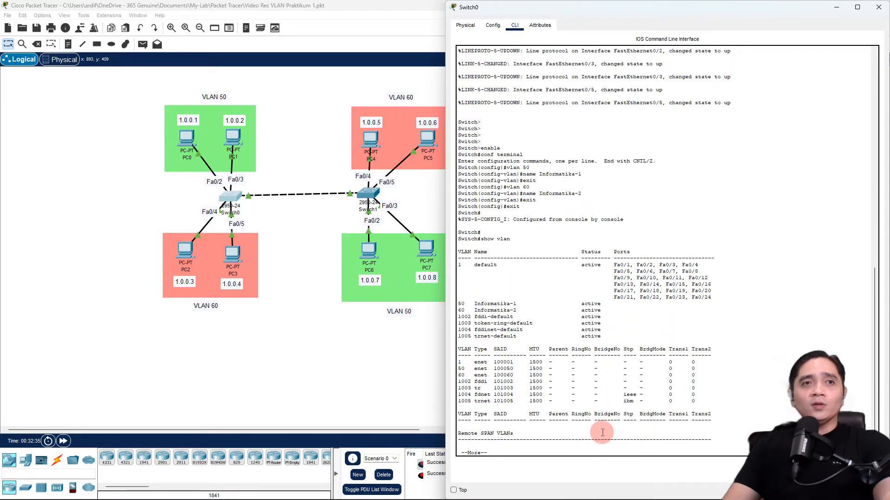
key("Return")
key("Return")
key("Return")
key("Return")
key("Return")
key("Return")
key("Return")
key("Return")
key("Return")
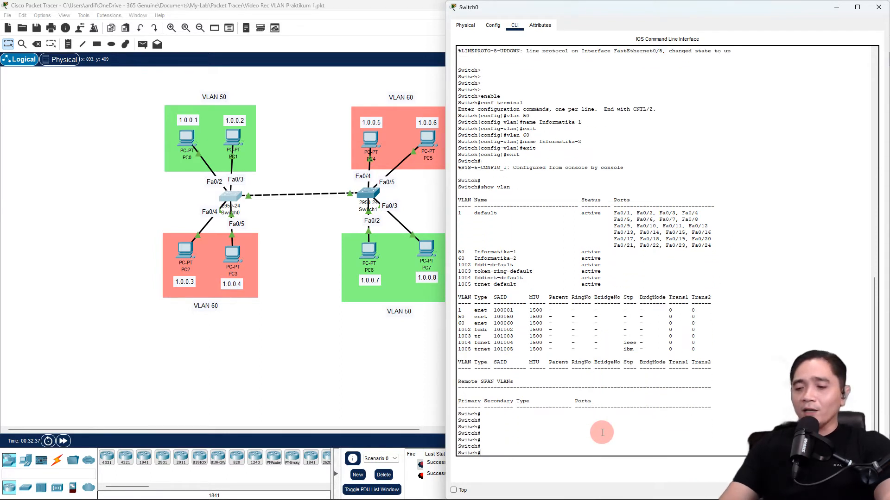
Step: Enter the configuration of interface Fa0/2 on Switch0 and set its switchport mode to access
type("configure terminal")
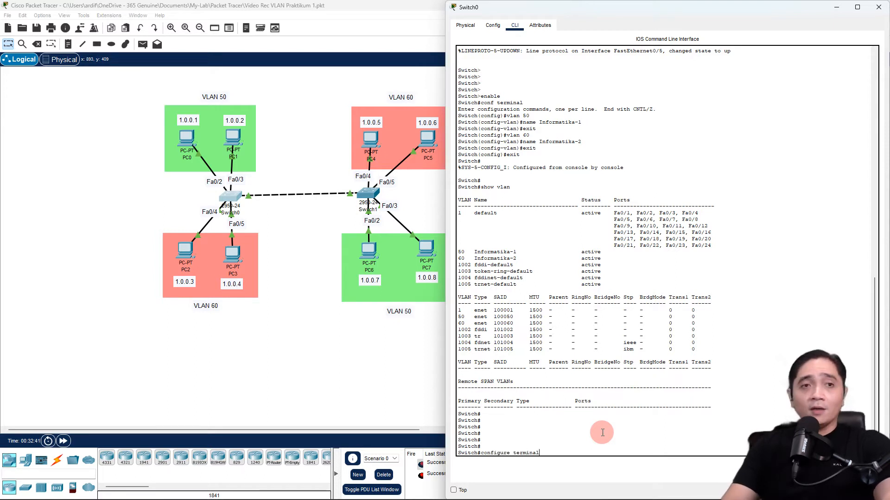
key("Return")
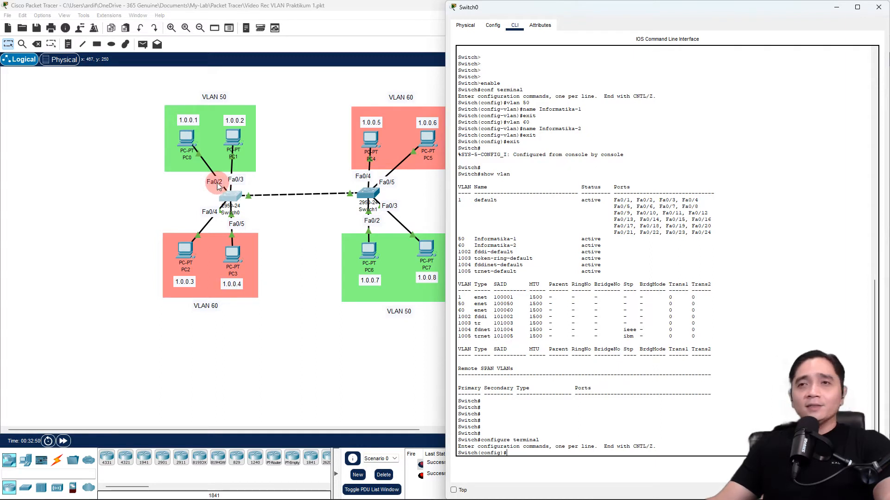
type("i")
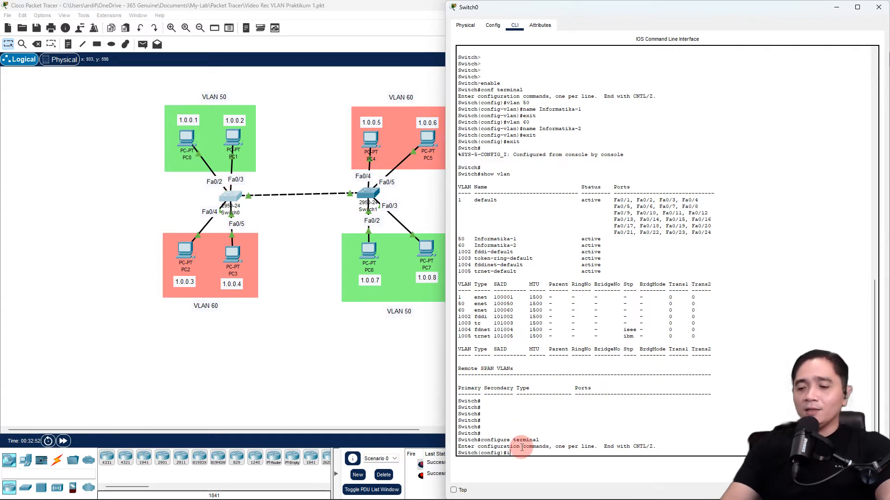
type("nt Fa0")
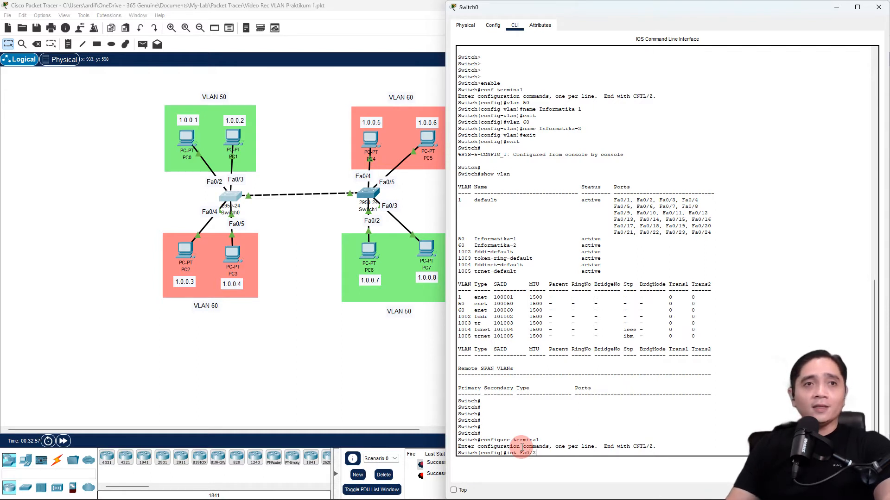
type("/2")
key("Return")
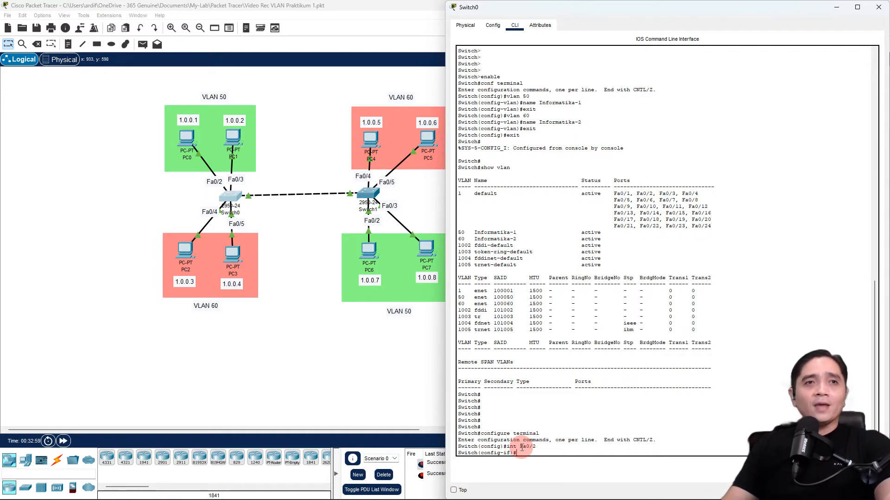
left_click_drag(480, 453, 504, 452)
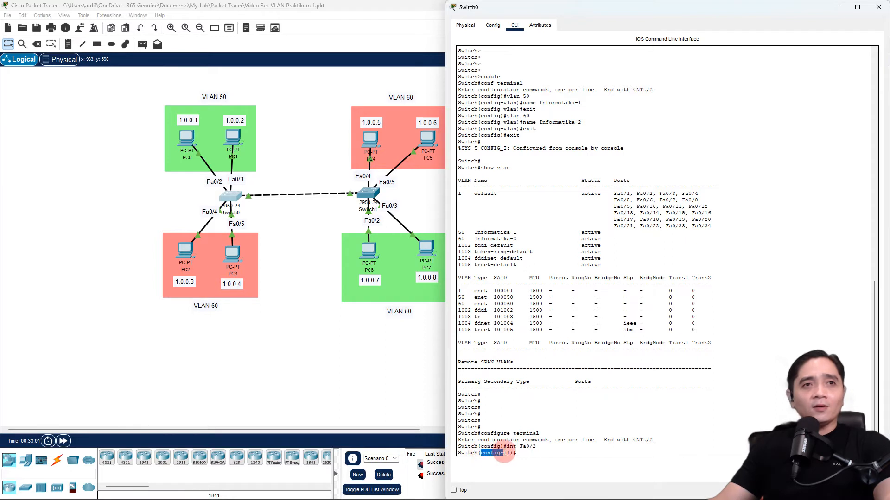
left_click(524, 453)
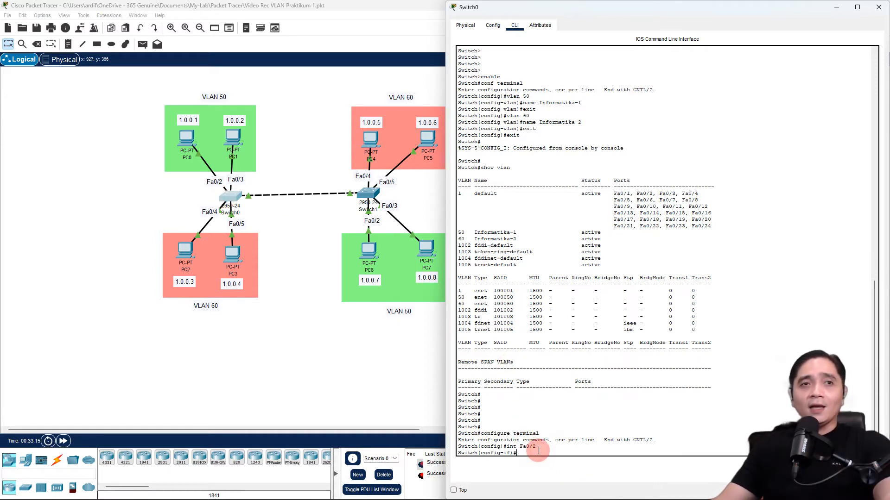
type("switch")
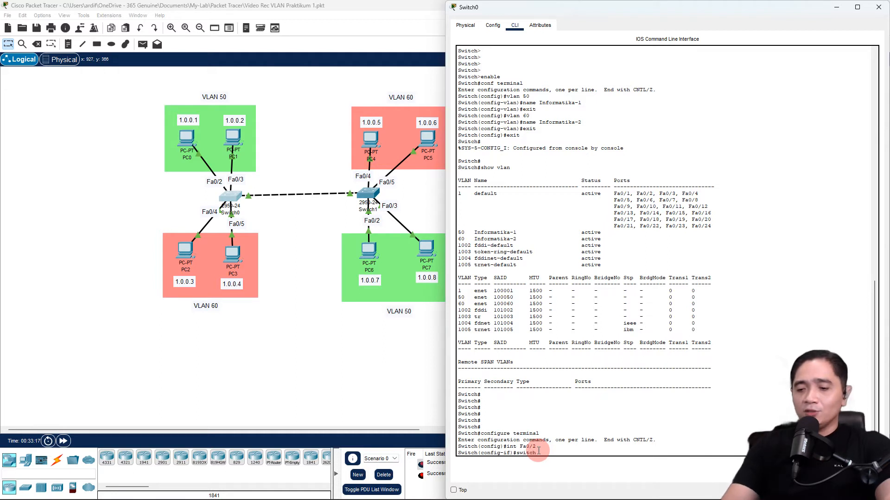
type("port mode akses")
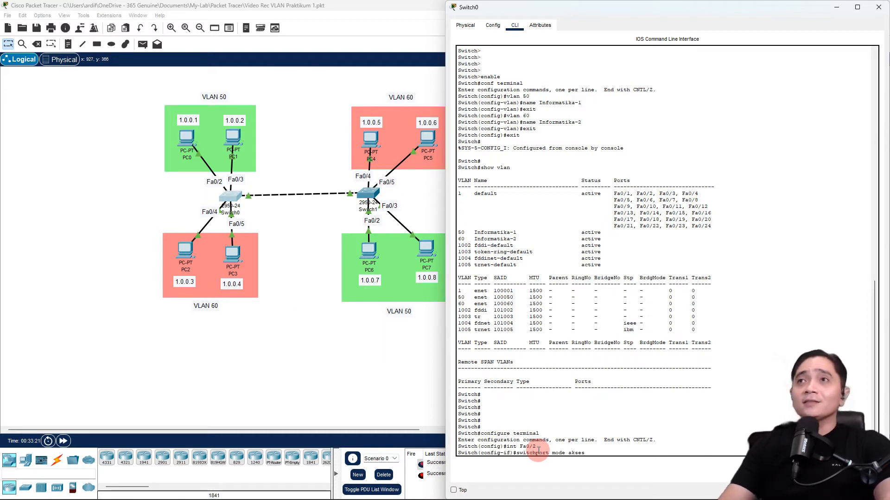
key("BackSpace")
key("BackSpace")
key("BackSpace")
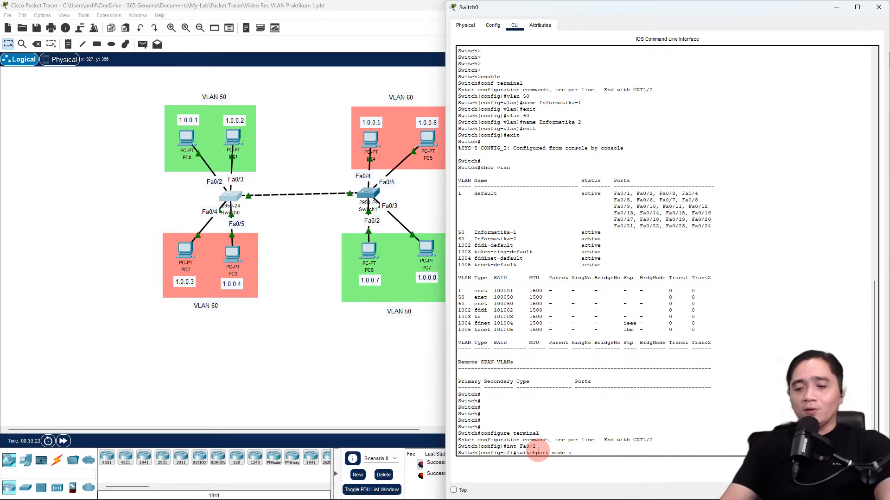
type("ccess")
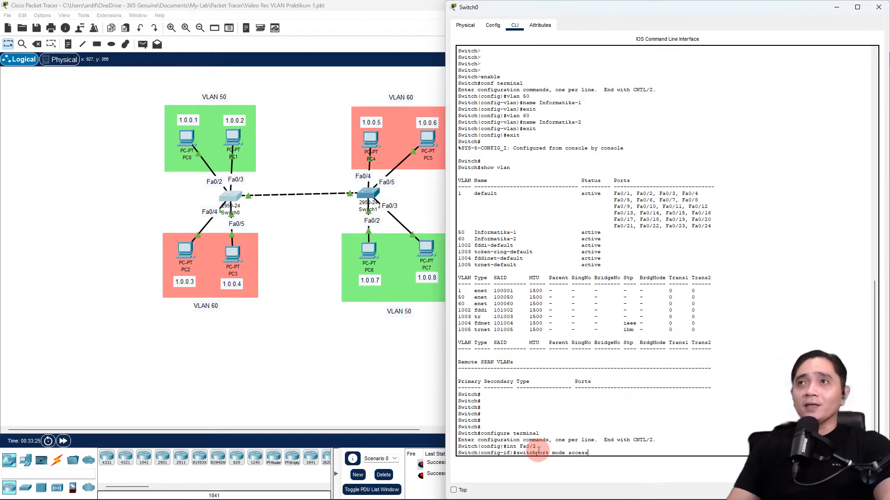
key("Return")
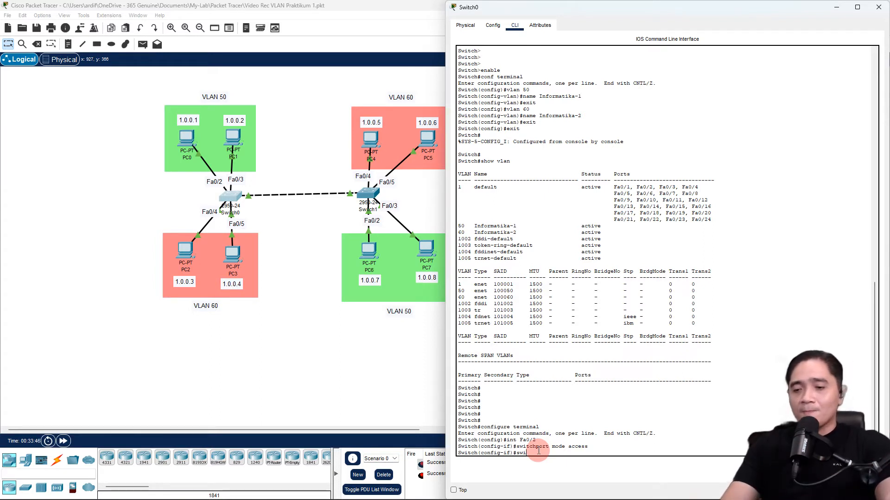
Step: Assign Switch0's interface Fa0/2 to access VLAN 50
type("hport access")
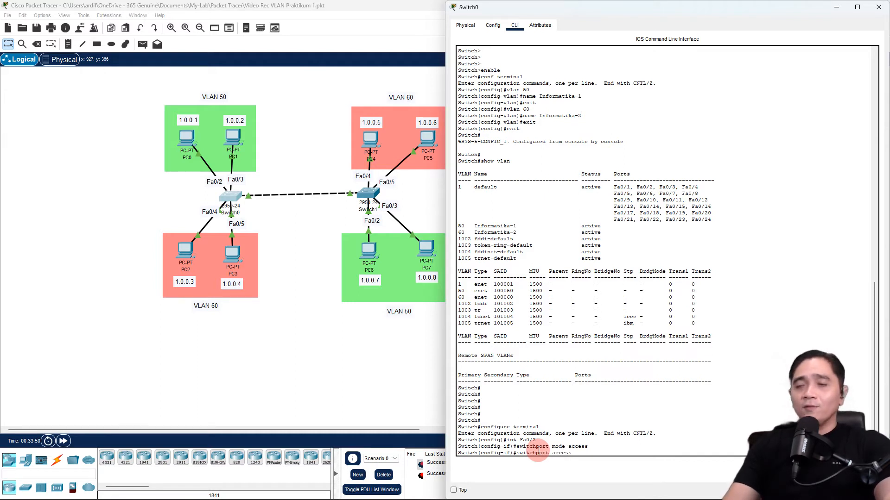
type(" vlan 50")
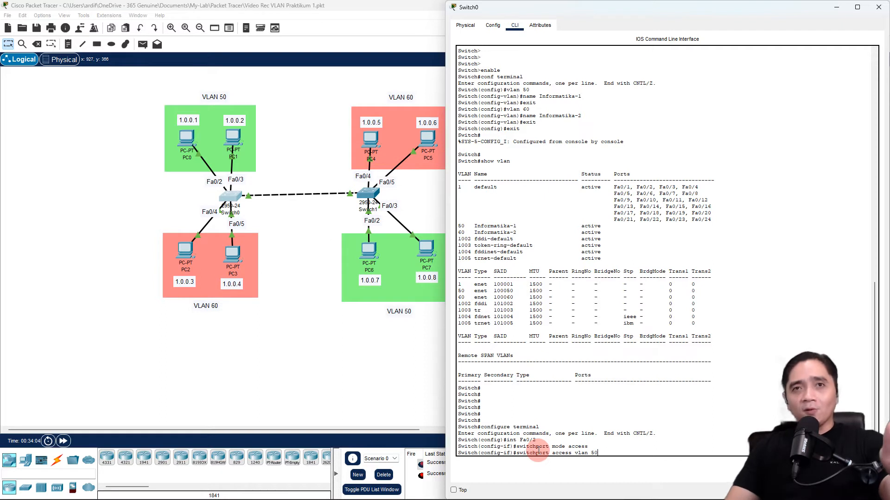
key("Return")
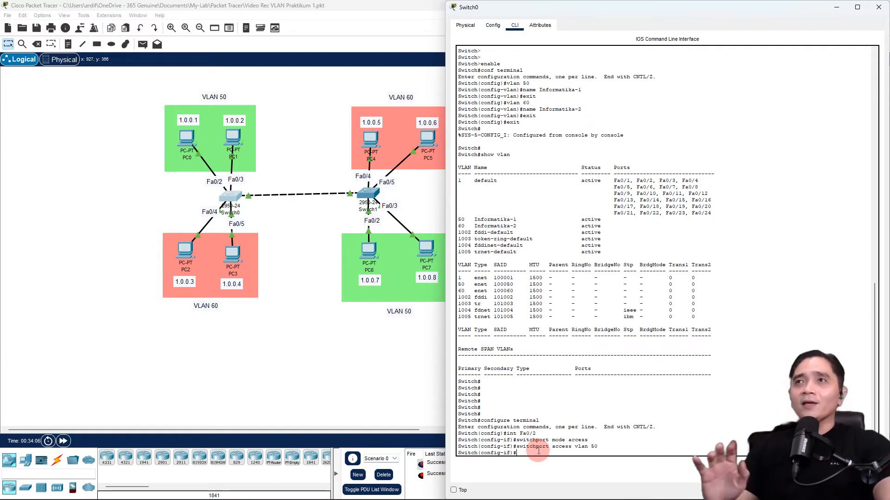
Step: Leave the configuration of interface Fa0/2 on Switch0 and assign interface Fa0/3 to access VLAN 50
type("ex")
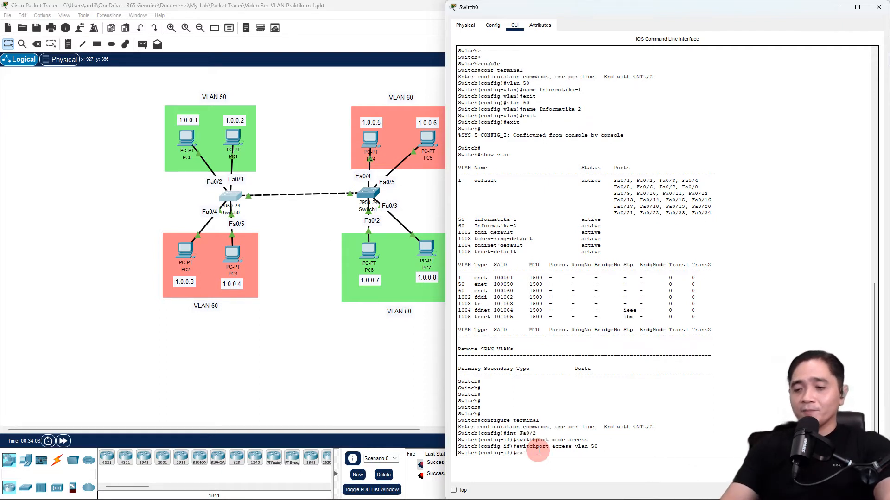
type("it")
key("Return")
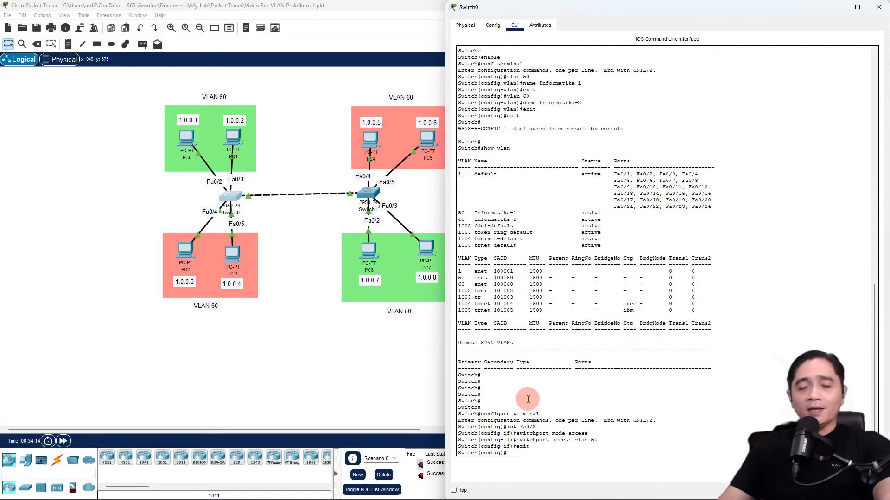
type("int Fa0")
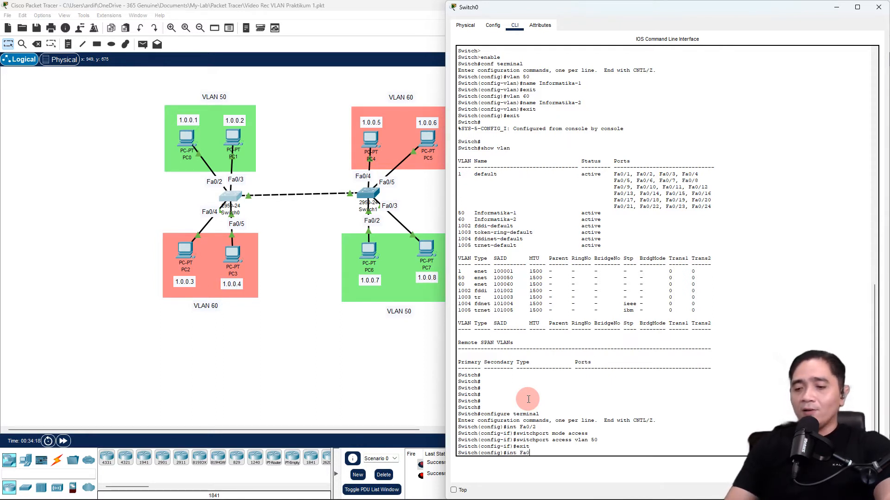
type("/3")
key("Return")
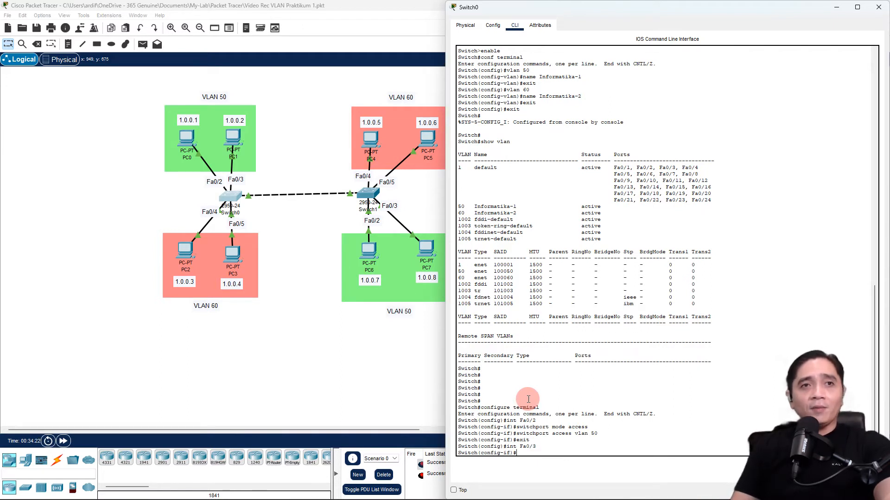
key("Up")
key("Up")
key("Up")
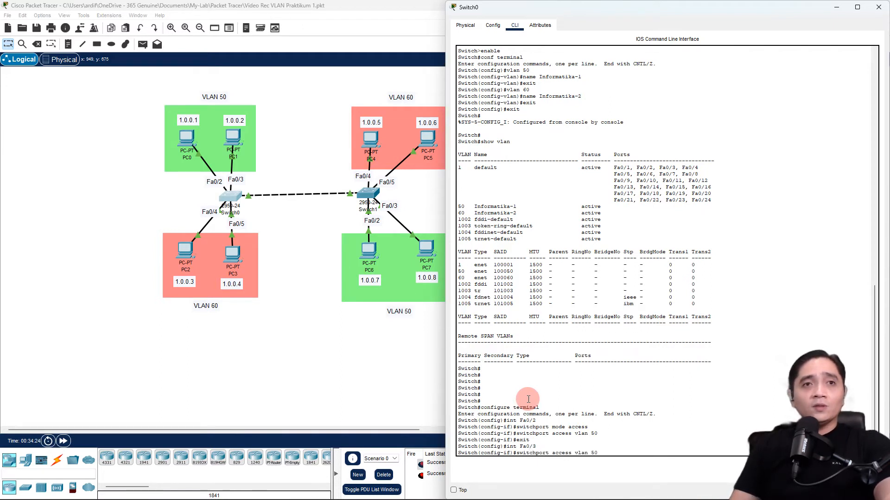
key("BackSpace")
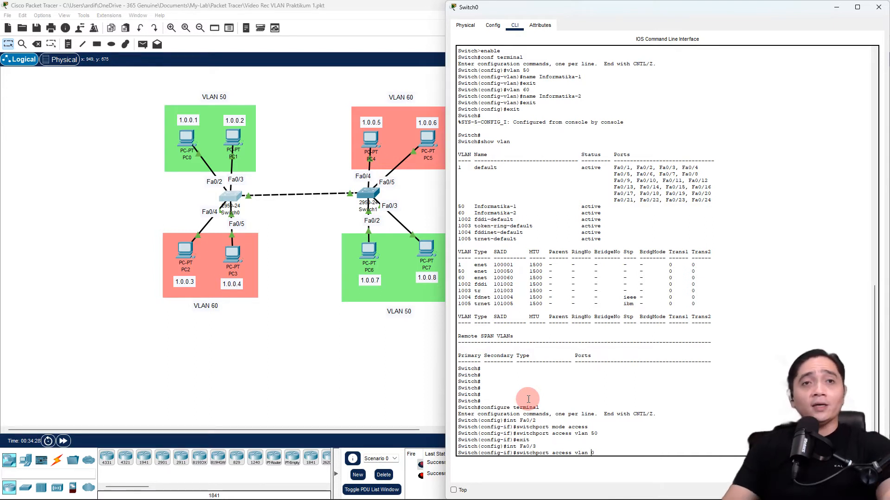
type("50")
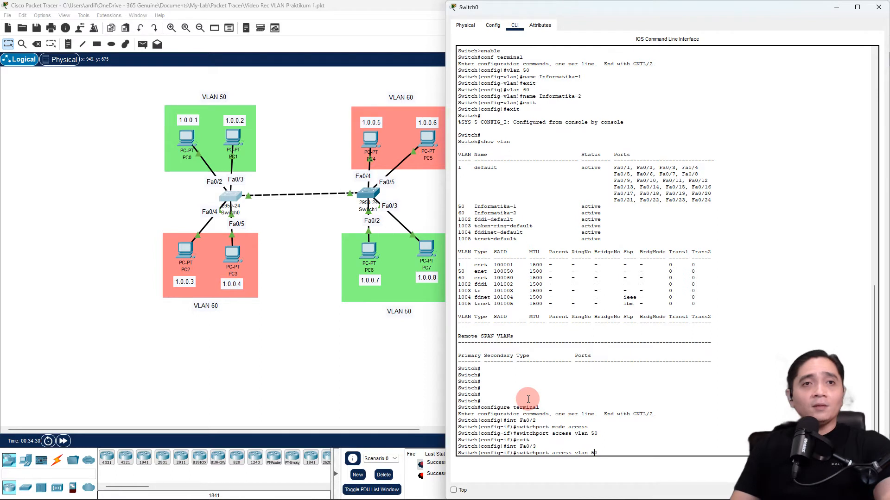
key("Return")
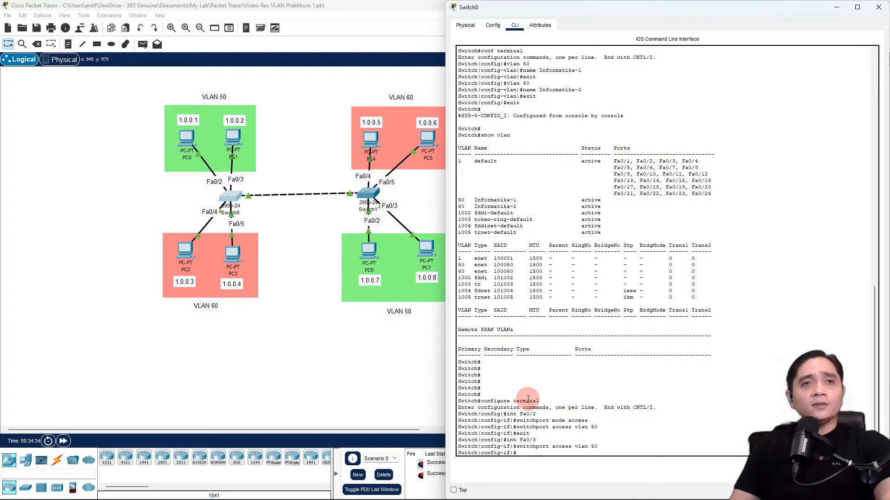
Step: Set Switch0's interface Fa0/3 to switchport mode access and exit its interface configuration
key("Up")
key("Up")
key("Up")
key("Up")
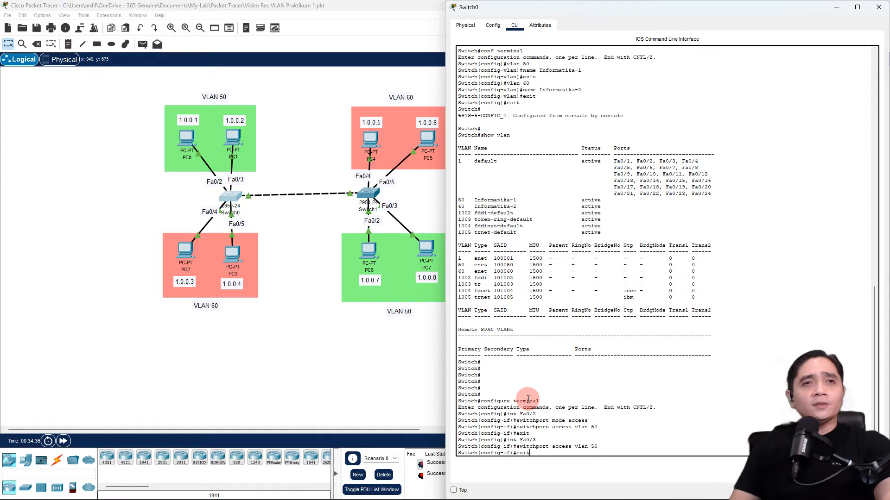
key("Up")
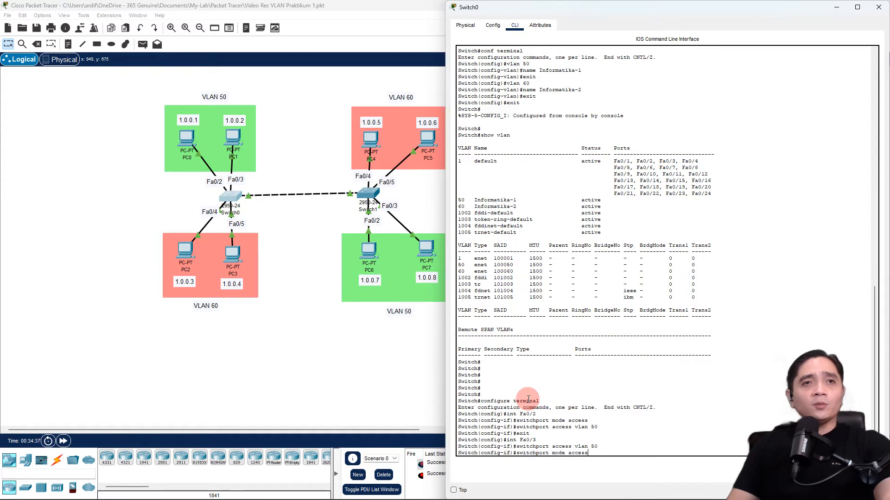
key("Return")
type("exit")
key("Return")
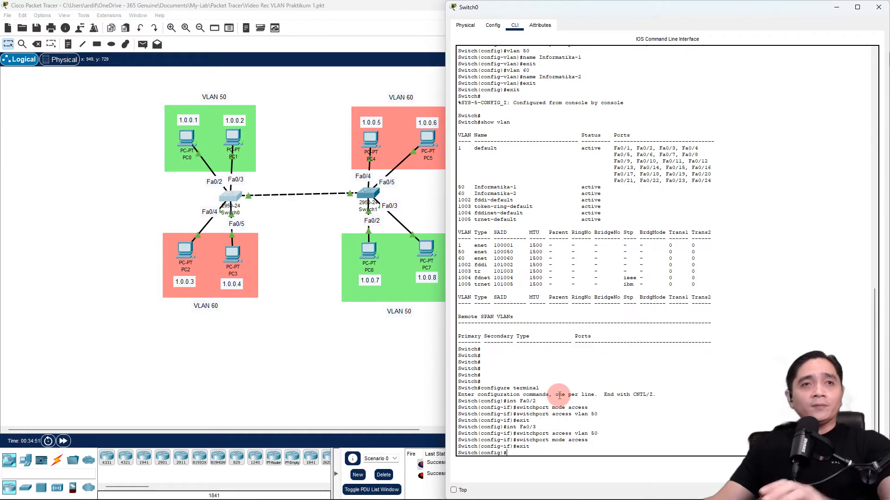
Step: Enter the configuration of interface Fa0/4 on Switch0 and set its switchport mode to access
type("exit")
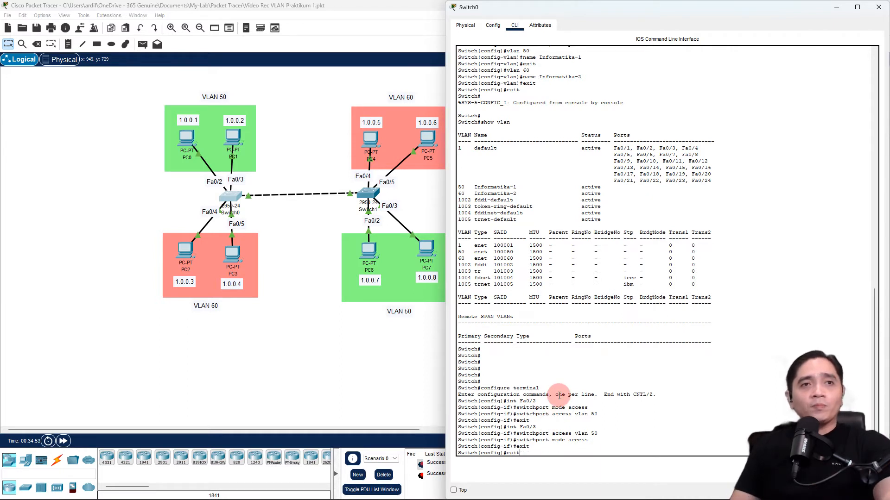
key("Up")
key("Up")
key("Up")
key("Up")
key("BackSpace")
type("4")
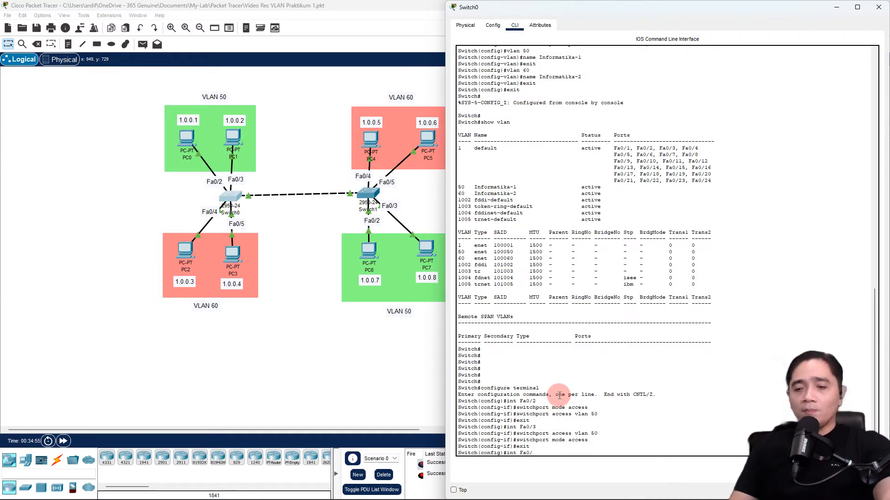
key("Return")
key("Up")
key("Up")
key("Up")
key("Return")
Step: Assign Switch0's interface Fa0/4 to access VLAN 60 and exit its interface configuration
key("Up")
key("Up")
key("Up")
key("Up")
key("Up")
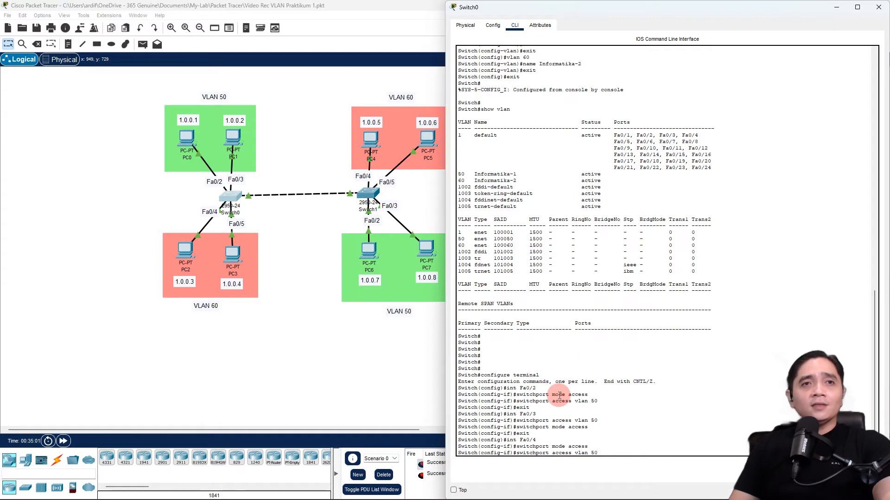
key("BackSpace")
key("BackSpace")
type("6")
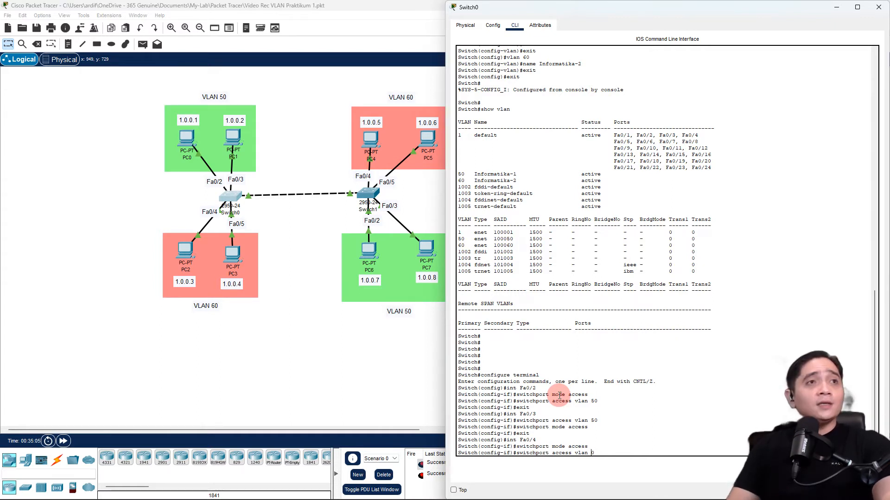
type("0")
key("Return")
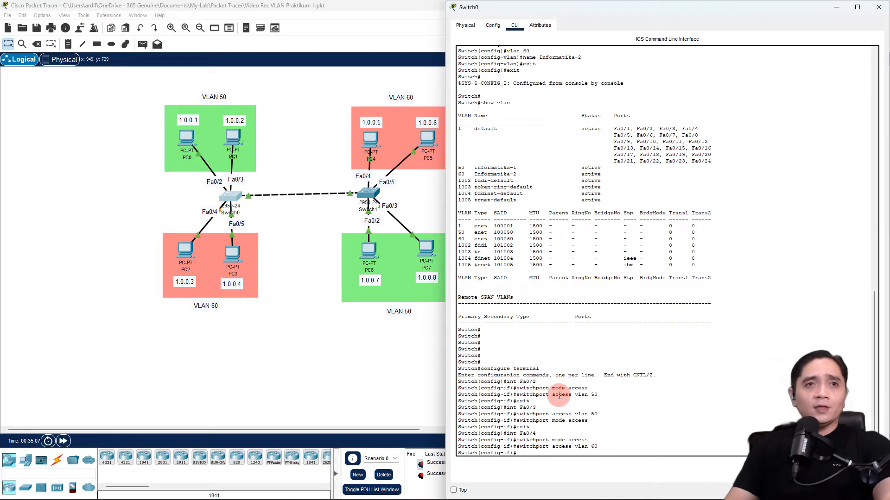
type("exit")
key("Return")
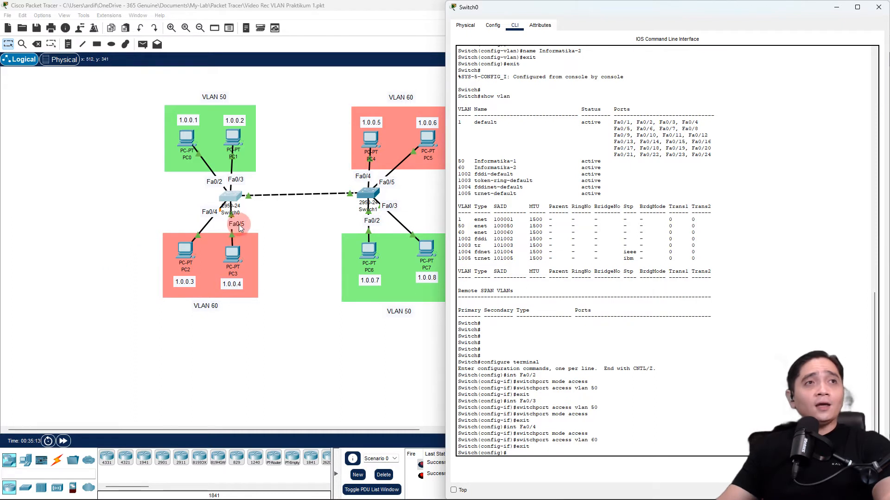
Step: Enter the configuration of interface Fa0/5 on Switch0 and set its switchport mode to access
key("Up")
key("Up")
key("Up")
key("Up")
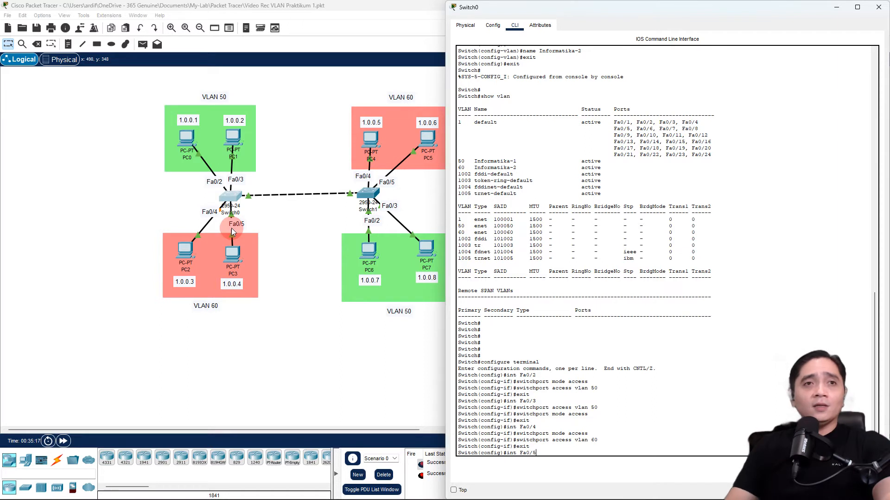
key("Return")
key("Up")
key("Up")
key("Up")
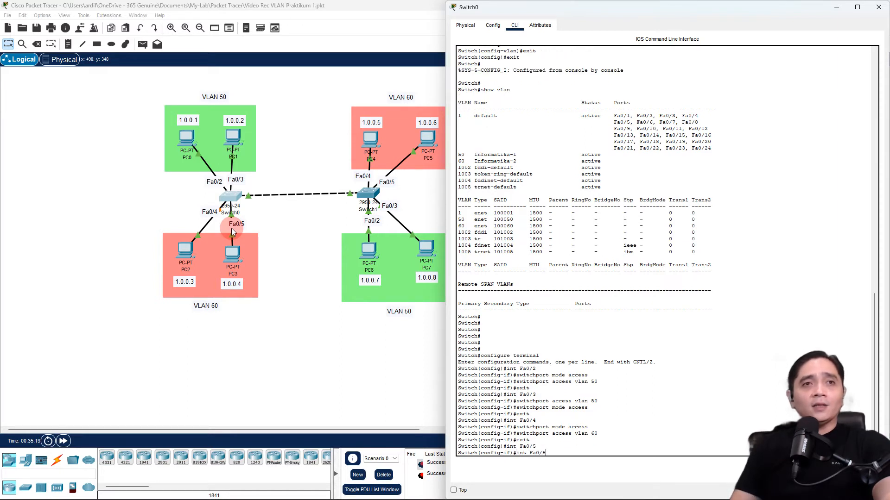
key("Up")
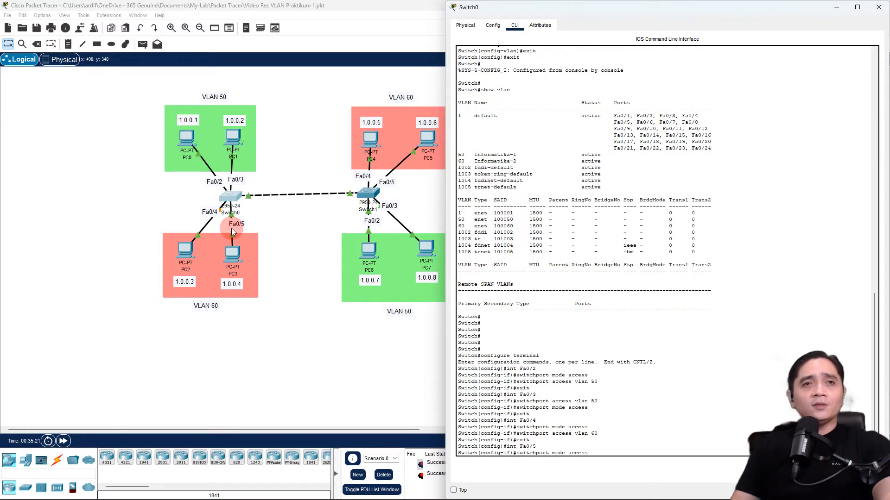
key("Return")
Step: Assign Switch0's interface Fa0/5 to access VLAN 60 and exit its interface configuration
key("Up")
key("Up")
key("Up")
key("Up")
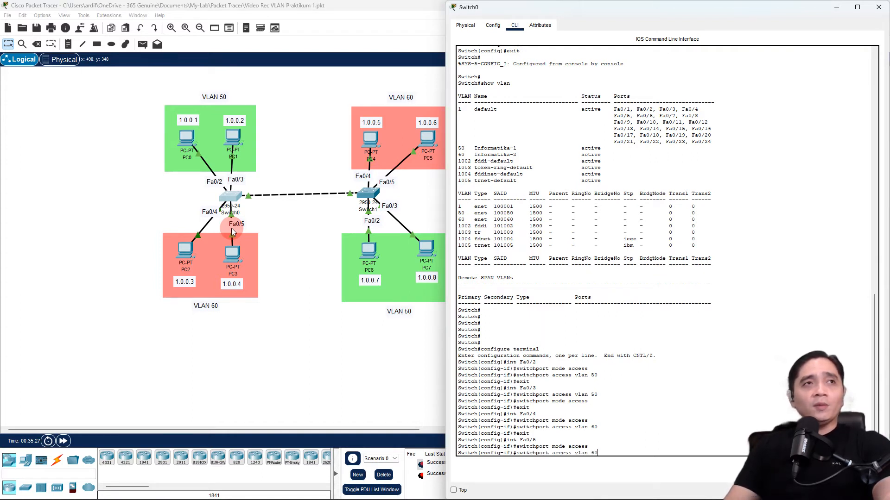
key("Return")
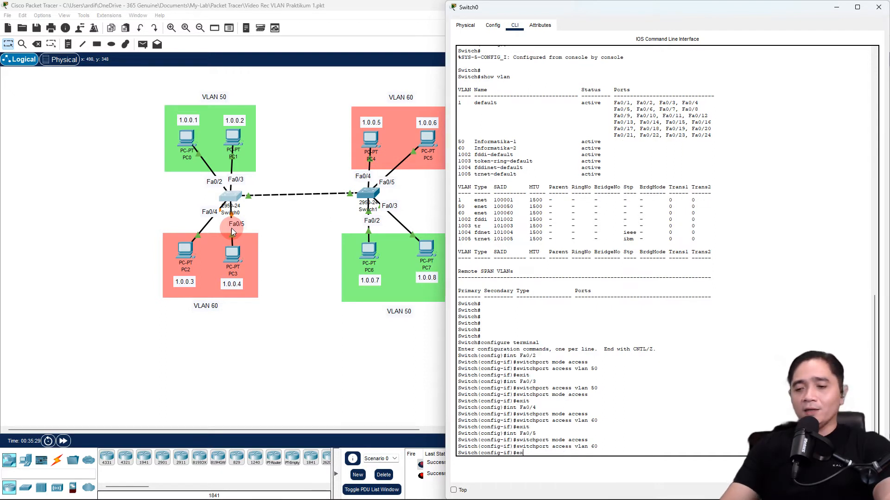
type("exit")
key("Return")
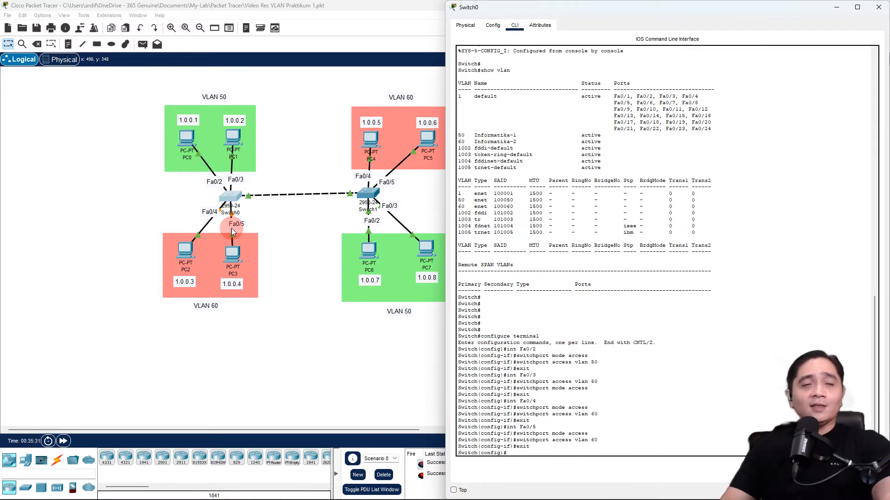
key("Return")
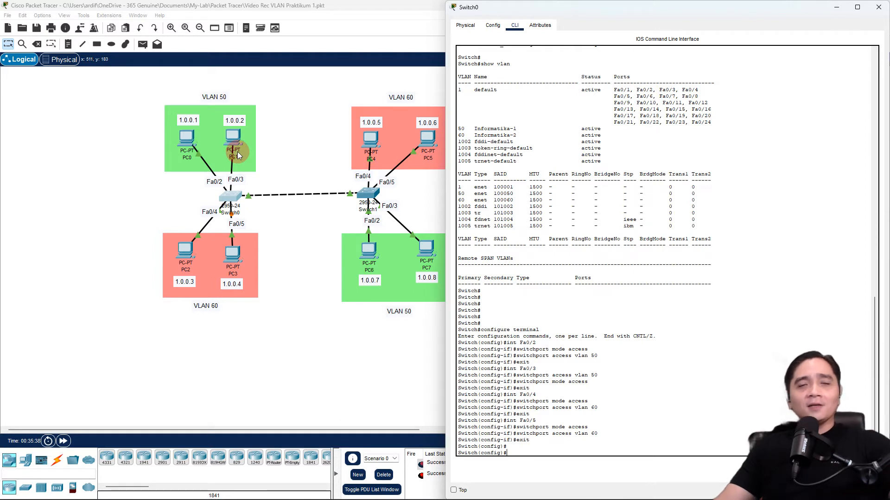
Step: Exit Switch0's configuration mode and run show vlan to check the ports listed for VLANs 50 and 60
type("xit")
key("Return")
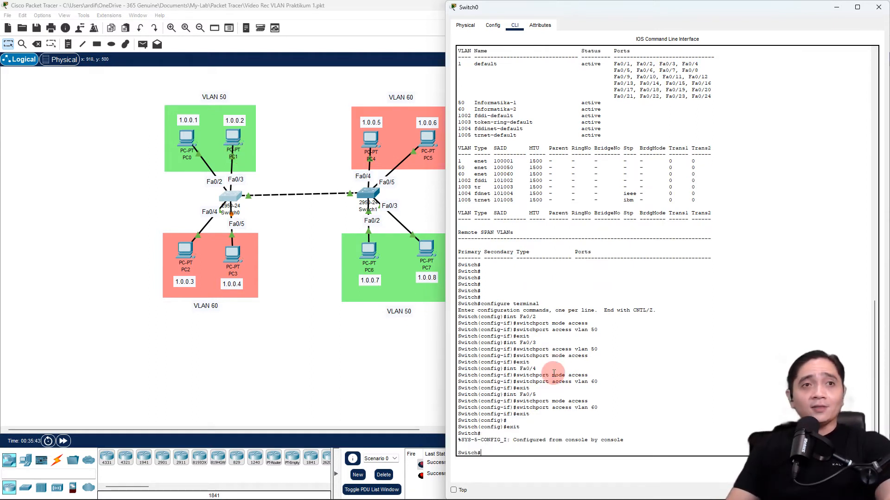
type("show")
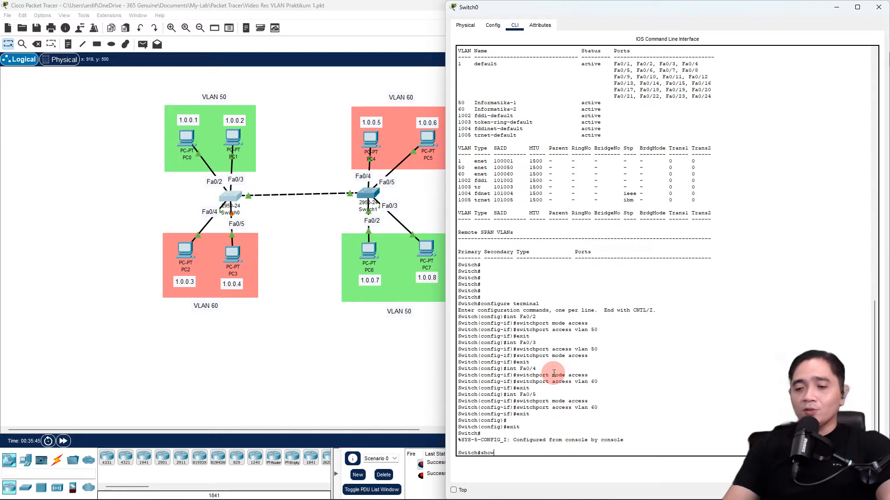
type(" vlan")
key("Return")
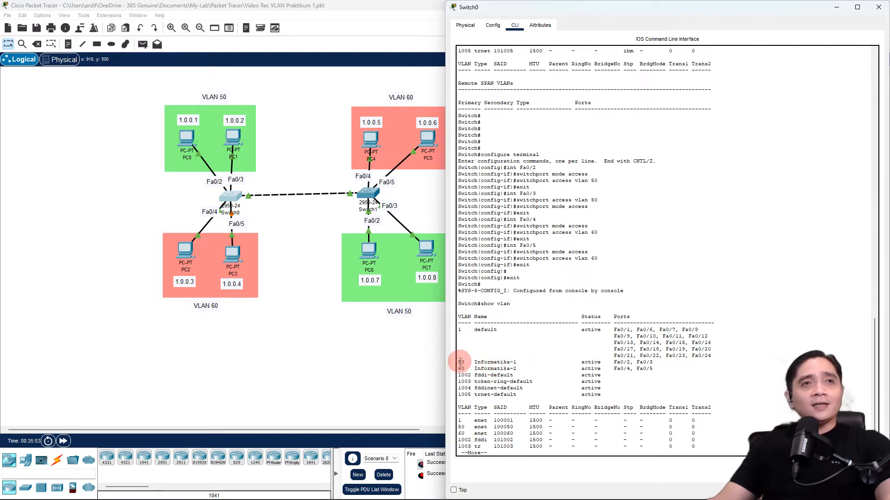
left_click_drag(459, 362, 656, 363)
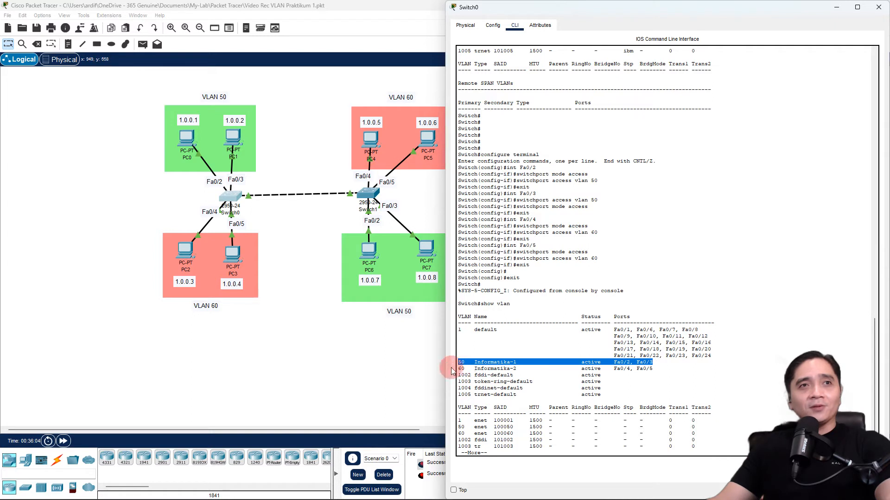
left_click_drag(454, 369, 660, 367)
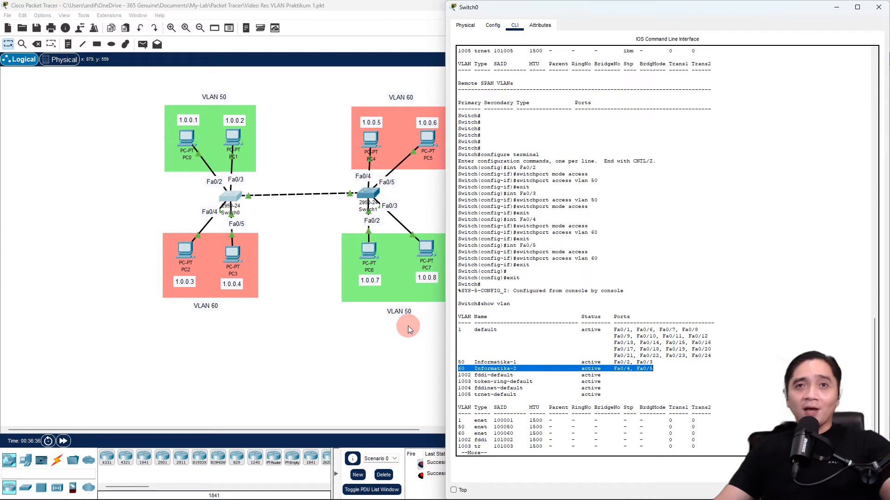
Step: Return to the topology, clear Scenario 0's old PDUs and send a simple PDU from PC0 to PC1
left_click(277, 394)
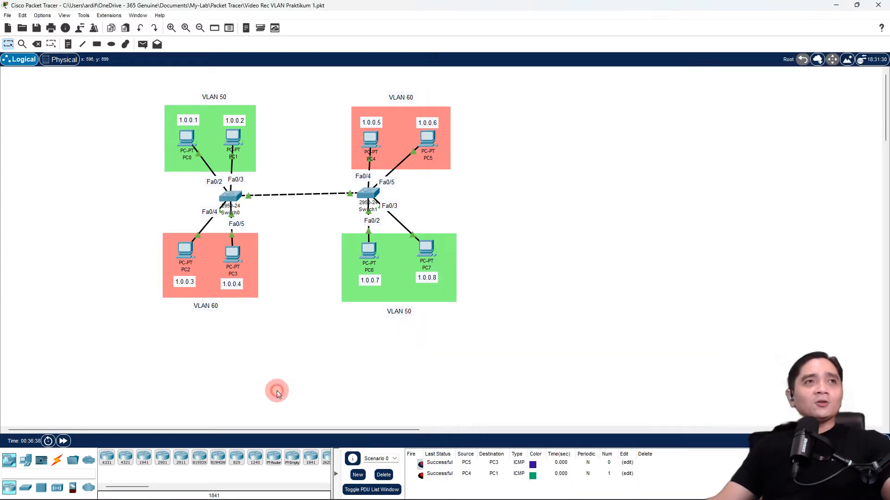
left_click(384, 475)
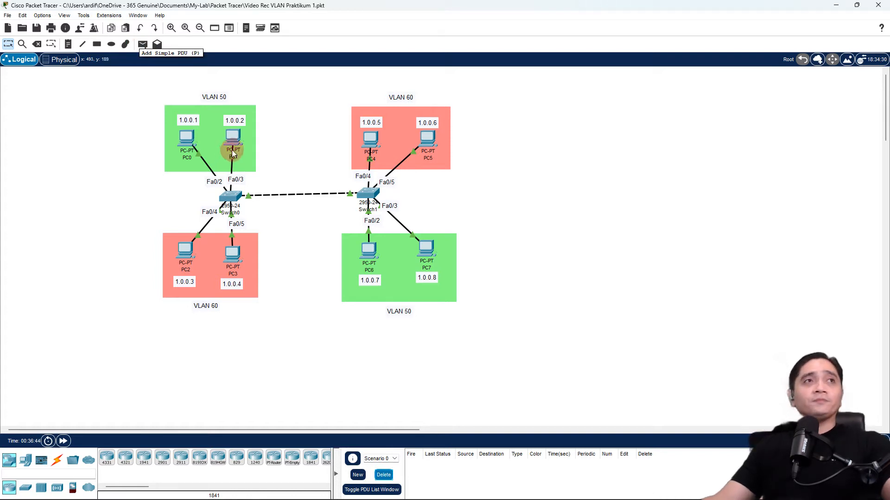
left_click(146, 43)
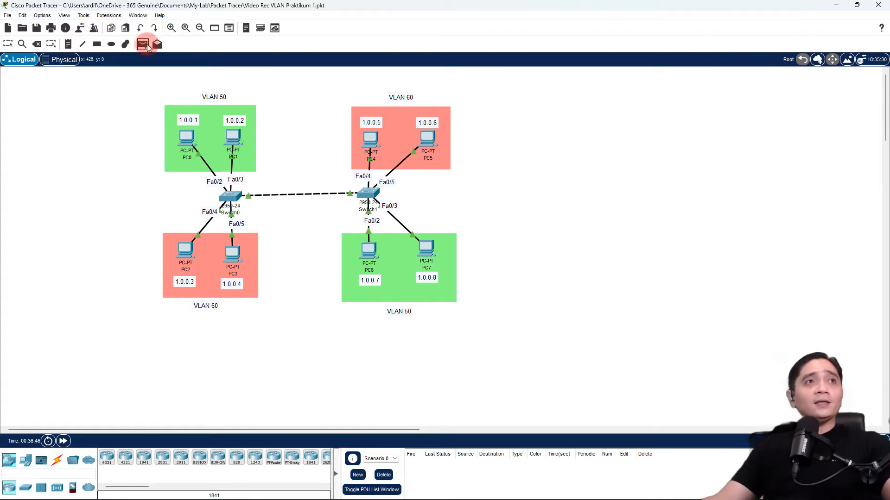
left_click(188, 138)
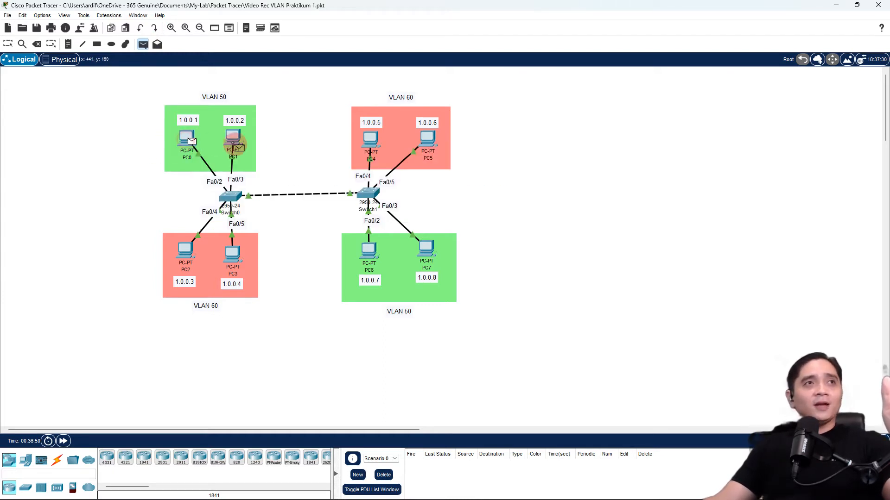
left_click(232, 139)
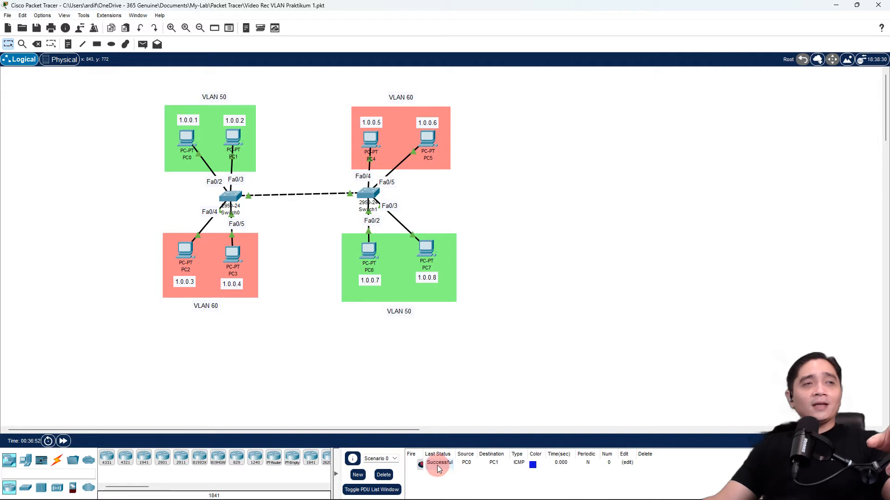
Step: Send a simple PDU from PC2 to PC3 to test VLAN 60, and clear Scenario 0's PDU list
left_click(143, 44)
left_click(186, 251)
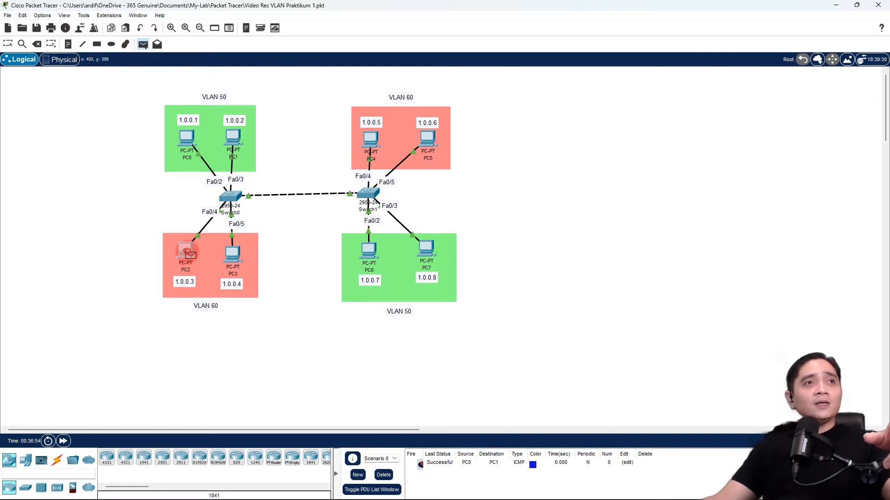
left_click(233, 253)
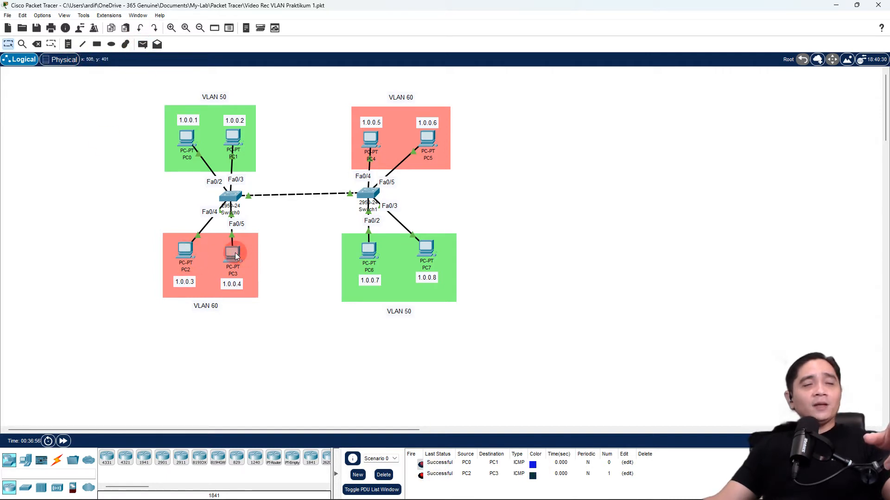
left_click(384, 475)
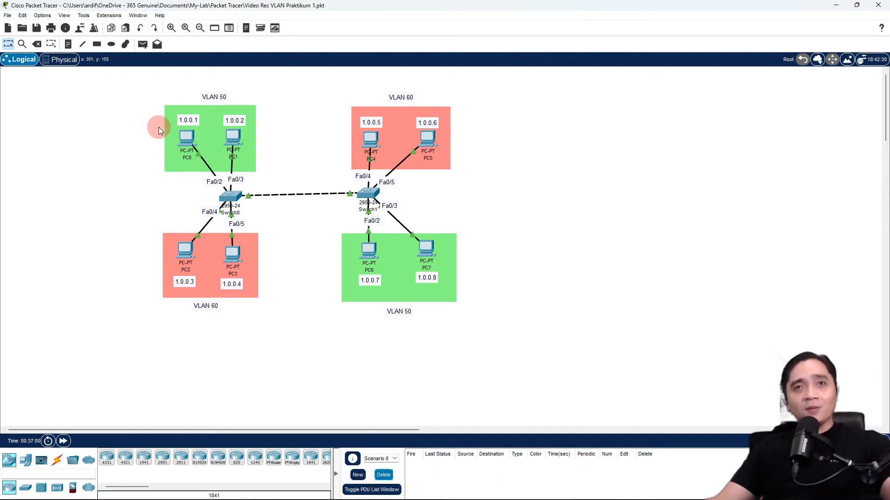
Step: Test traffic between the VLANs on Switch0 by sending simple PDUs from PC0 to PC2 and from PC1 to PC3
left_click(142, 44)
left_click(187, 138)
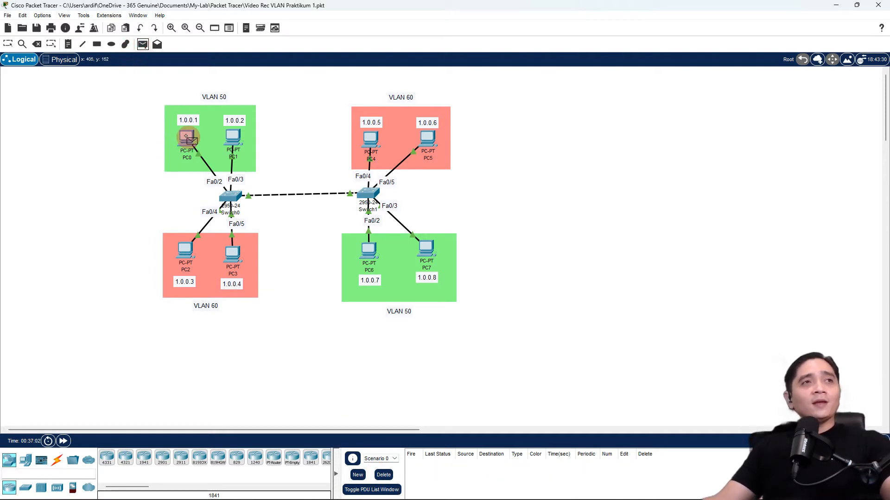
left_click(187, 250)
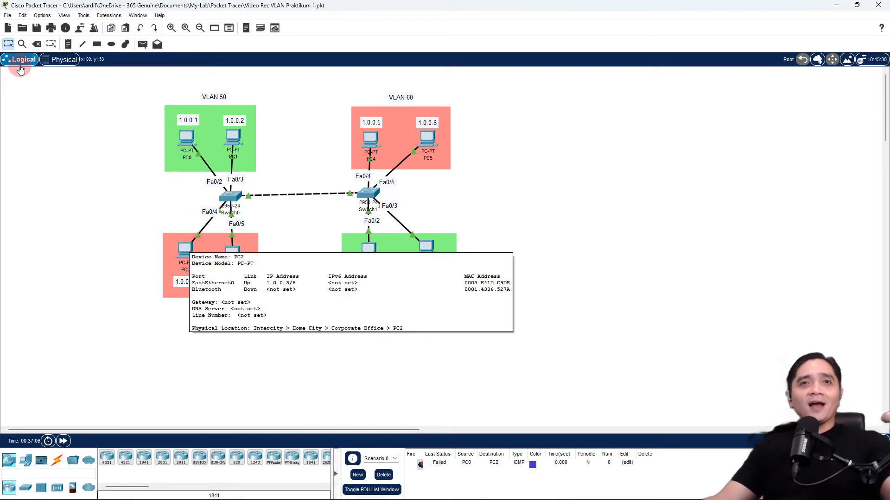
left_click(139, 44)
left_click(232, 138)
left_click(241, 253)
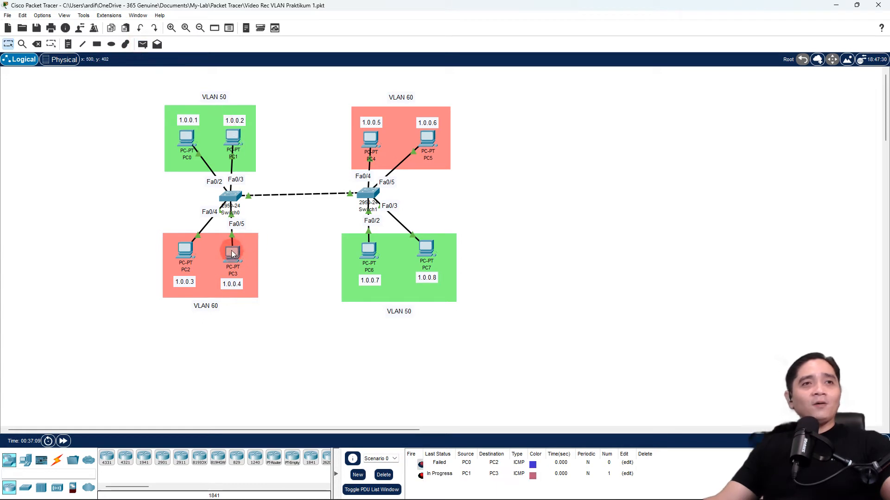
mouse_move(230, 251)
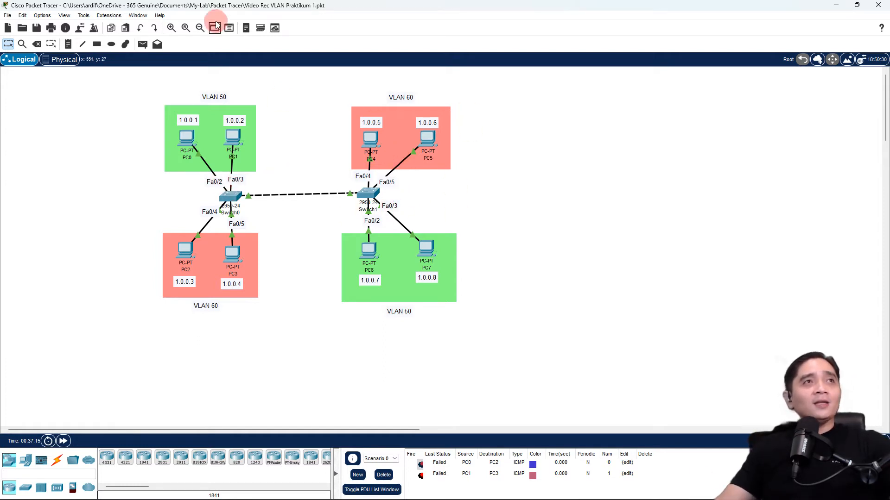
Step: Send a simple PDU from PC4 to PC6 on Switch1, and clear Scenario 0's PDU list
left_click(143, 45)
left_click(371, 139)
left_click(369, 250)
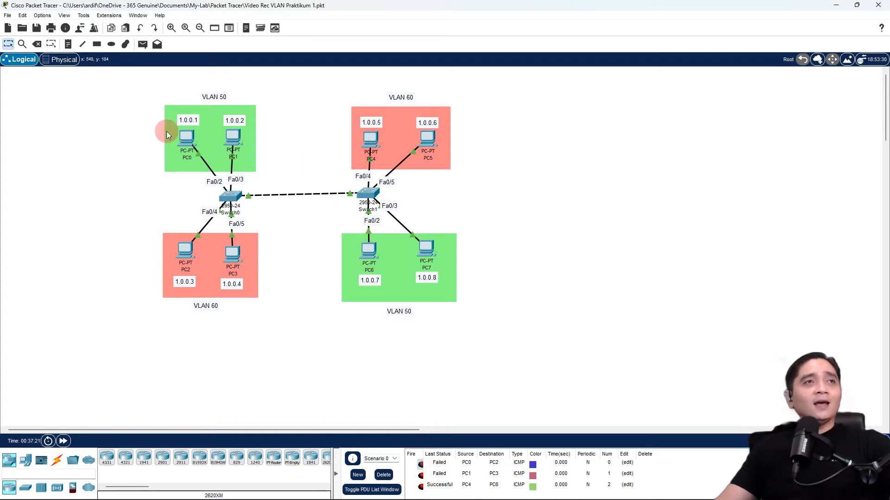
left_click(384, 475)
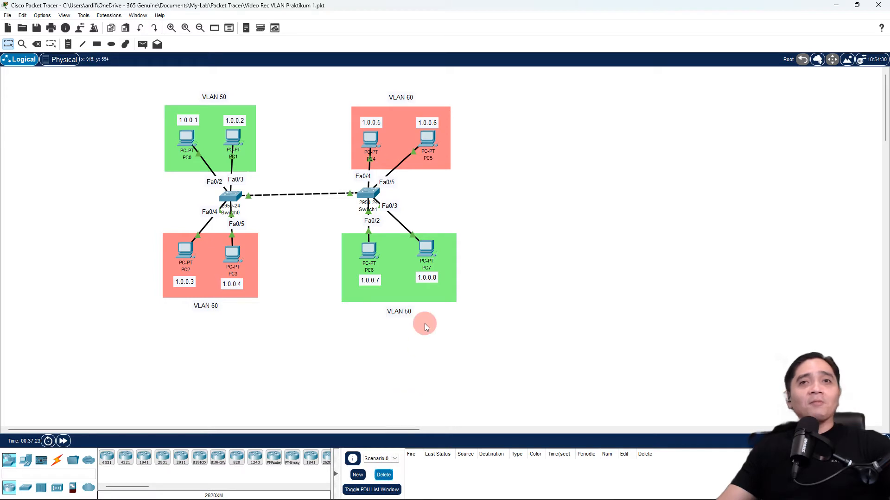
Step: Open Switch1's command line and arrange its window beside the topology
left_click(368, 190)
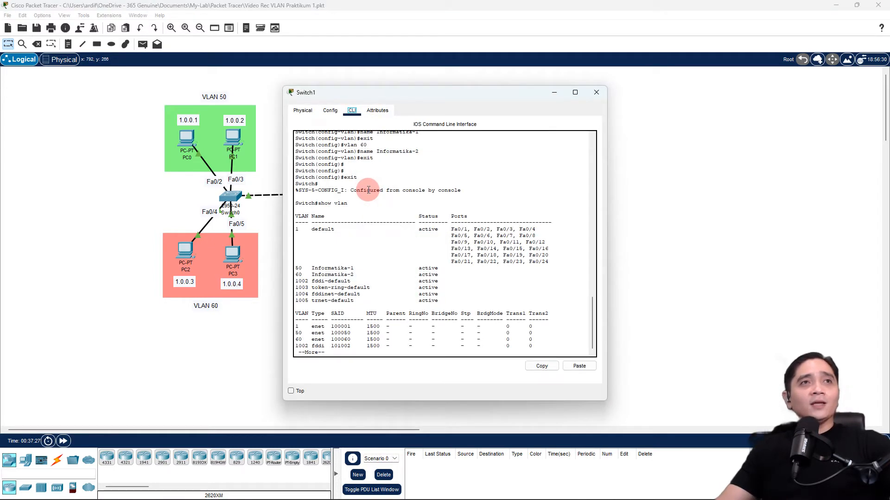
left_click_drag(452, 92, 887, 98)
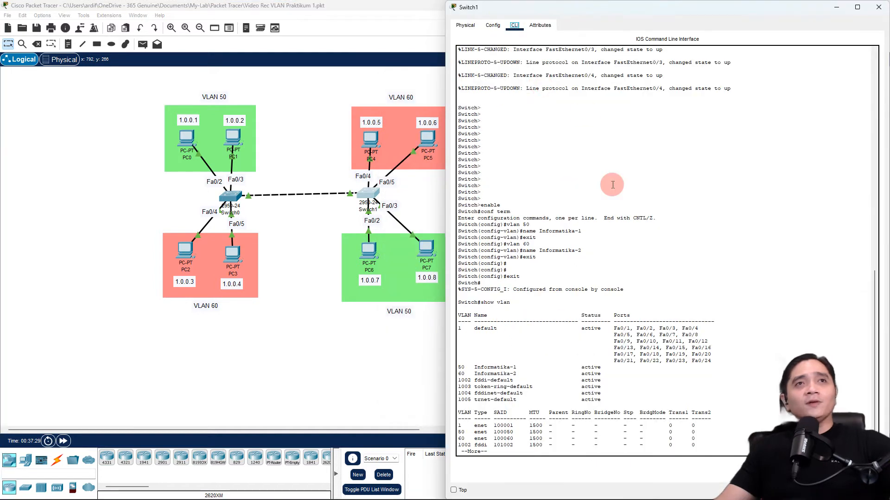
left_click_drag(628, 11, 179, 24)
left_click_drag(276, 9, 660, 71)
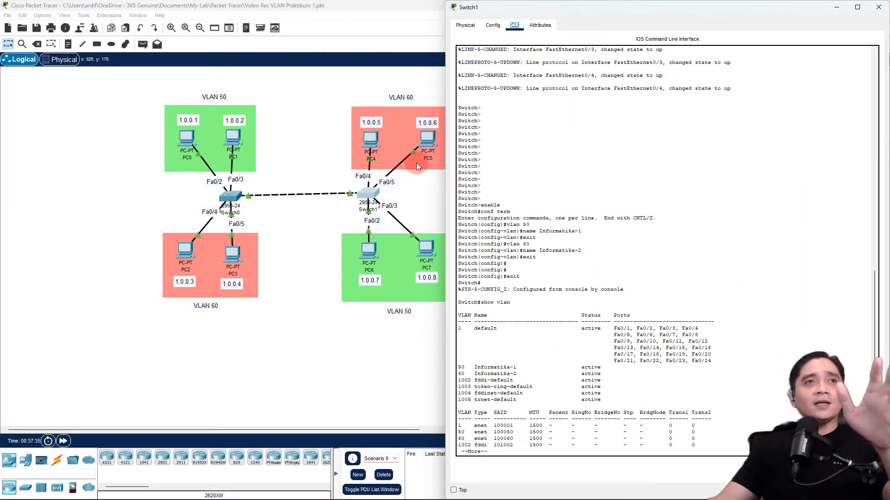
Step: Page through the rest of Switch1's show vlan output and enter global configuration mode with configure terminal
left_click(616, 440)
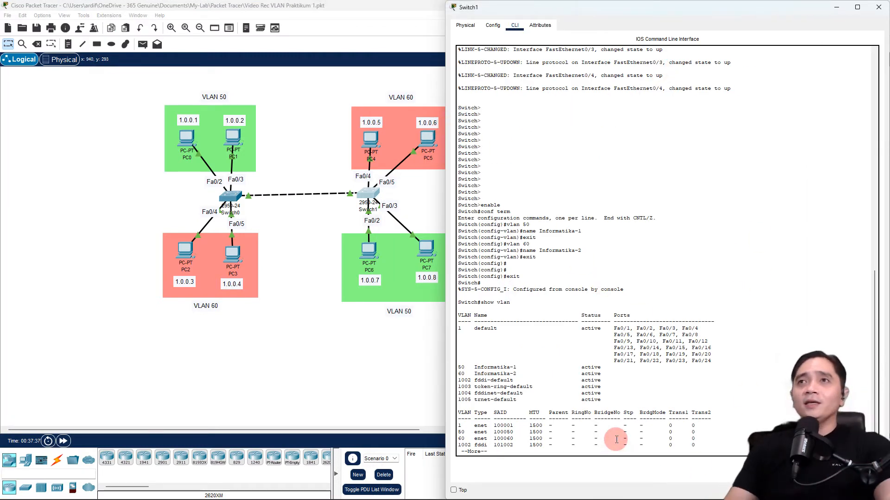
key("Return")
key("Return")
key("Return")
key("Return")
key("Return")
key("Return")
key("Return")
key("Return")
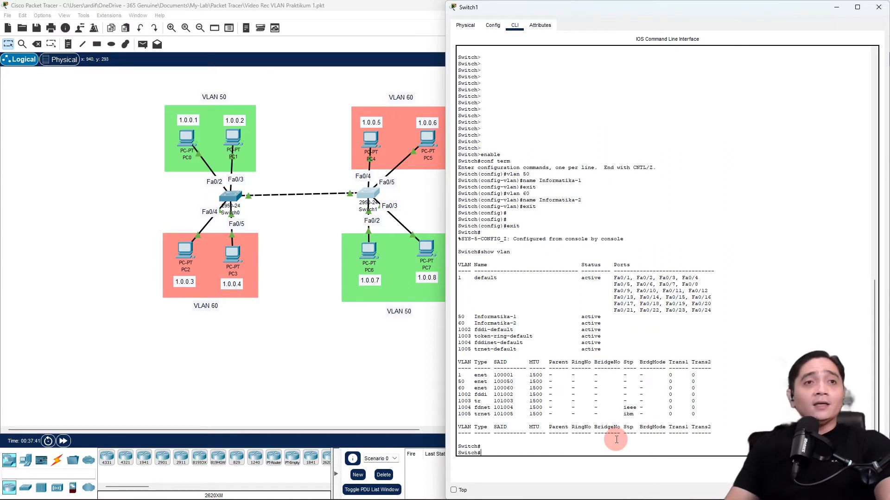
type("configure termina")
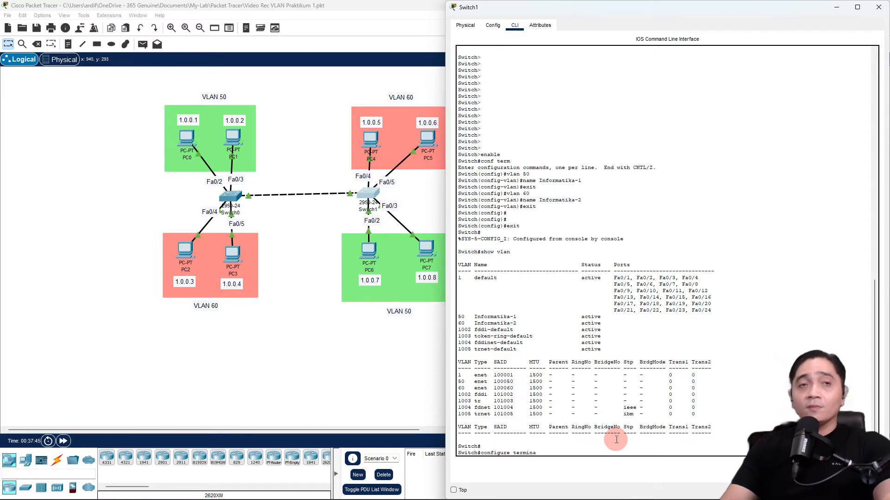
type("l")
key("Return")
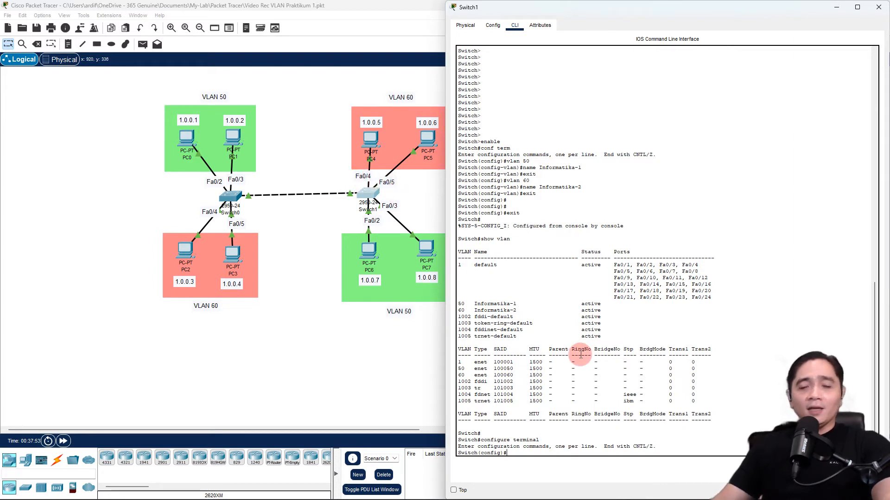
Step: Enter the configuration of interface Fa0/4 on Switch1 and set its switchport mode to access
type("int Fa0/")
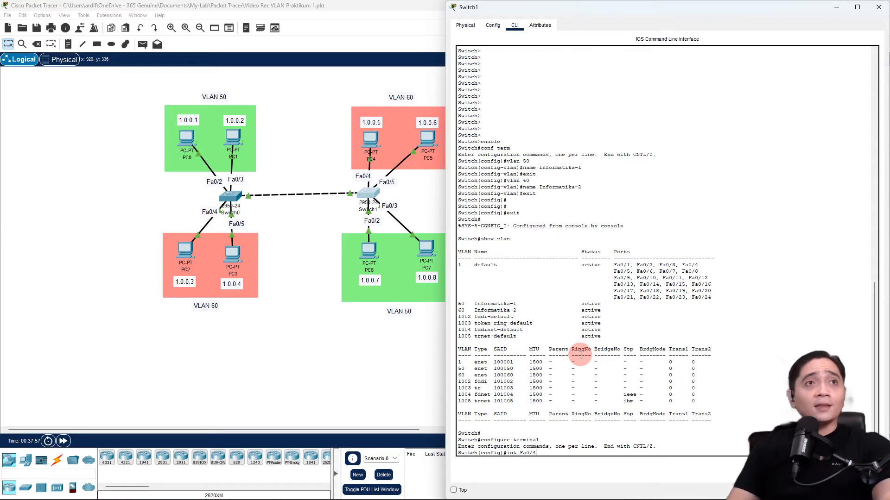
type("4")
key("Return")
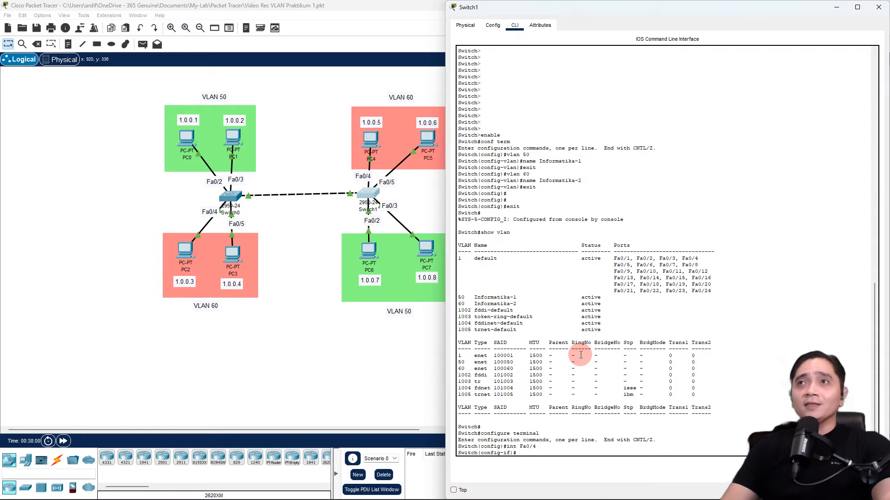
type("swi")
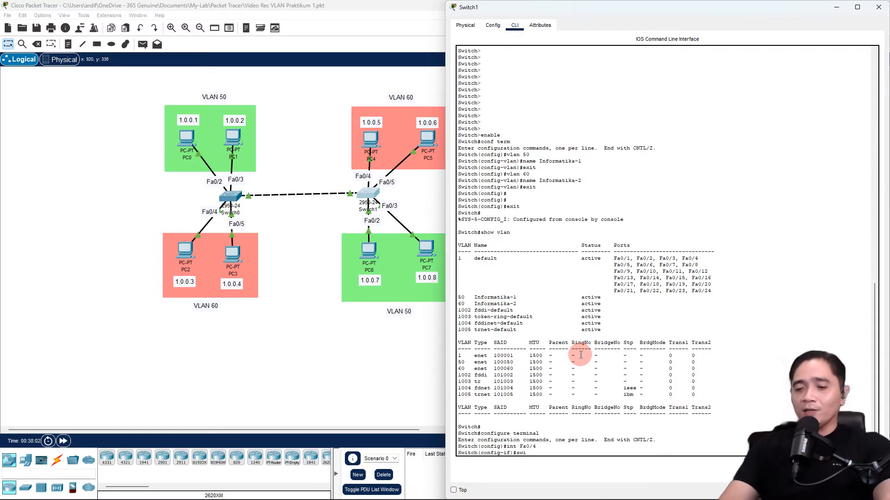
type("tchport")
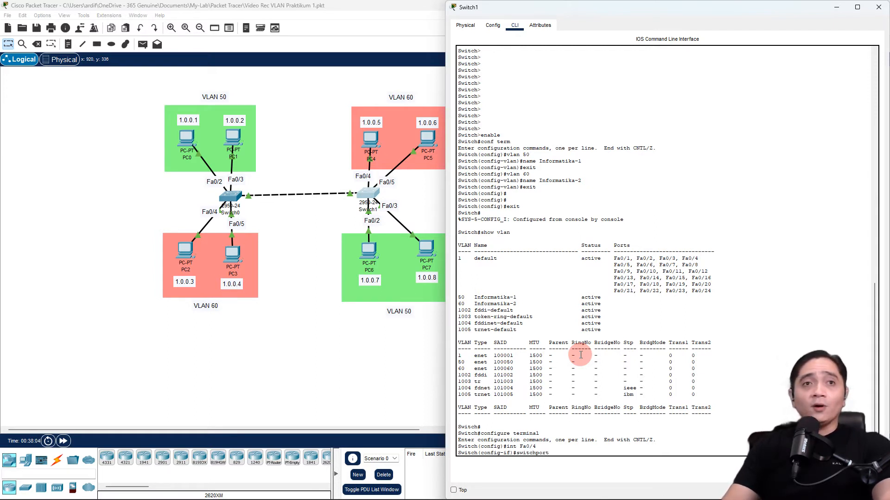
type(" mode access")
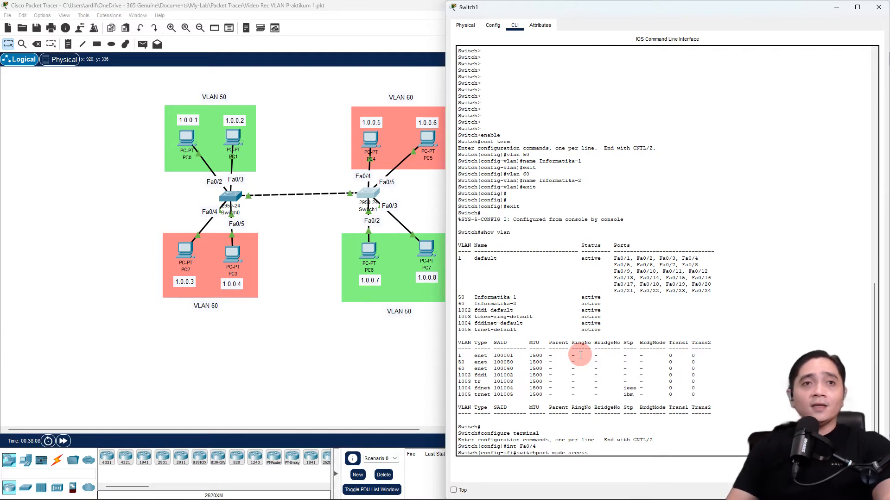
key("Return")
Step: Assign Switch1's interface Fa0/4 to access VLAN 60 and exit its interface configuration
type("swi")
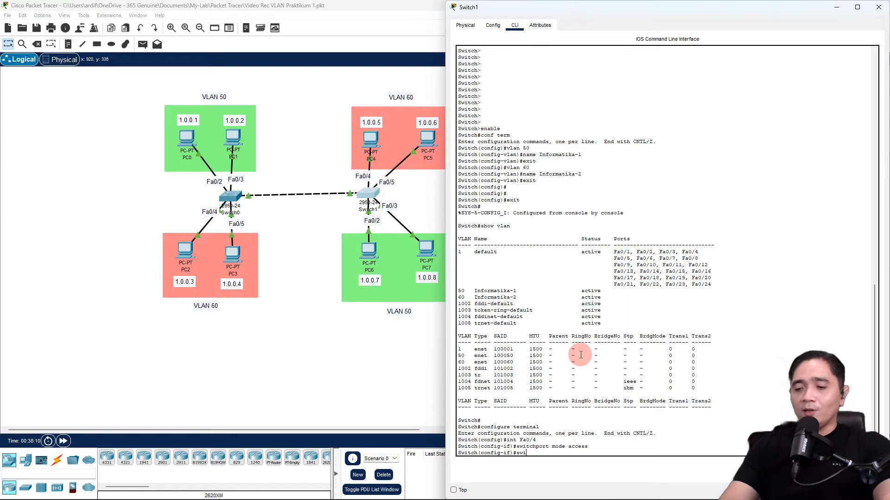
type("tchport")
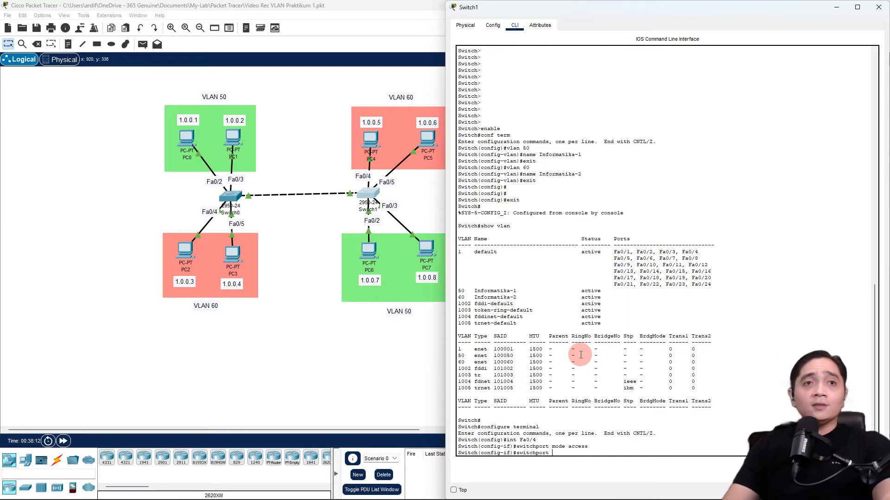
type(" access vlan 60")
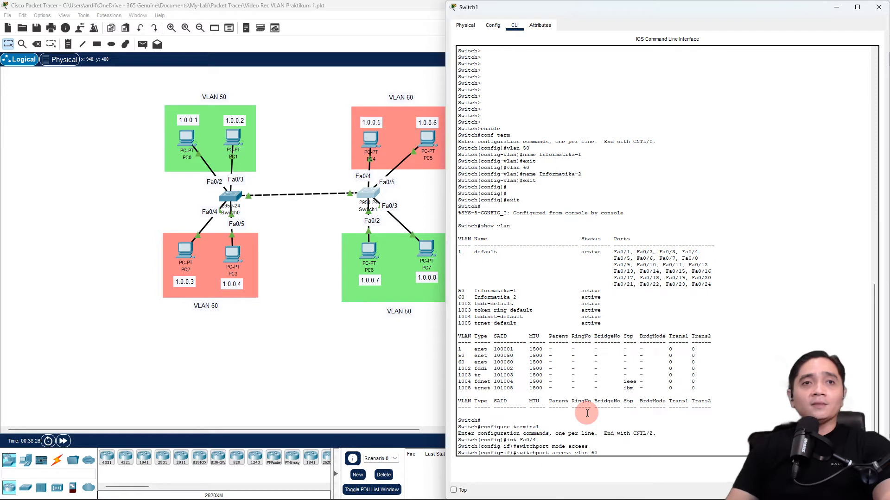
key("Return")
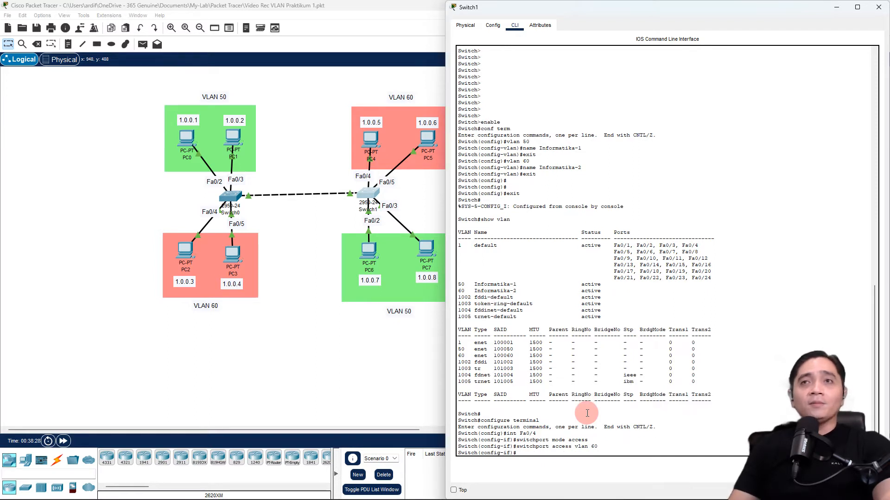
type("exi")
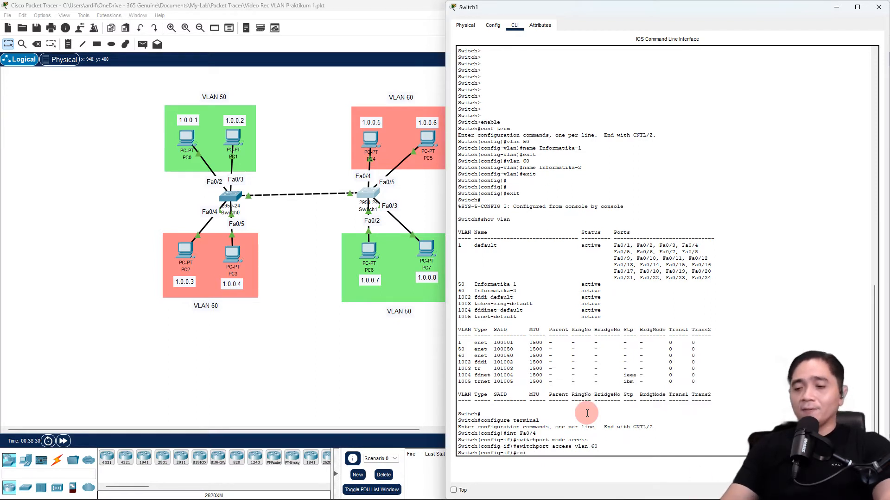
type("t")
key("Return")
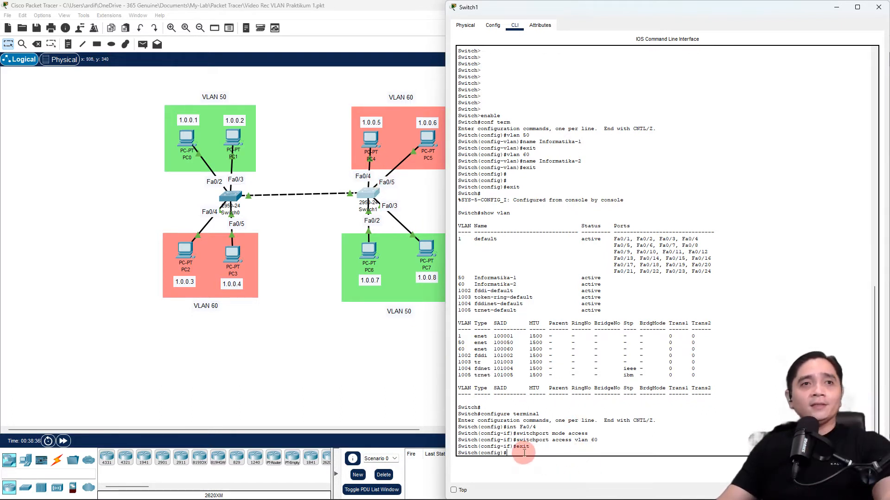
Step: Enter the configuration of interface Fa0/5 on Switch1 and set its switchport mode to access
type("exit")
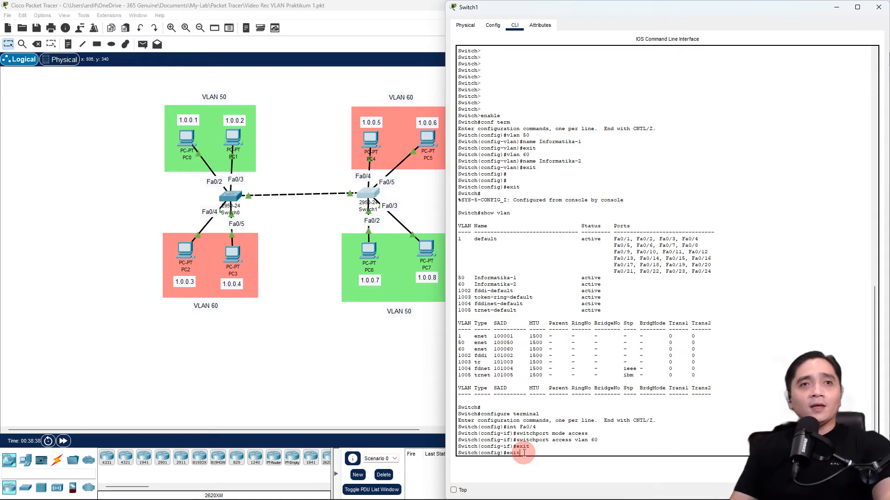
key("Up")
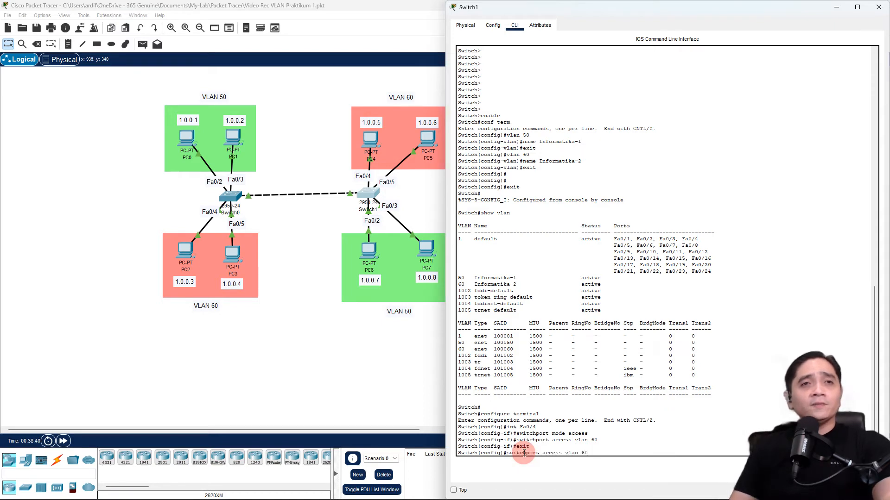
key("Up")
key("Up")
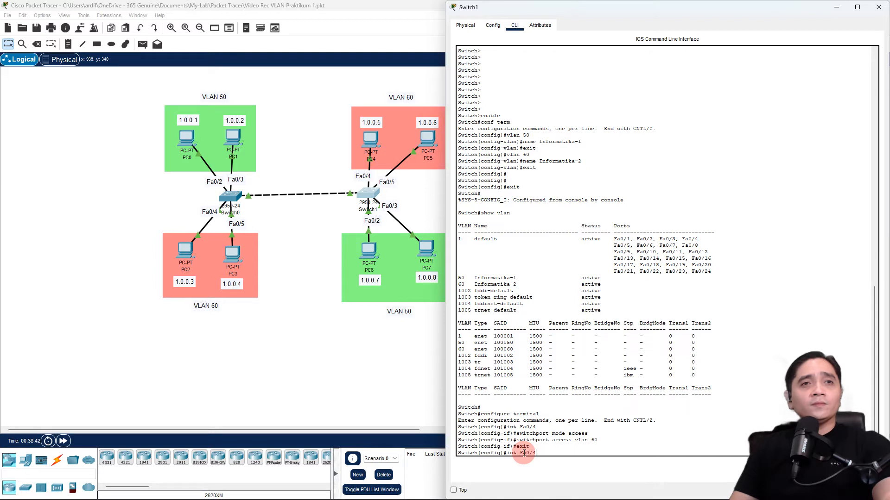
type("5")
key("Return")
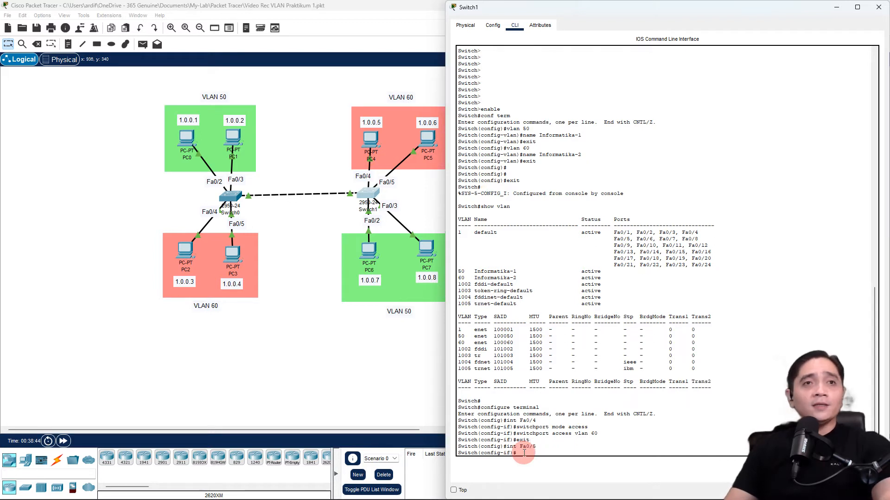
key("Up")
key("Up")
key("Up")
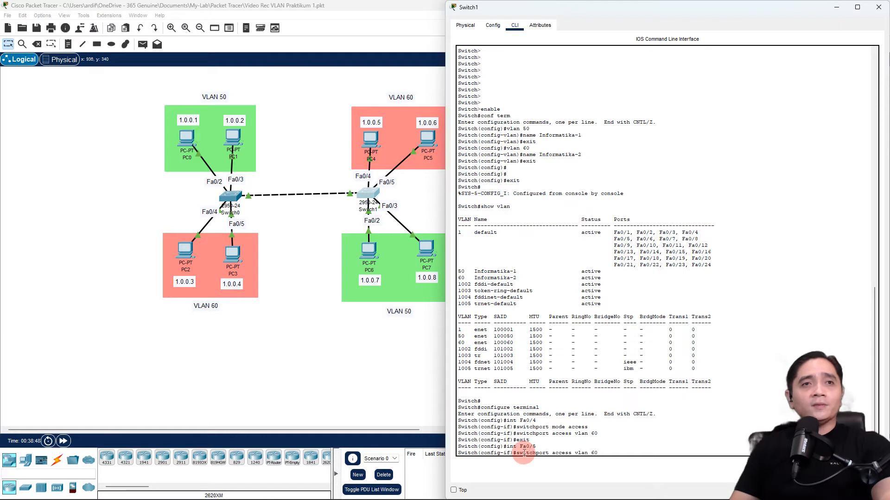
key("Up")
key("Return")
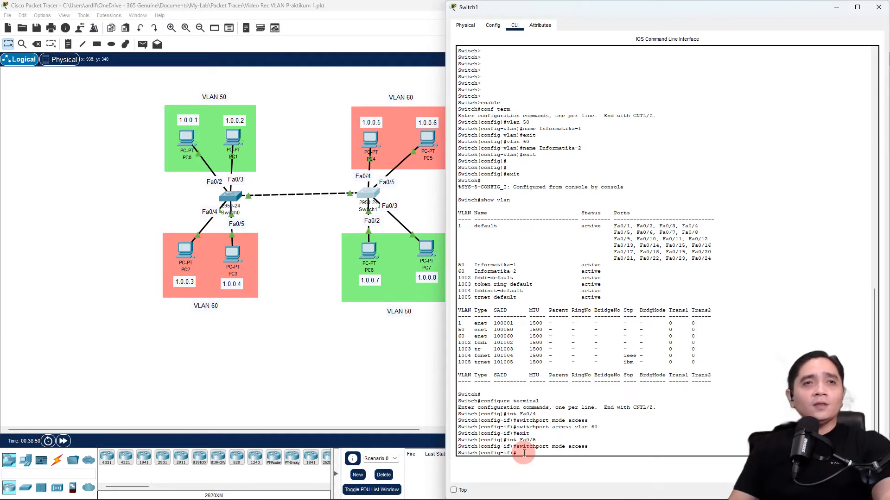
Step: Assign Switch1's interface Fa0/5 to access VLAN 60
key("Up")
key("Up")
key("Up")
key("Up")
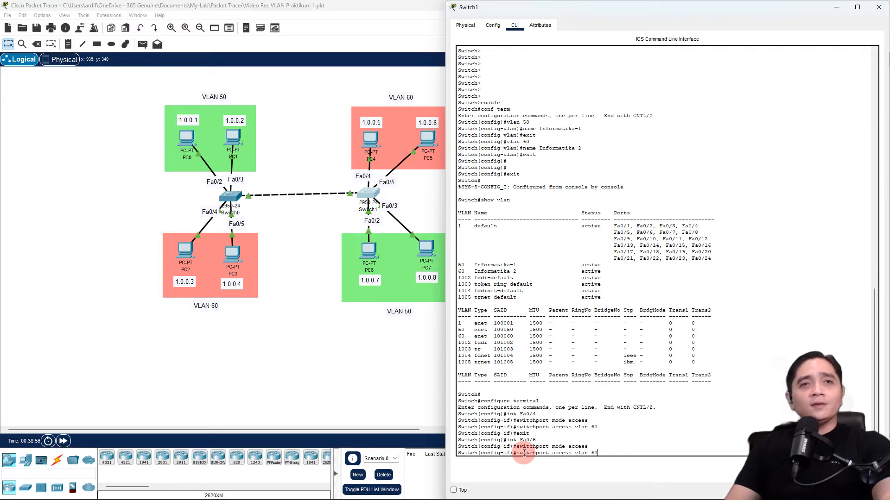
key("Return")
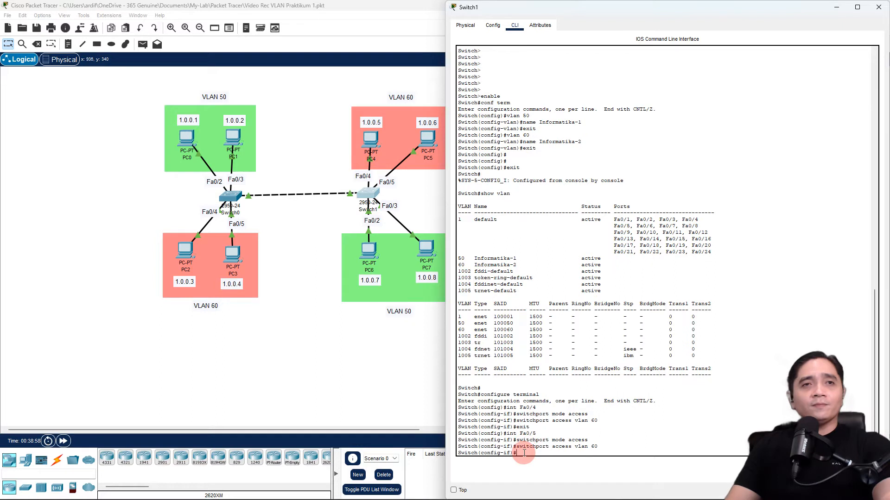
Step: Exit the configuration of interface Fa0/5 on Switch1
type("ex")
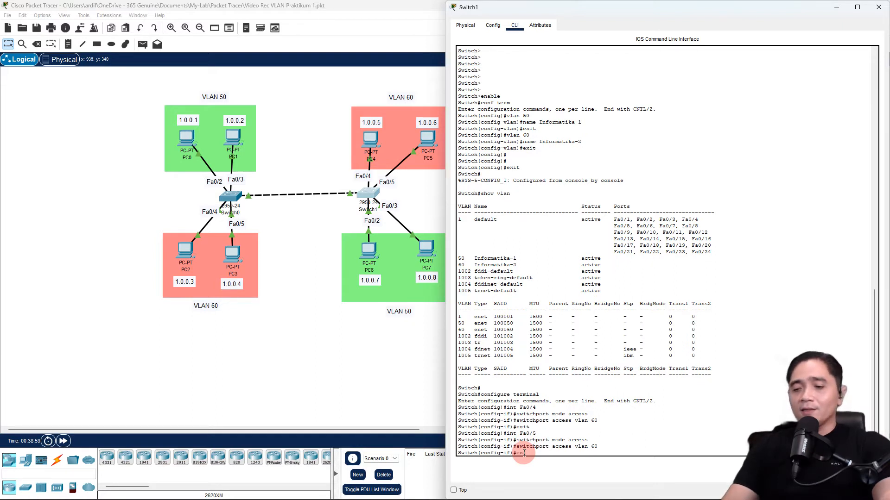
type("it")
key("Return")
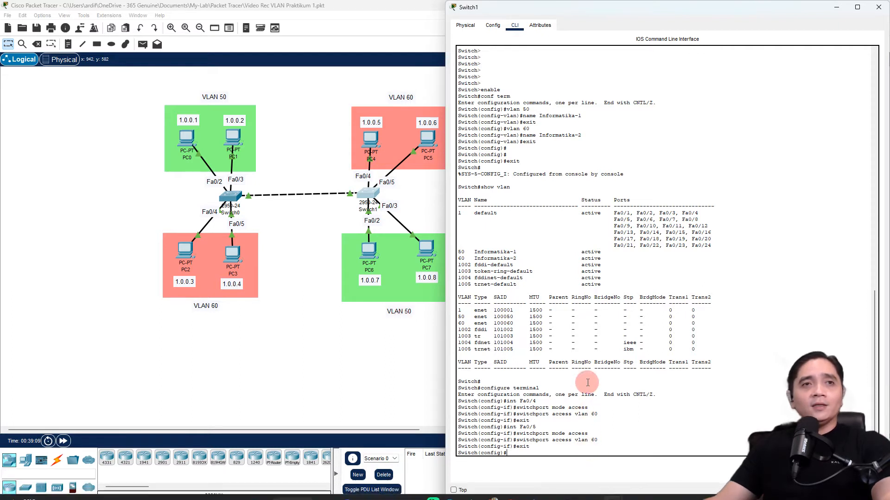
Step: Enter the configuration of interface Fa0/2 on Switch1 and set its switchport mode to access
key("Up")
key("Up")
key("Up")
key("Up")
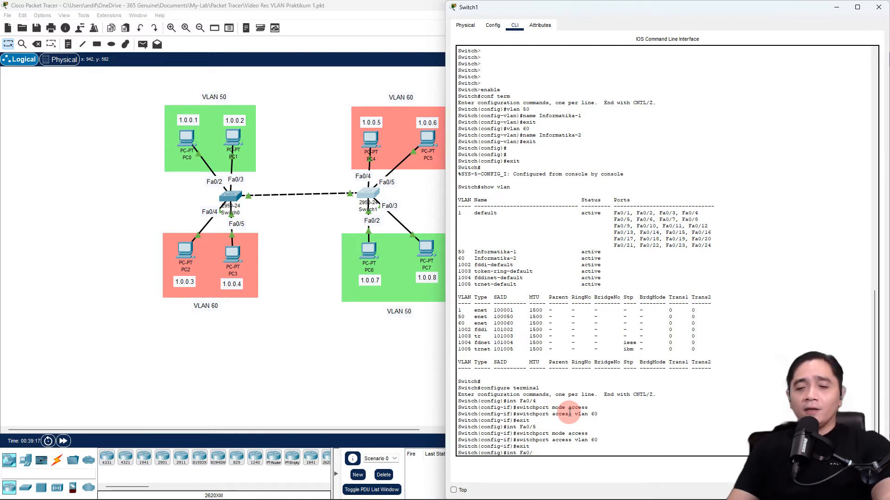
key("Return")
key("Up")
key("Up")
key("Up")
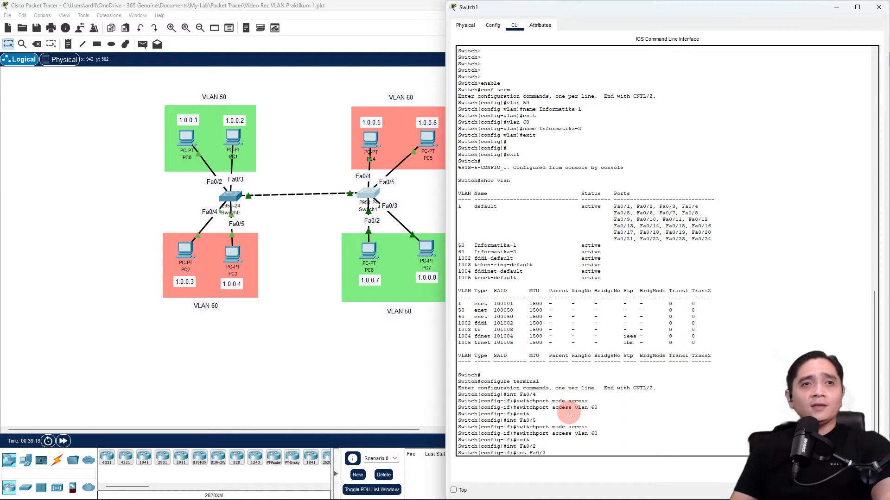
key("Up")
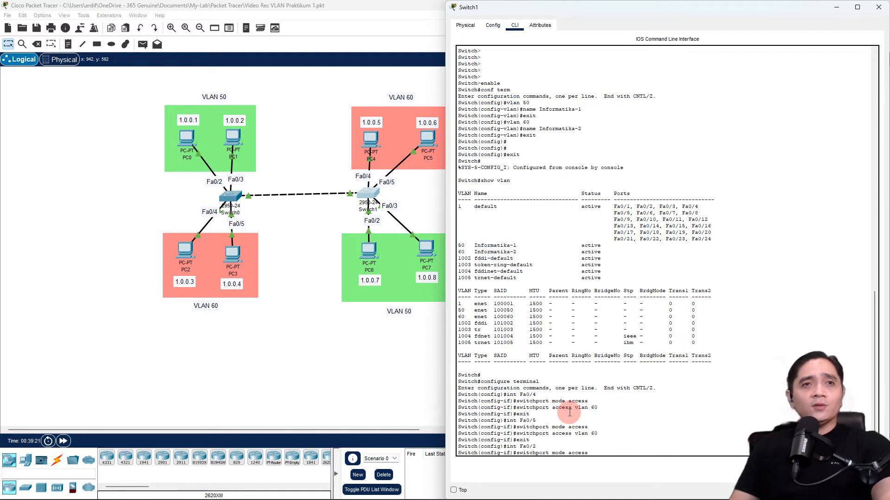
key("Return")
Step: Assign Switch1's interface Fa0/2 to access VLAN 50 and exit its interface configuration
key("Up")
key("Up")
key("Up")
key("Up")
key("BackSpace")
type("50")
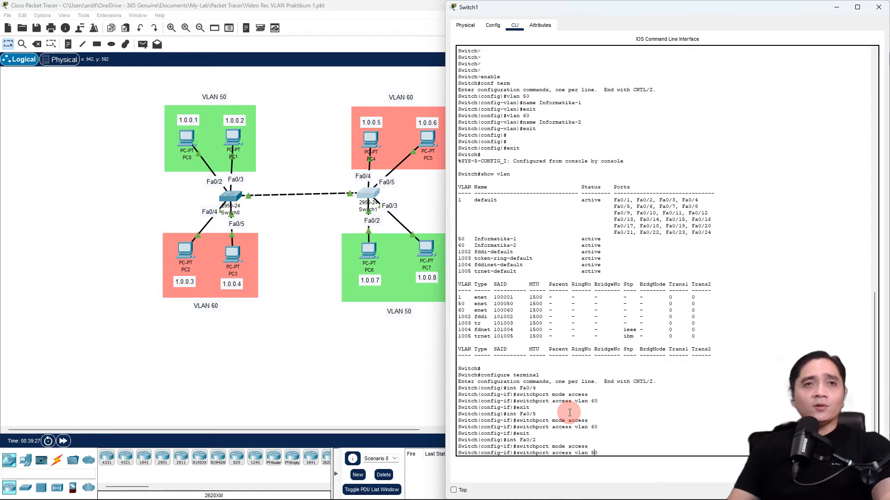
key("Return")
type("exit")
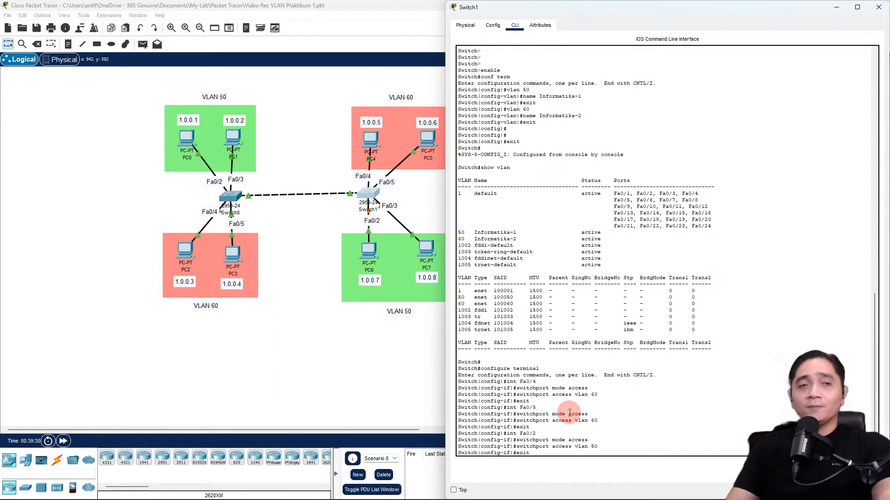
key("Return")
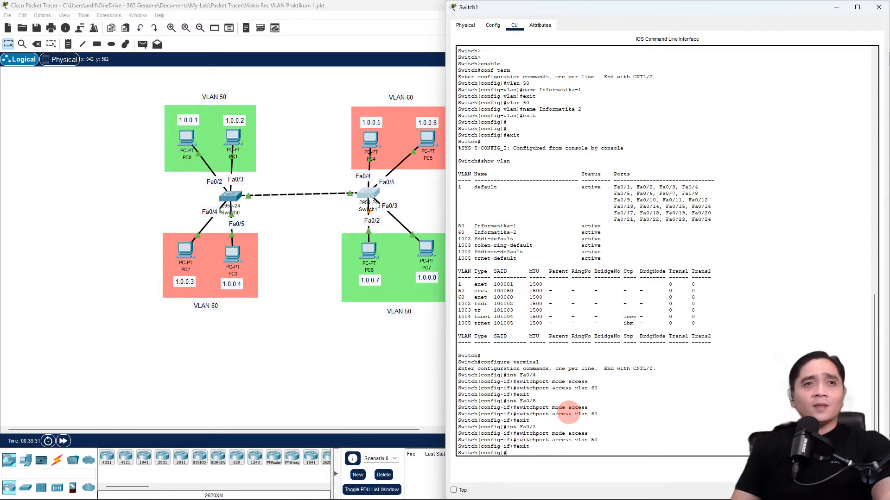
Step: Enter the configuration of interface Fa0/3 on Switch1 and set its switchport mode to access
type("int Faa")
key("BackSpace")
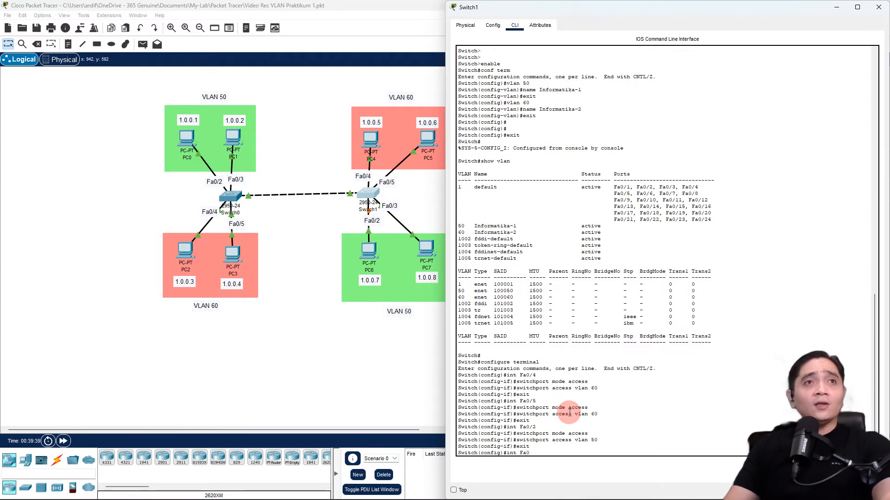
type("/3")
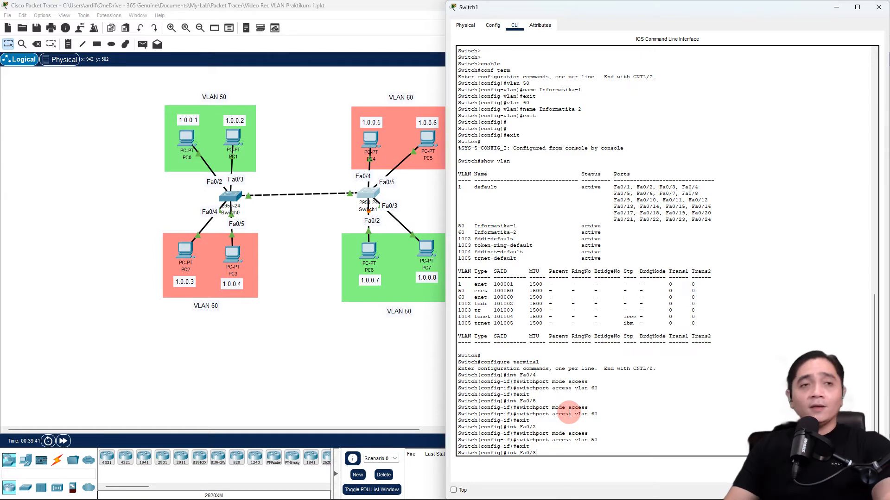
key("Return")
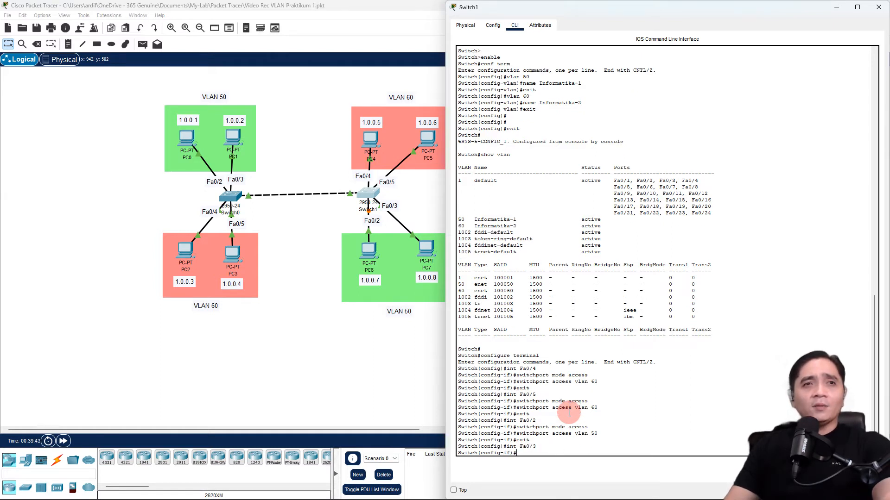
type("switchport mode access")
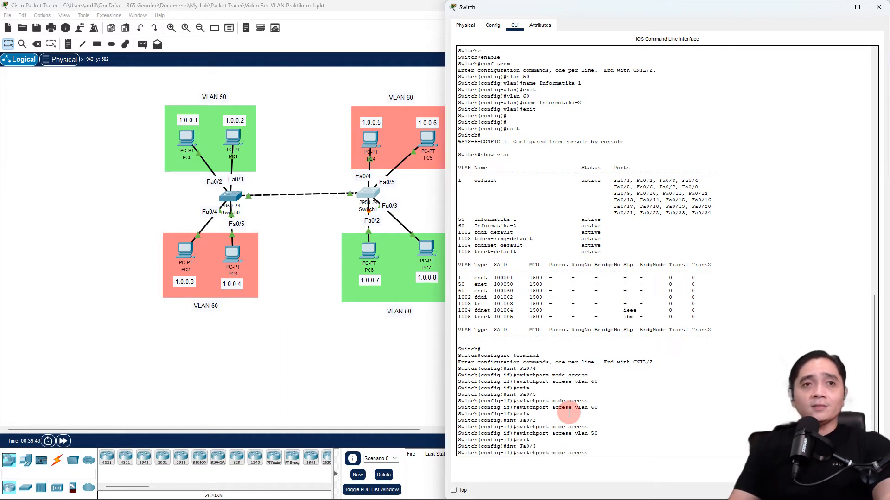
key("Return")
Step: Assign Switch1's interface Fa0/3 to access VLAN 50 and exit its interface configuration
type("switchport")
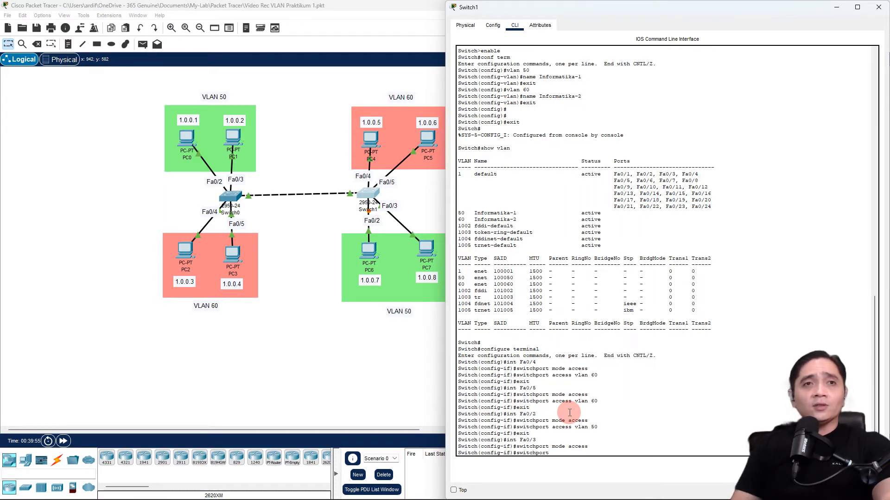
type("access v")
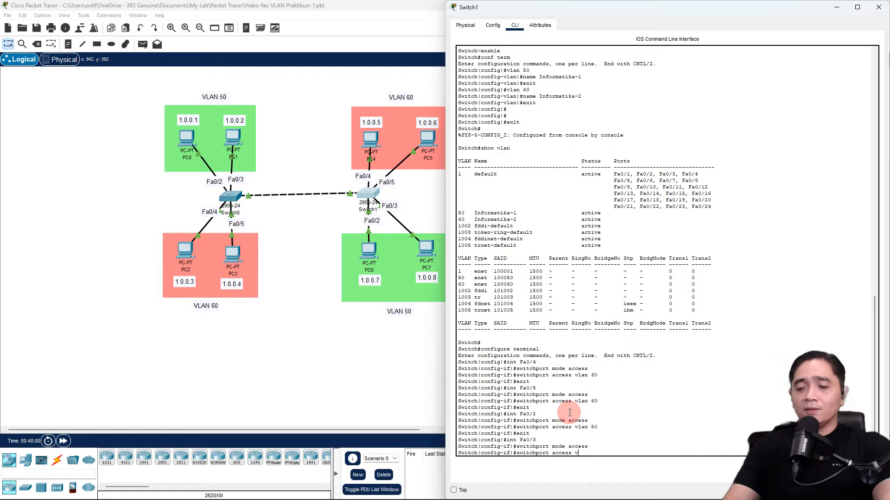
type("lan 50")
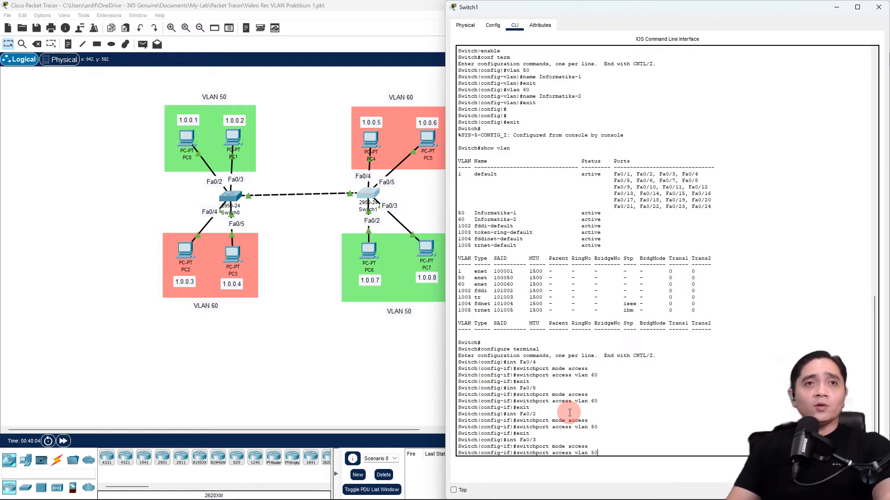
key("Return")
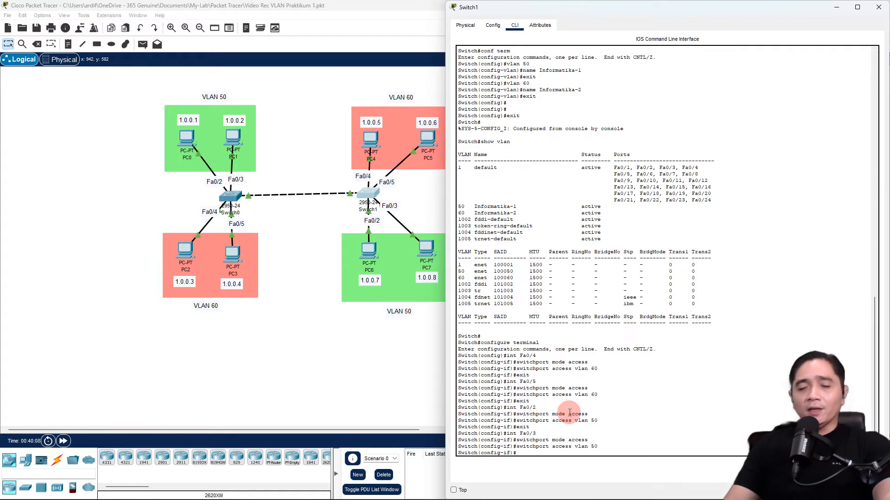
type("exit")
key("Return")
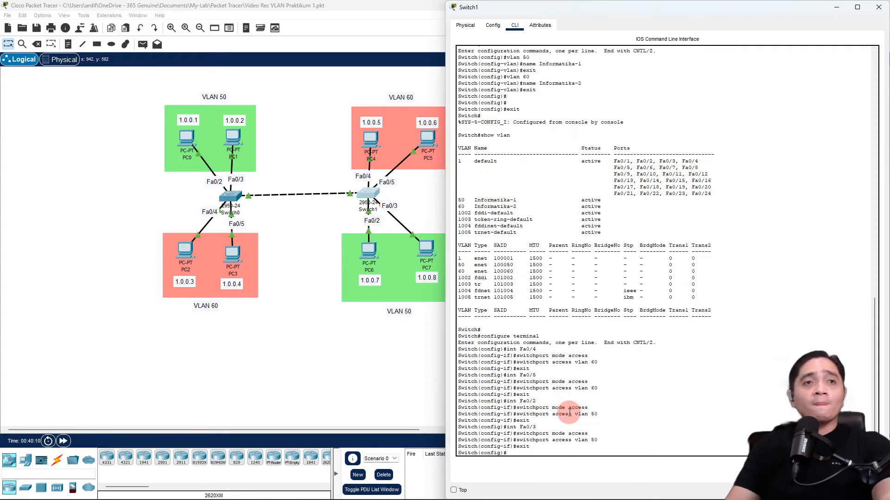
Step: Exit global configuration on Switch1 and run show vlan to check the ports assigned to VLANs 50 and 60
type("ex")
key("Return")
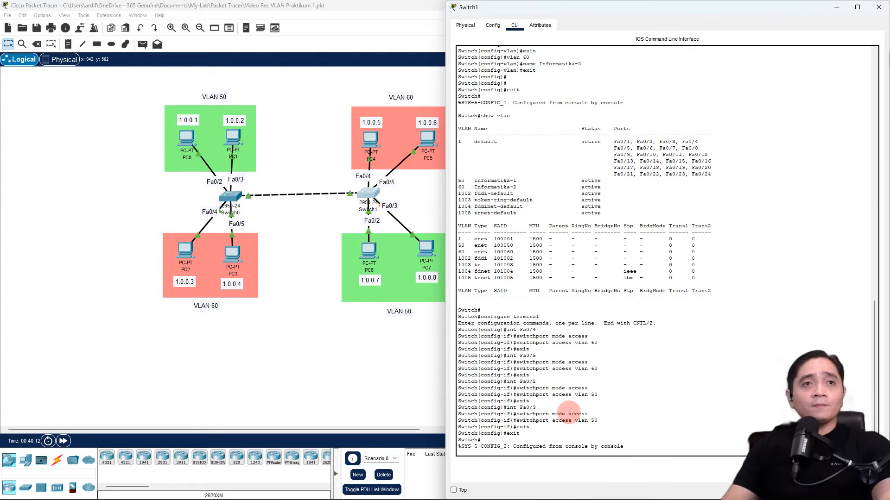
key("Return")
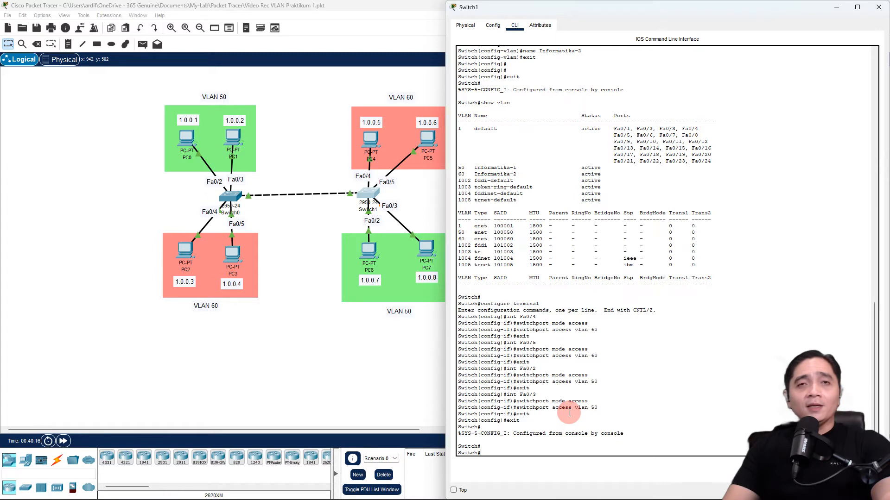
type("sh")
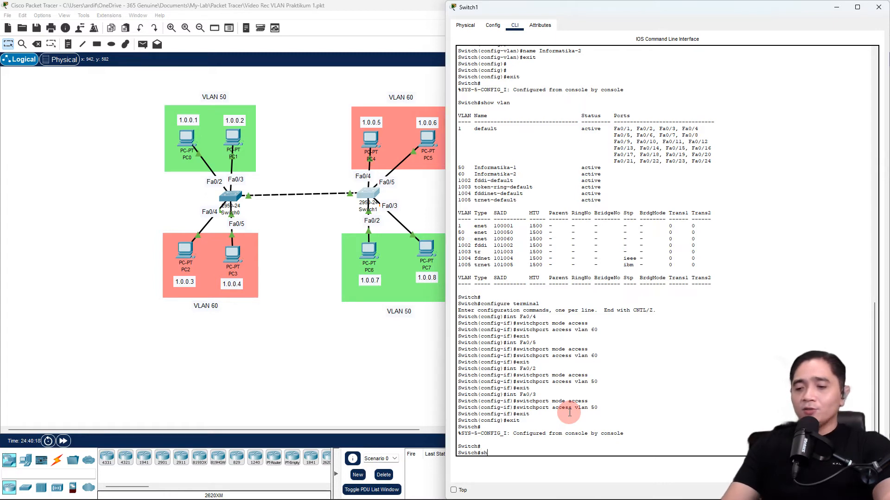
type("ow vl")
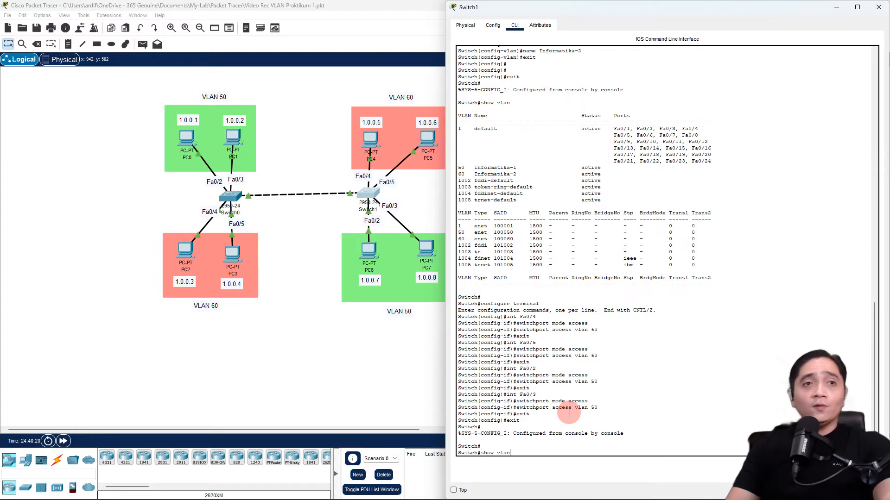
type("an")
key("Return")
key("Return")
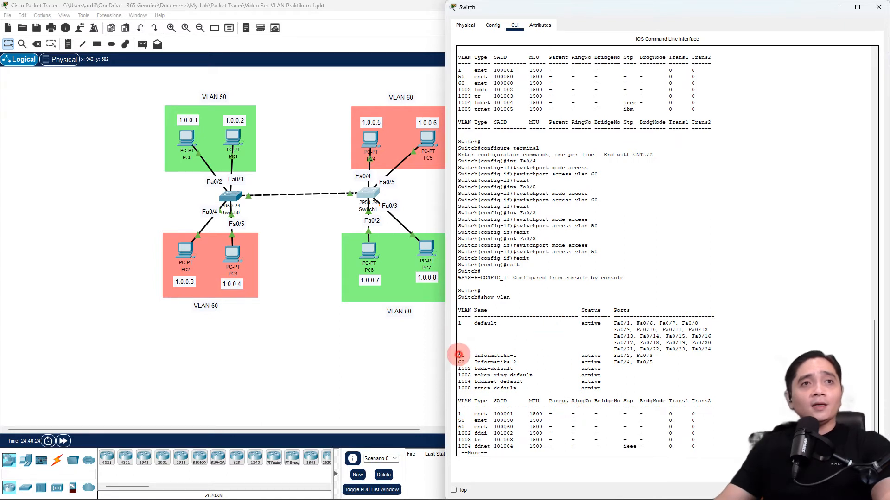
left_click_drag(459, 355, 644, 363)
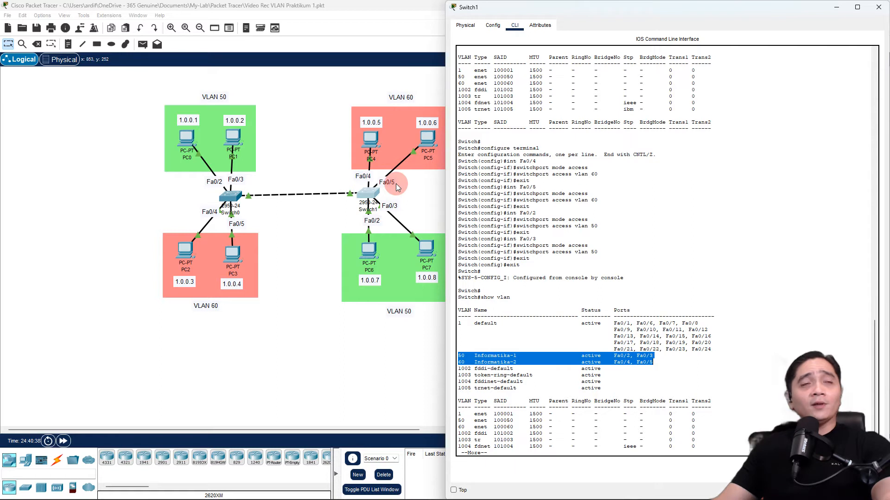
Step: Test connectivity within each VLAN on Switch1 by sending simple PDUs from PC4 to PC5 and from PC6 to PC7
left_click(327, 314)
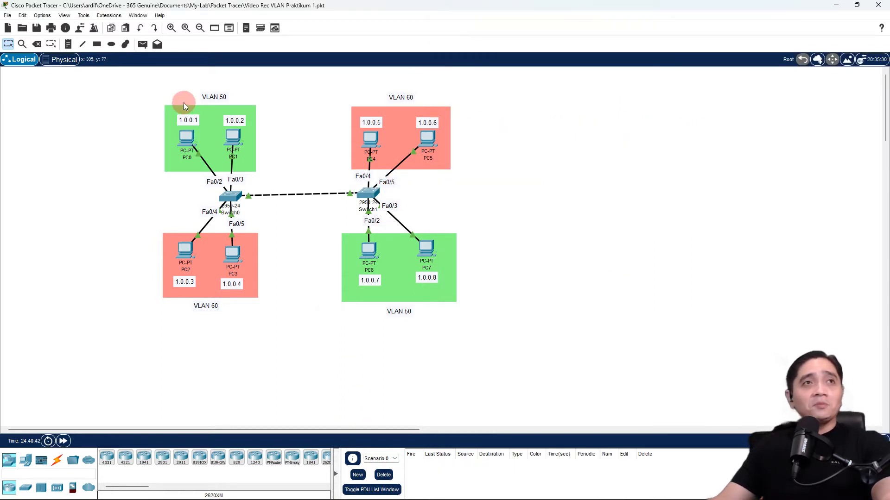
left_click(144, 45)
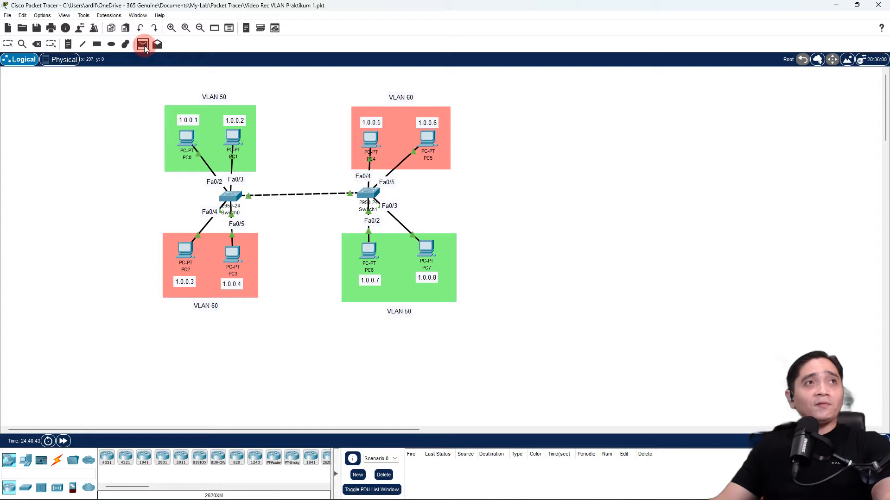
left_click(376, 139)
left_click(426, 139)
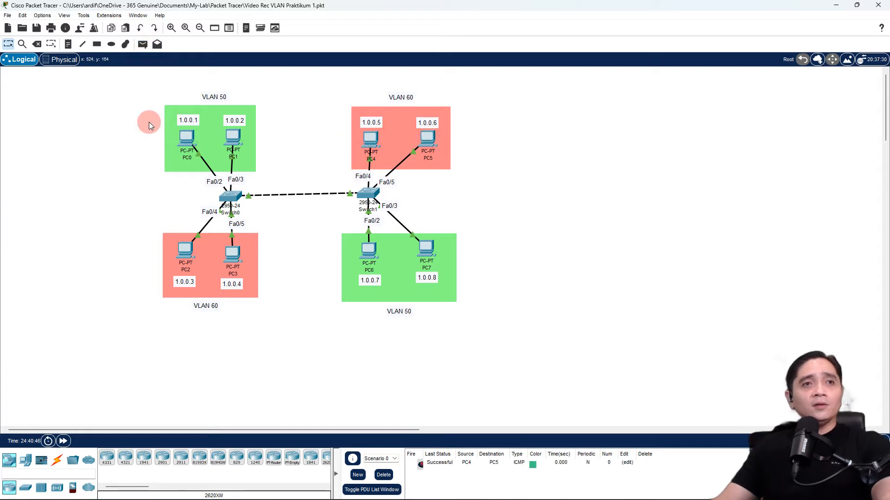
left_click(369, 252)
left_click(431, 250)
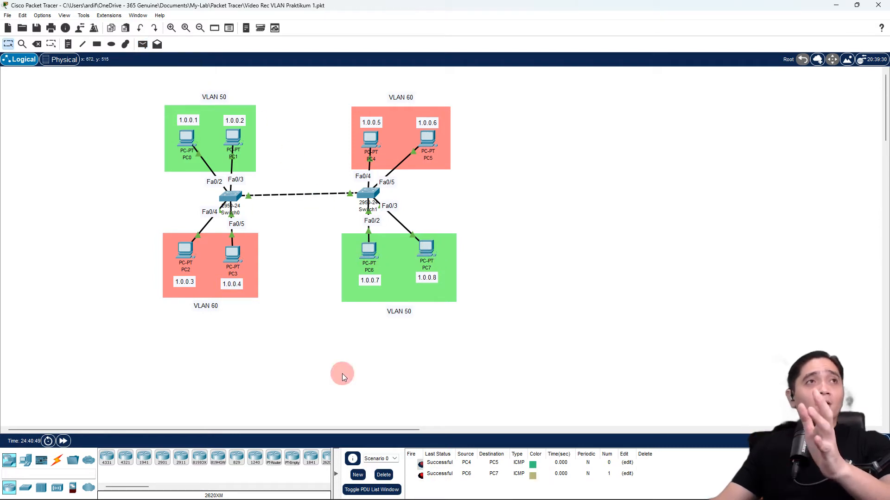
Step: Clear the PDU scenario and test between the two VLANs on Switch1 with simple PDUs from PC4 to PC6 and PC5 to PC7
left_click(383, 475)
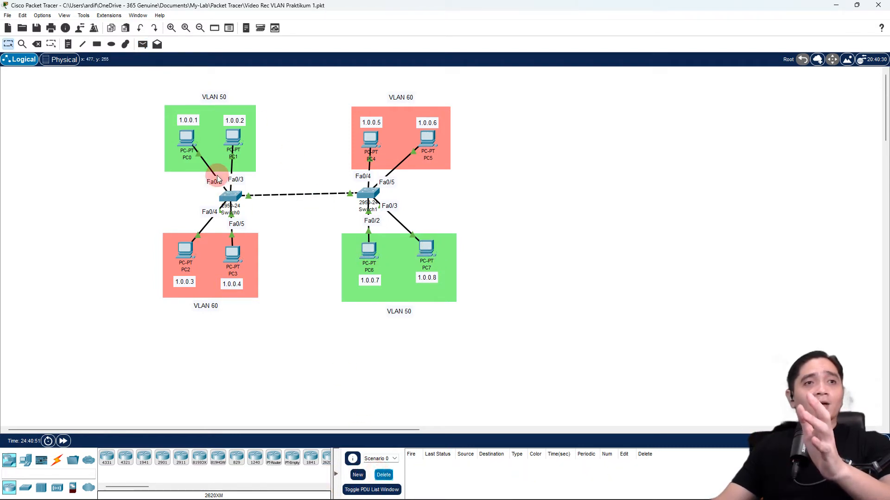
left_click(142, 44)
left_click(370, 138)
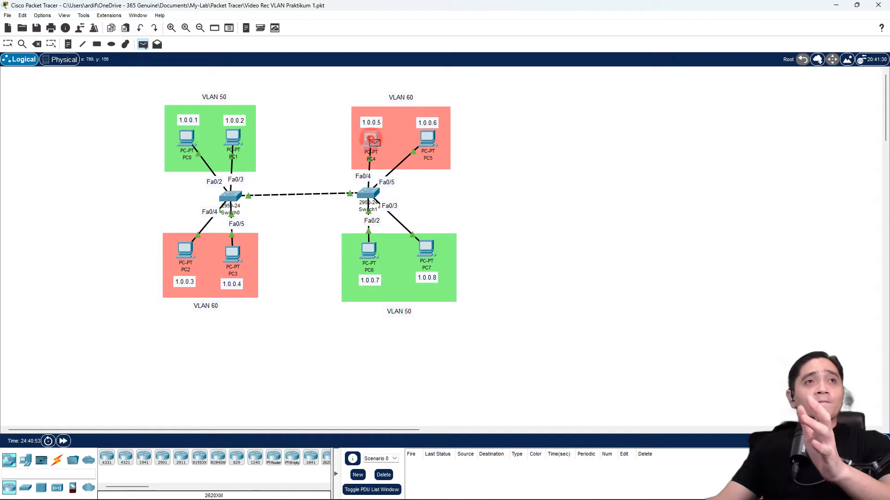
left_click(371, 248)
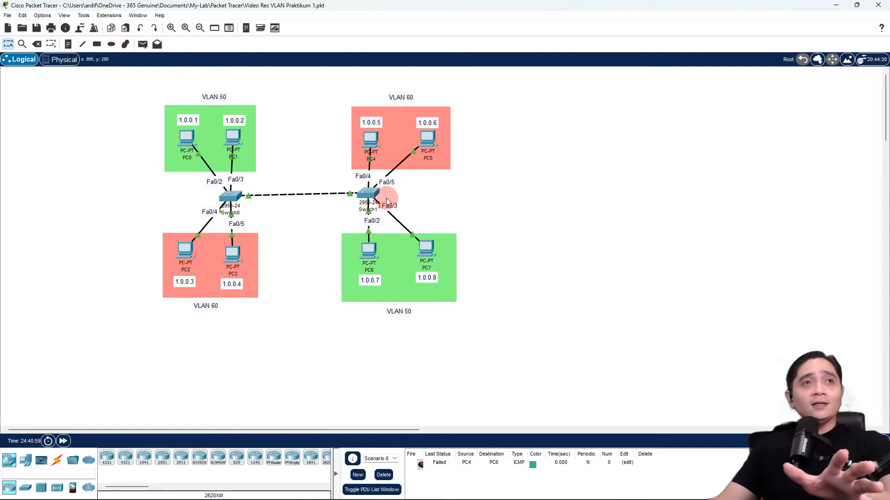
left_click(142, 45)
left_click(434, 139)
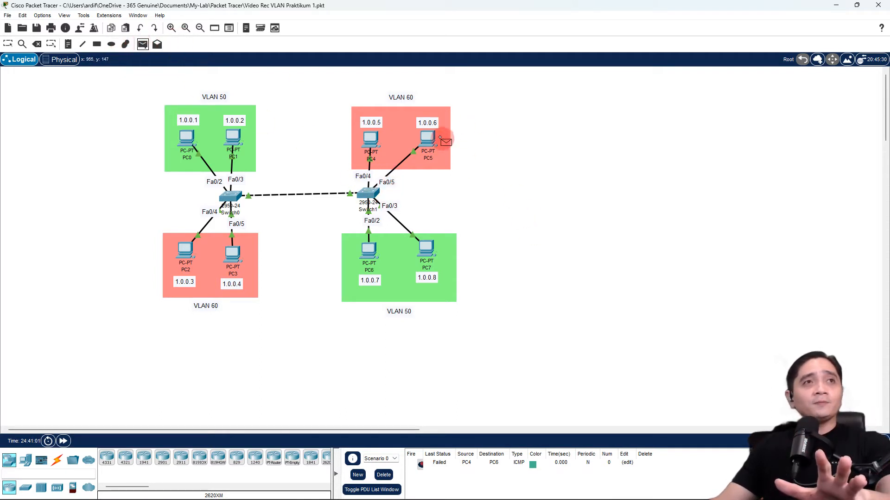
left_click(433, 256)
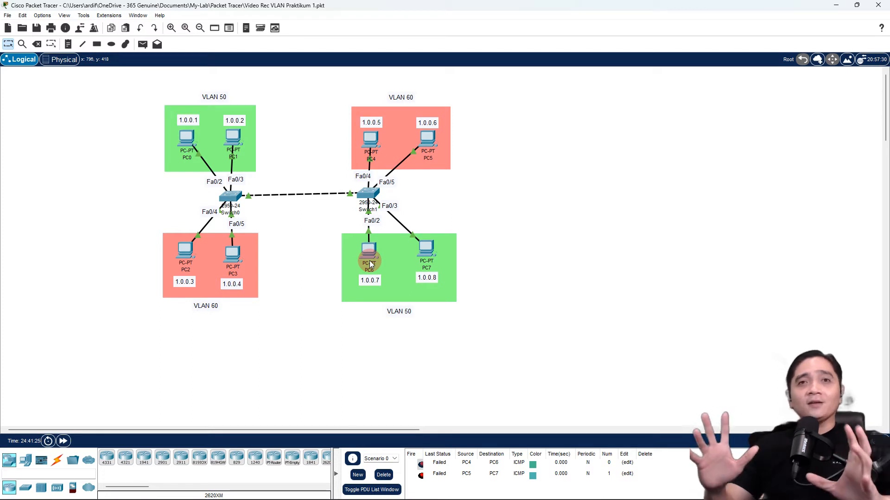
Step: Clear the PDU scenario and test VLAN 50 connectivity across the two switches with a simple PDU from PC1 to PC6
left_click(383, 475)
left_click(143, 44)
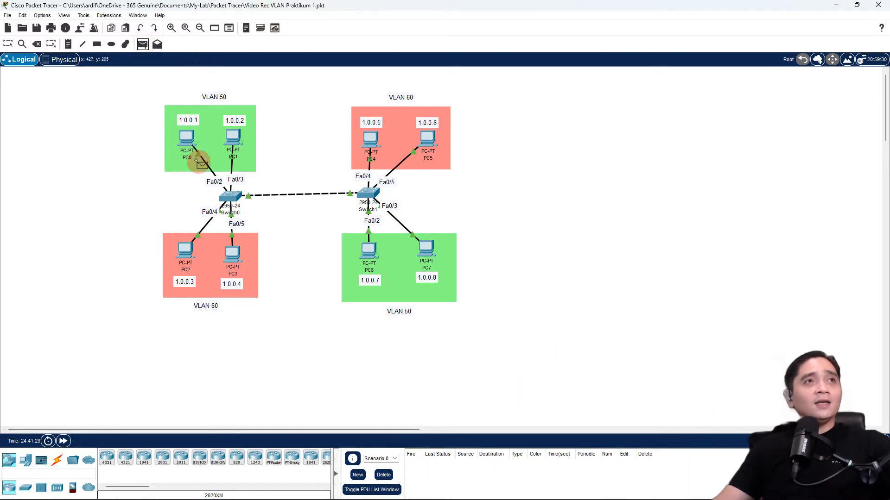
left_click(234, 148)
left_click(374, 251)
left_click(441, 469)
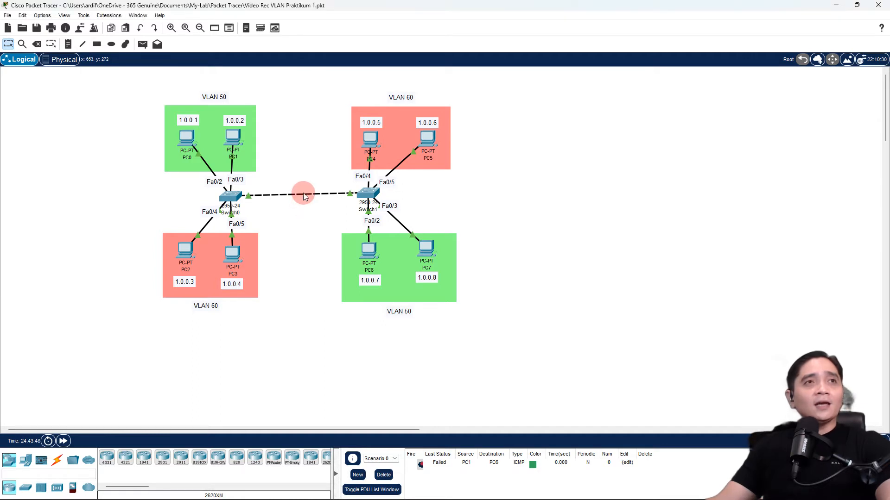
mouse_move(300, 197)
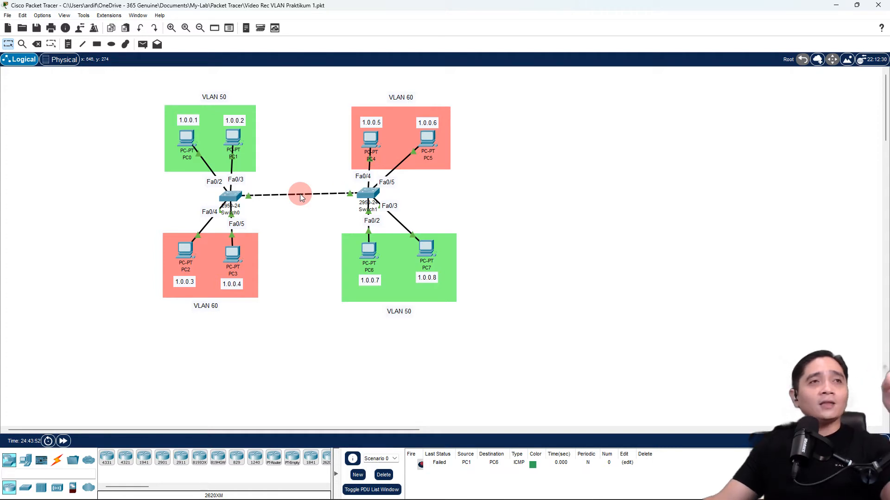
Step: Add a text note "Fa0/1" and place it on the link between Switch0 and Switch1
left_click(68, 44)
left_click(294, 176)
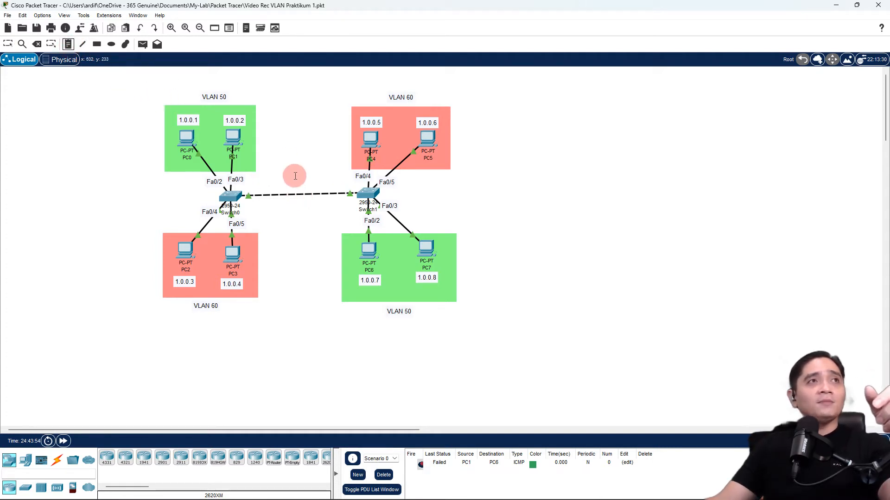
left_click(393, 203)
type("F")
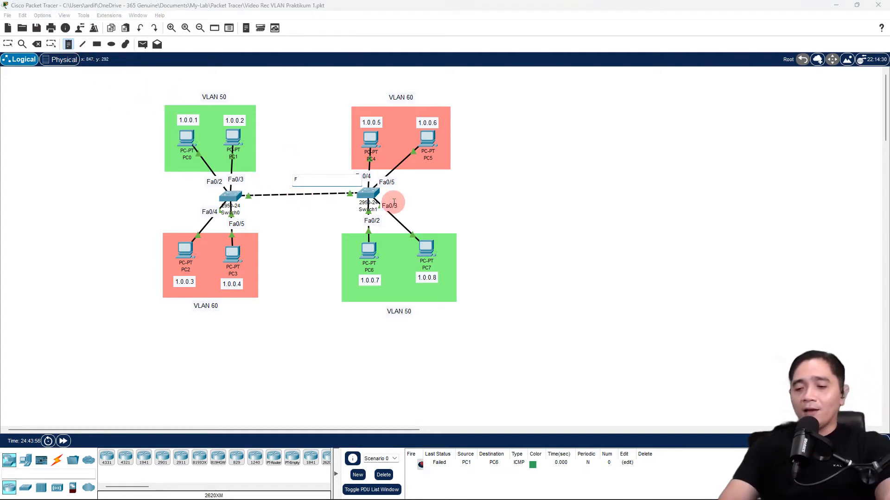
type("a0/1")
left_click(103, 76)
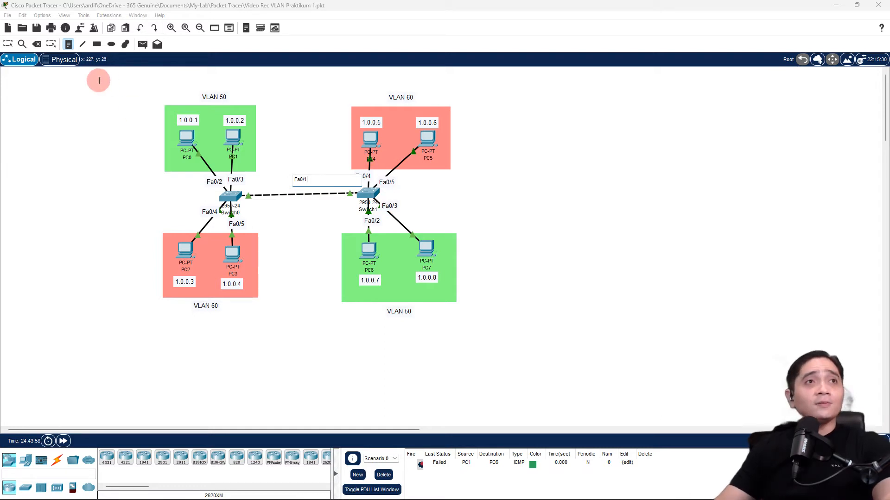
left_click(8, 44)
left_click(304, 180)
left_click_drag(302, 185, 302, 193)
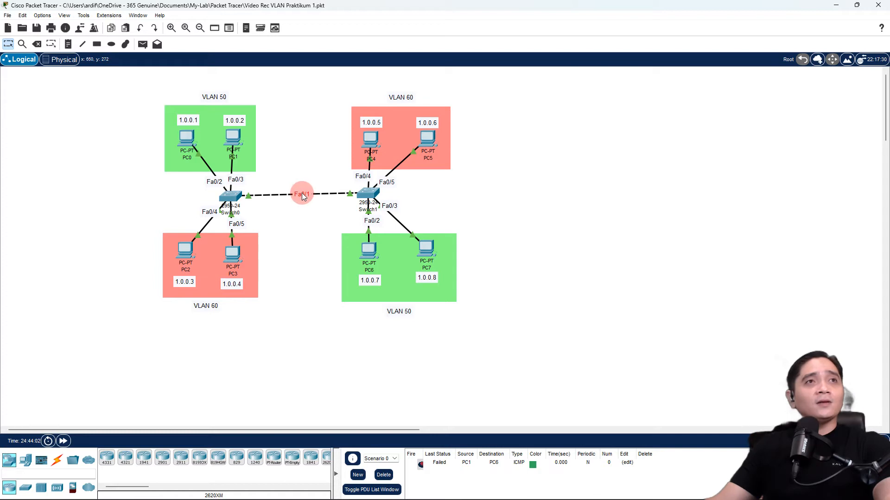
left_click(292, 296)
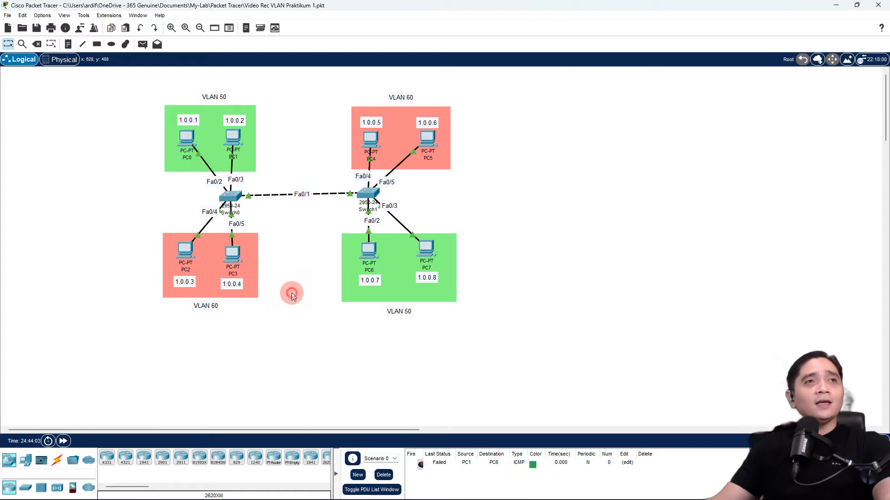
Step: Open Switch0's command line, page past the remaining show vlan output and enter global configuration with configure terminal
left_click(231, 196)
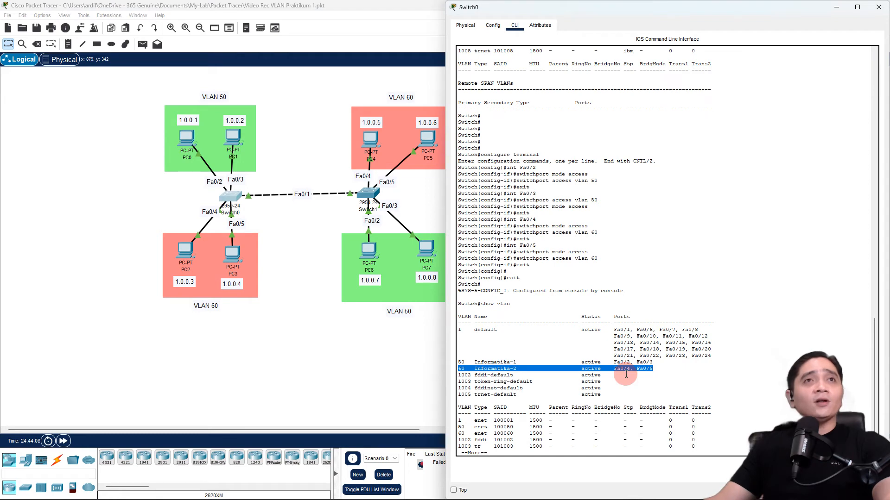
left_click(621, 393)
key("Return")
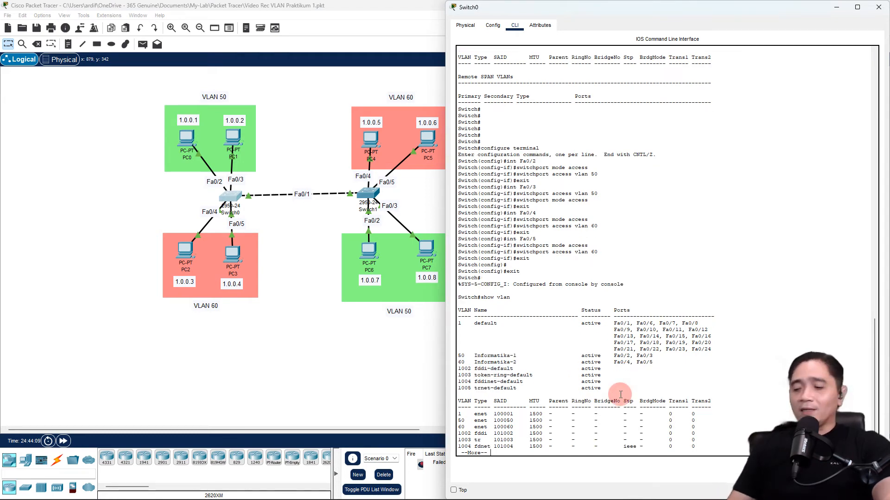
key("Return")
key("Return")
key("Return")
key("Return")
key("Return")
key("Return")
key("Return")
key("Return")
key("Return")
key("Return")
key("Return")
key("Return")
key("Return")
key("Return")
key("Return")
key("Return")
key("Return")
key("Return")
key("Return")
key("Return")
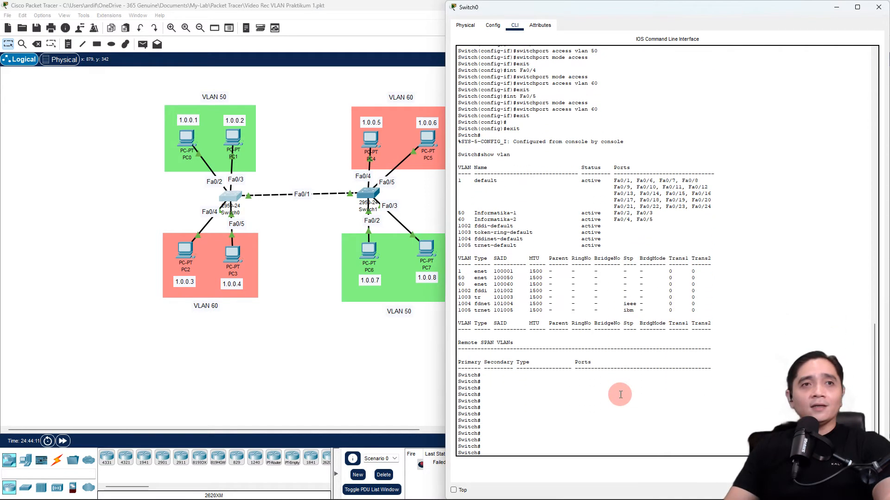
type("configure term")
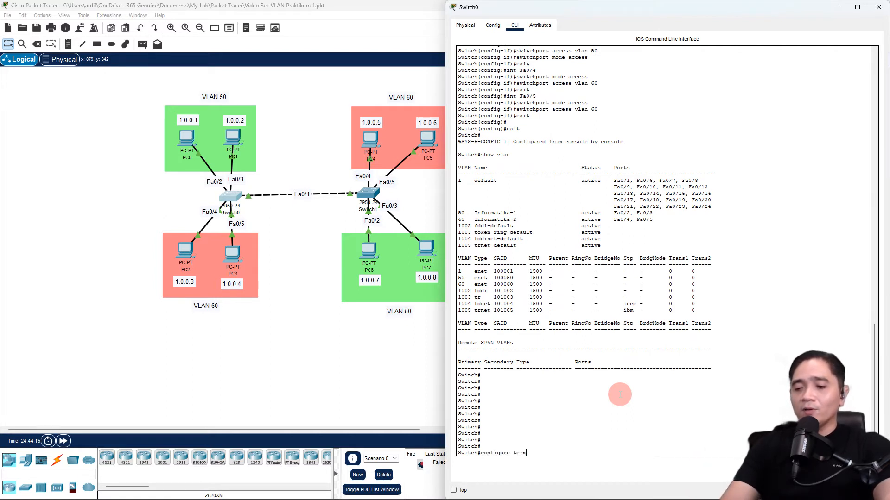
type("inal")
key("Return")
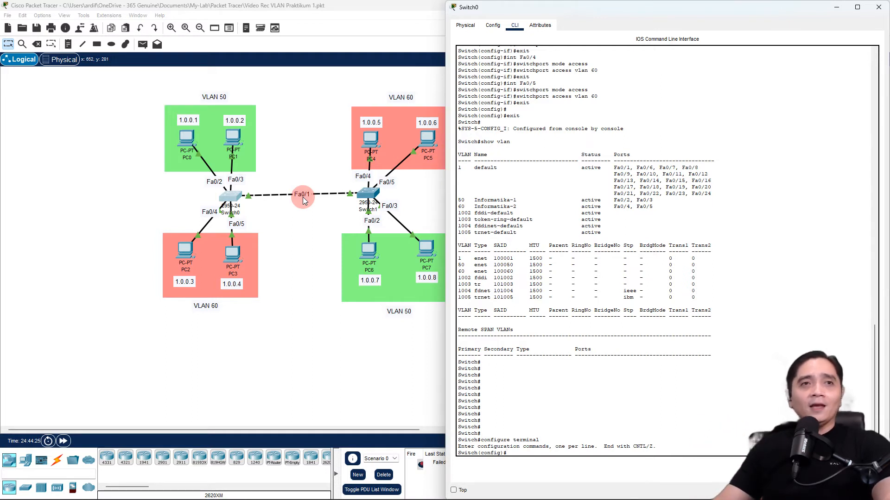
Step: Enter interface Fa0/1 on Switch0 and allow all VLANs with switchport trunk allowed vlan all
type("int Fa")
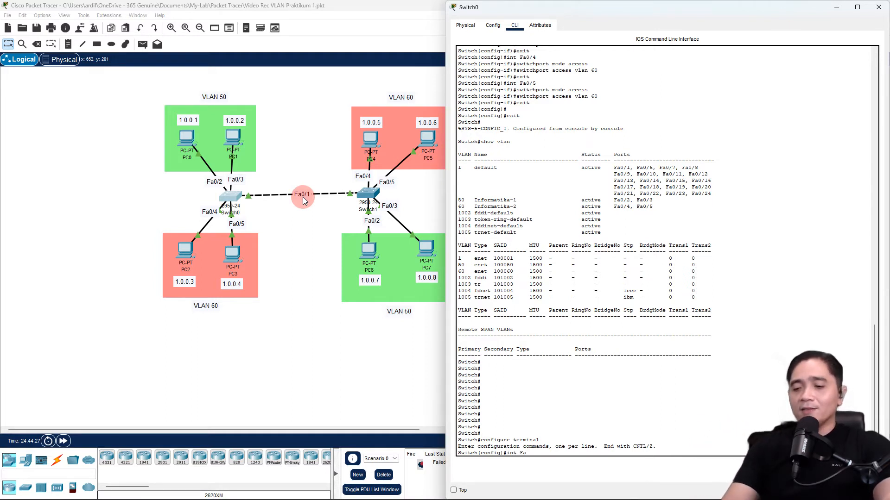
type("0/1")
key("Return")
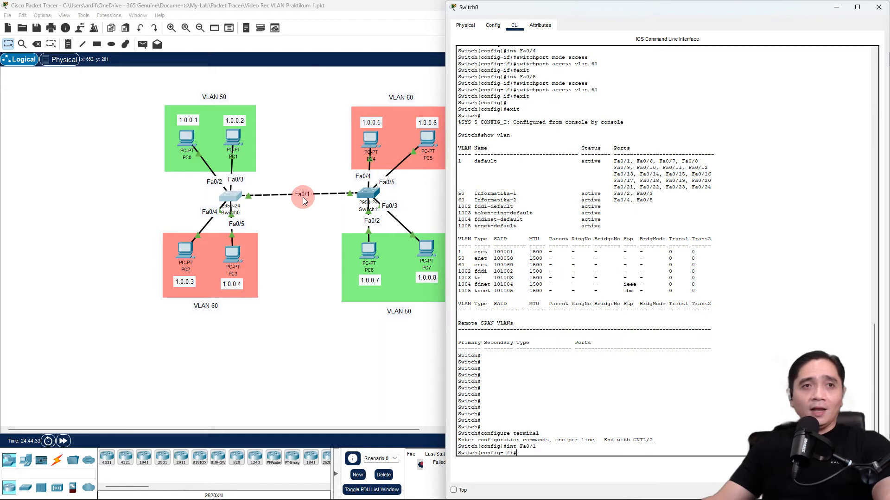
type("switchport")
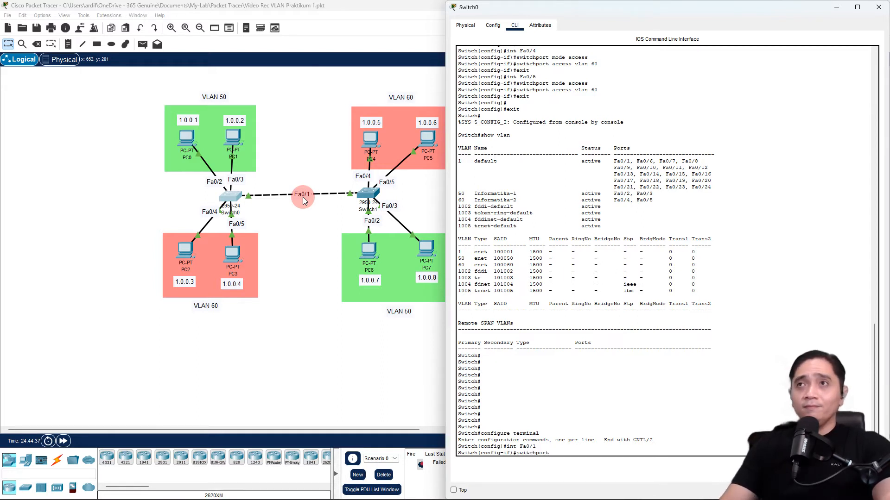
type(" trun")
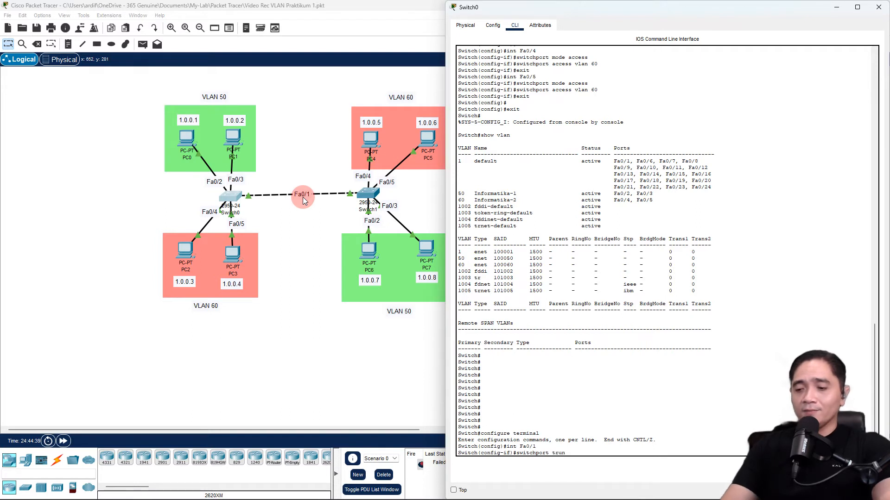
type("k allo")
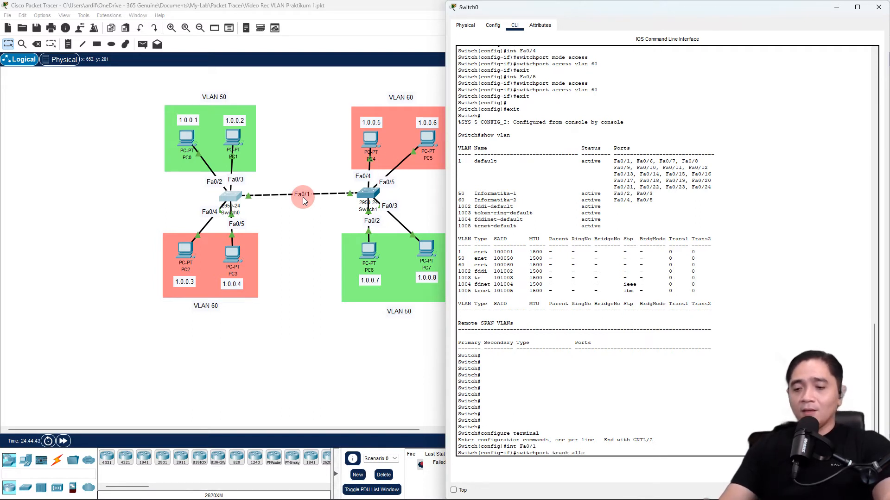
type("wed vlan all")
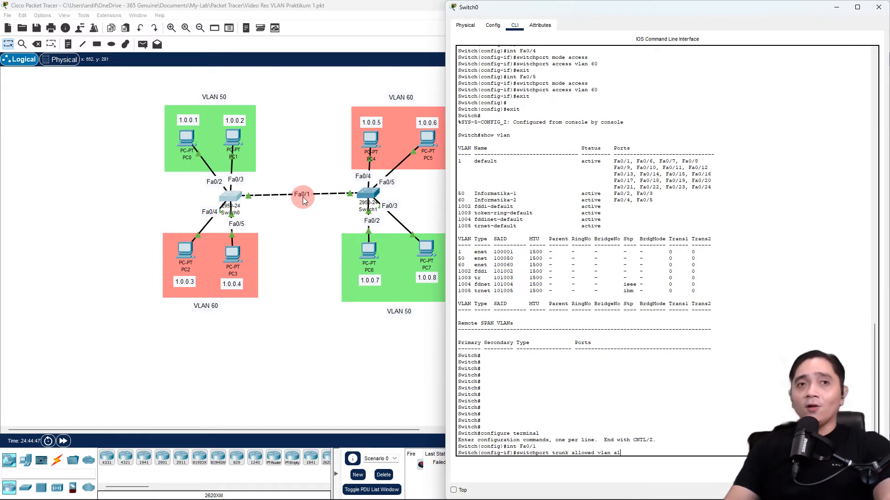
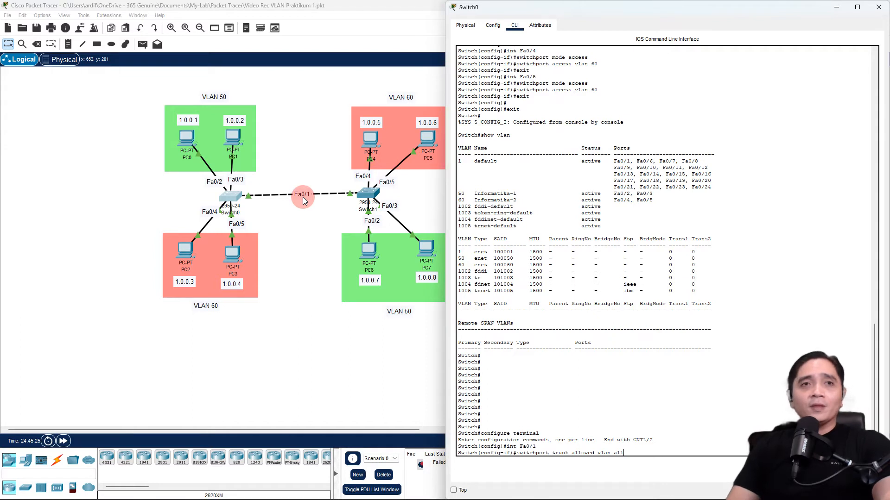
key("Return")
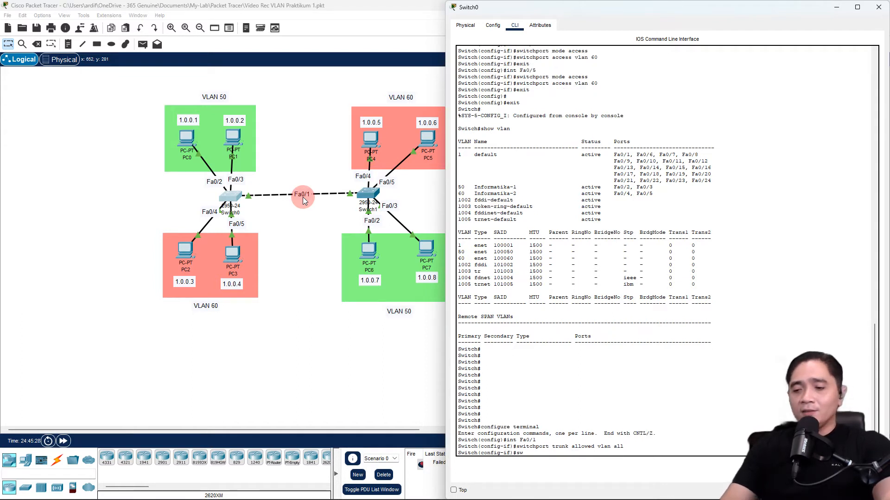
Step: Set Switch0's Fa0/1 to trunk mode with switchport mode trunk and close the switch window
type("switchport mode trunk")
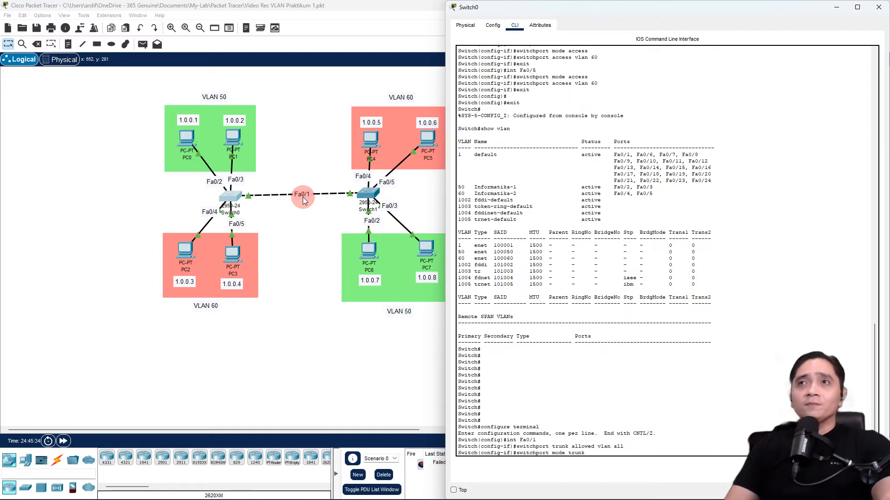
key("Return")
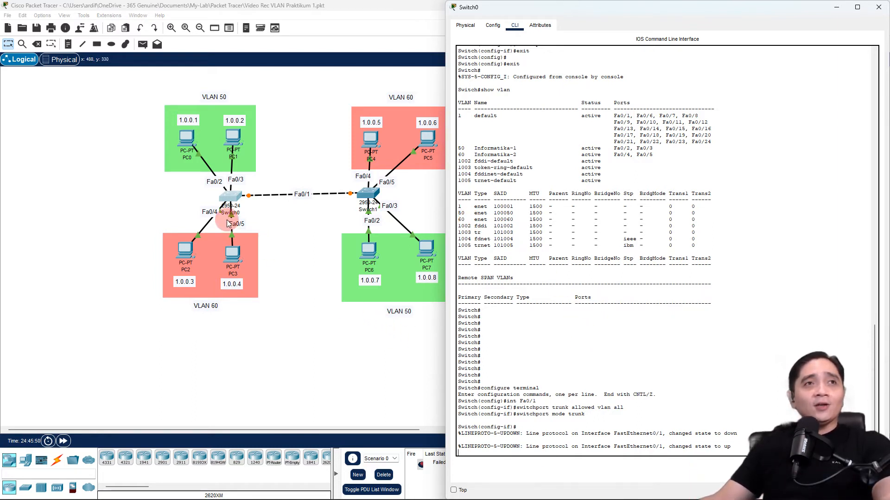
left_click(878, 7)
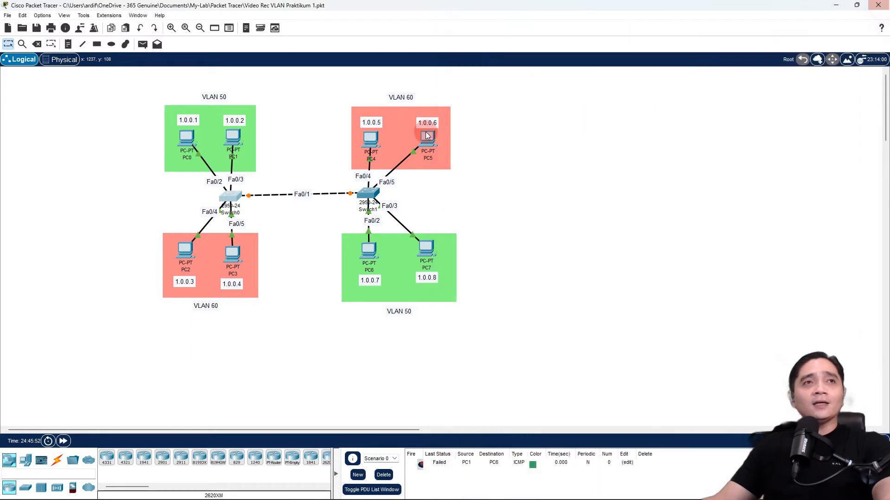
Step: Open Switch1's command line, page past the remaining show vlan output and enter global configuration with configure terminal
left_click(372, 194)
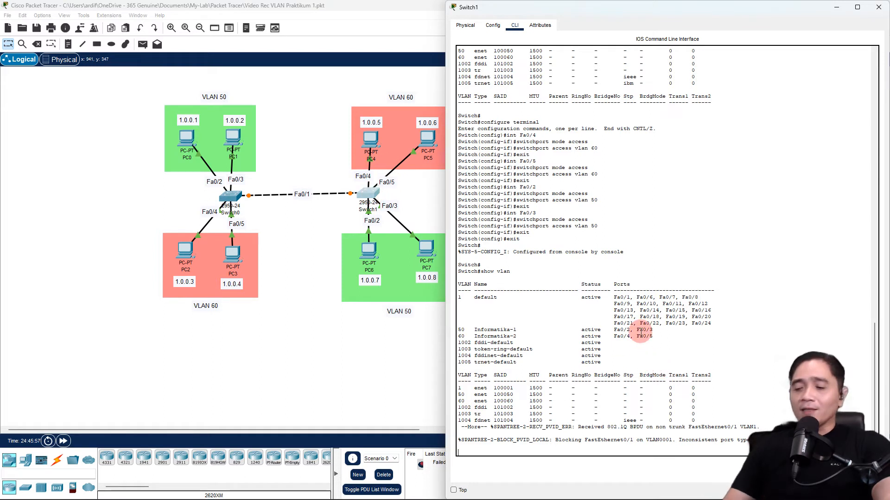
key("Return")
key("Return")
key("Return")
key("Return")
key("Return")
key("Return")
key("Return")
key("Return")
key("Return")
key("Return")
key("Return")
key("Return")
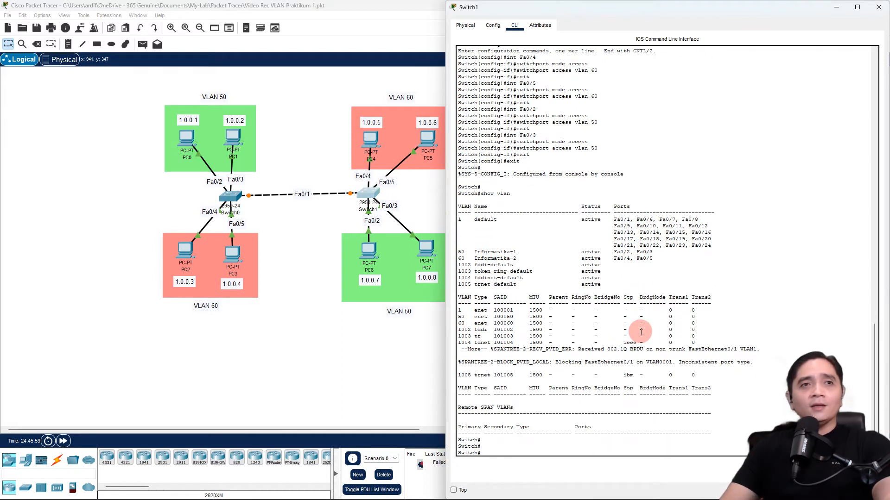
type("configure terminal")
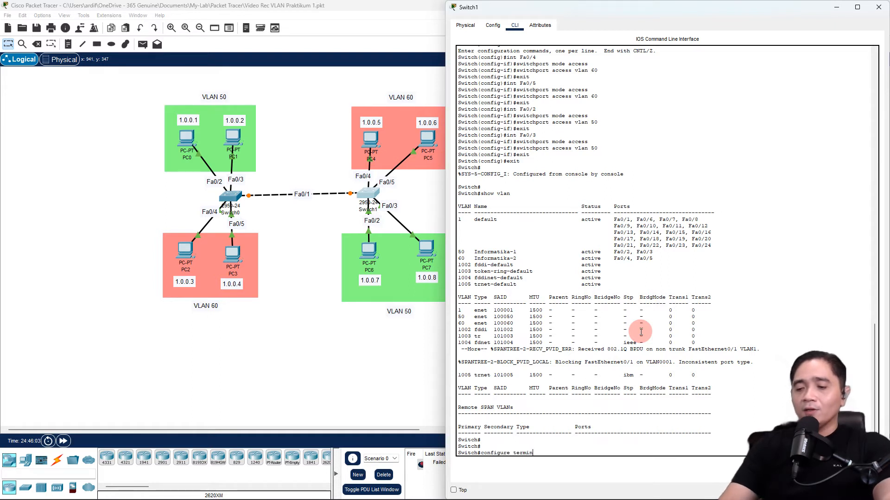
key("Return")
key("Return")
key("Return")
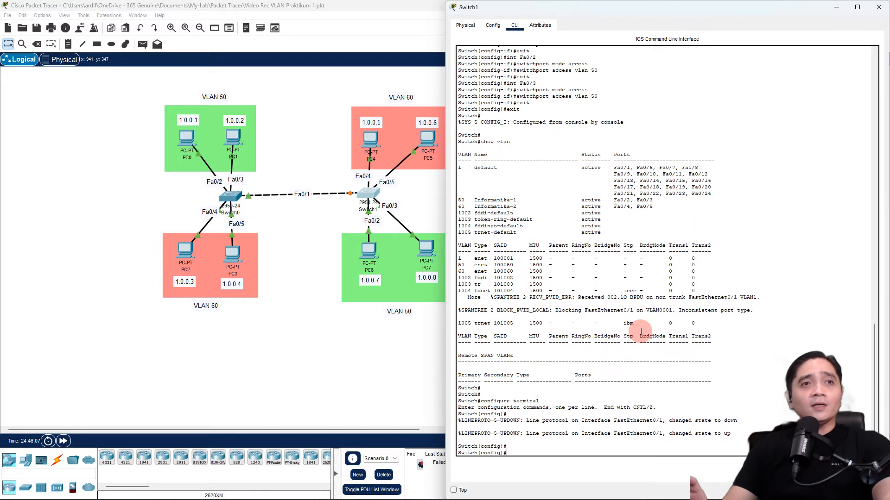
Step: Enter interface Fa0/1 on Switch1 and allow all VLANs with switchport trunk allowed vlan all
type("int Fa")
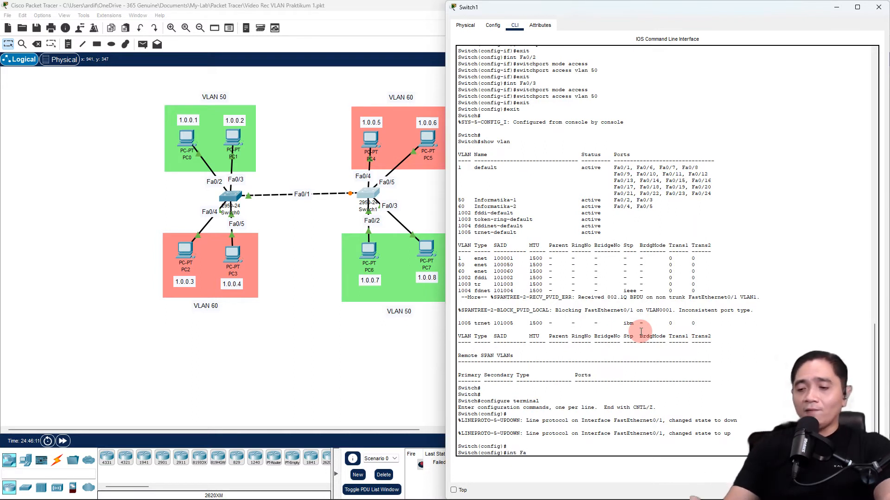
type("0/1")
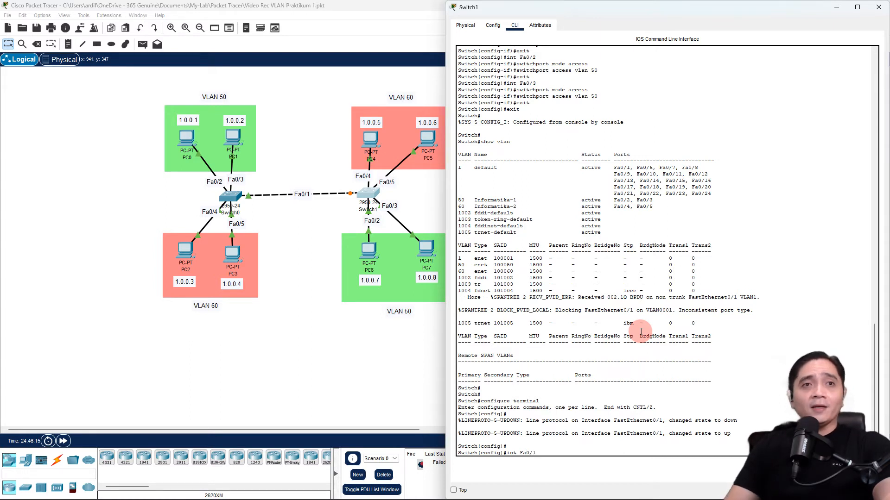
key("Return")
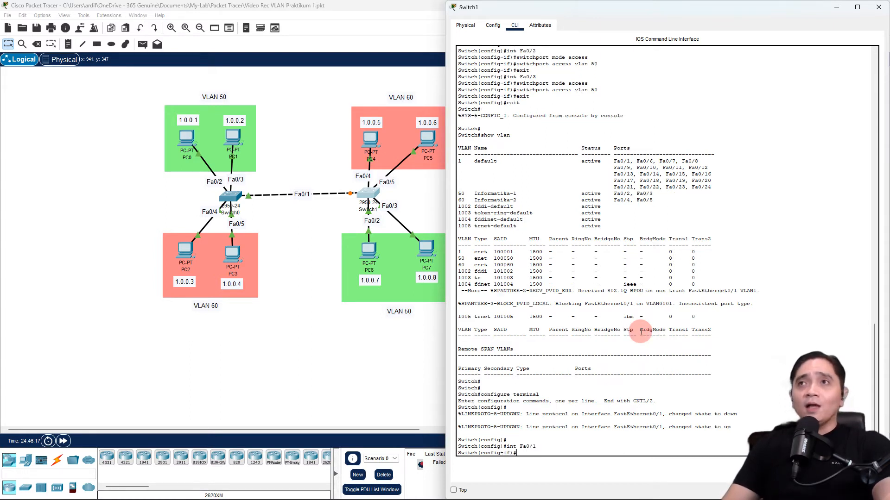
type("switchport")
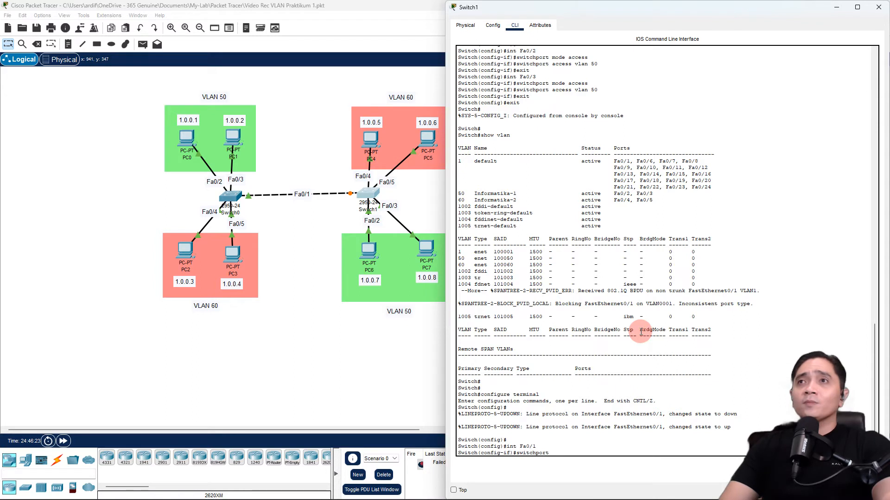
type(" trunk")
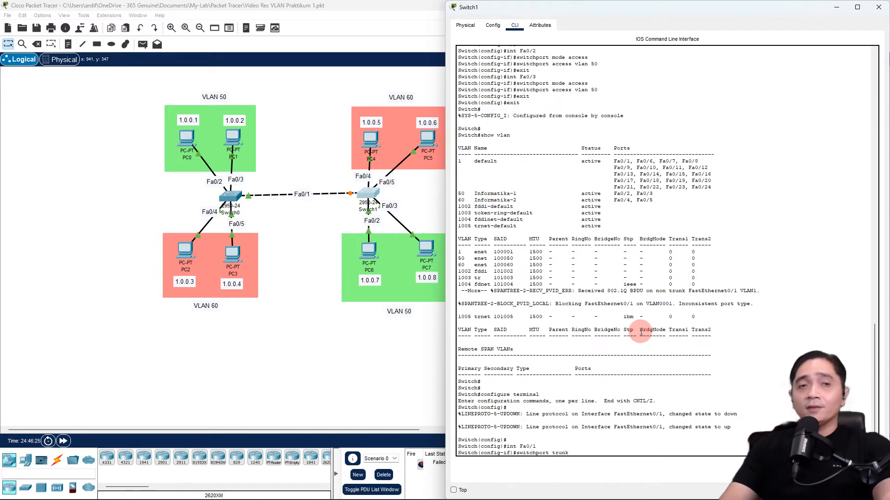
type(" alolo")
key("BackSpace")
key("BackSpace")
key("BackSpace")
type("lowed")
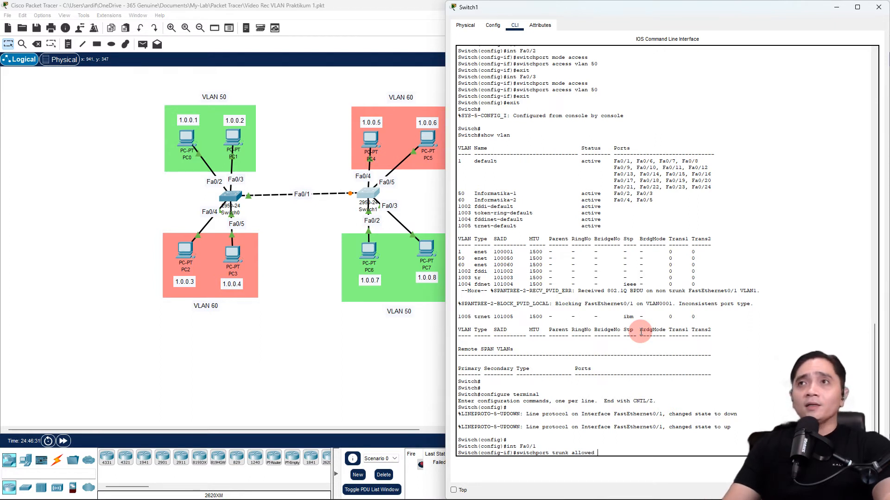
type(" vlan A")
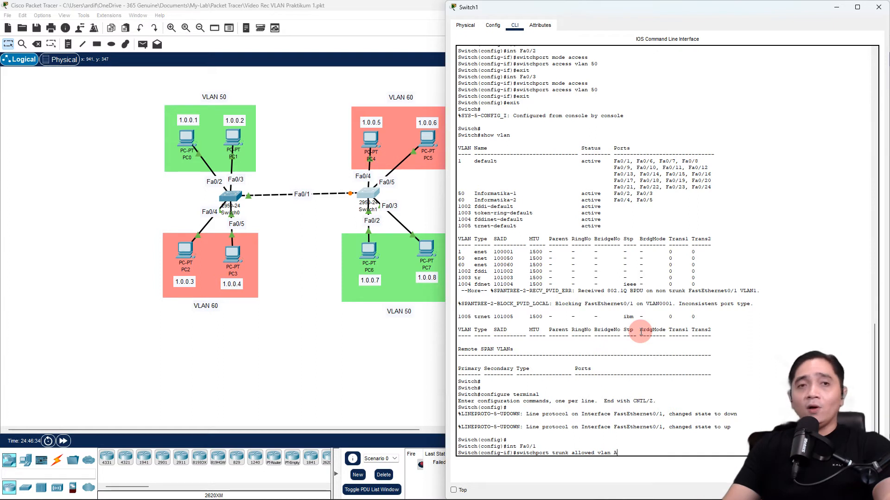
key("BackSpace")
type("all")
key("Return")
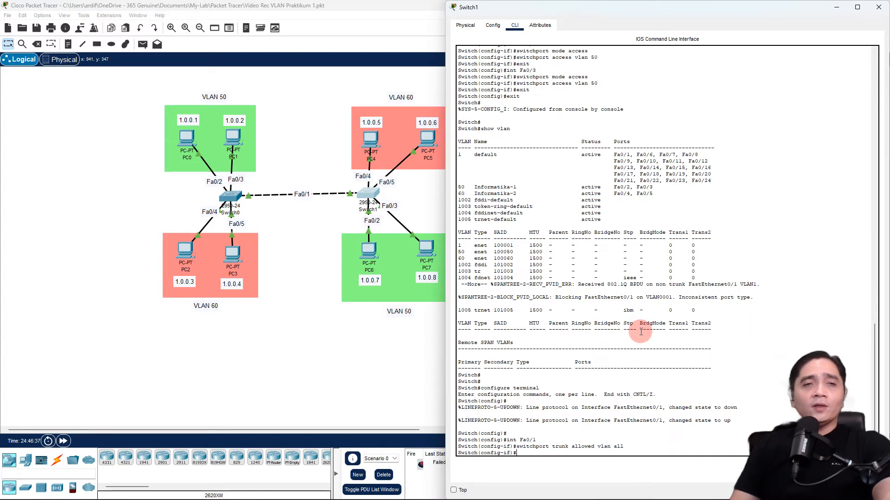
Step: Set Switch1's Fa0/1 to trunk mode with switchport mode trunk, exit interface configuration and return to the topology
type("switch")
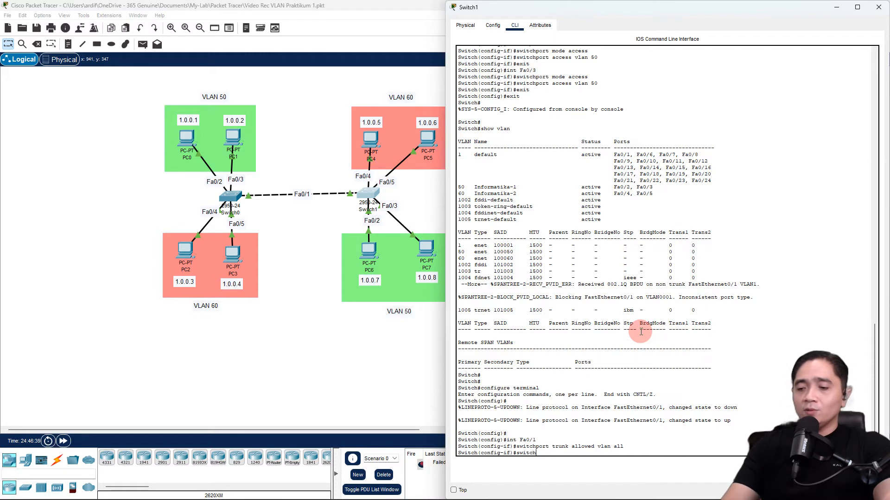
type("port mode trunk")
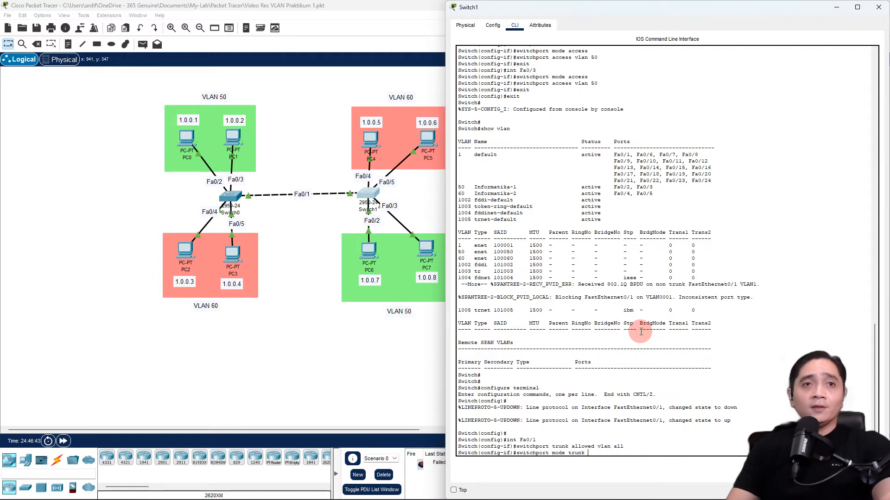
key("Return")
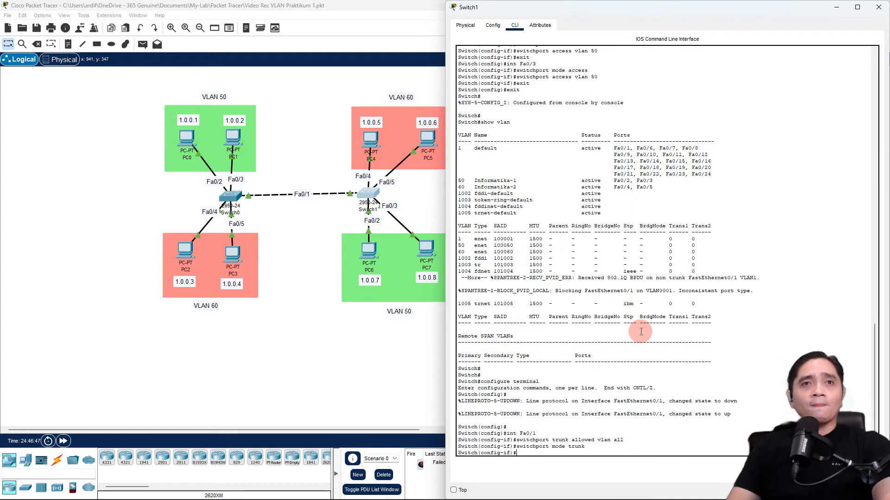
key("Return")
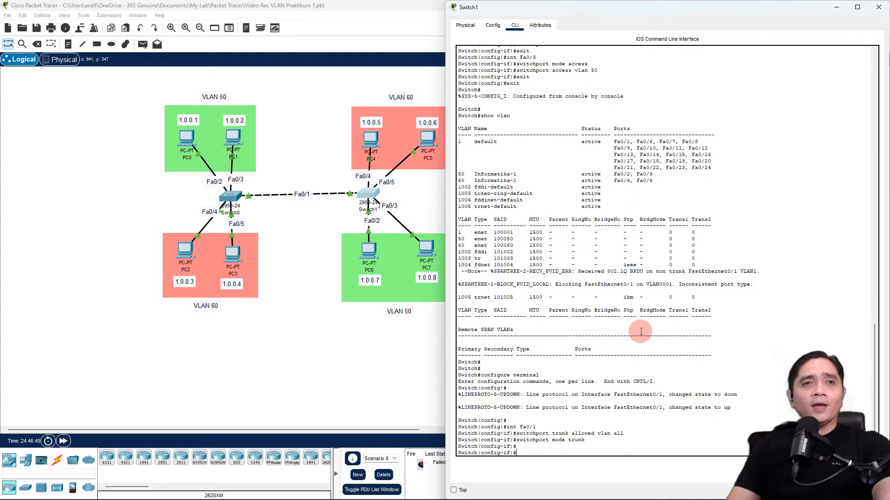
type("exit")
key("Return")
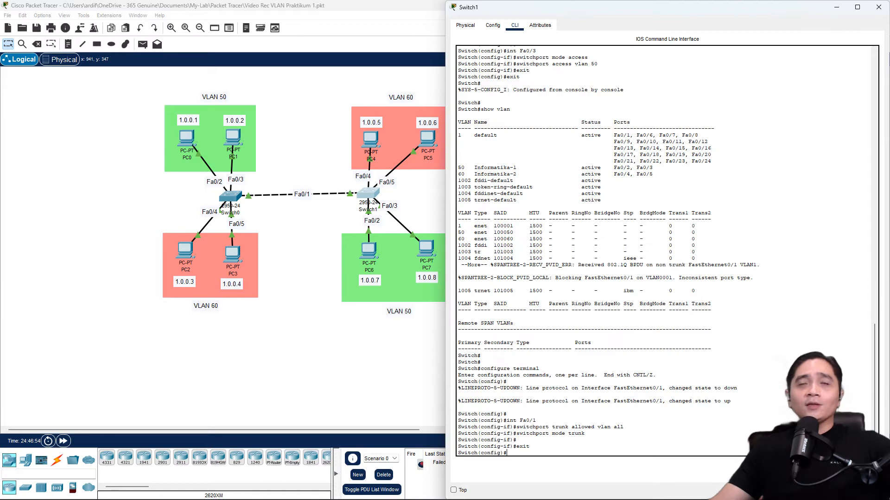
left_click(382, 354)
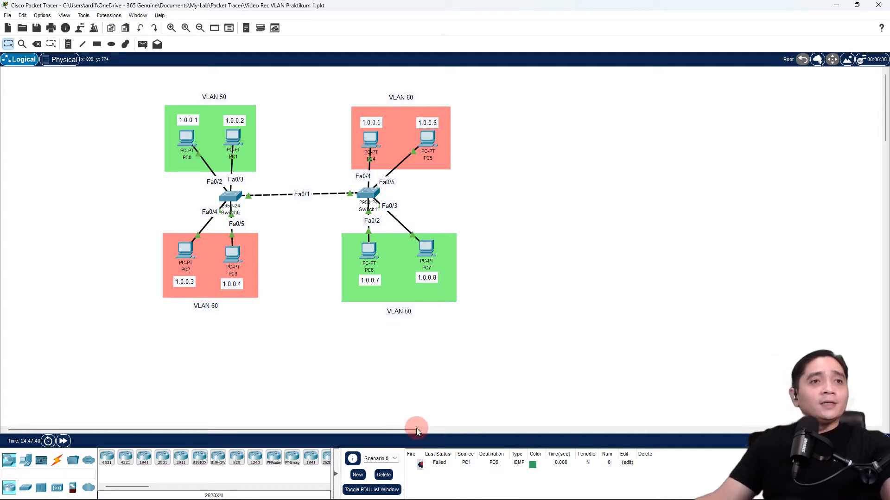
Step: Clear the scenario's PDU list and send a simple PDU from PC4 to PC3 to test VLAN 60 across the trunk
left_click(384, 475)
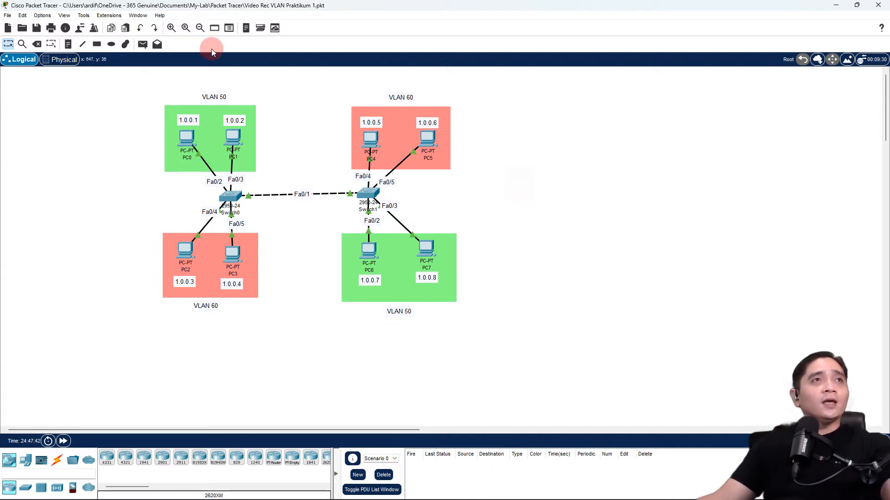
left_click(143, 44)
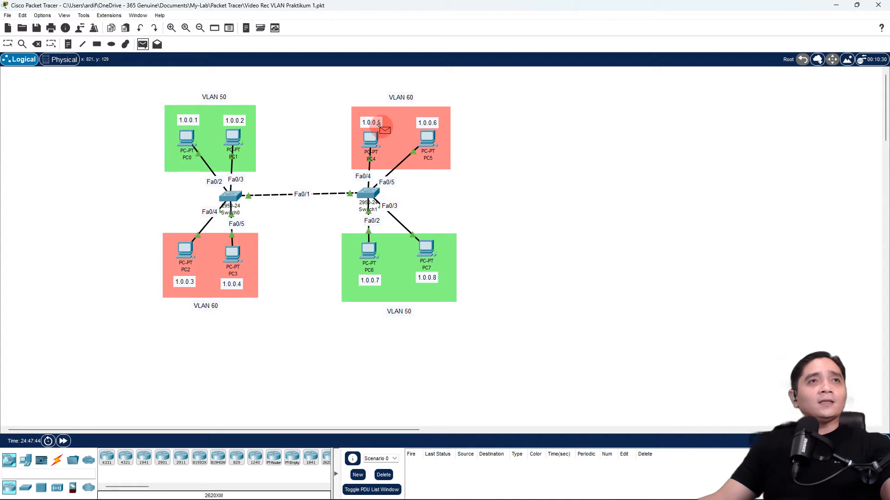
left_click(375, 142)
left_click(235, 255)
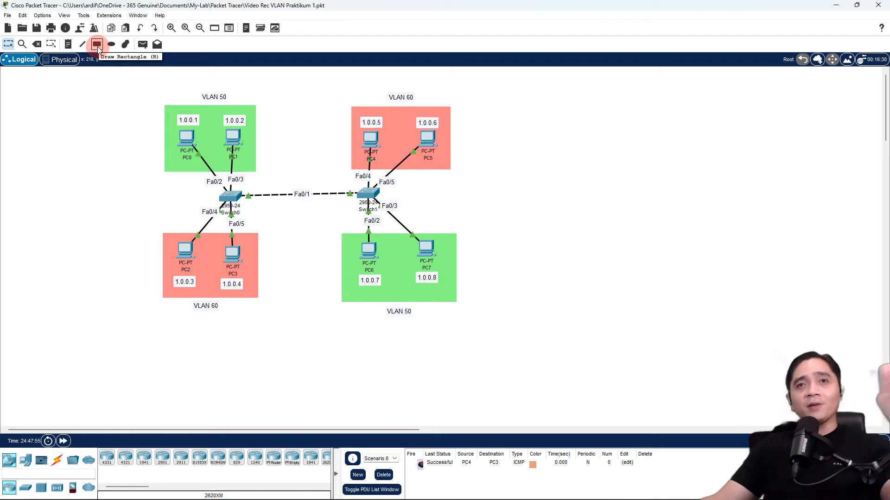
Step: Send simple PDUs from PC1 to PC6 within VLAN 50 and from PC1 to PC3 across different VLANs
left_click(142, 47)
left_click(236, 139)
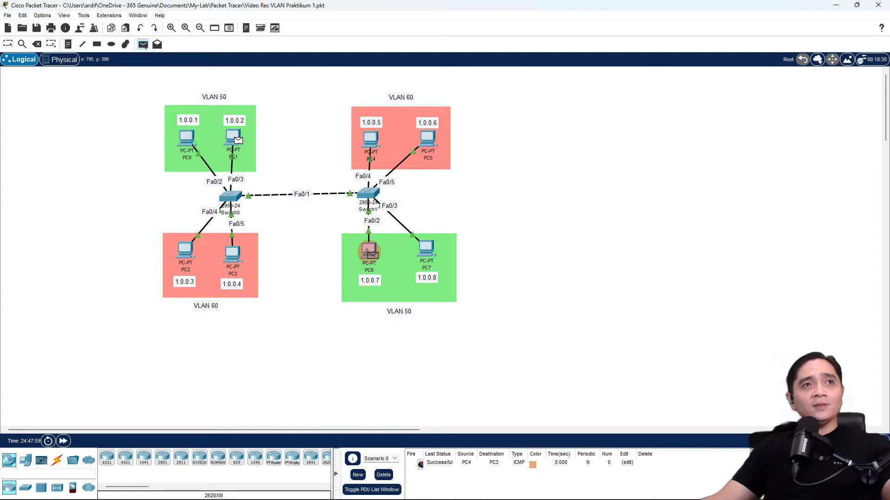
left_click(371, 254)
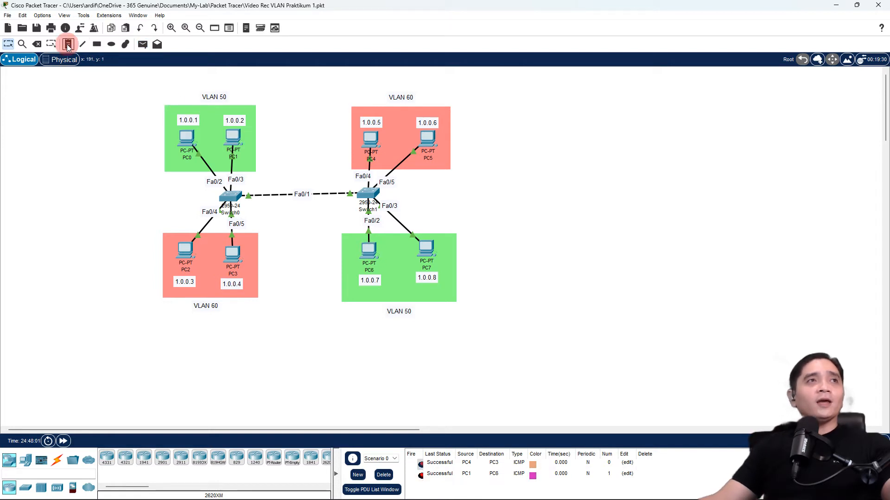
left_click(142, 44)
left_click(215, 145)
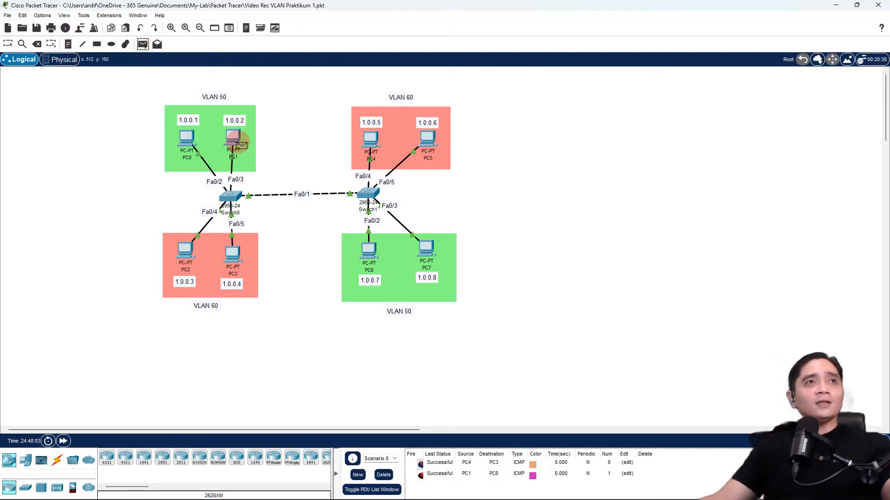
left_click(234, 256)
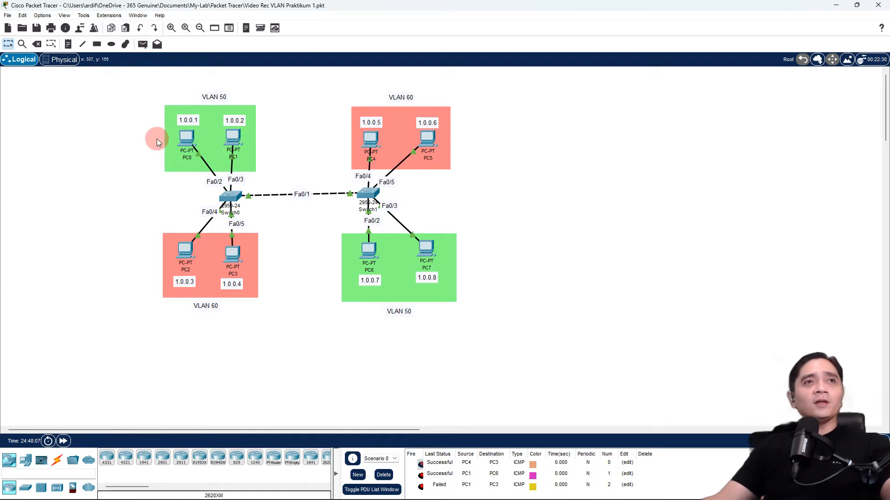
Step: Delete the scenario's existing PDUs and send a simple PDU from PC7 to PC0 within VLAN 50
left_click(143, 44)
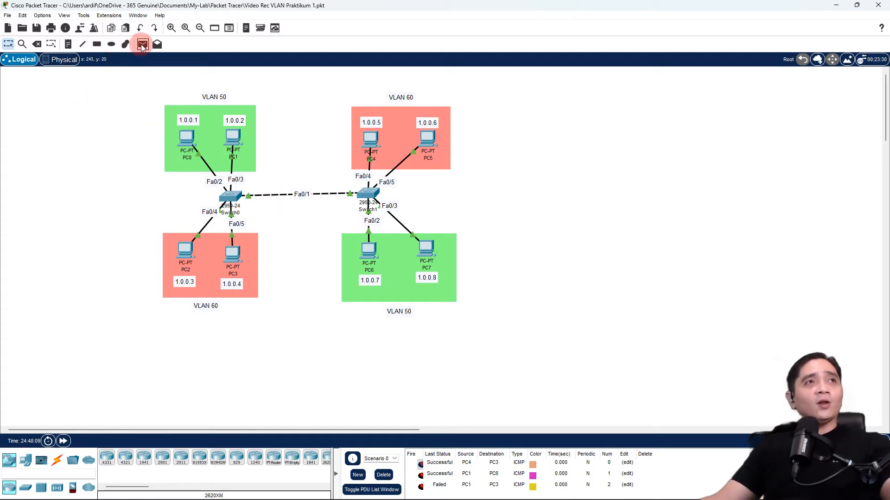
left_click(383, 474)
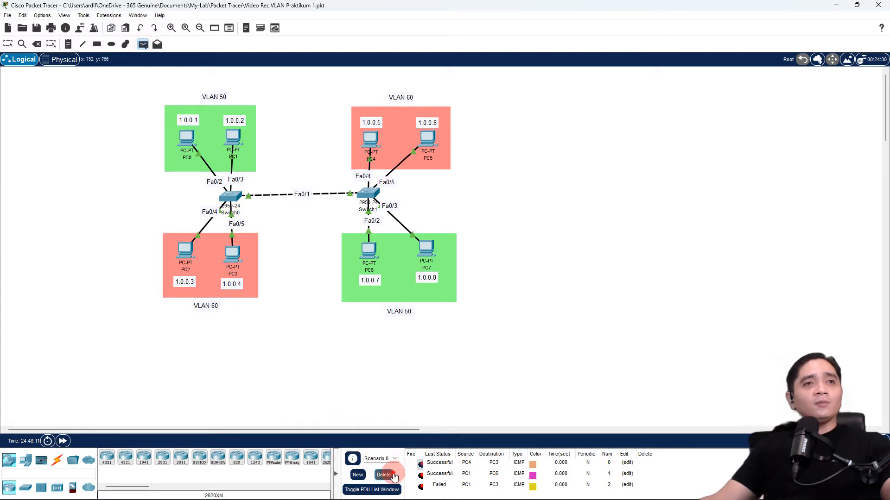
left_click(425, 250)
left_click(191, 137)
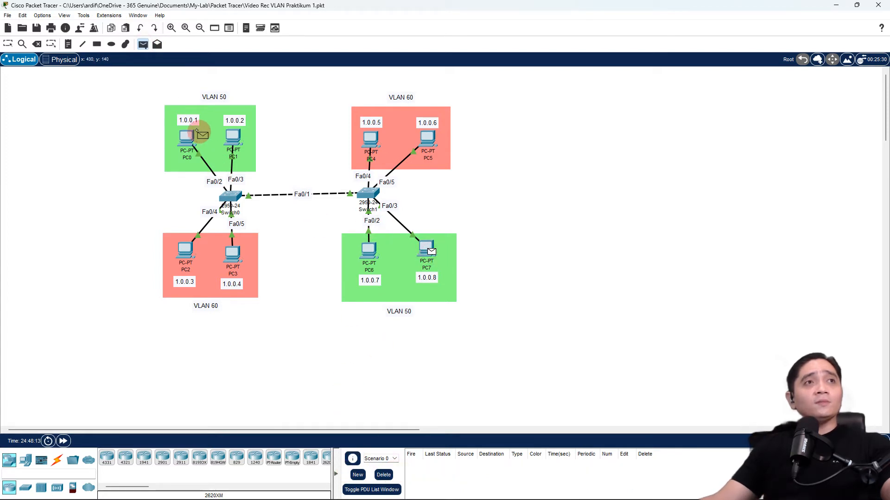
Step: Send a simple PDU from PC5 to PC2 to test VLAN 60 between the two switches
left_click(143, 44)
left_click(427, 139)
left_click(185, 252)
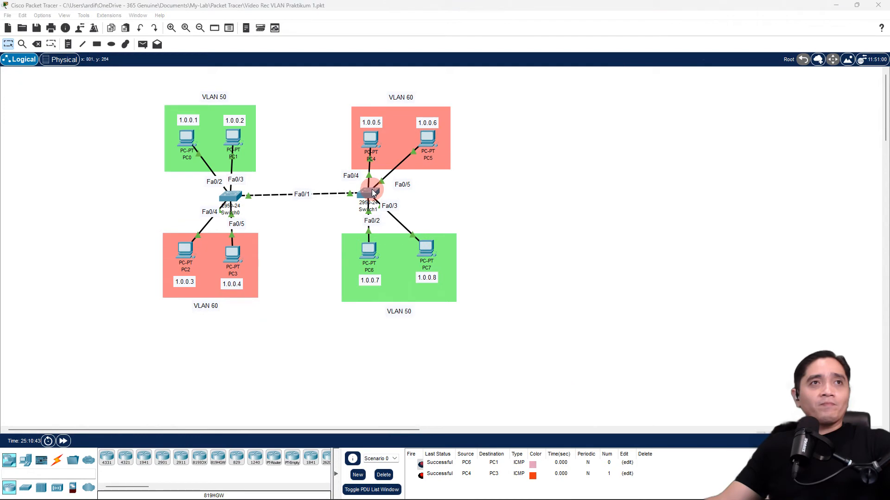
Step: Open Switch1's command line, page through the remaining show vlan output to the prompt and highlight the VLAN 50 and 60 rows
left_click(372, 192)
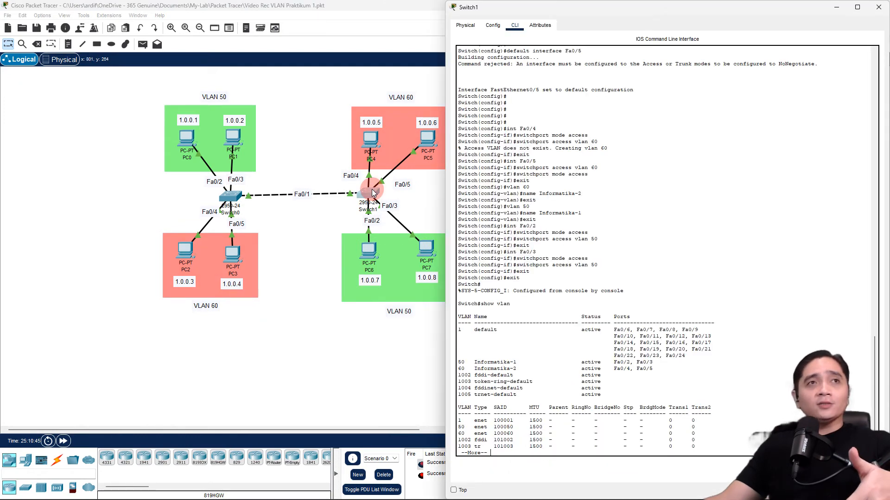
key("Return")
key("Return")
key("Return")
key("Return")
key("Return")
key("Return")
key("Return")
key("Return")
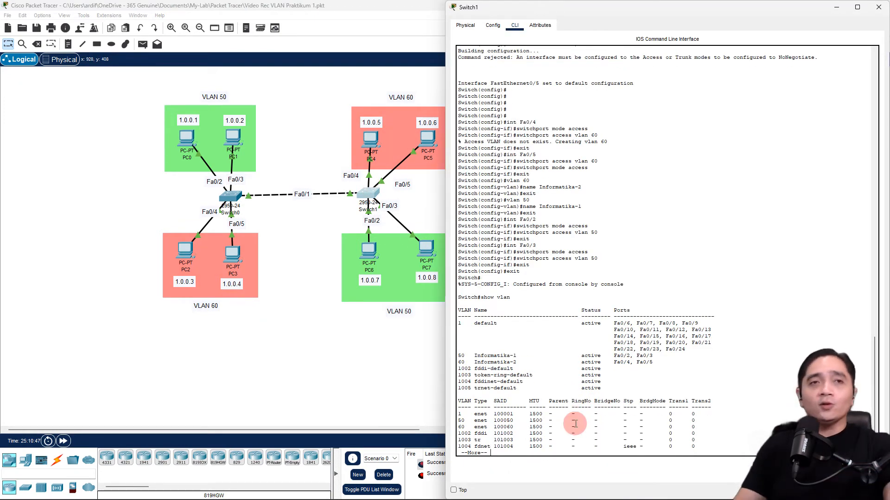
key("Return")
key("Return")
key("Return")
key("Return")
key("Return")
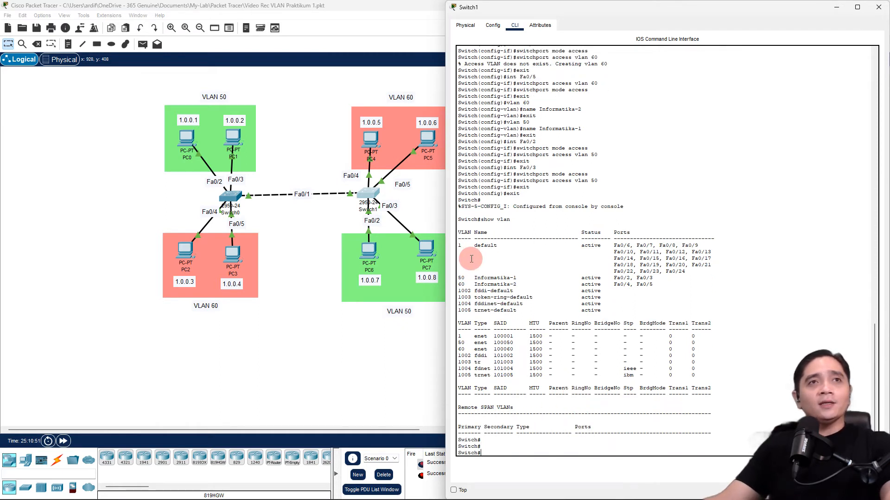
left_click_drag(458, 278, 666, 285)
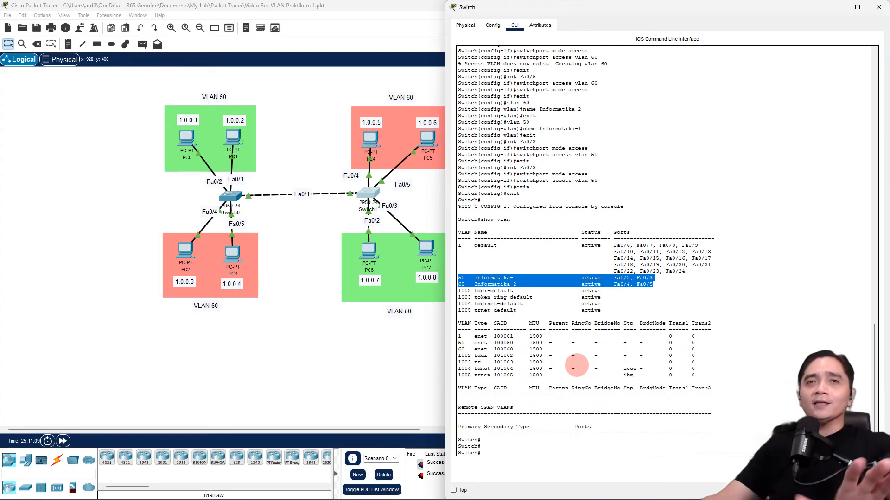
Step: Enter global configuration mode on Switch1 with configure terminal
left_click(503, 450)
key("Return")
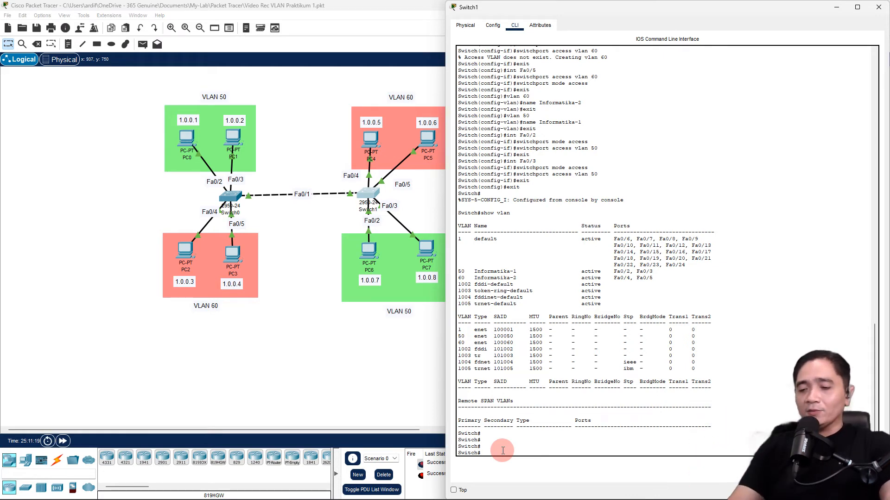
type("nfigure terminal")
key("Return")
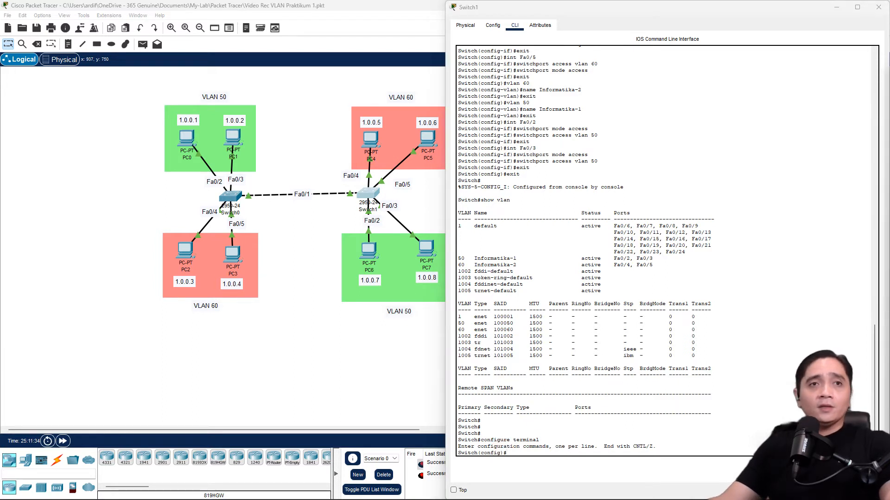
Step: Remove VLANs 50 and 60 from Switch1 with no vlan 50 and no vlan 60
type("o vlan")
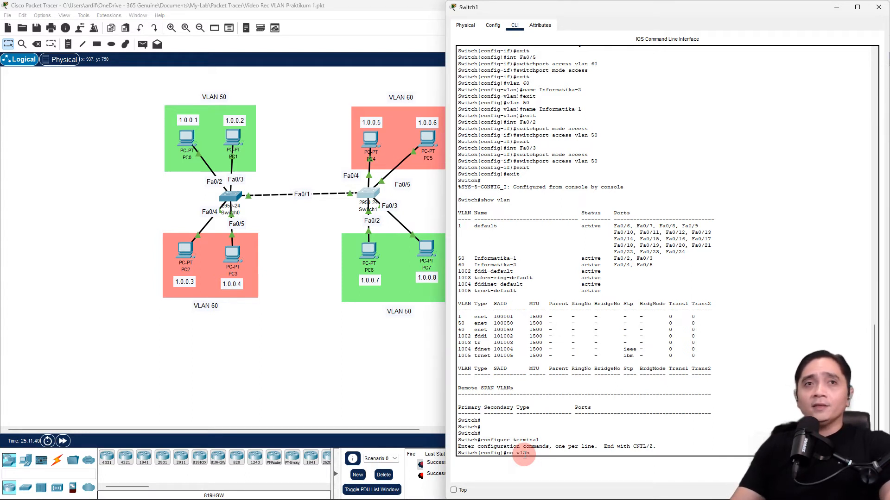
type(" 5")
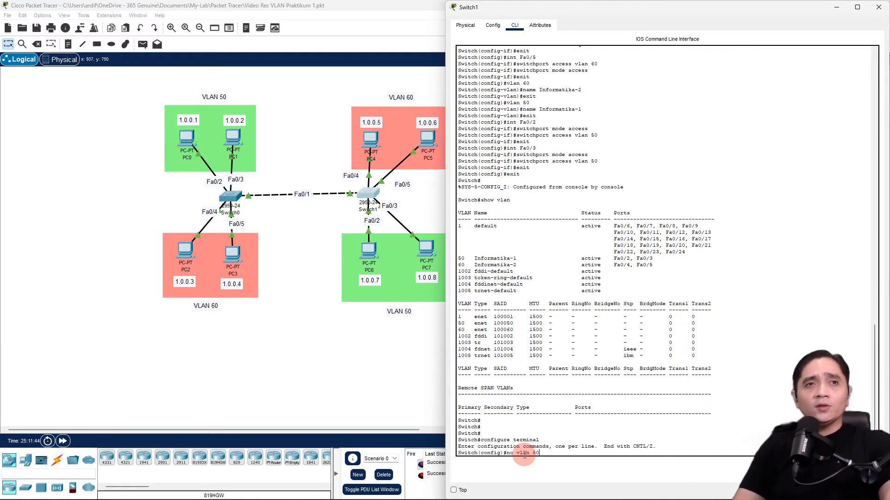
type("0")
key("Return")
key("Up")
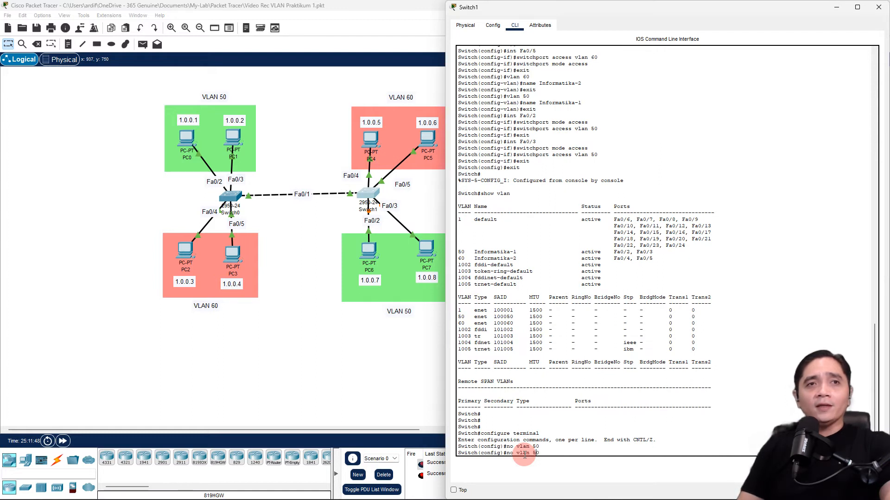
type("6")
key("Return")
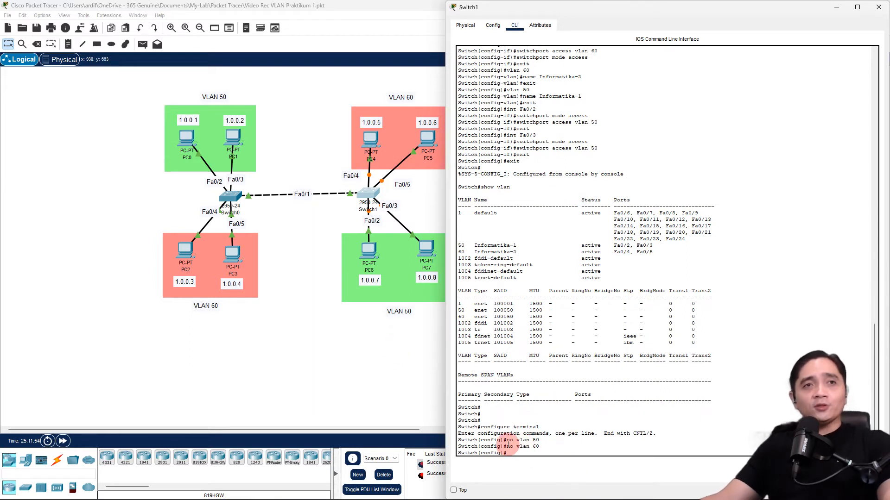
left_click_drag(506, 440, 540, 440)
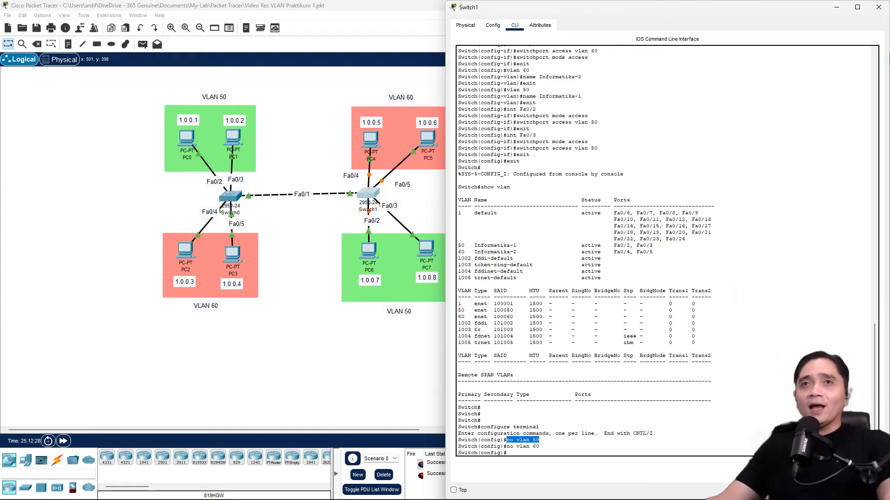
left_click(519, 454)
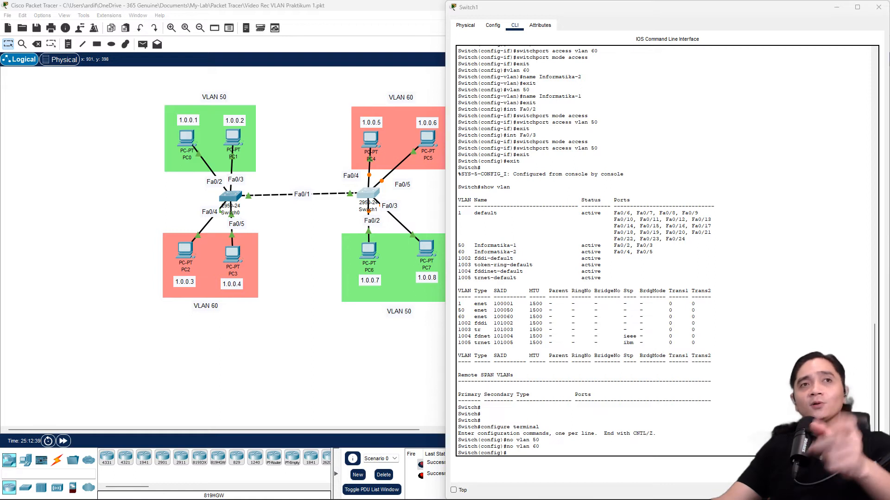
left_click(517, 453)
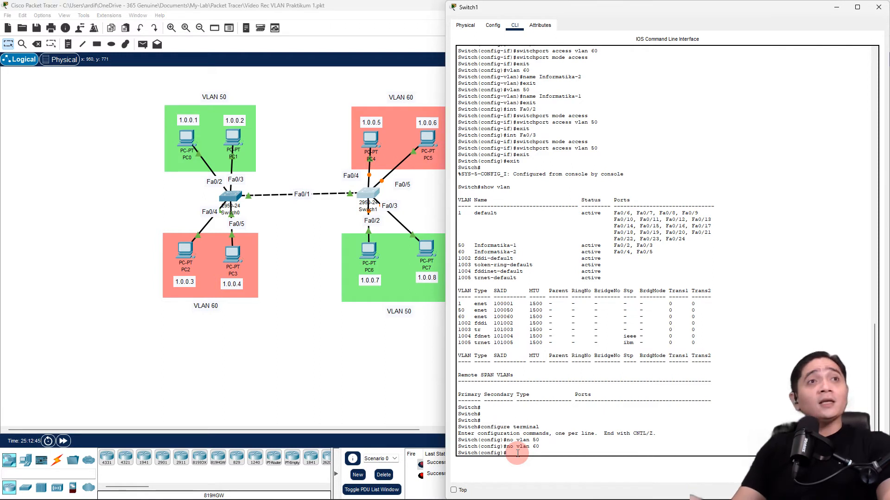
left_click(361, 186)
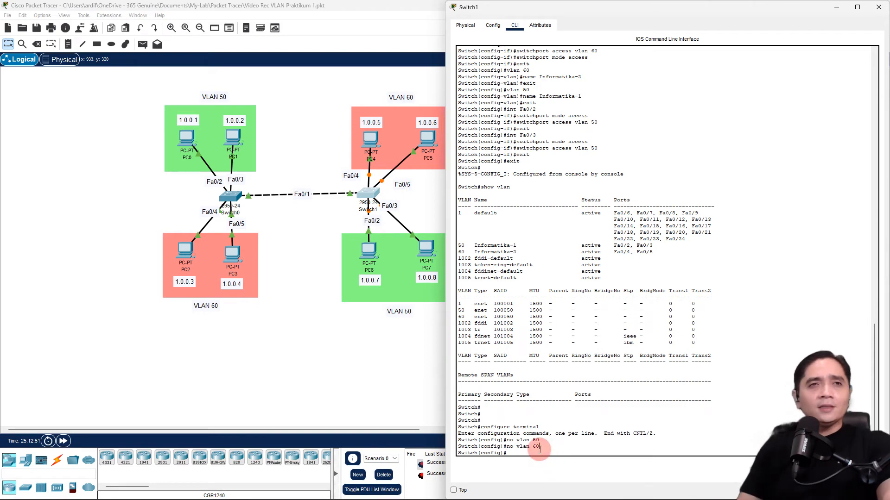
Step: Write the command default Int Fa0/4 at Switch1's global configuration prompt without running it
key("Return")
key("Return")
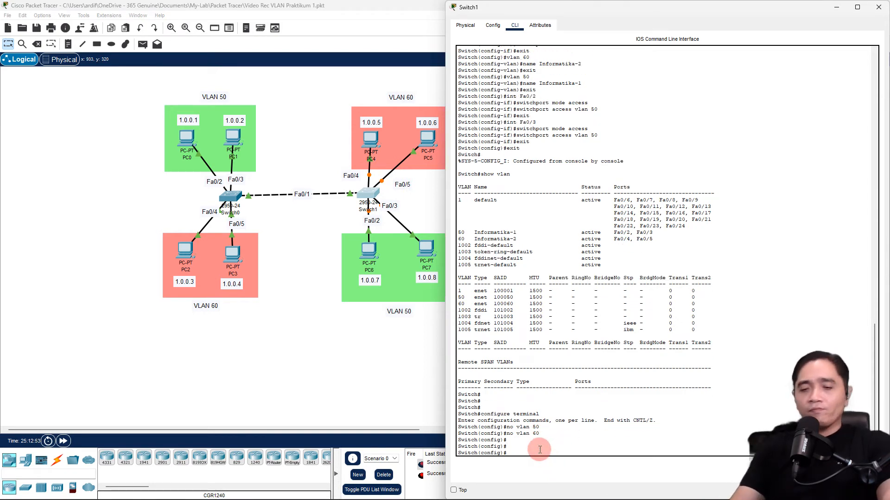
type("defaul")
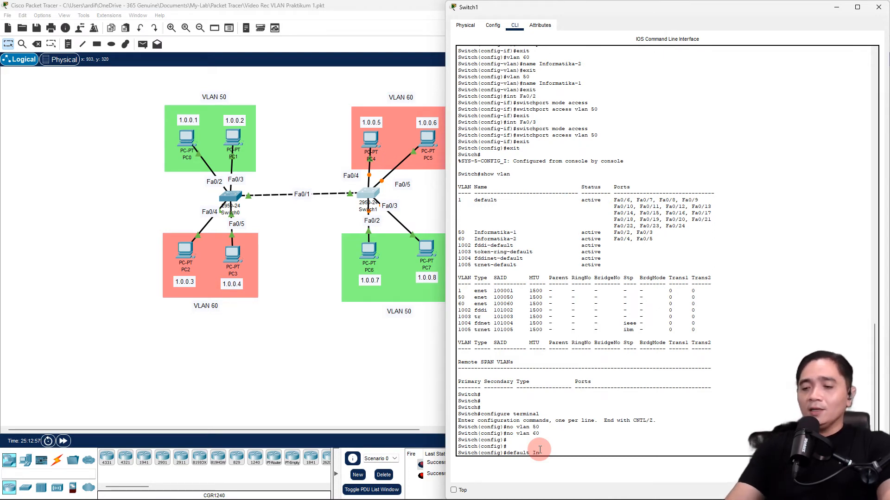
type("t int Fa")
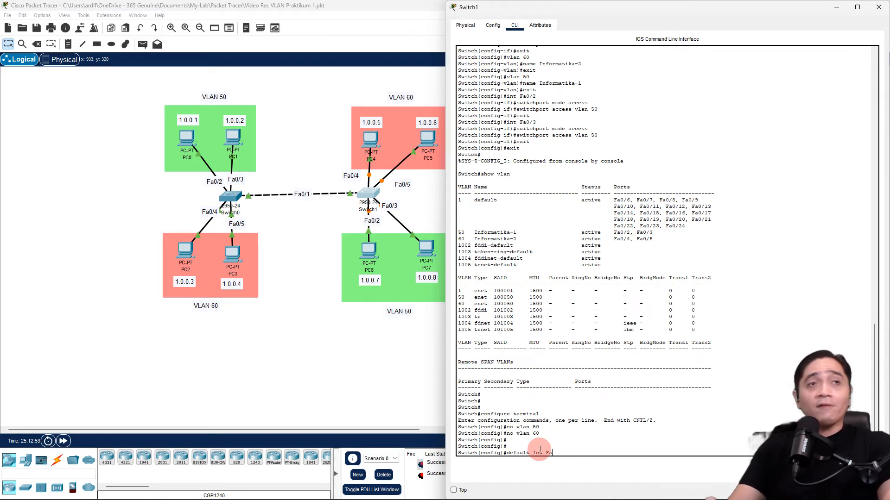
type("0")
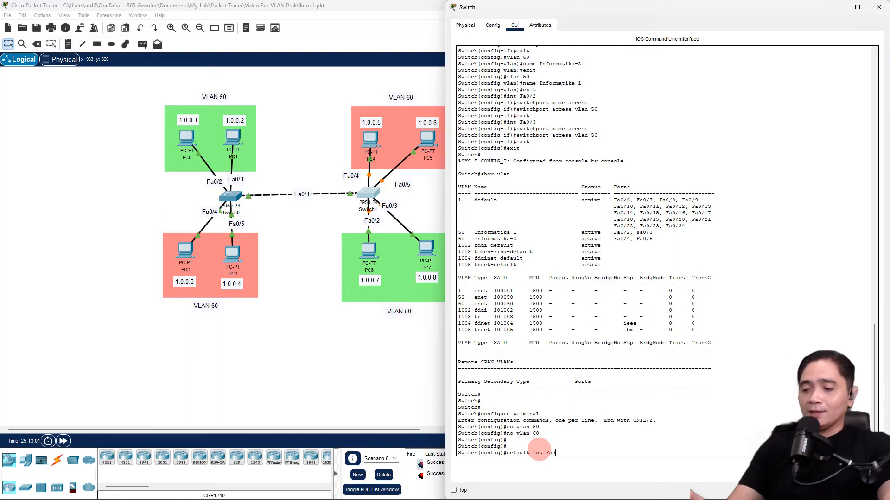
type("/4")
Step: Delete the scenario's existing PDUs and send a simple PDU from PC4 to PC6
left_click(391, 378)
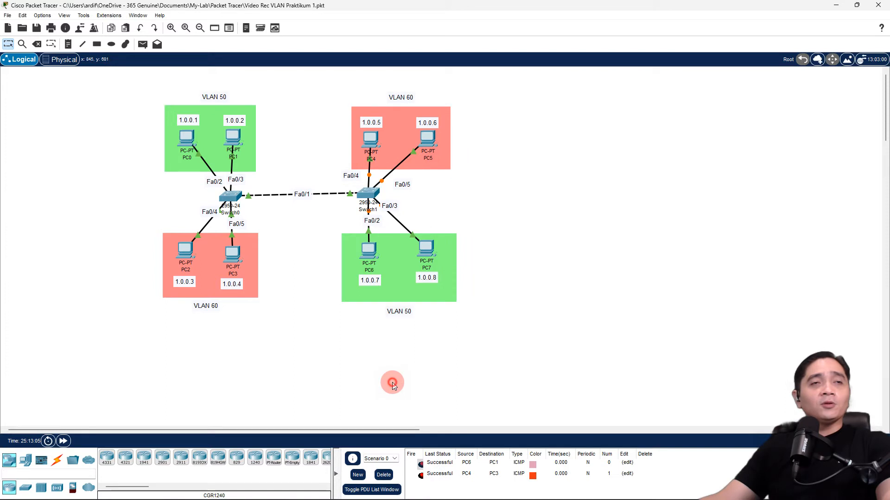
left_click(371, 139)
left_click(373, 255)
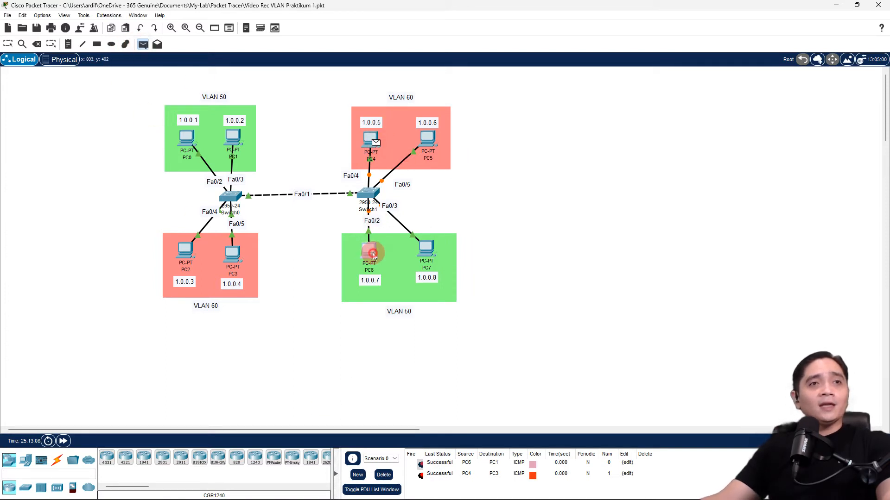
left_click(383, 475)
left_click(142, 45)
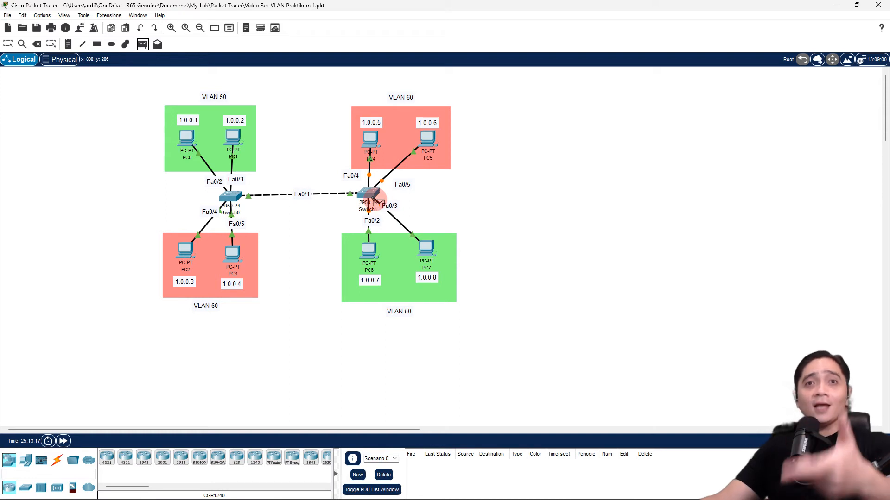
left_click(370, 139)
left_click(371, 253)
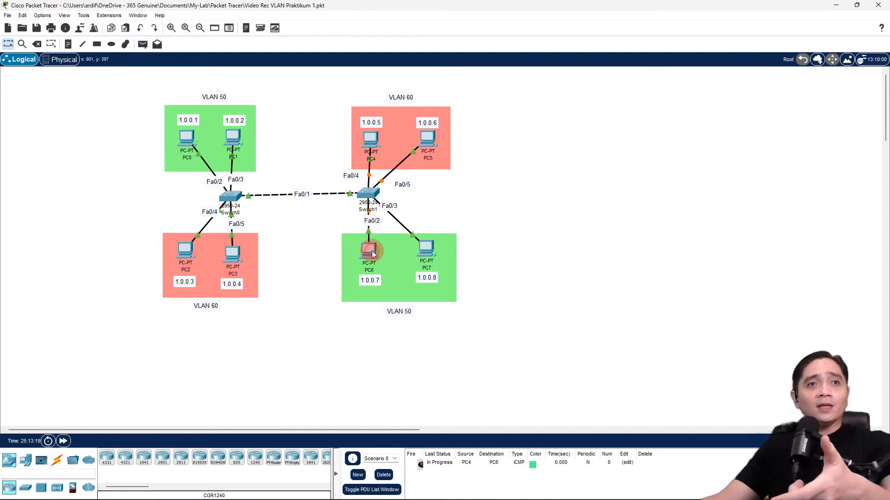
Step: Send a simple PDU from PC5 to PC7 to test connectivity between the two groups on Switch1
left_click(142, 44)
left_click(420, 138)
left_click(432, 250)
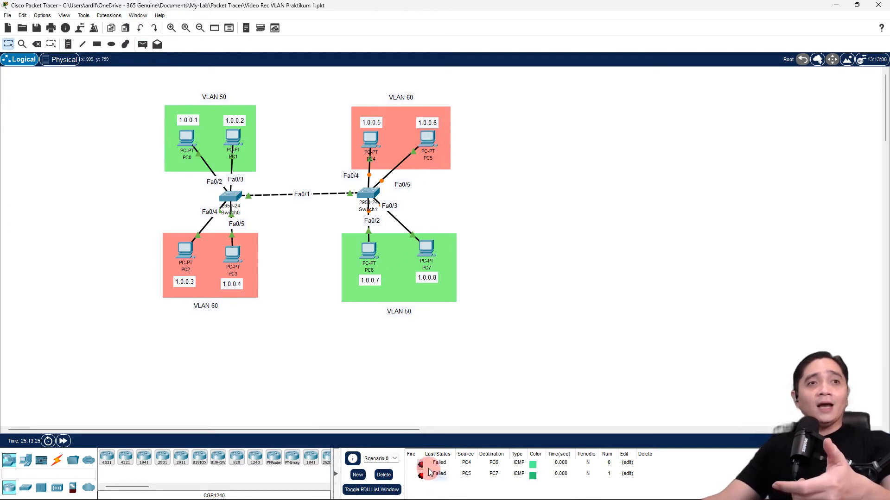
Step: Return to Switch1's command line and run the prepared default Int Fa0/4 command to reset that interface
left_click(369, 193)
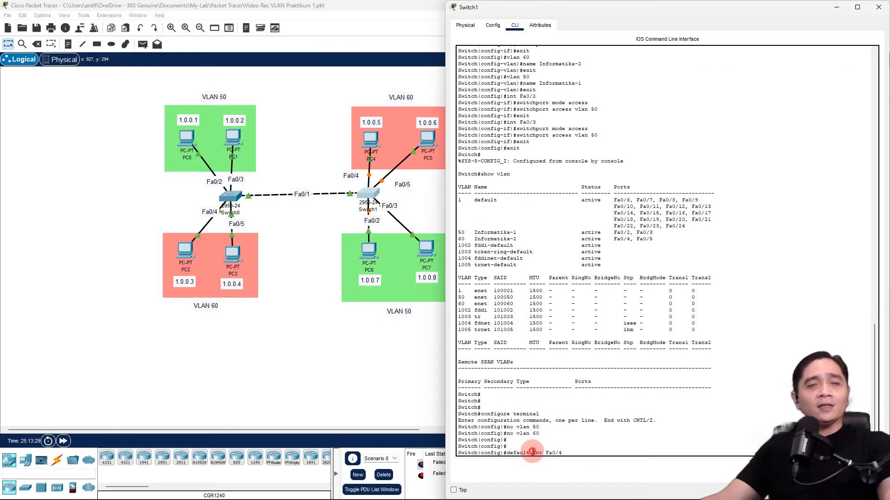
left_click_drag(533, 452, 561, 452)
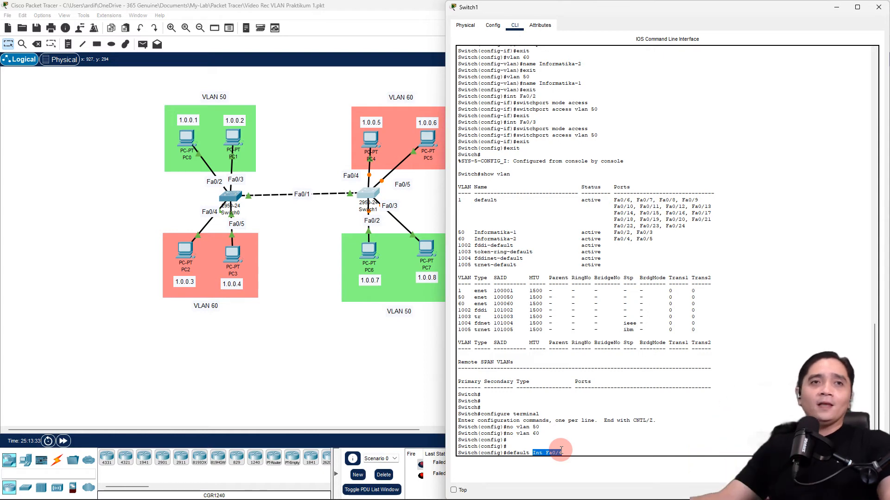
left_click(570, 451)
key("Return")
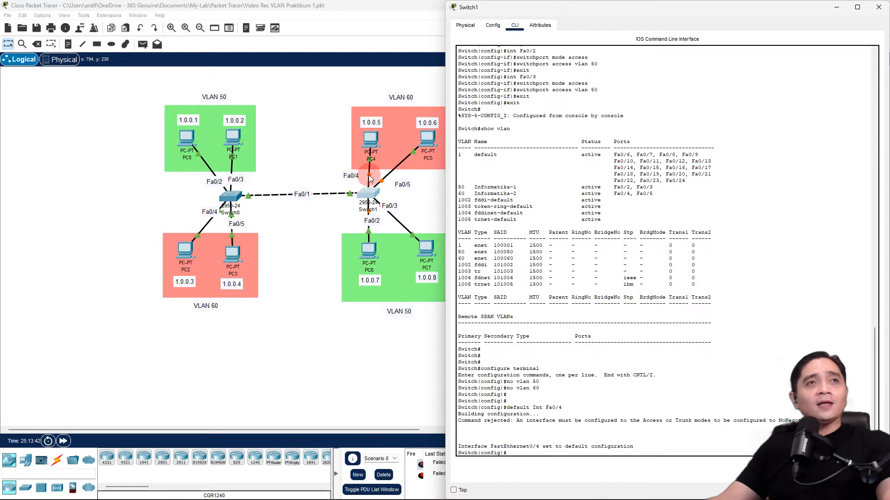
Step: Recall the interface reset command on Switch1 and change it to default Int Fa0/5
left_click(516, 485)
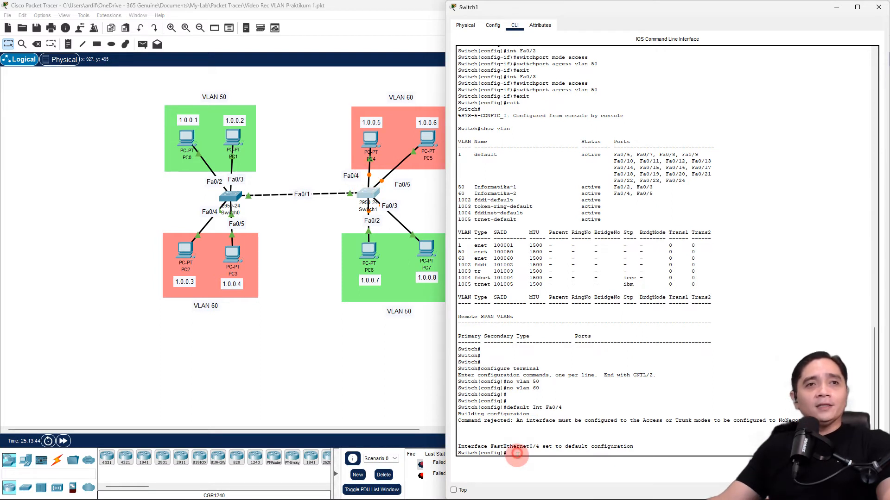
key("Up")
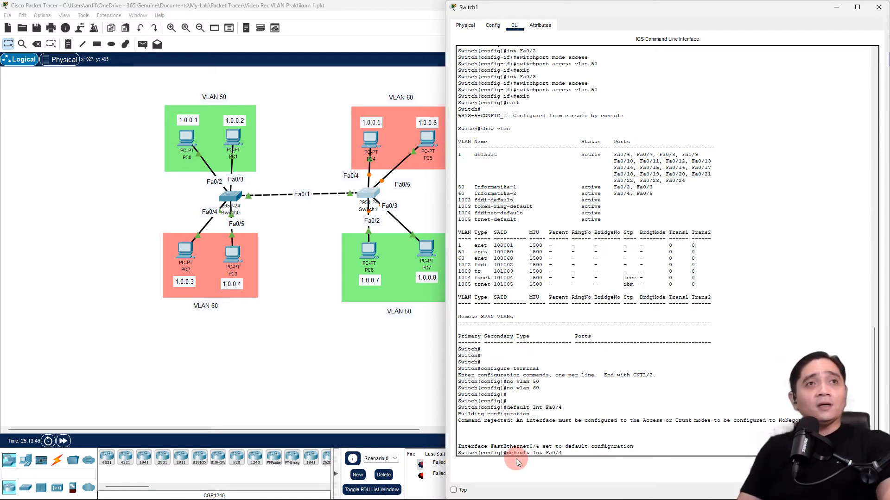
key("BackSpace")
type("5")
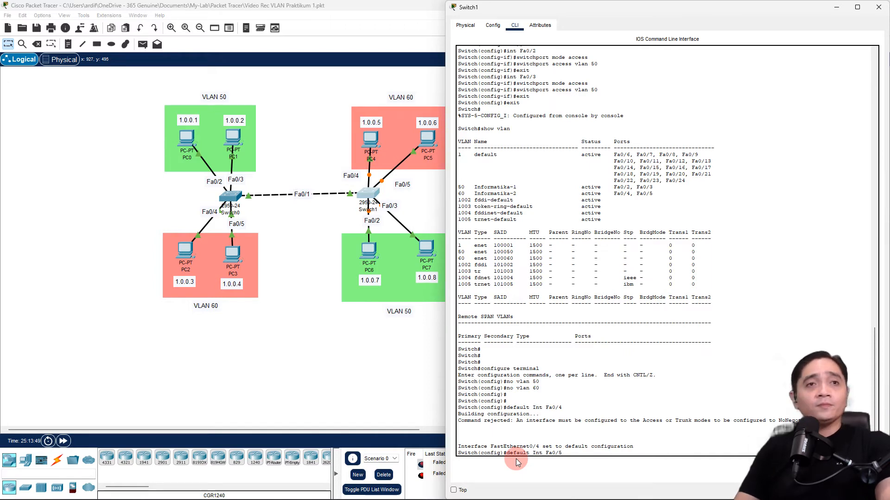
Step: Reset Switch1's interfaces Fa0/5, Fa0/2 and Fa0/3 to their default configuration
key("Return")
key("Up")
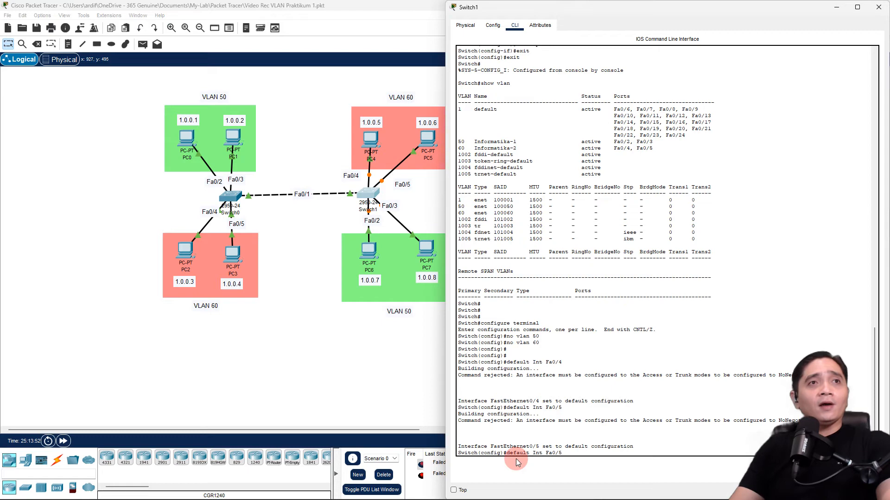
key("BackSpace")
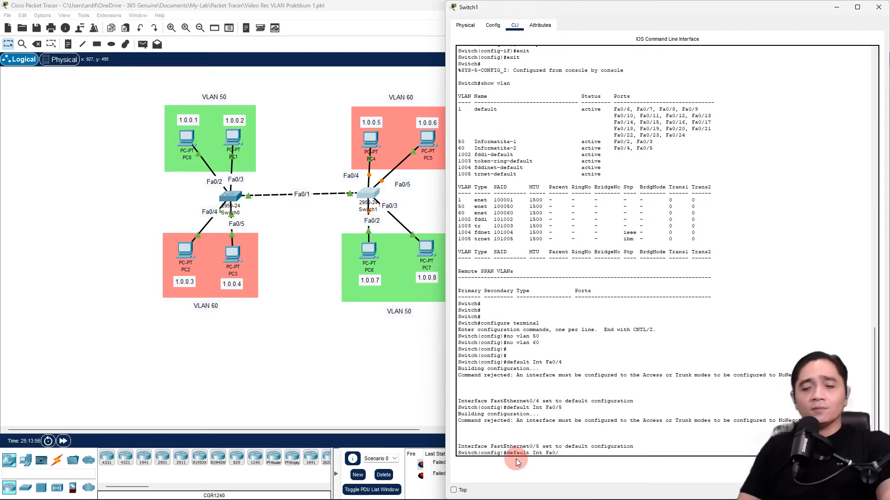
type("2")
key("Return")
key("Up")
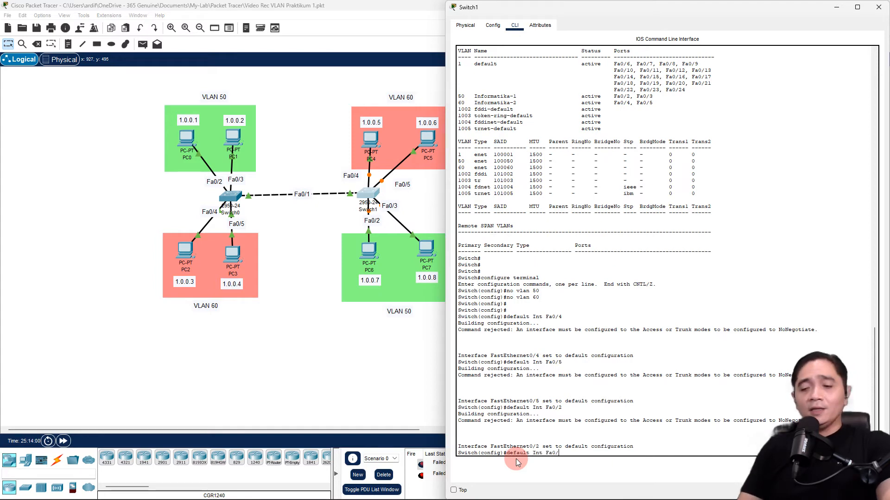
type("3")
key("Return")
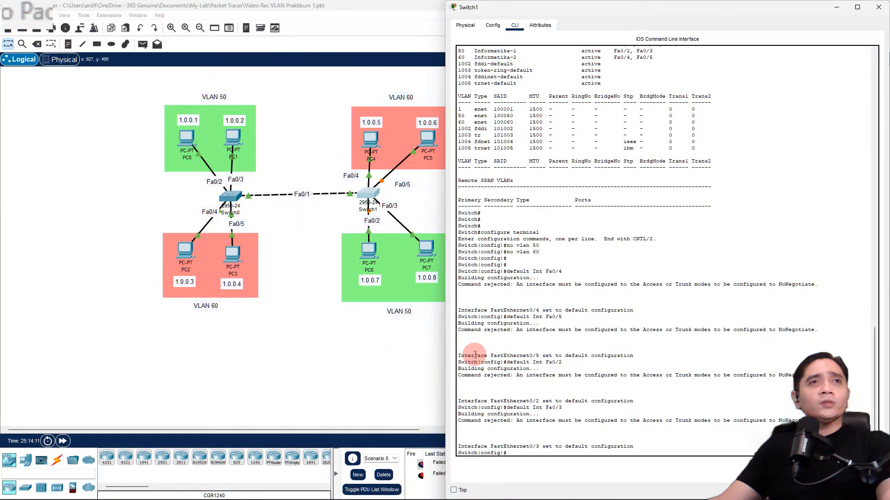
Step: Return to the topology and send a simple PDU from PC4 to PC5
left_click(386, 347)
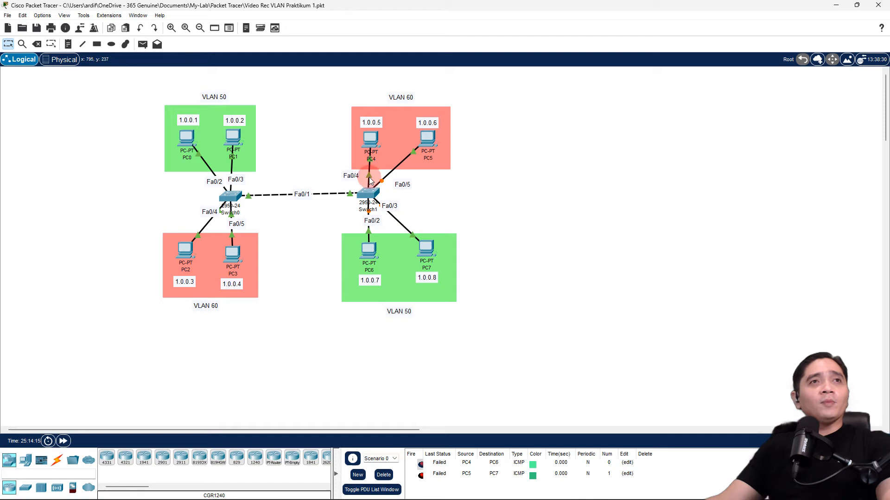
left_click(143, 45)
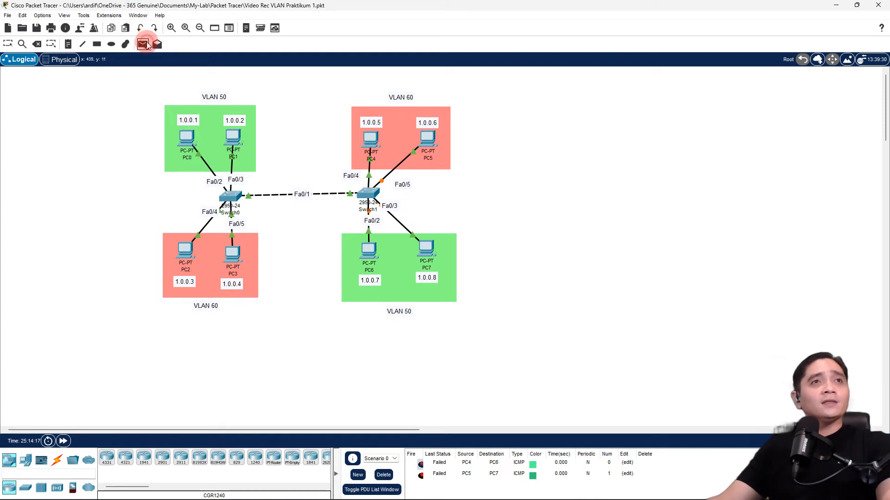
left_click(370, 138)
left_click(428, 140)
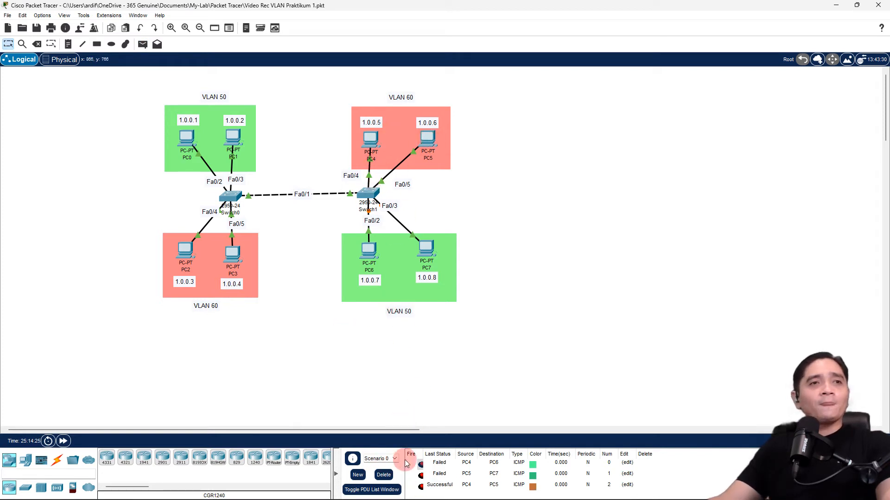
Step: Clear the scenario's PDU list and send a simple PDU from PC4 to PC6
left_click(384, 476)
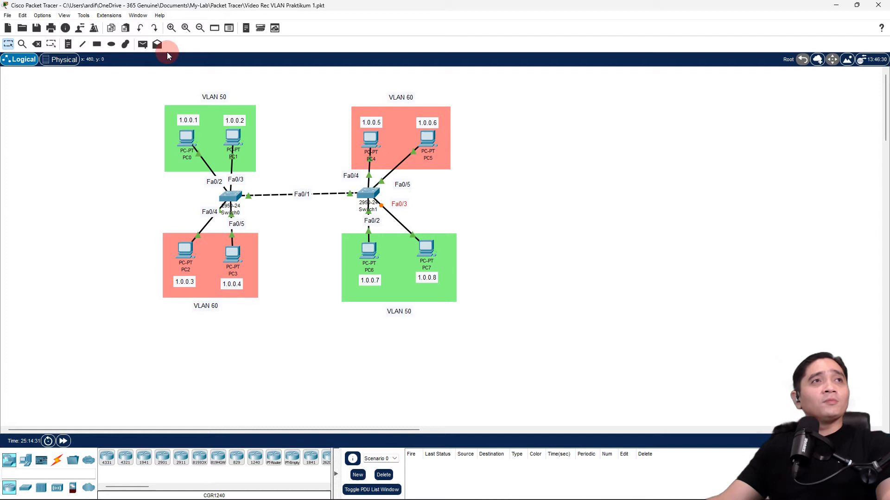
left_click(139, 43)
left_click(371, 139)
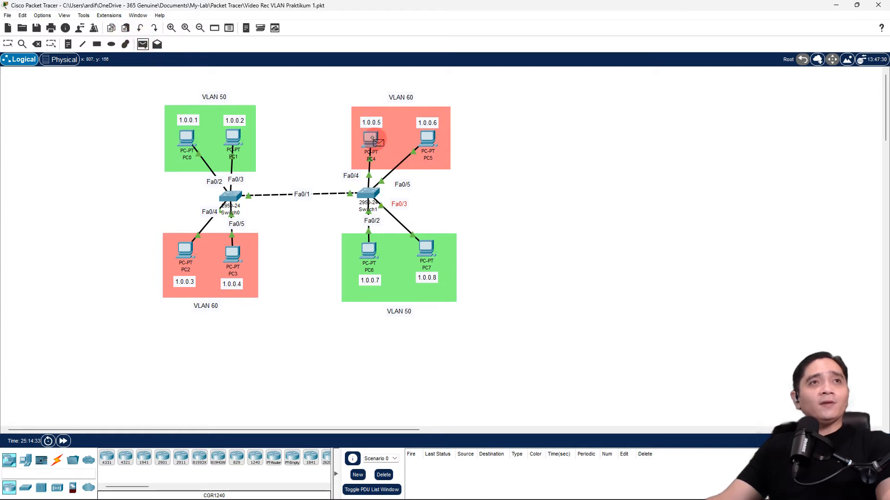
left_click(369, 251)
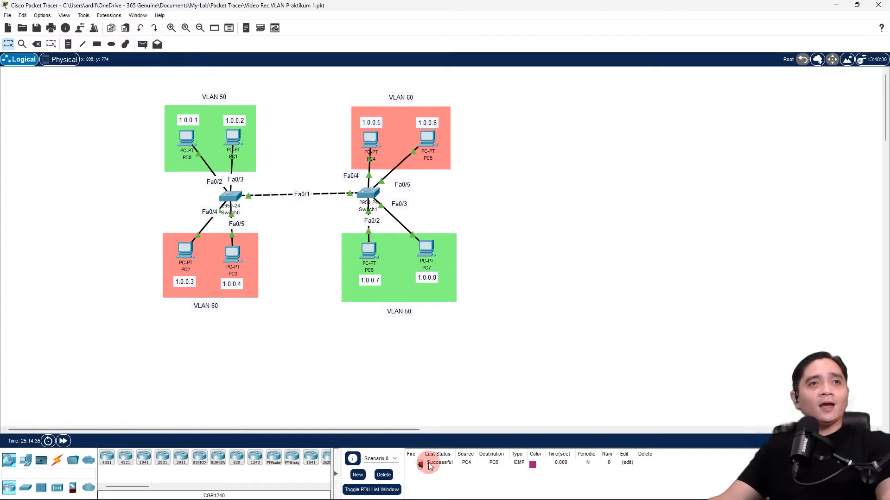
Step: Send simple PDUs from PC4 to PC7 and from PC6 to PC7
left_click(142, 44)
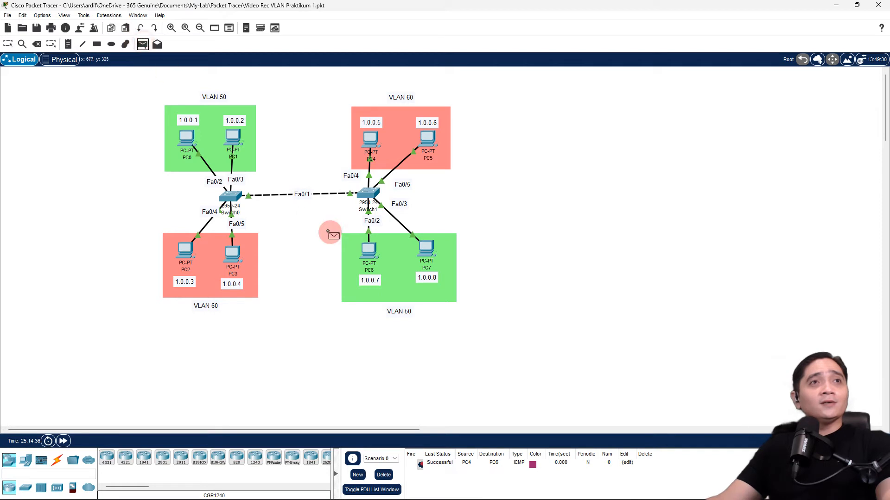
left_click(371, 139)
left_click(430, 268)
left_click(142, 45)
left_click(366, 249)
left_click(431, 250)
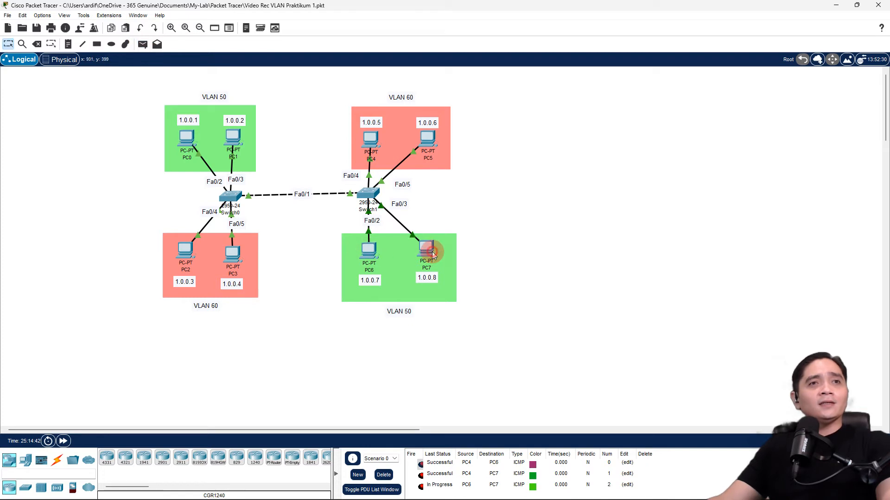
mouse_move(426, 248)
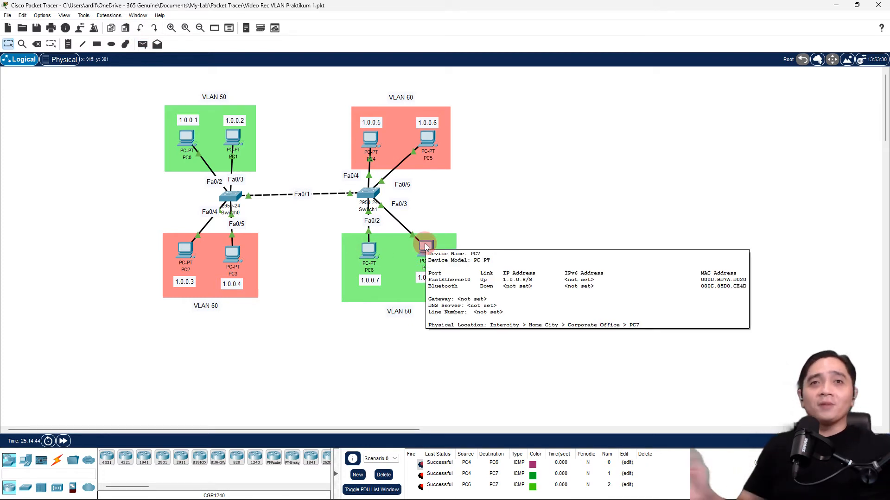
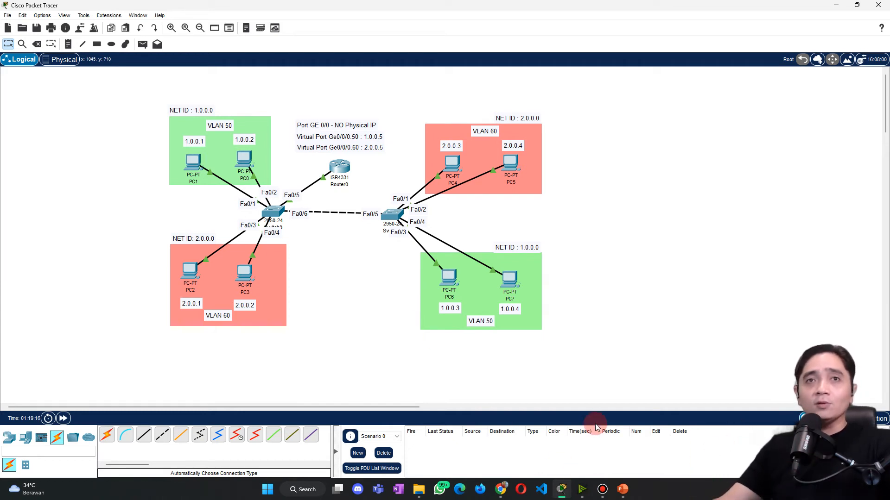
Step: Open Switch0's command line beside the topology and enter privileged mode with enable
left_click(274, 213)
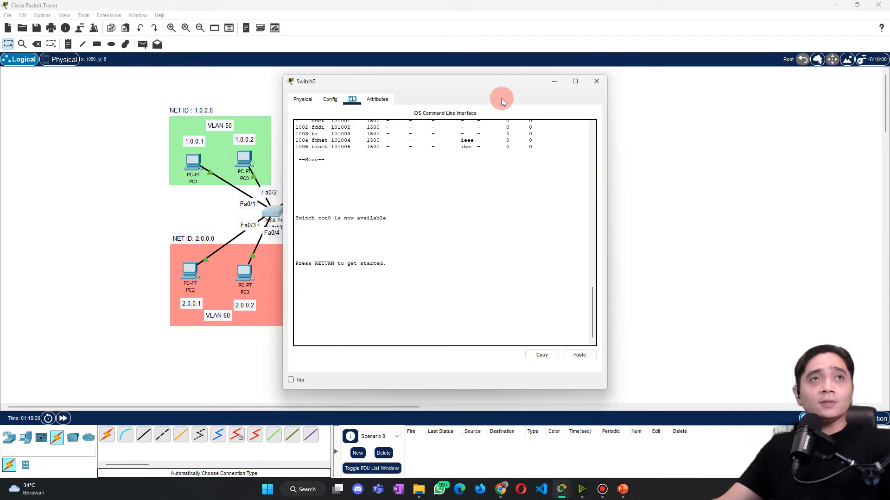
left_click_drag(493, 82, 679, 80)
left_click(552, 401)
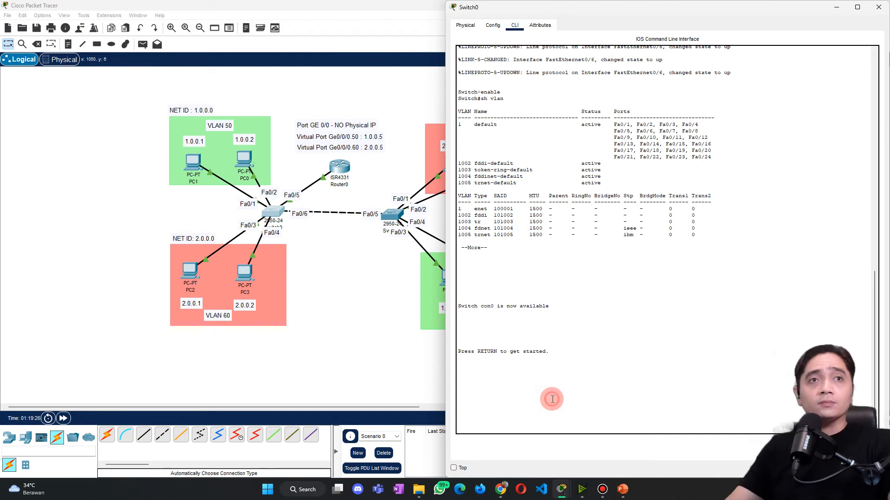
key("Return")
key("Return")
key("Return")
key("Return")
type("enable")
key("Return")
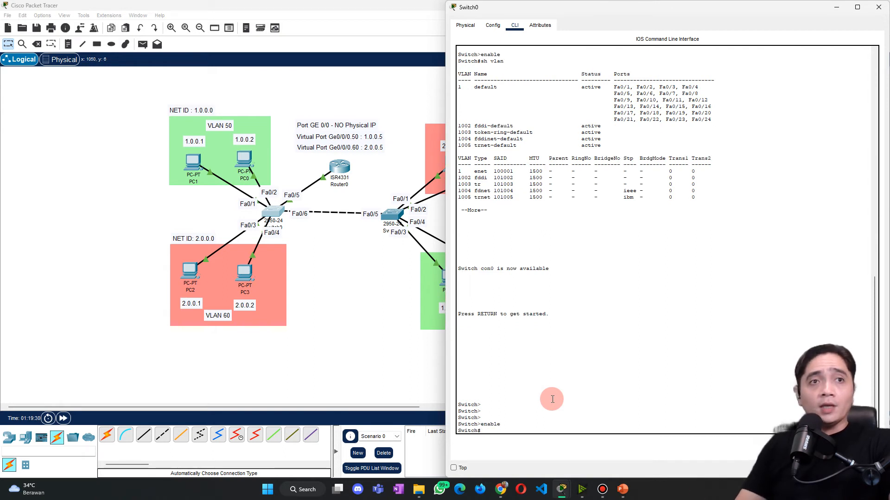
Step: Display Switch0's full VLAN table with show vlan and examine the default VLAN's name and assigned ports
type("sh")
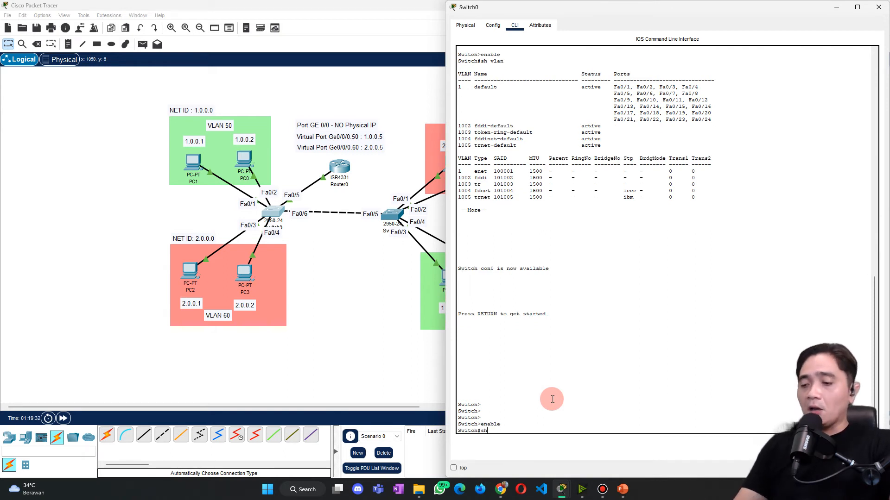
type("ow vlan")
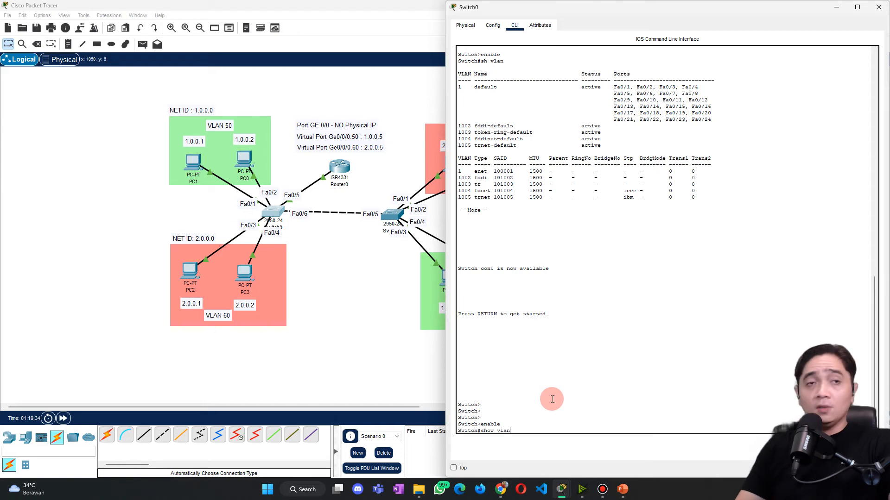
key("Return")
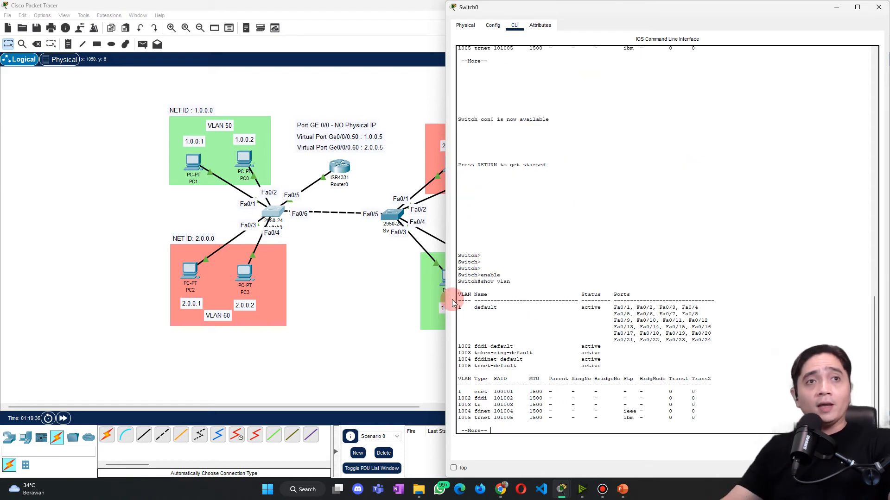
left_click_drag(459, 342, 615, 346)
left_click_drag(467, 307, 727, 338)
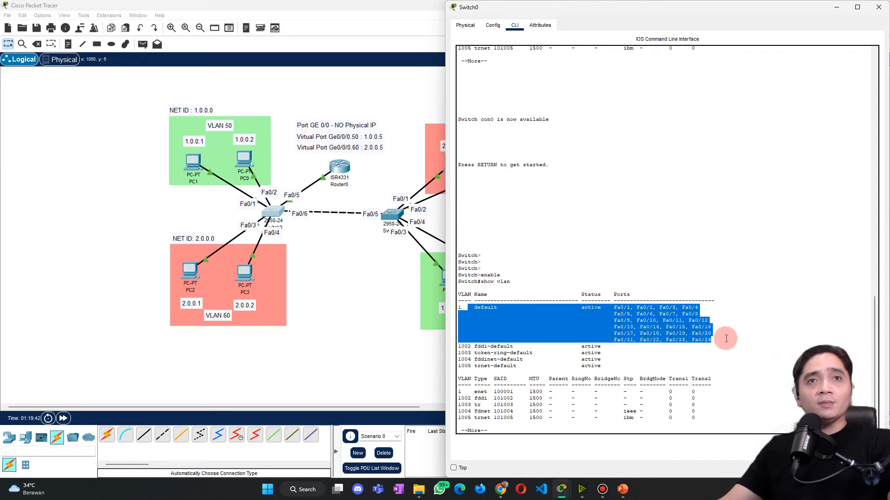
left_click(472, 309)
left_click_drag(472, 310, 499, 306)
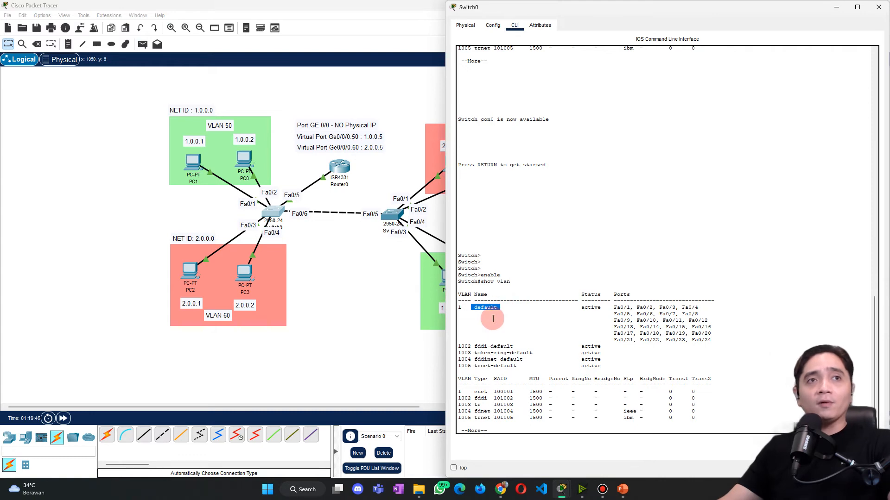
left_click(510, 427)
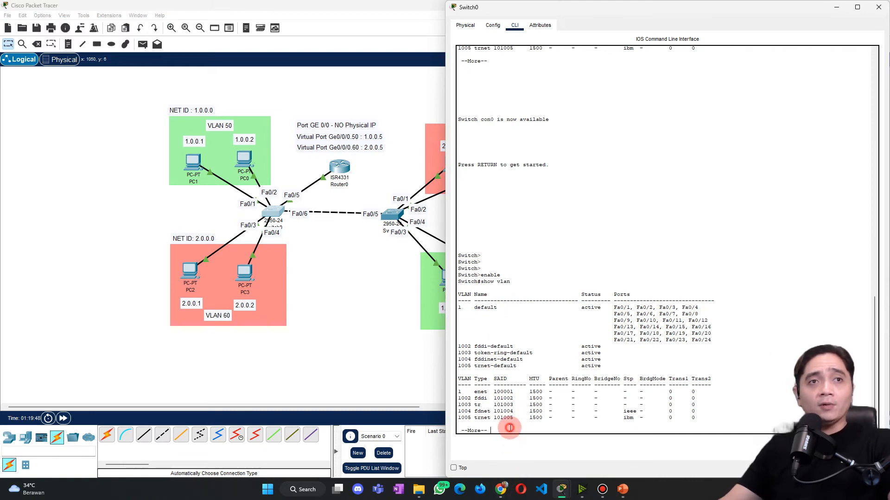
key("space")
key("Return")
key("Return")
key("Return")
Step: Enter global configuration mode on Switch0 and create VLAN 50
type("c")
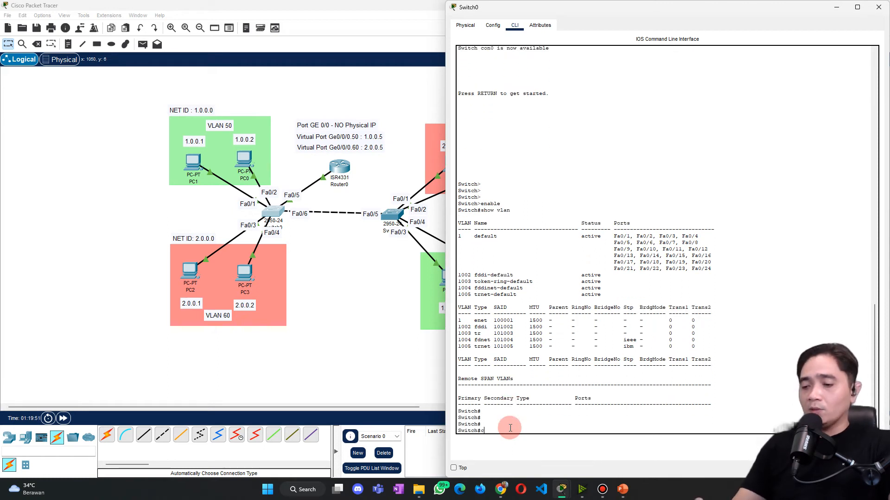
type("onfigure terminal")
key("Return")
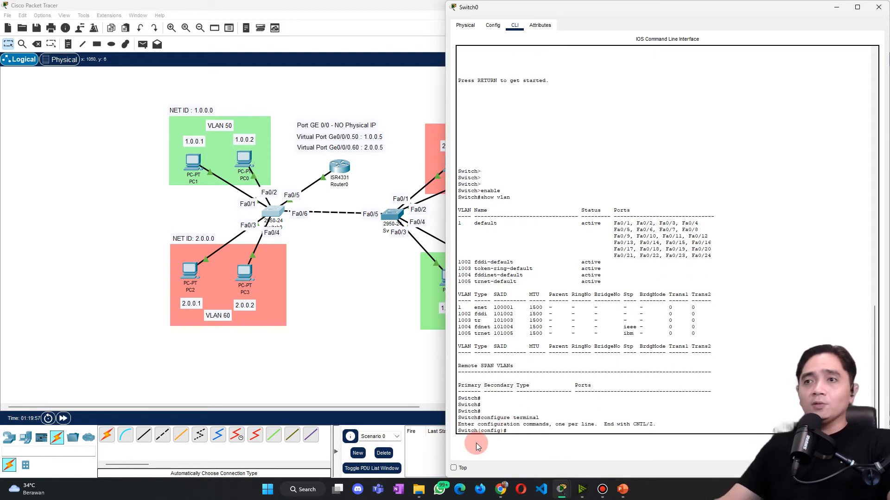
type("vlan 50")
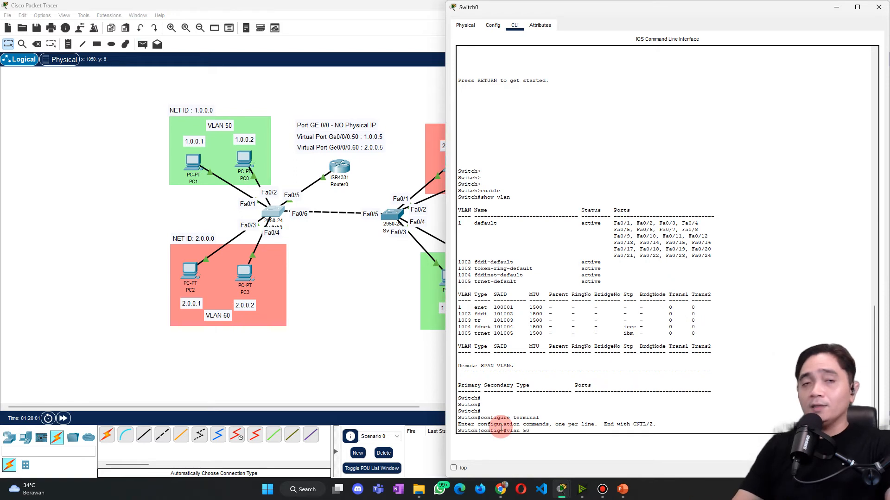
key("Return")
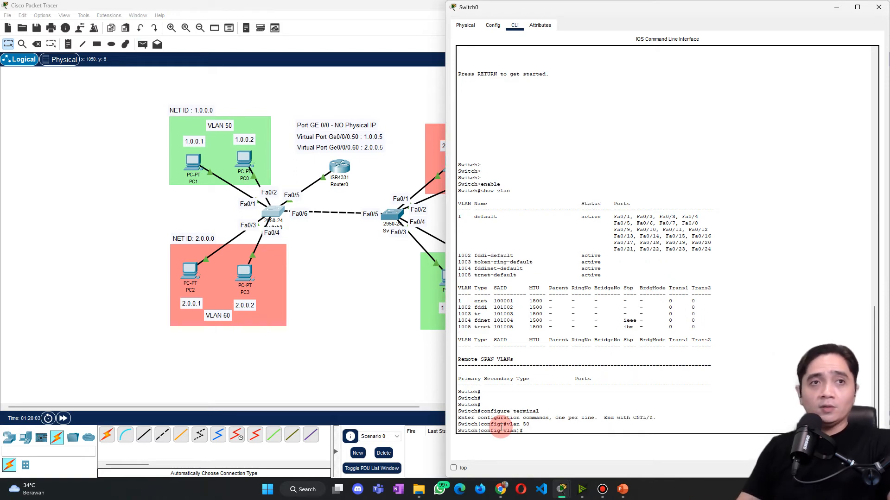
Step: Name VLAN 50 Informatika-1 and exit its VLAN configuration mode
left_click_drag(482, 430, 522, 431)
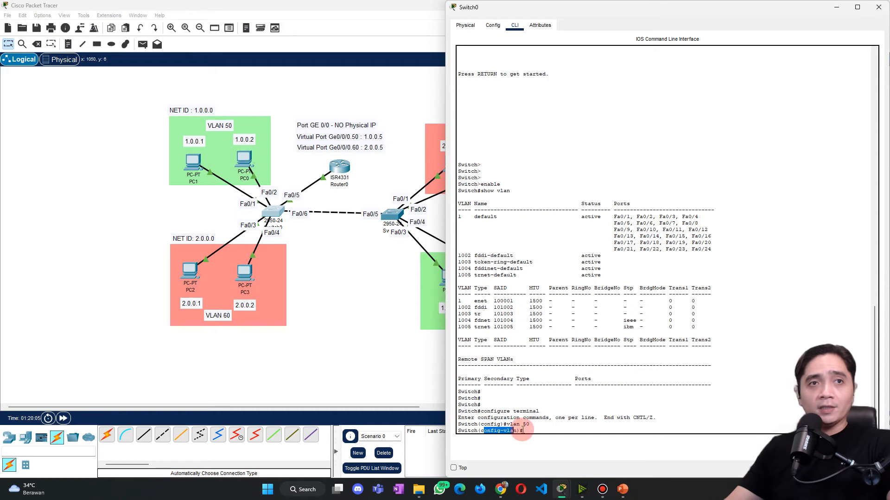
left_click(567, 423)
type("name ")
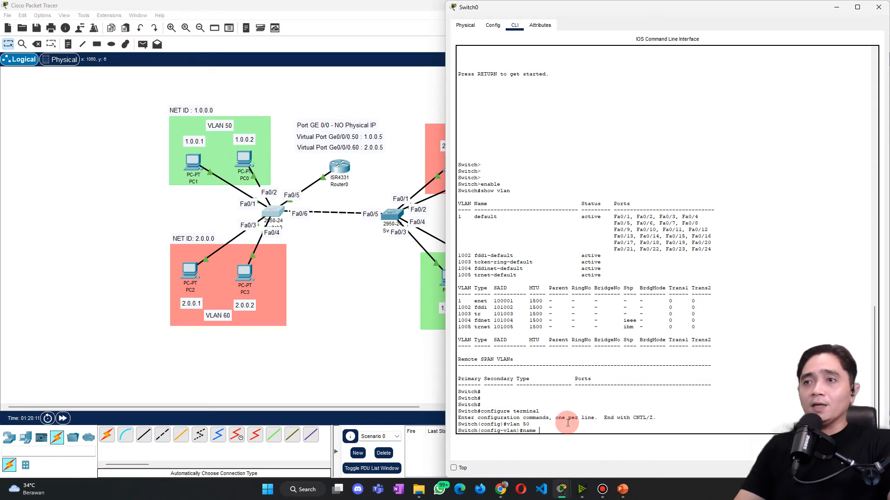
type("Informatika")
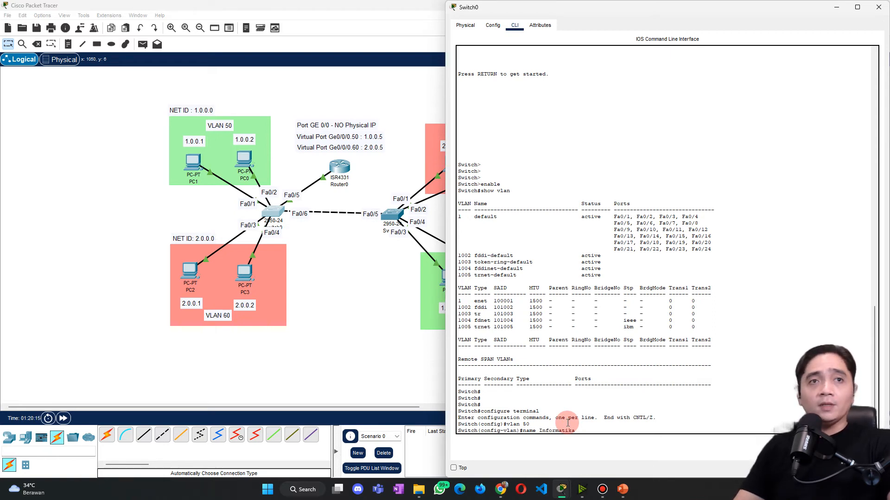
type("-1")
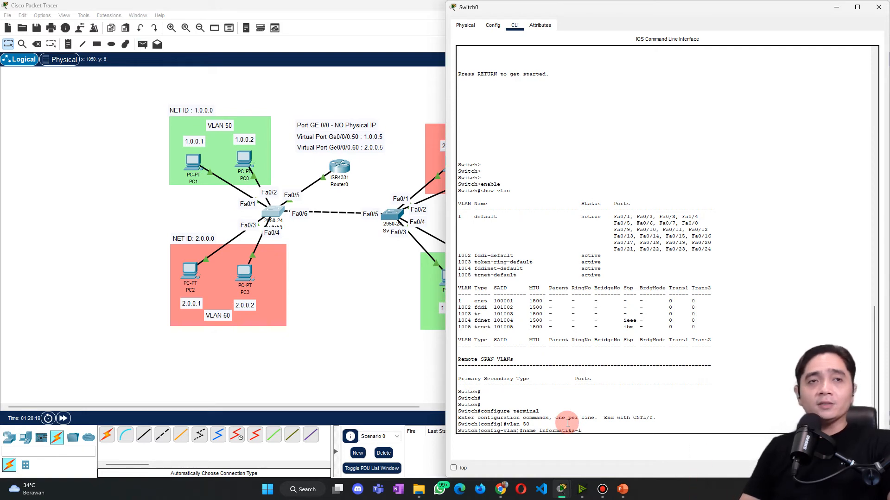
key("Return")
type("exit")
key("Return")
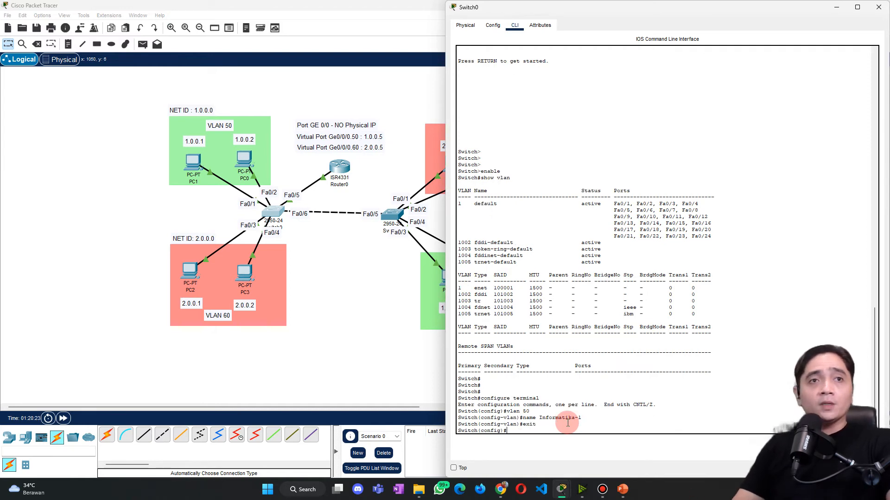
Step: Create VLAN 60 on Switch0, name it Informatika-2 and exit its VLAN configuration mode
type("vlan 60")
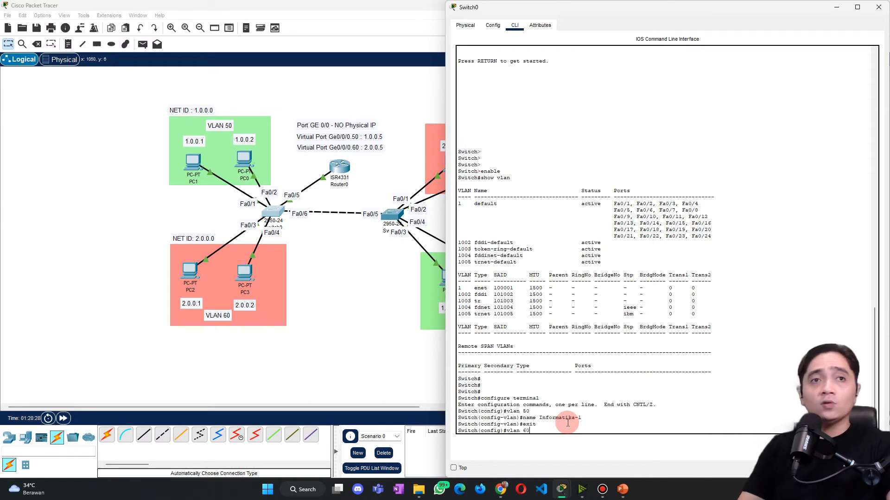
key("Return")
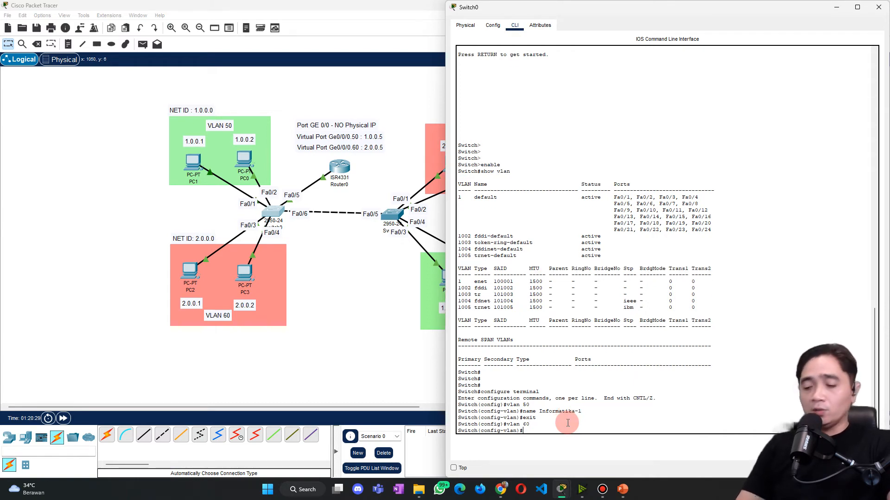
type("name Informatika-2")
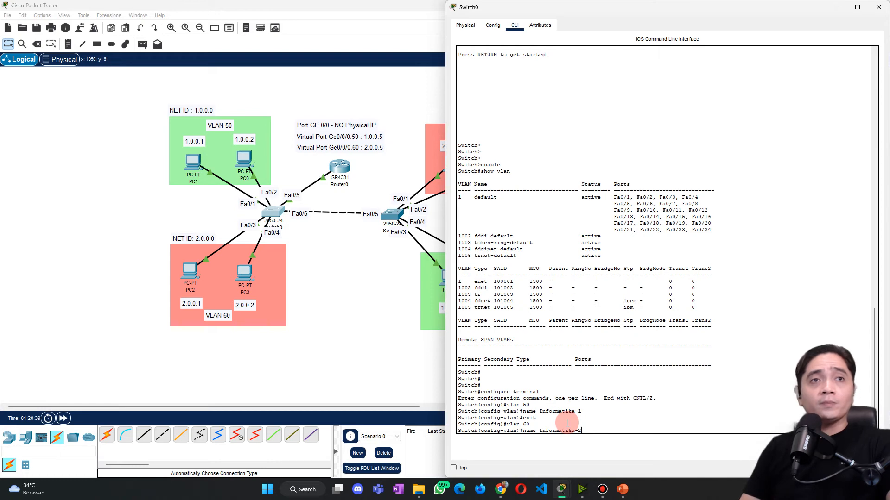
key("Return")
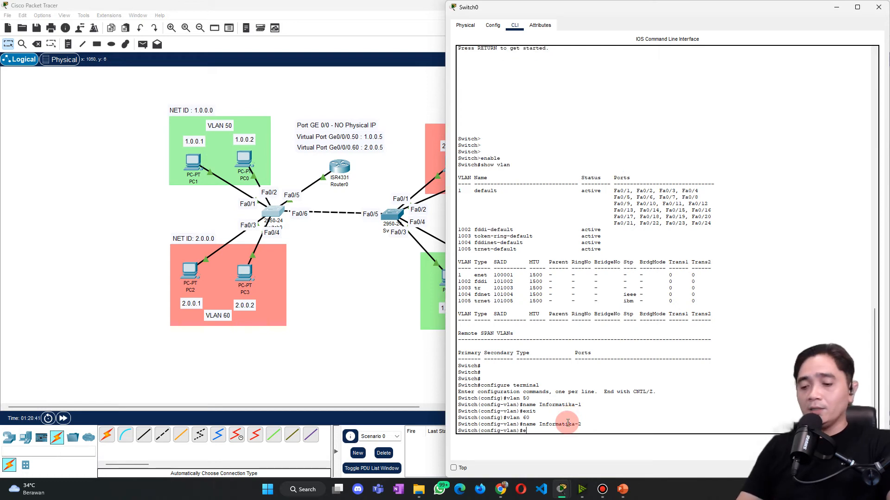
key("Return")
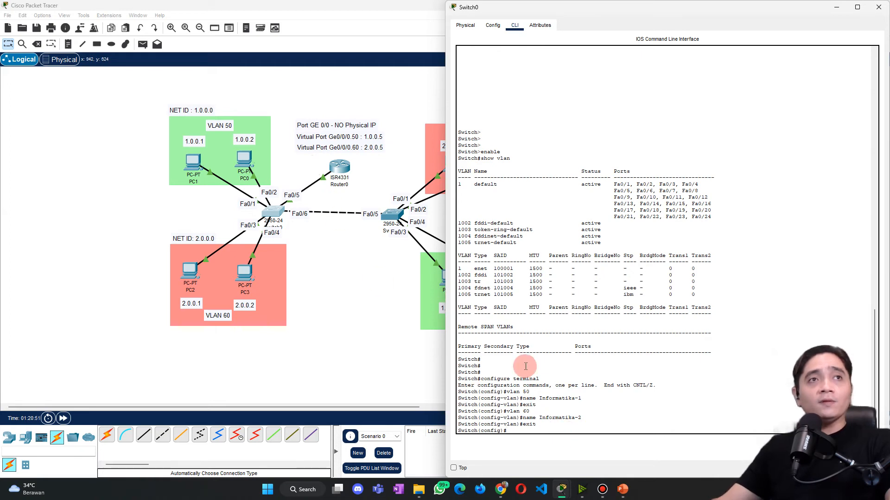
Step: Open Switch1's command line beside the topology and enter privileged mode with enable
left_click(396, 206)
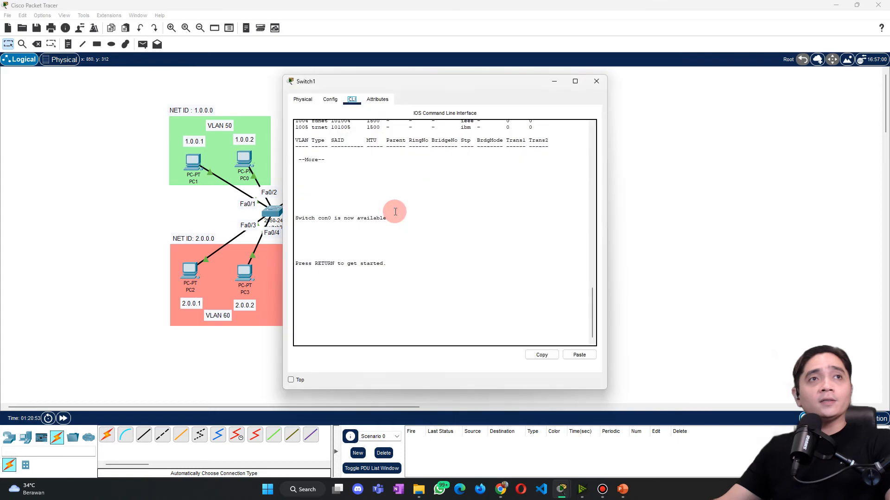
left_click_drag(457, 86, 612, 91)
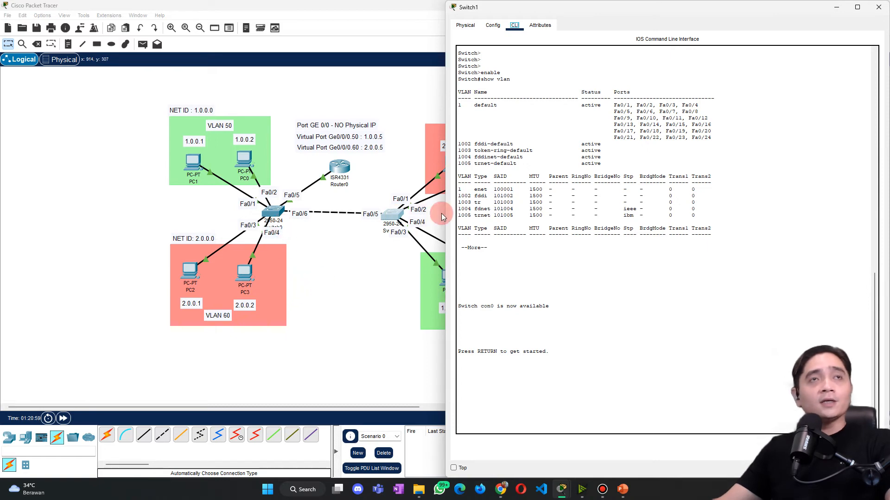
left_click(531, 400)
key("Return")
key("Return")
key("Return")
key("Return")
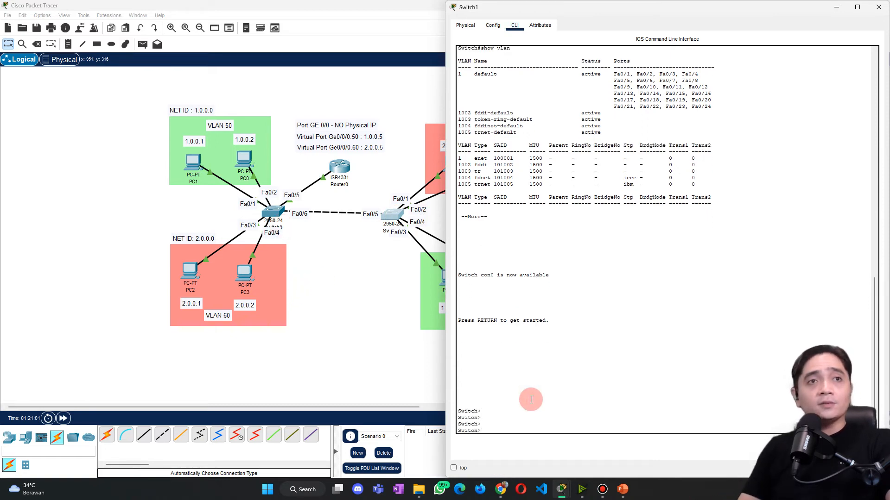
type("enable")
key("Return")
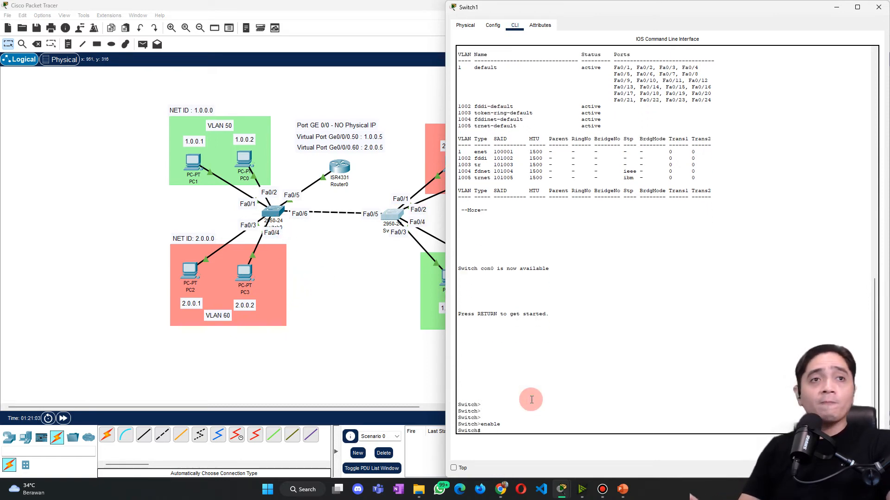
Step: Display Switch1's full VLAN table with show vlan and examine the default VLAN's assigned ports
type("show")
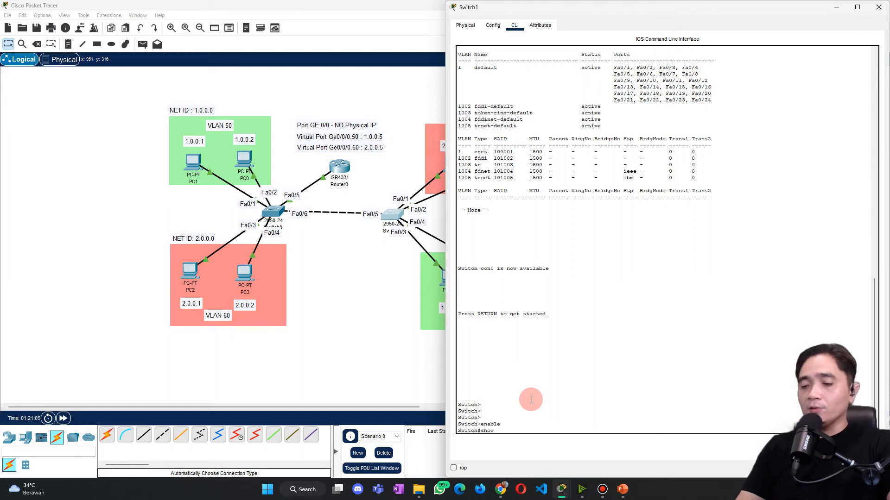
type(" vlan")
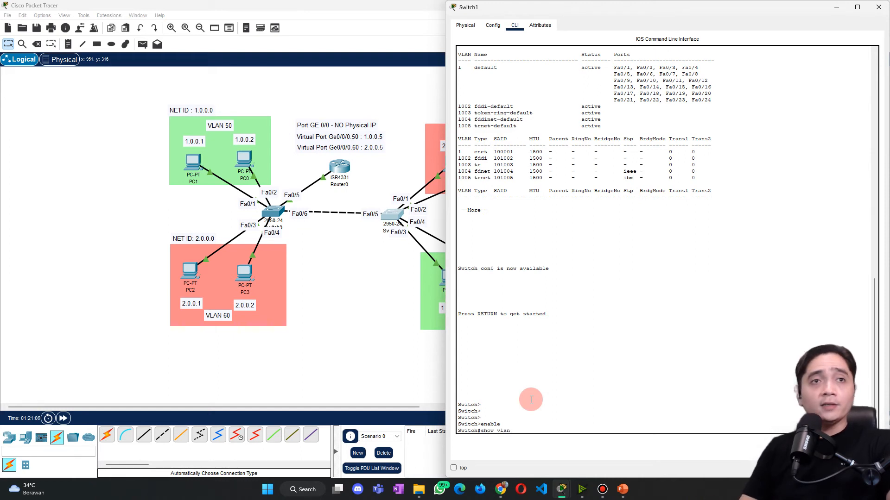
key("Return")
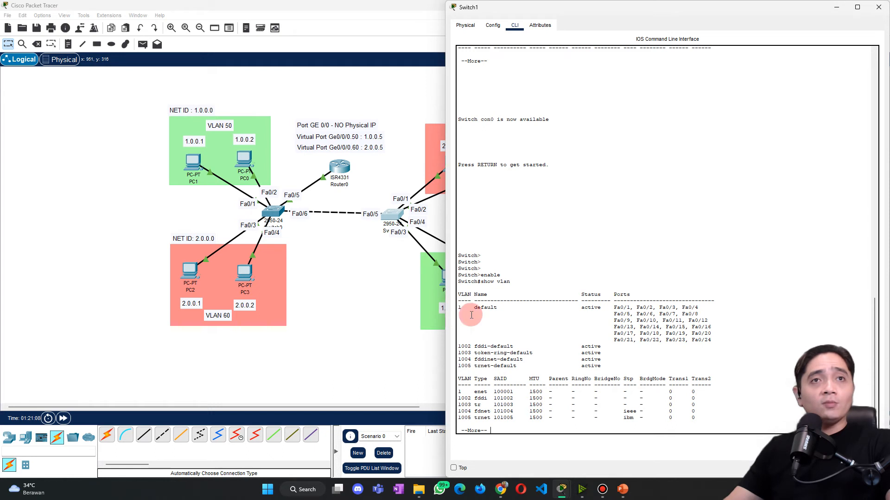
left_click_drag(472, 308, 739, 352)
left_click(504, 438)
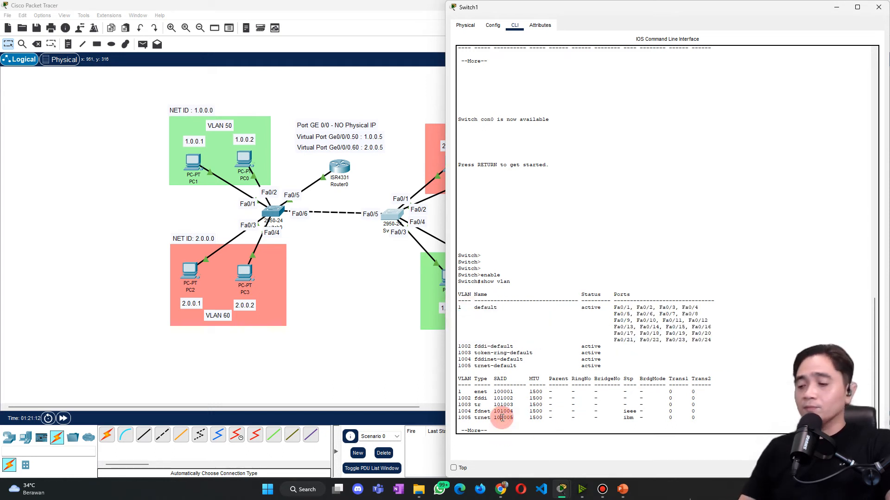
key("space")
key("Return")
key("Return")
key("Return")
key("Return")
Step: Enter global configuration mode on Switch1 with configure terminal and create VLAN 50
type("configure terminal")
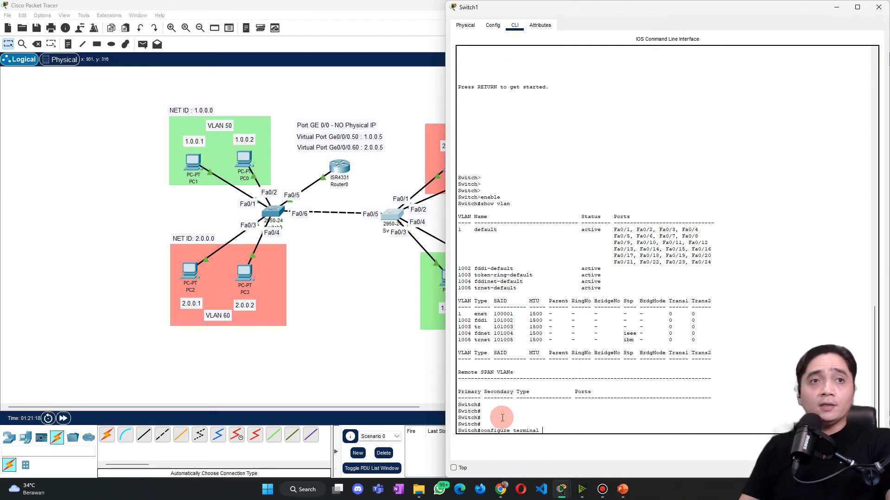
key("Return")
type("vla")
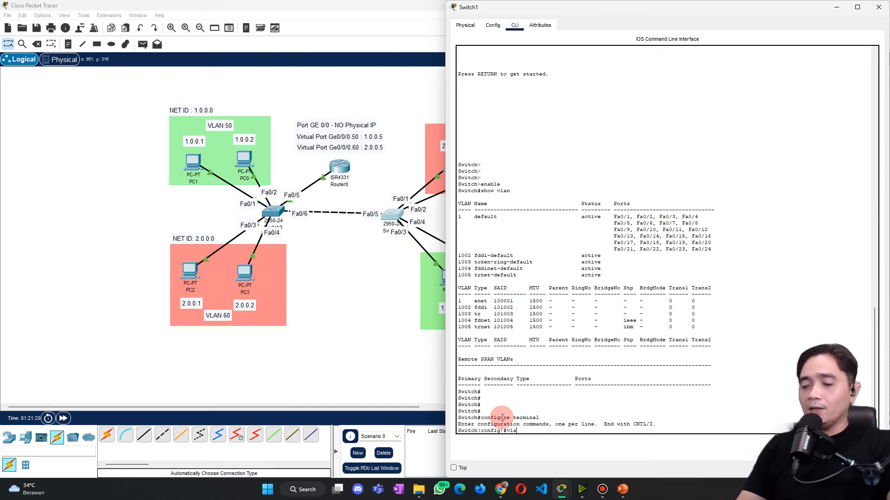
type("n 50")
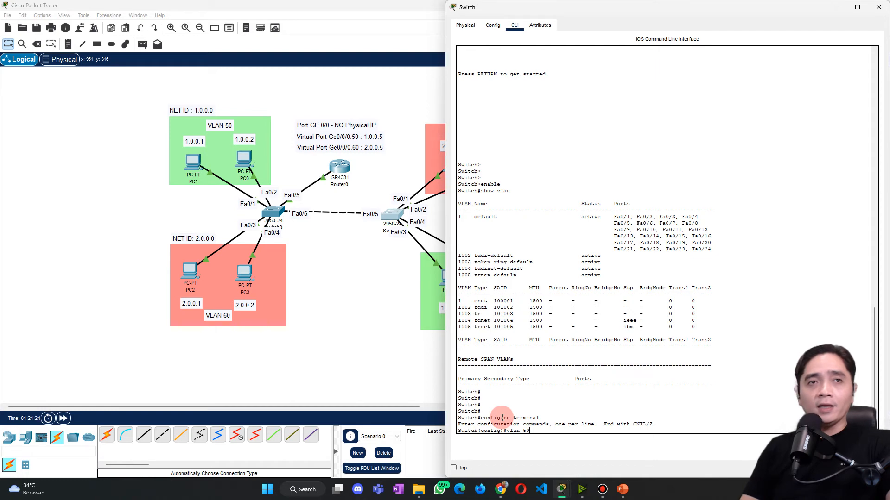
key("Return")
Step: Name VLAN 50 on Switch1 Informatika-1 and exit its VLAN configuration mode
type("name In")
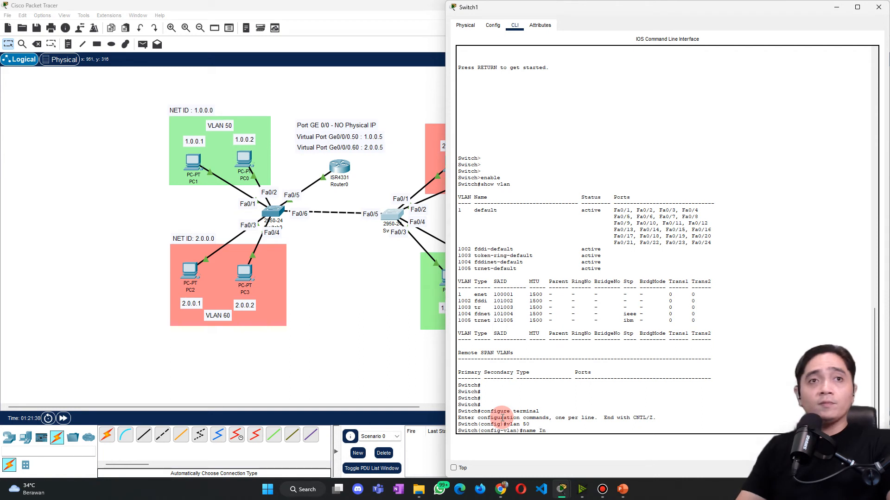
type("formatika-1")
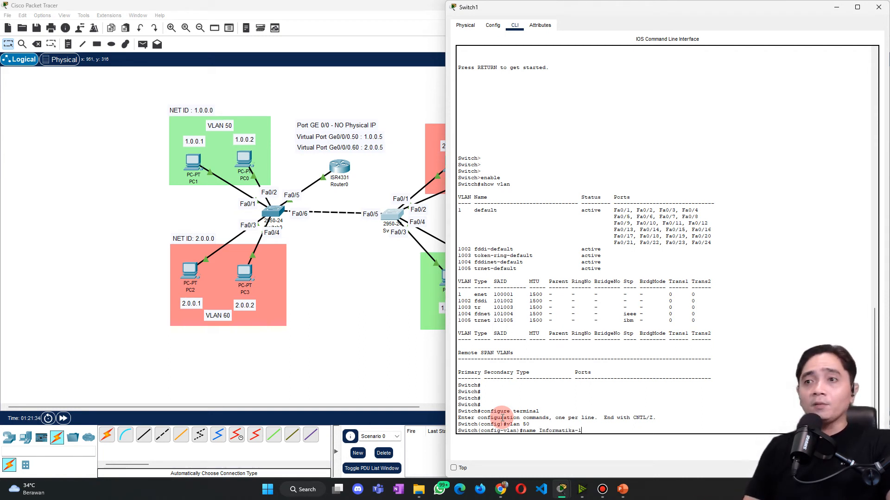
key("Return")
type("exit")
key("Return")
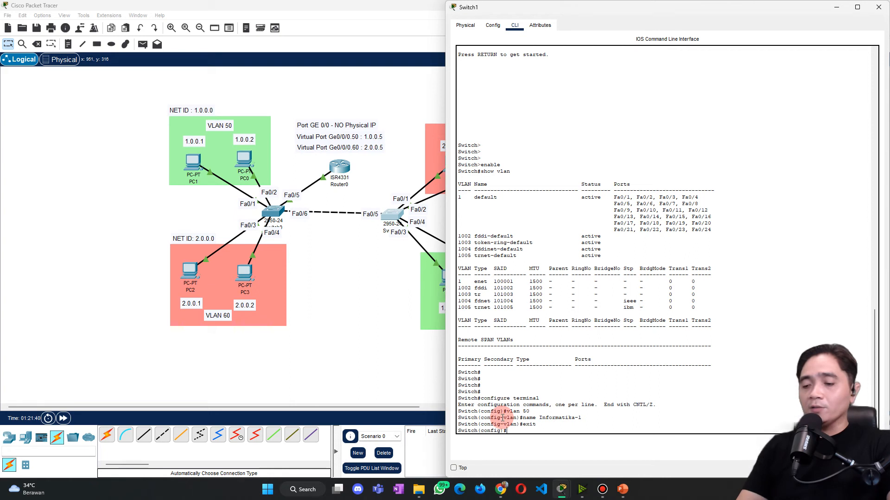
Step: Create VLAN 60 on Switch1, name it Informatika-2 and exit its VLAN configuration mode
type("vlan 6")
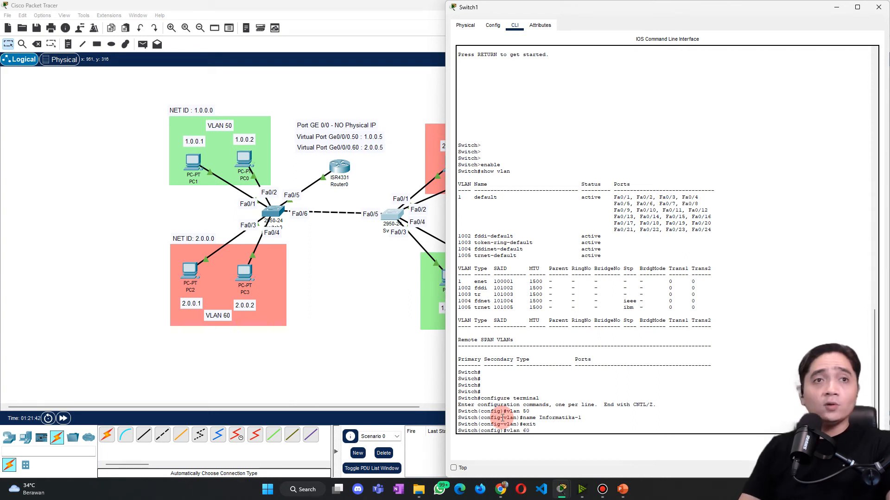
type("0")
key("Return")
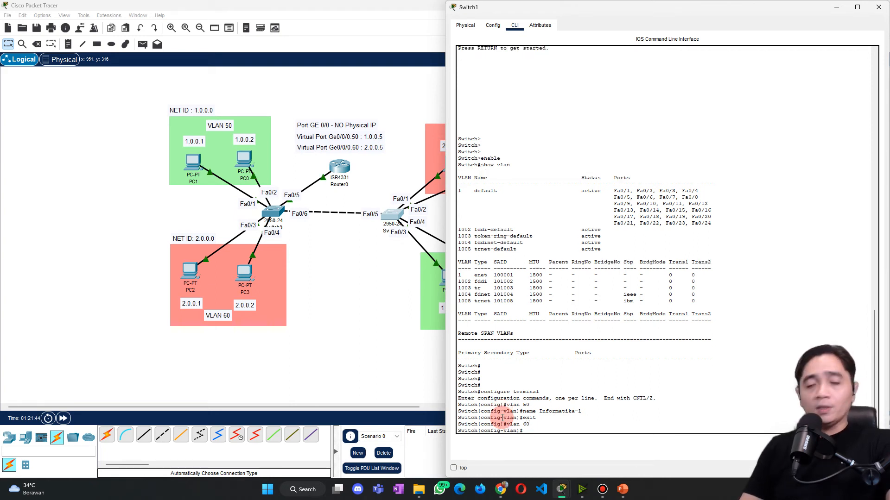
type("name Info")
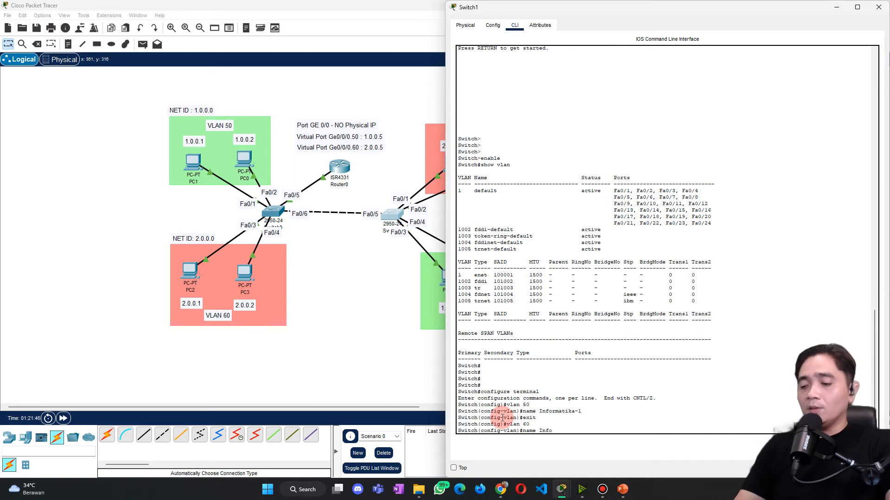
type("rmatika")
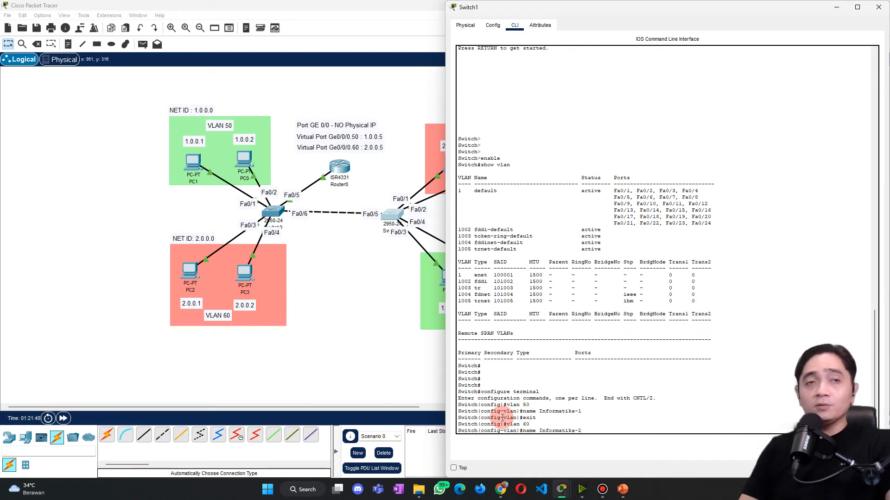
type("-2")
key("Return")
type("exit")
key("Return")
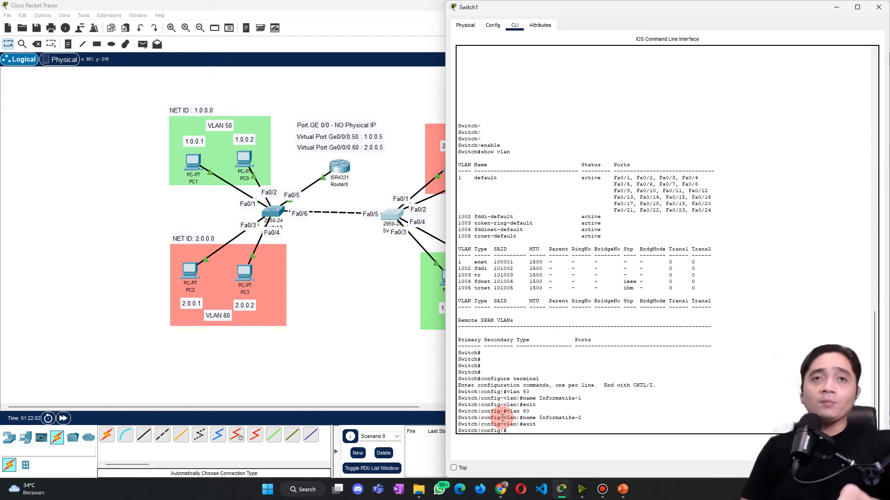
Step: Close Switch1's window and return to Switch0's command line at the global configuration prompt
left_click(878, 7)
left_click(276, 208)
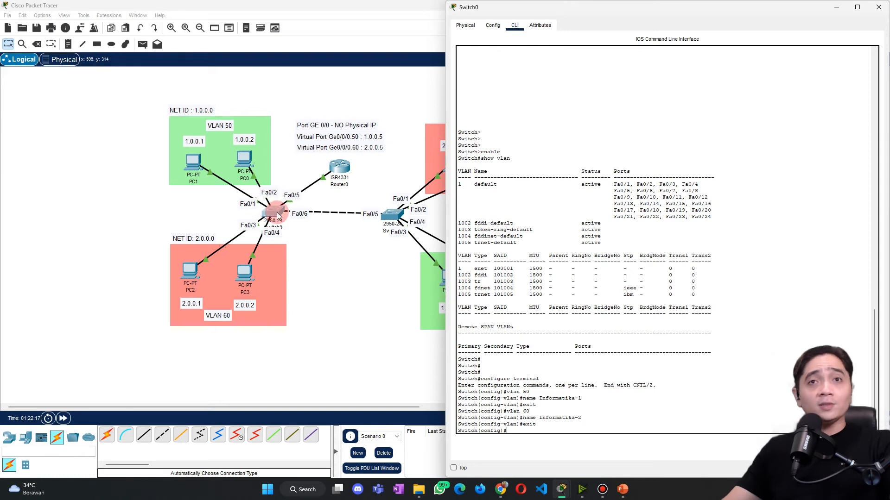
key("alt+Tab")
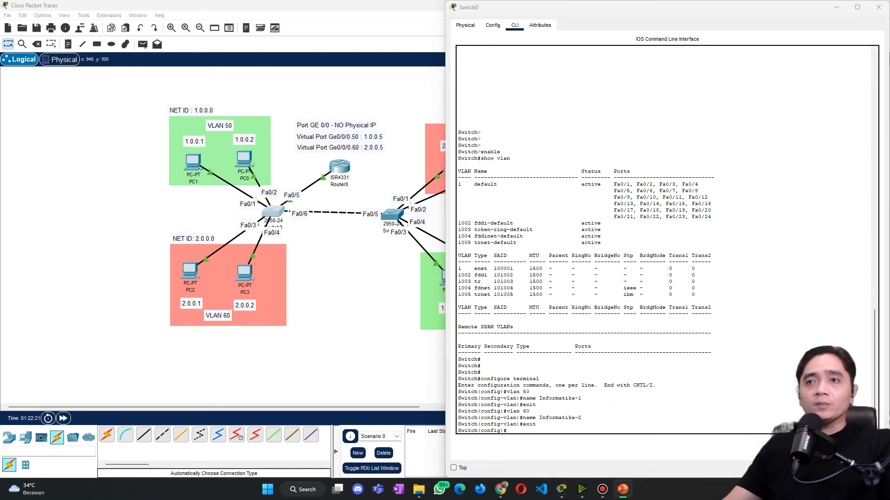
left_click(522, 428)
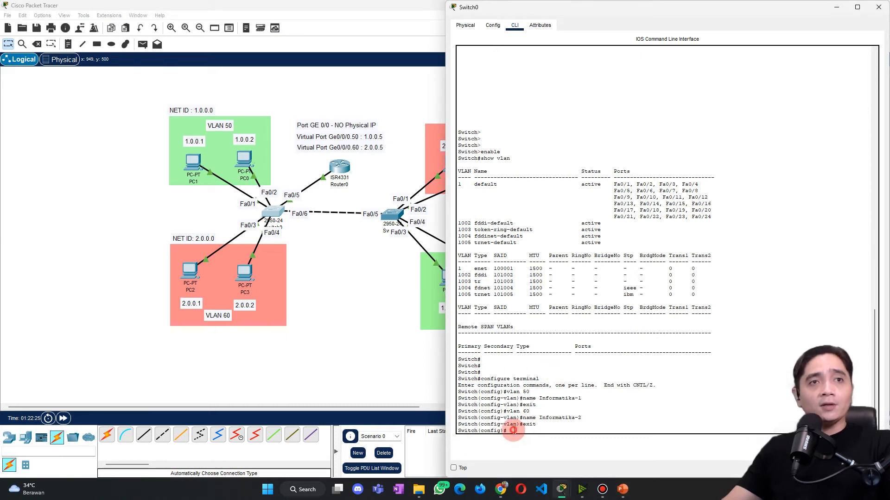
left_click_drag(510, 430, 478, 429)
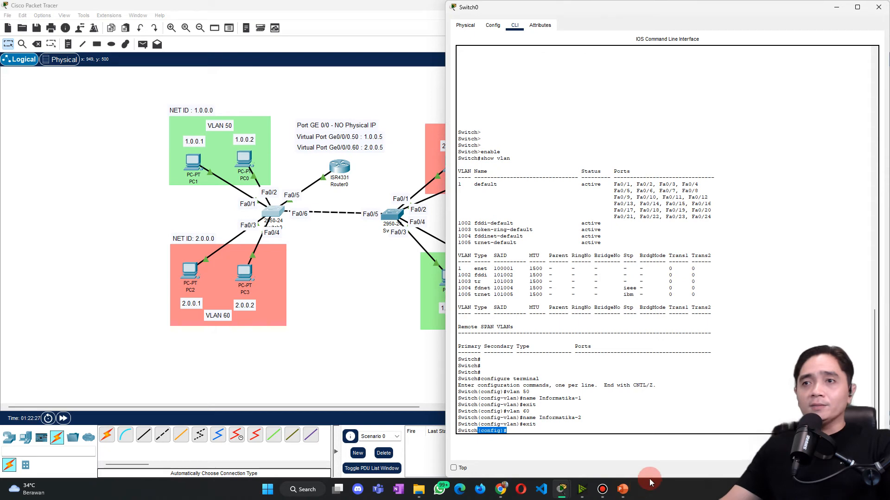
left_click(538, 429)
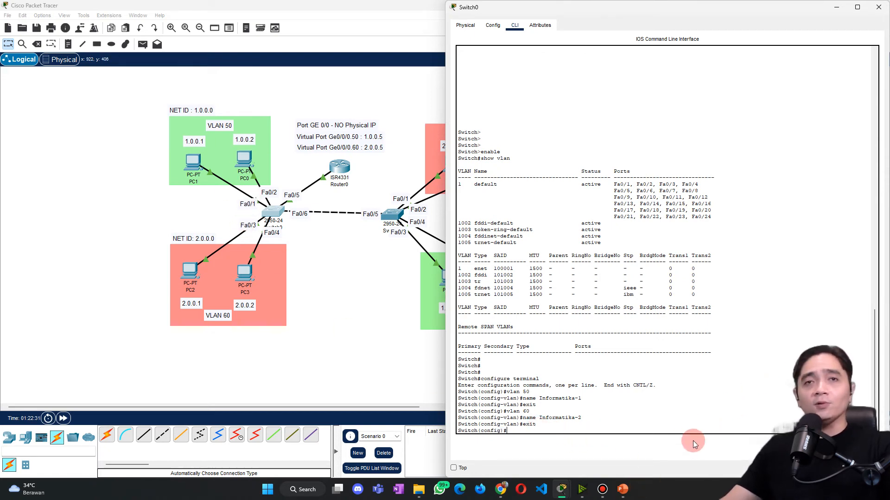
Step: Enter interface configuration for Fa0/1 on Switch0 and set its switchport mode to access
type("int ")
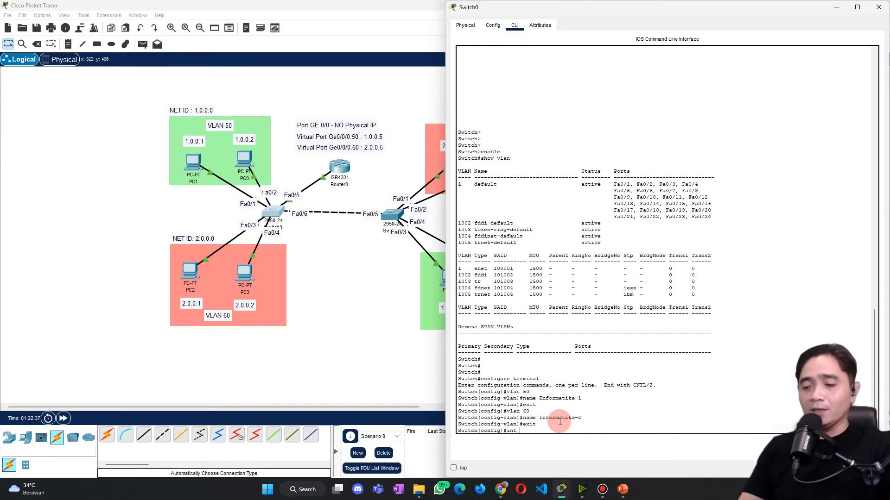
type("Fa0")
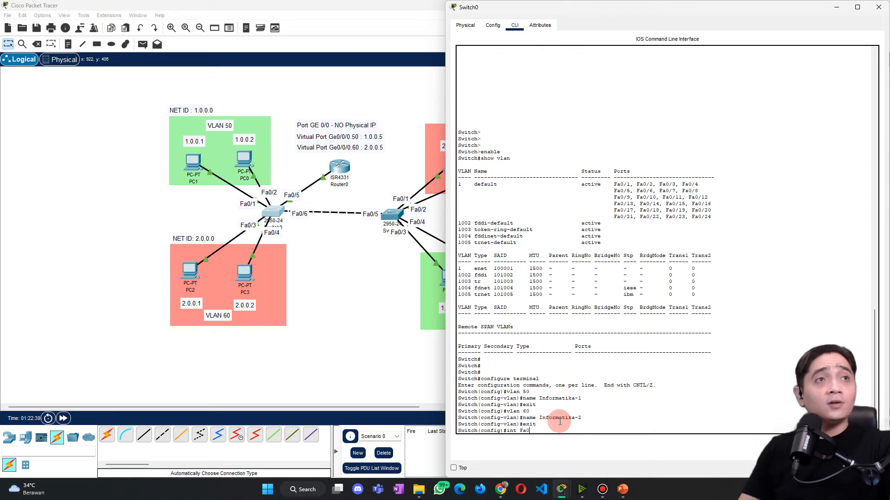
type("/1")
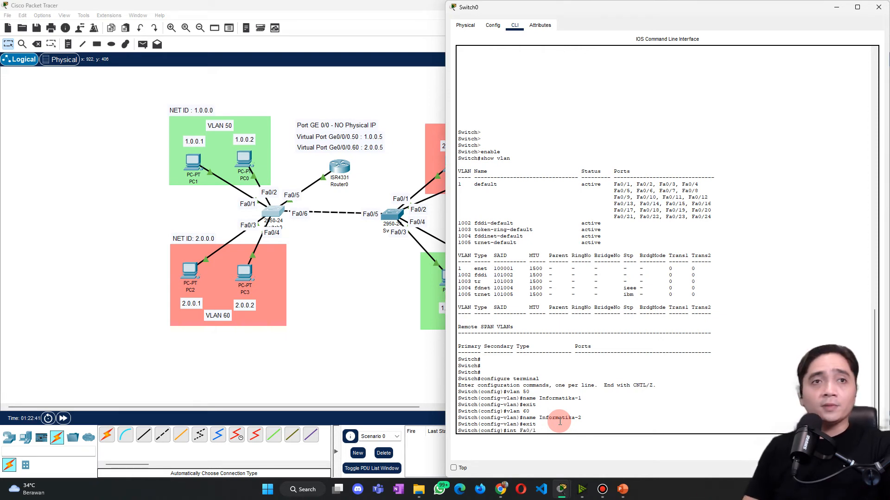
key("Return")
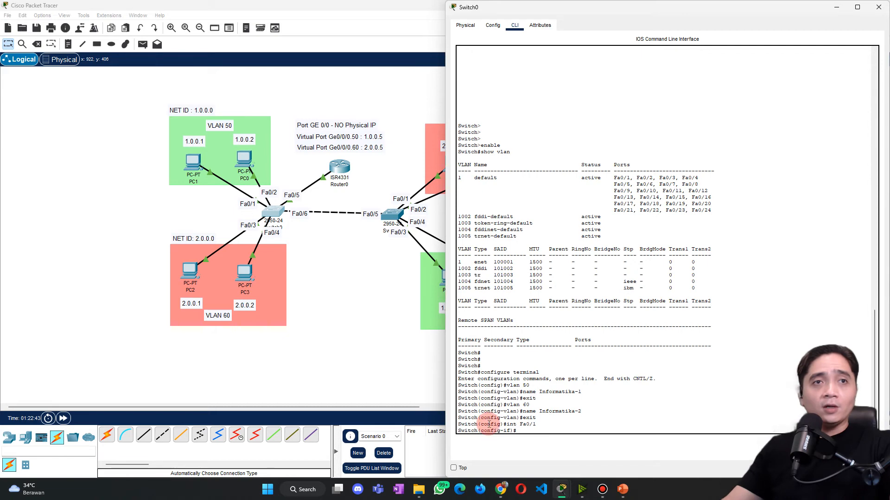
left_click_drag(487, 431, 507, 430)
left_click(518, 425)
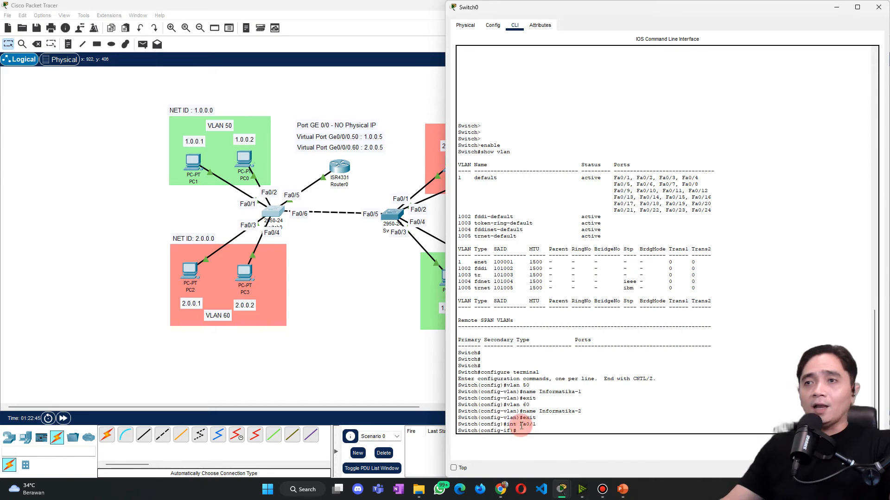
type("switchport")
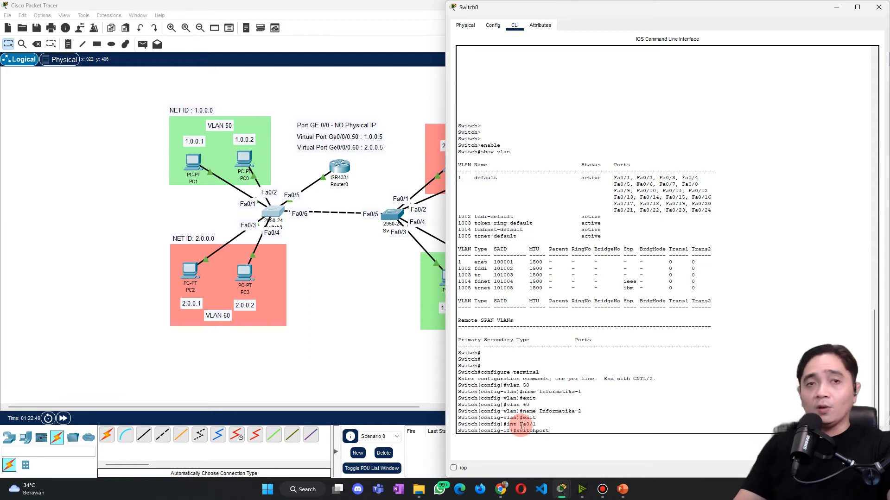
type(" mode access")
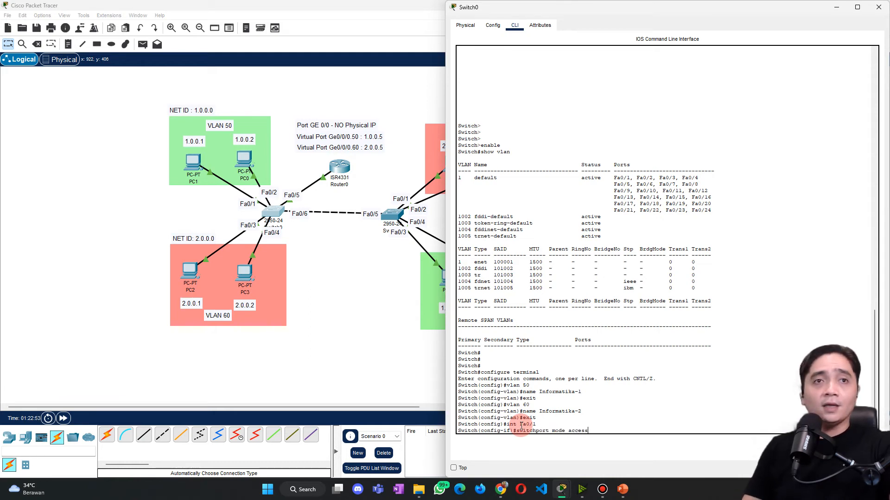
key("Return")
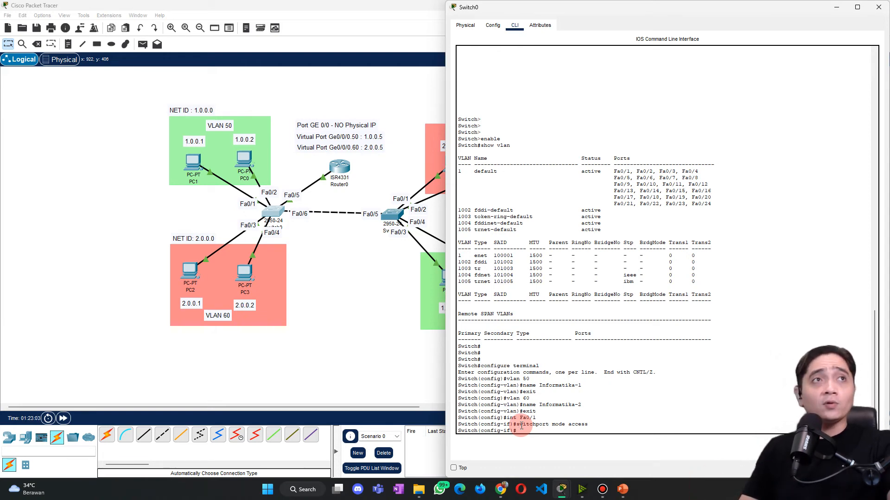
Step: Assign Switch0's Fa0/1 to access VLAN 50 and exit its interface configuration mode
type("sw")
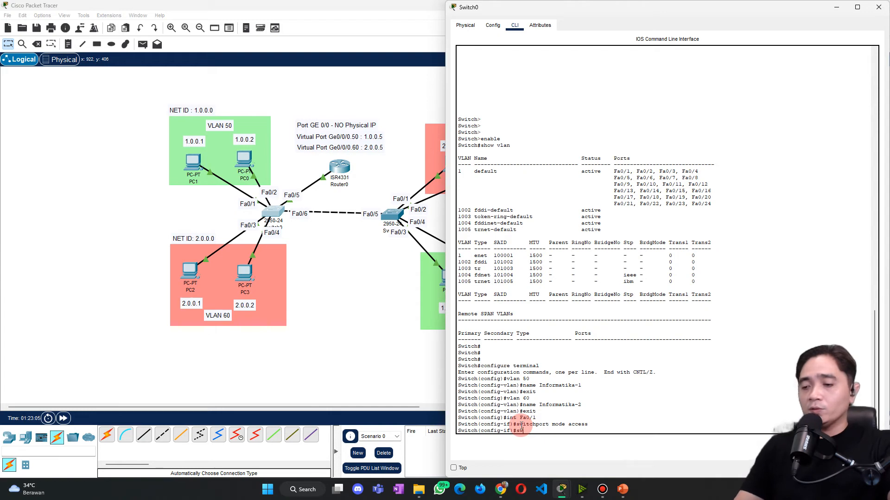
type("itchport")
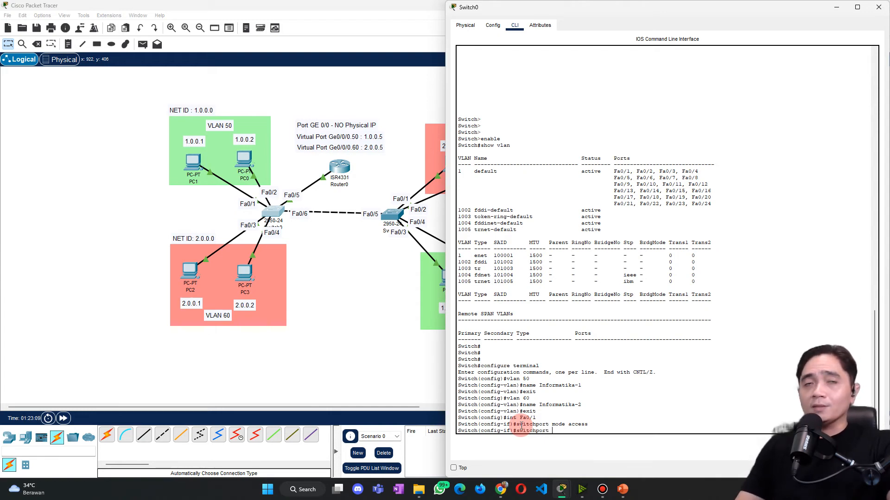
type(" access vlan")
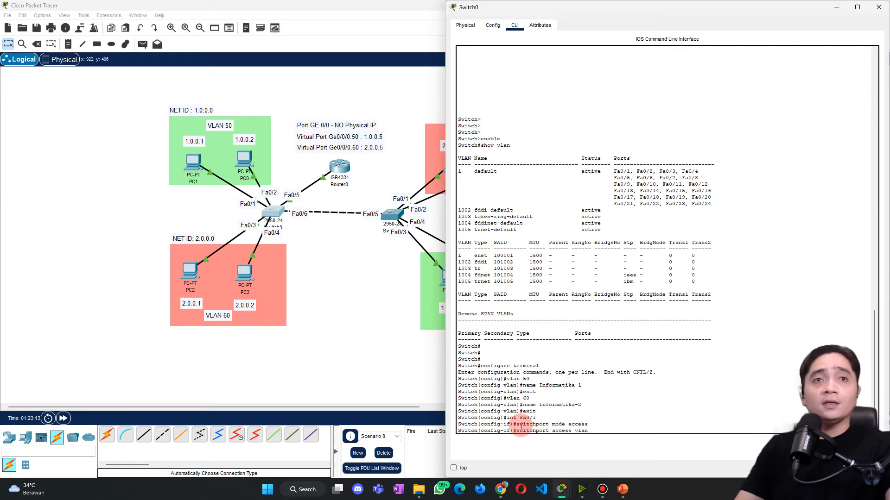
type(" 50")
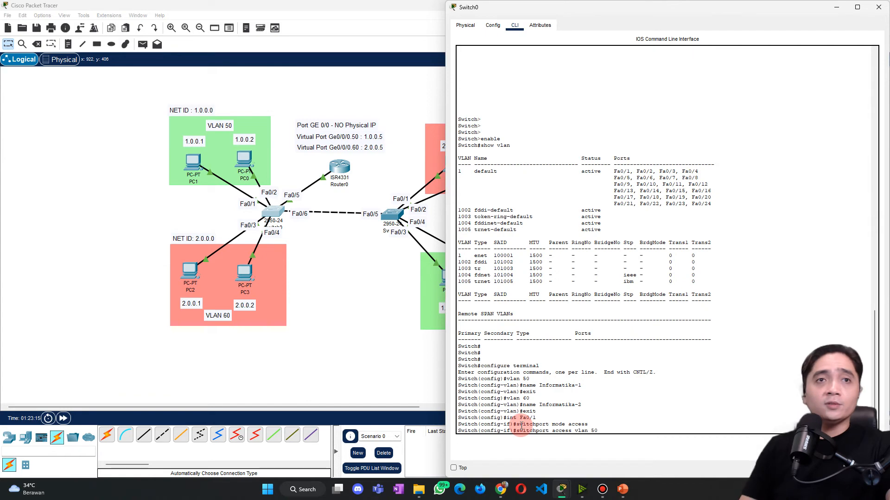
key("Return")
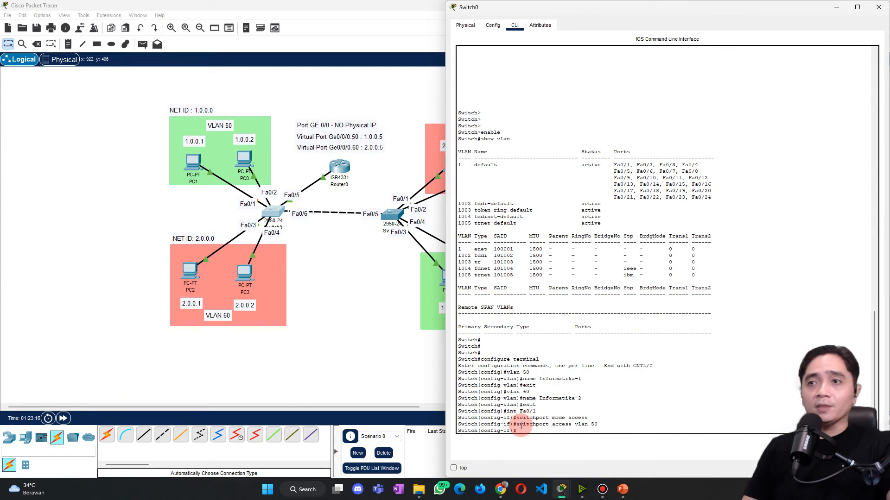
type("ex")
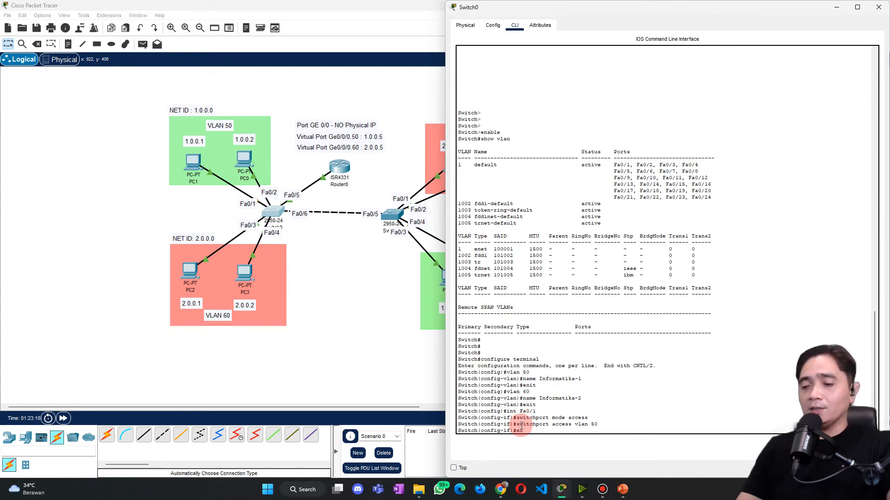
type("it")
key("Return")
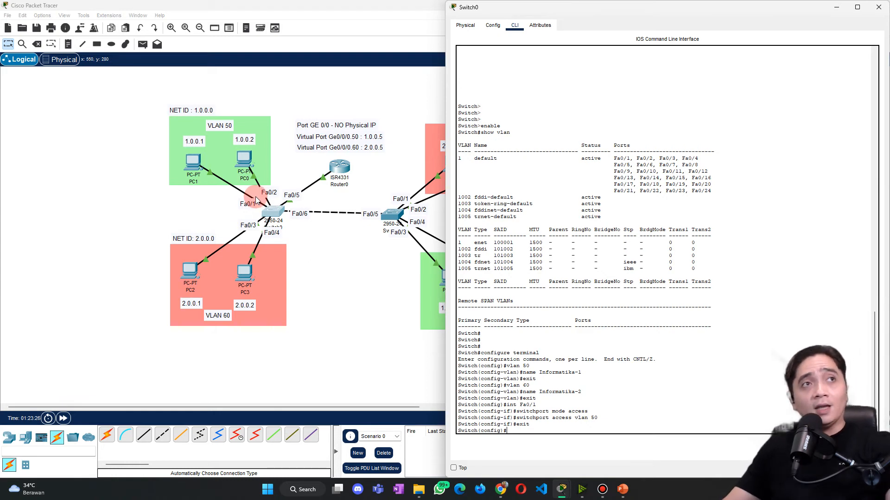
Step: Enter interface configuration for Fa0/2 on Switch0 and set its switchport mode to access
left_click(520, 431)
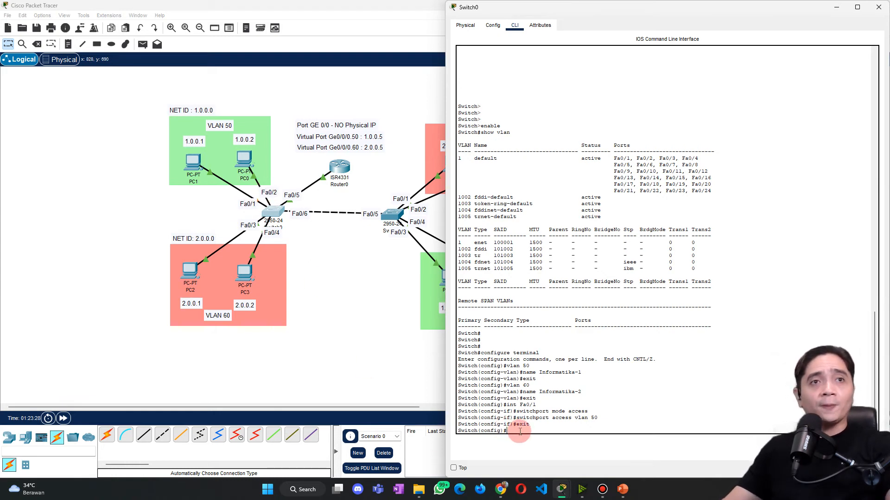
type("switchport mode access")
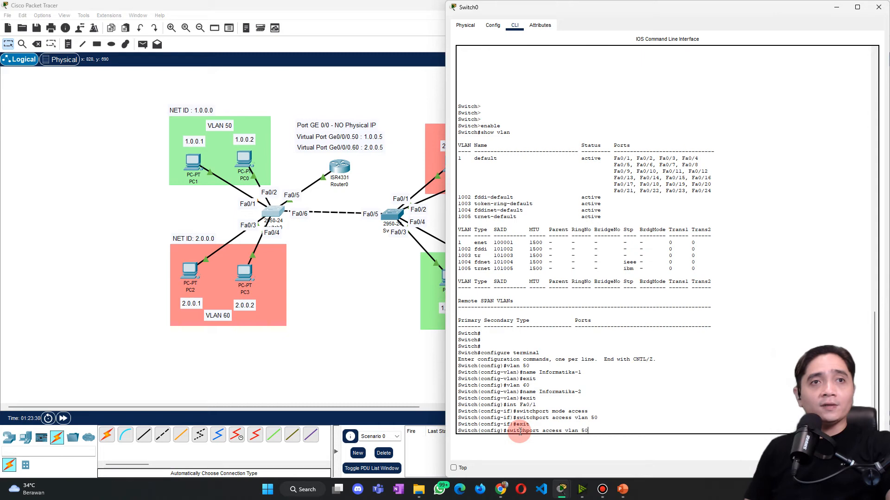
key("Up")
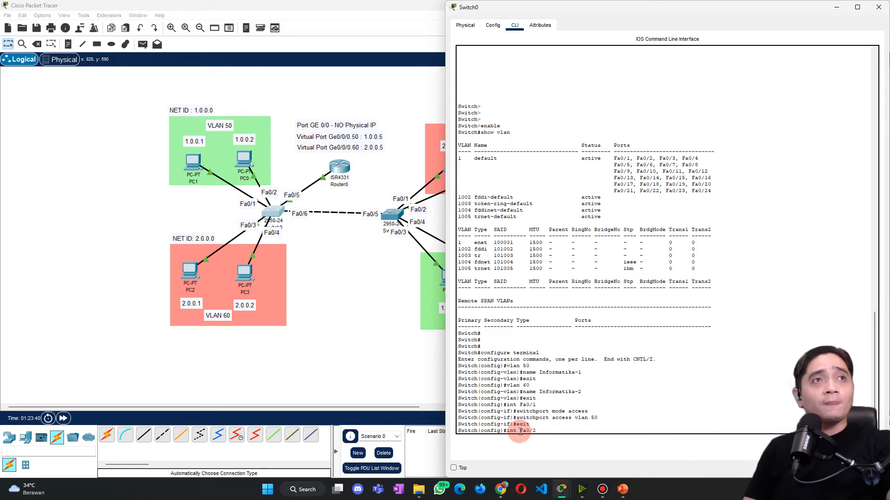
key("Return")
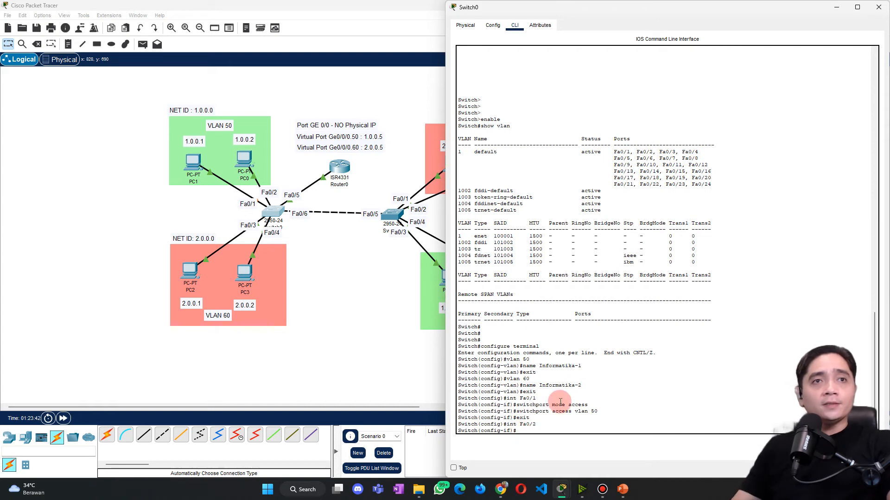
key("Up")
key("Up")
key("Up")
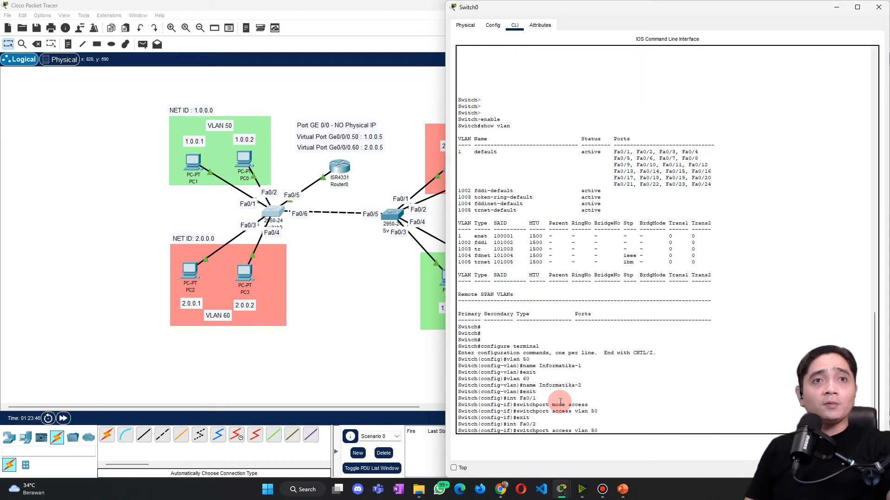
key("Up")
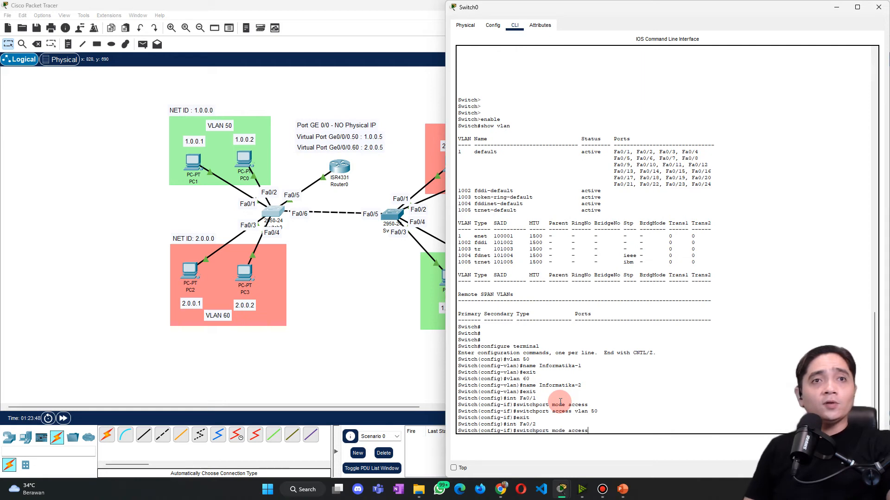
key("Return")
Step: Assign Switch0's Fa0/2 to access VLAN 50 and exit its interface configuration mode
key("Up")
key("Up")
key("Up")
key("Up")
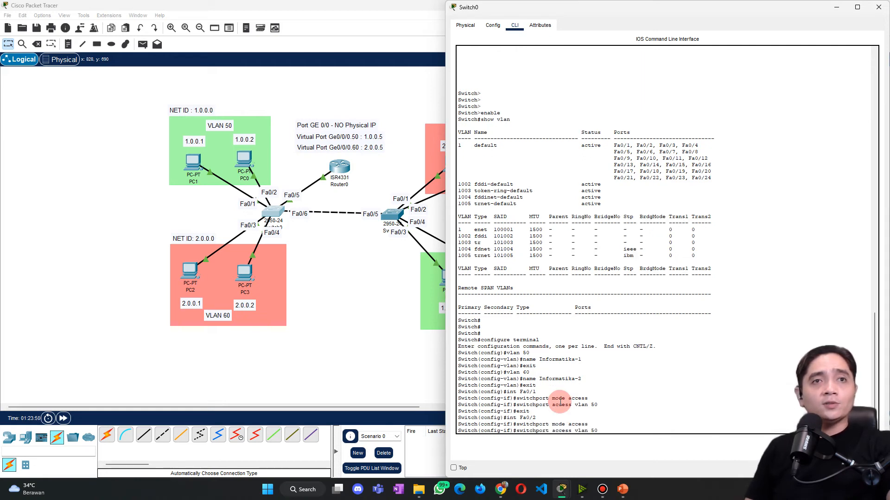
key("Return")
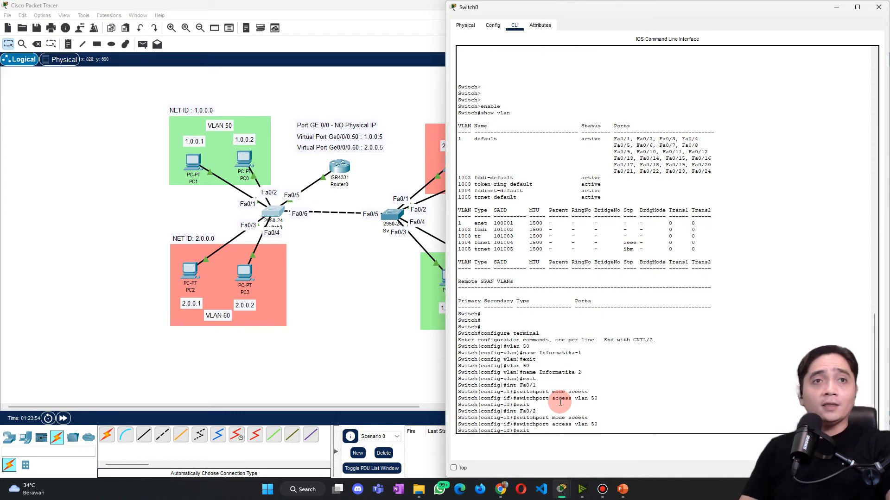
type("exit")
key("Return")
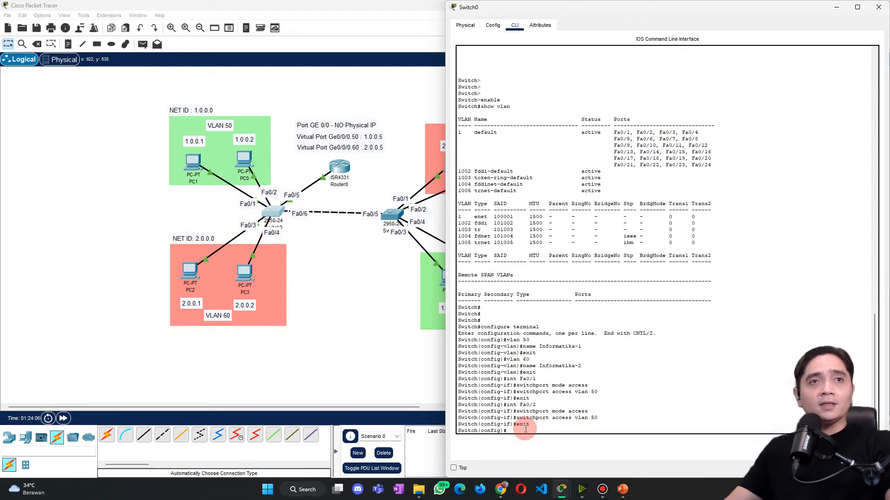
Step: Enter interface configuration for Fa0/3 on Switch0 and set its switchport mode to access
type("int Fa0/2")
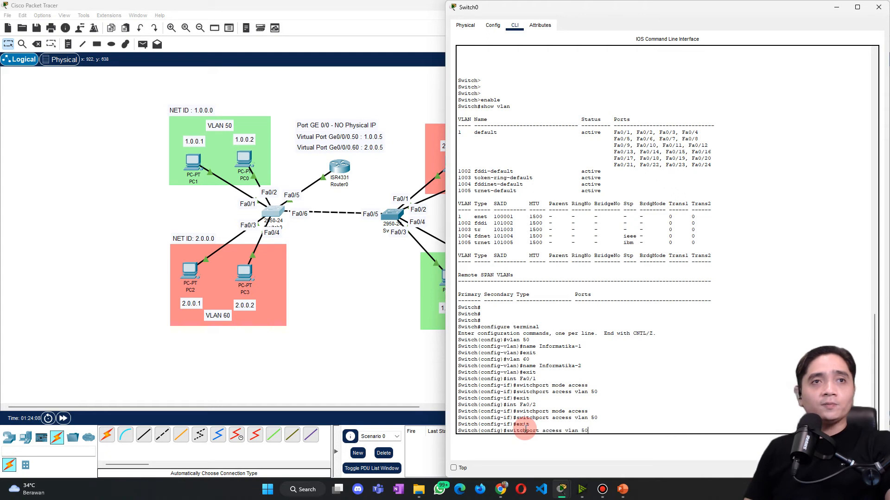
key("BackSpace")
type("3")
key("Return")
type("switchport mode access")
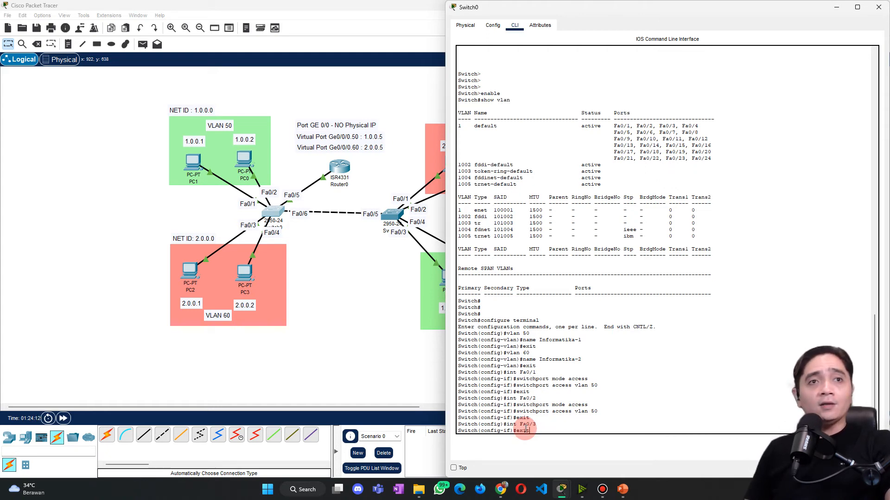
key("Return")
Step: Assign Switch0's Fa0/3 to access VLAN 60 and exit its interface configuration mode
type("switchport access vlan 50")
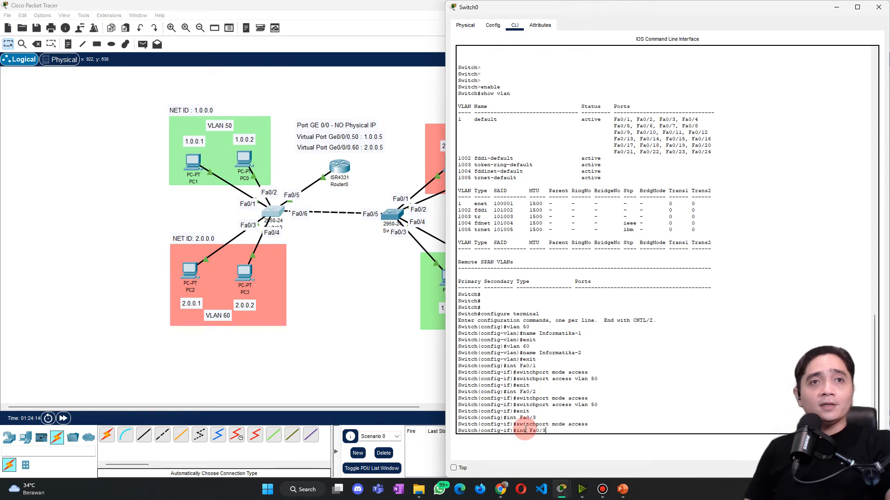
key("BackSpace")
key("BackSpace")
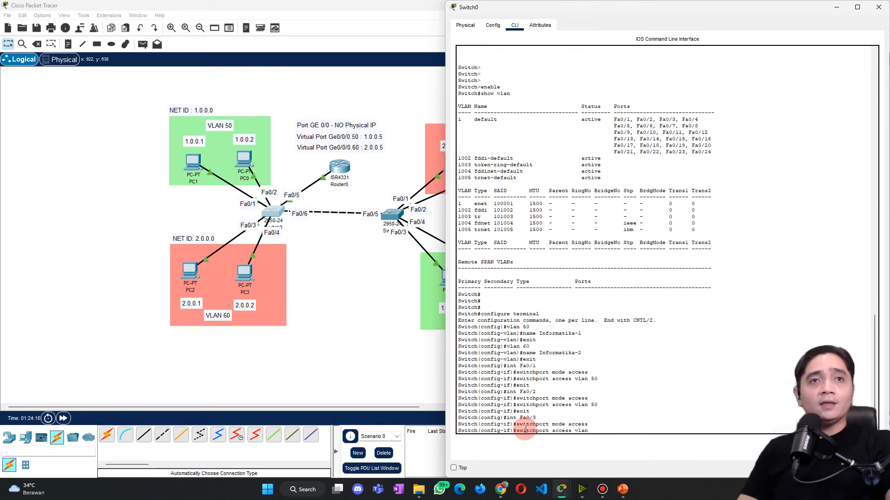
type("60")
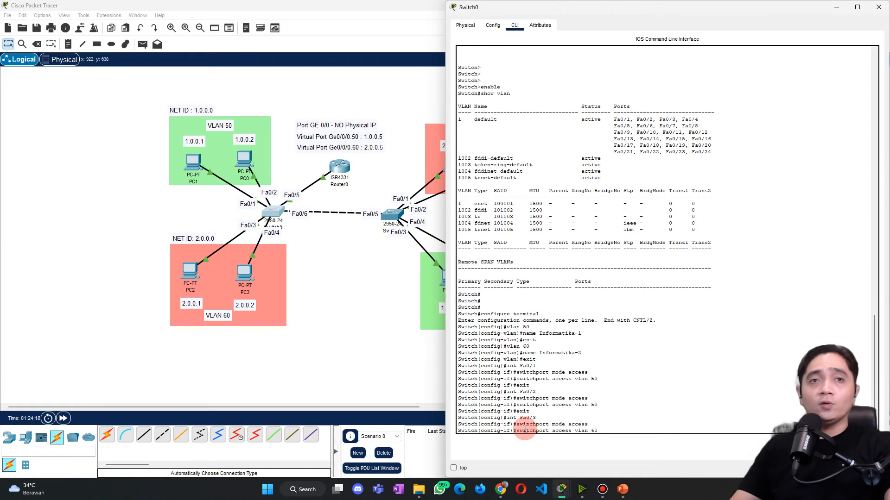
key("Return")
type("exit")
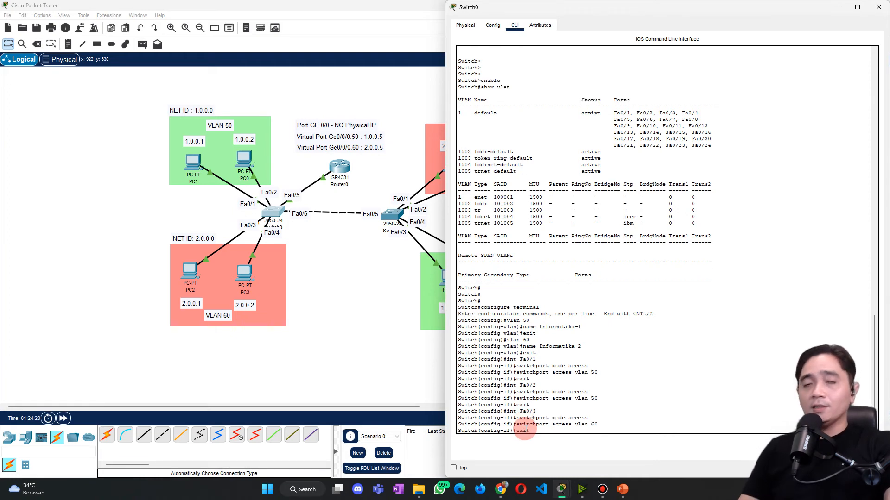
key("Return")
Step: Enter interface configuration for Fa0/4 on Switch0 and set its switchport mode to access
type("exit")
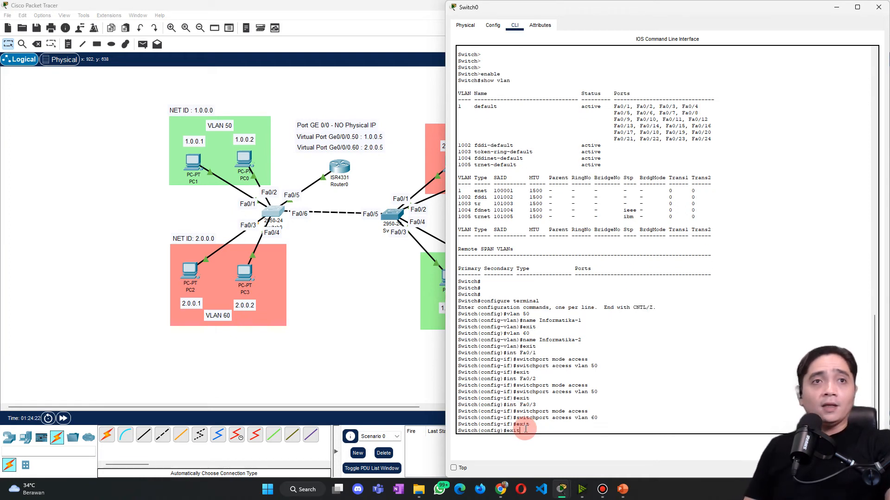
key("Up")
key("Up")
key("Up")
key("Up")
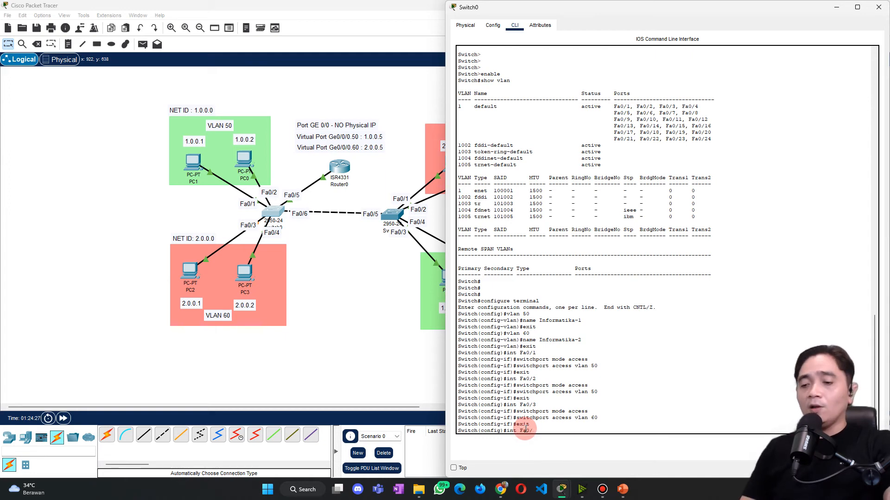
key("Return")
type("exit")
key("Up")
key("Up")
key("Up")
key("Up")
key("Return")
Step: Assign Switch0's Fa0/4 to access VLAN 60 and exit its interface configuration mode
key("Up")
key("Up")
key("Up")
key("Up")
key("Return")
type("exit")
key("Return")
Step: Exit global configuration mode on Switch0 to return to the privileged prompt
left_click(382, 211)
left_click(310, 219)
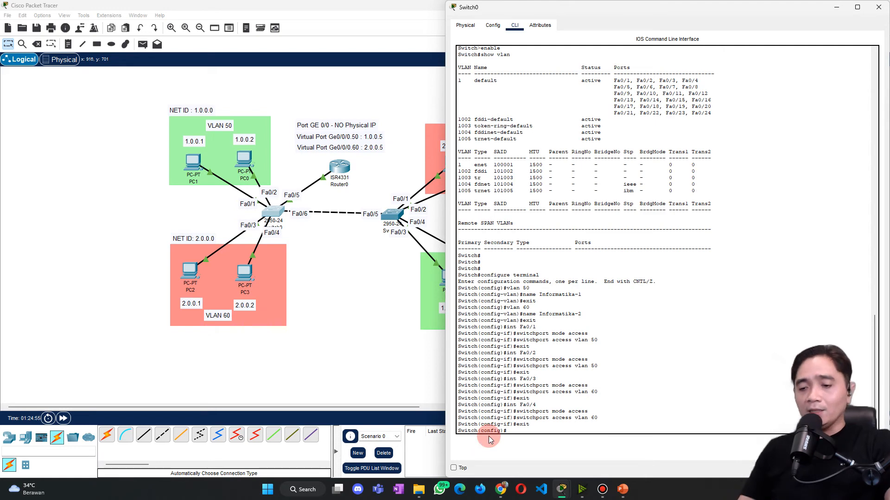
type("it")
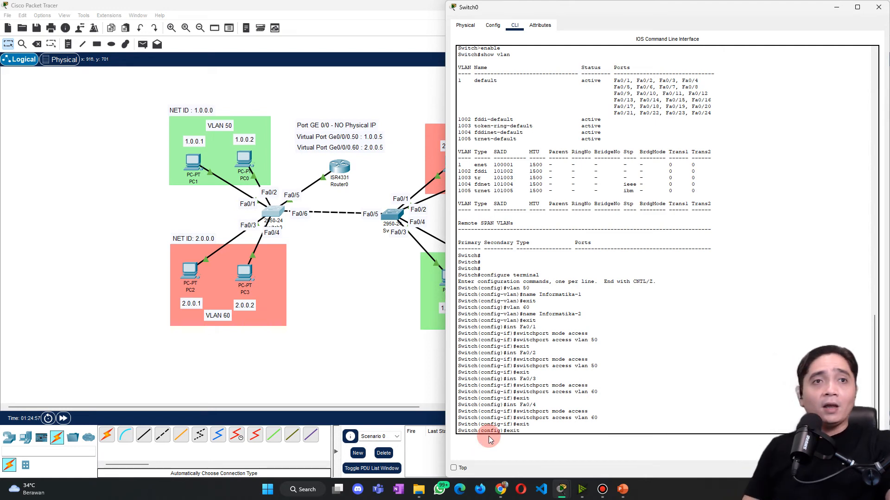
key("Return")
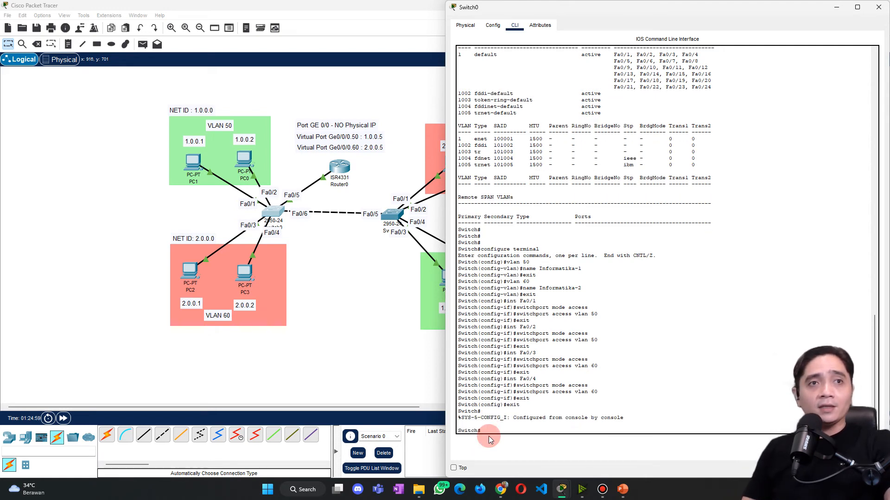
Step: Display Switch0's VLAN table with sh vlan, check the ports listed for VLANs 50 and 60, and close its configuration window
type("sh vlan")
key("Return")
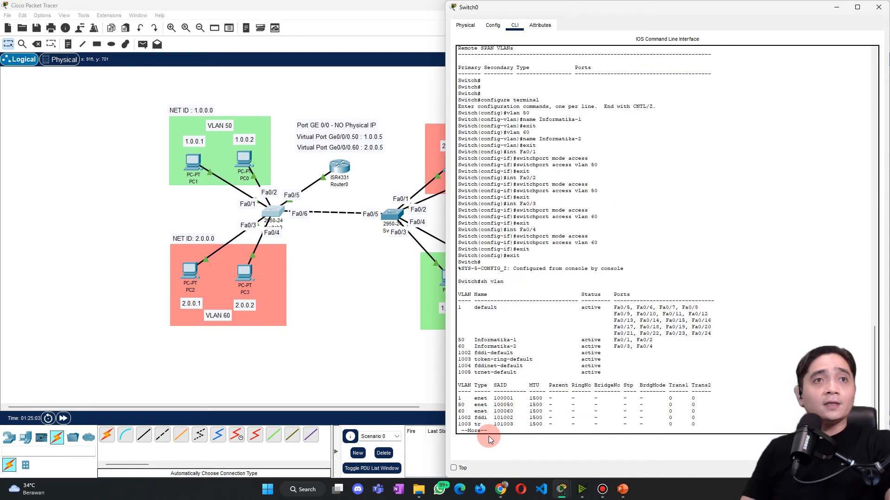
left_click_drag(455, 340, 519, 345)
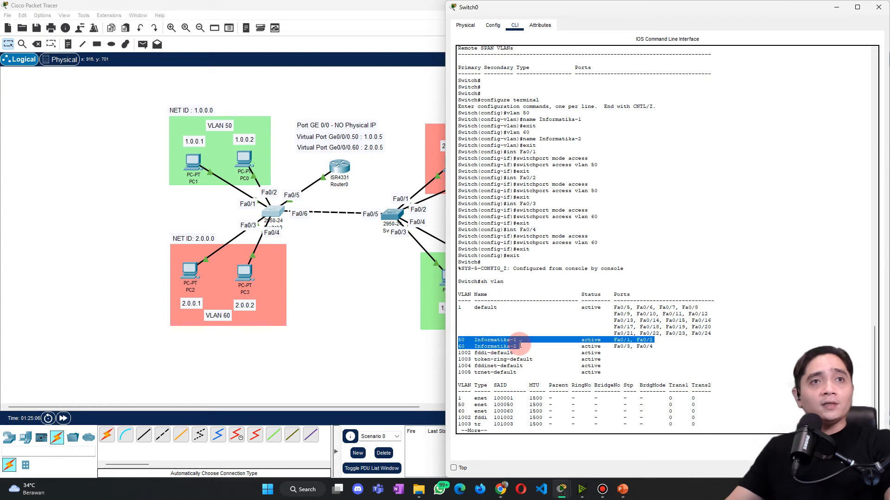
left_click(611, 348)
left_click_drag(614, 340, 646, 347)
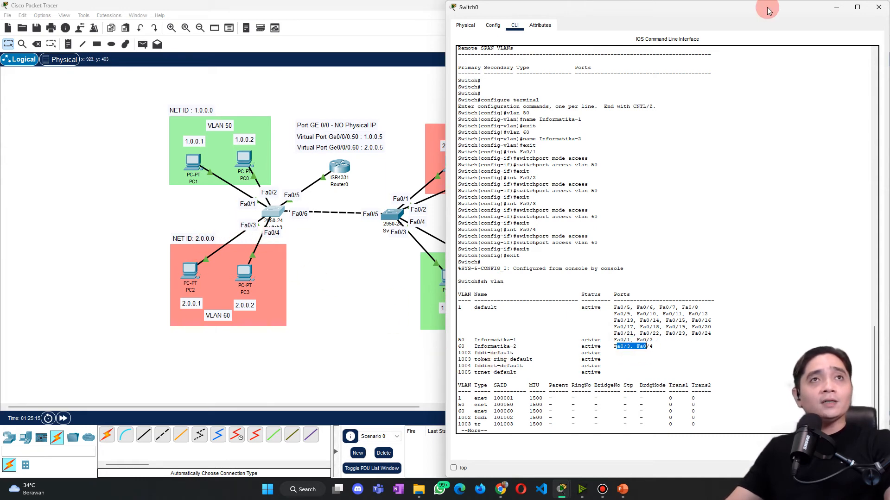
left_click(876, 8)
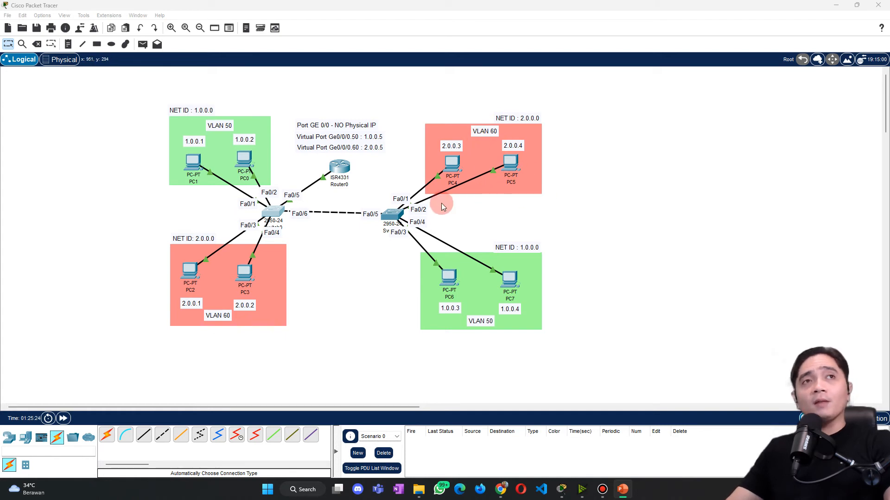
Step: Open Switch1's command line and enter interface configuration for Fa0/1
left_click(387, 213)
left_click_drag(467, 86, 727, 157)
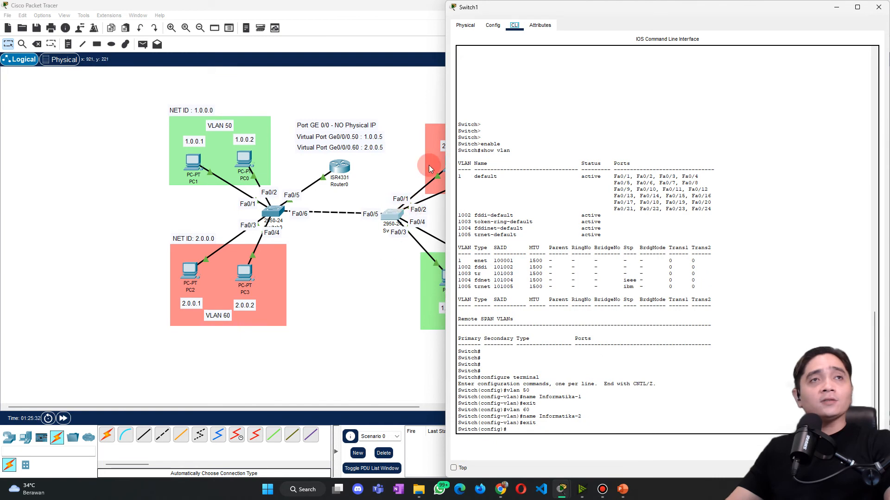
left_click_drag(617, 12, 619, 93)
left_click(573, 224)
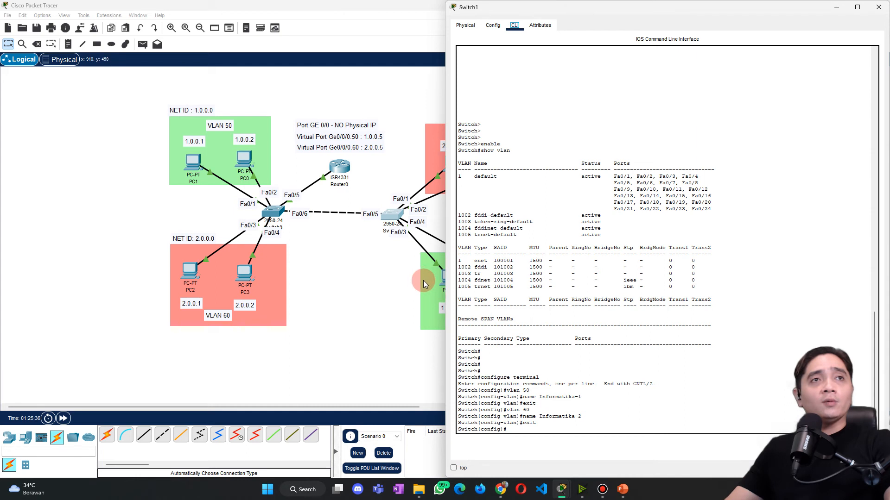
left_click(543, 429)
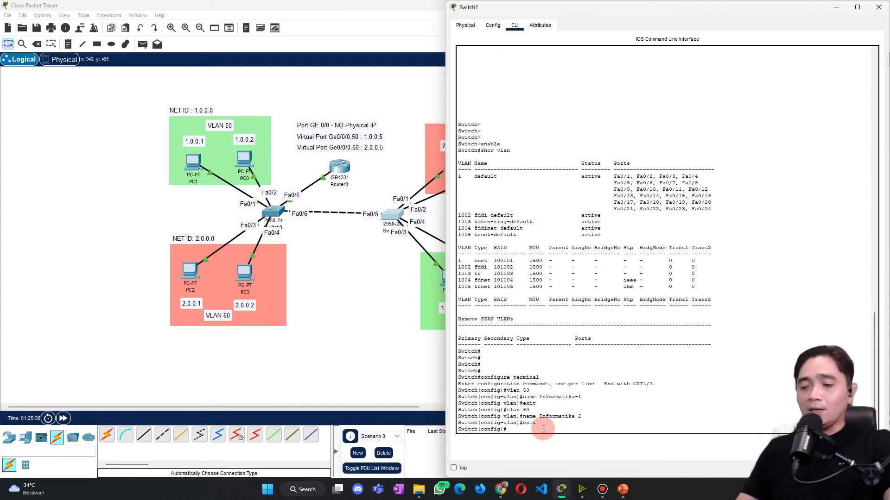
type("int ")
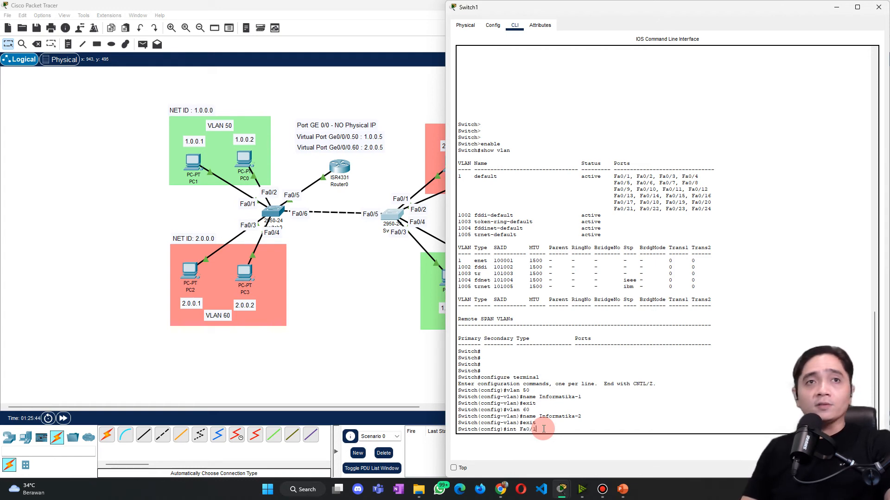
type("Fa0/1")
key("Return")
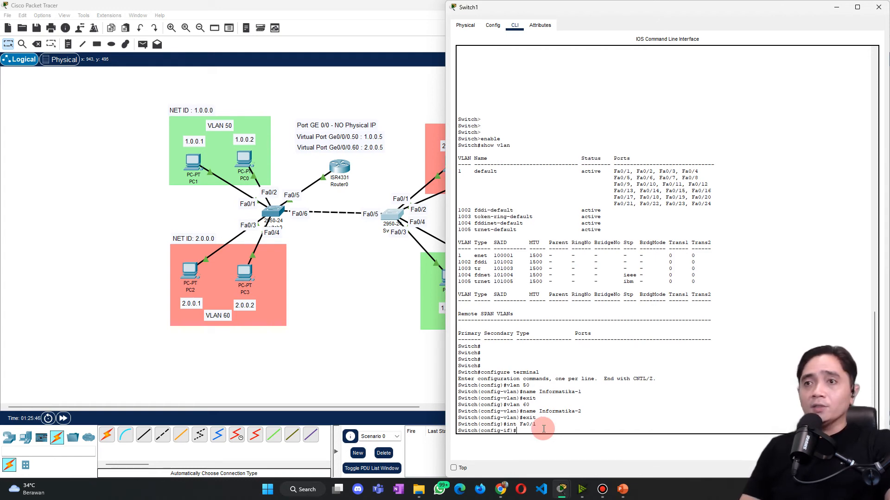
Step: Set Switch1's Fa0/1 to access mode on VLAN 60 and exit its interface configuration mode
type("switc")
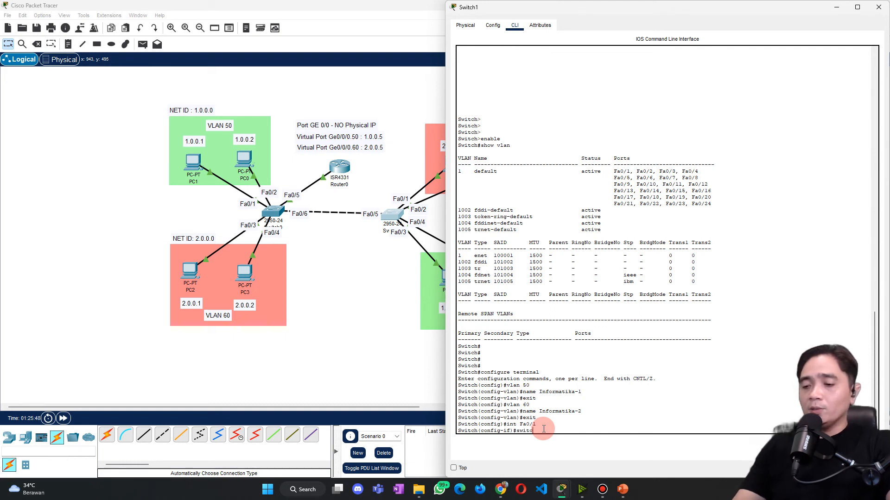
type("hport mode a")
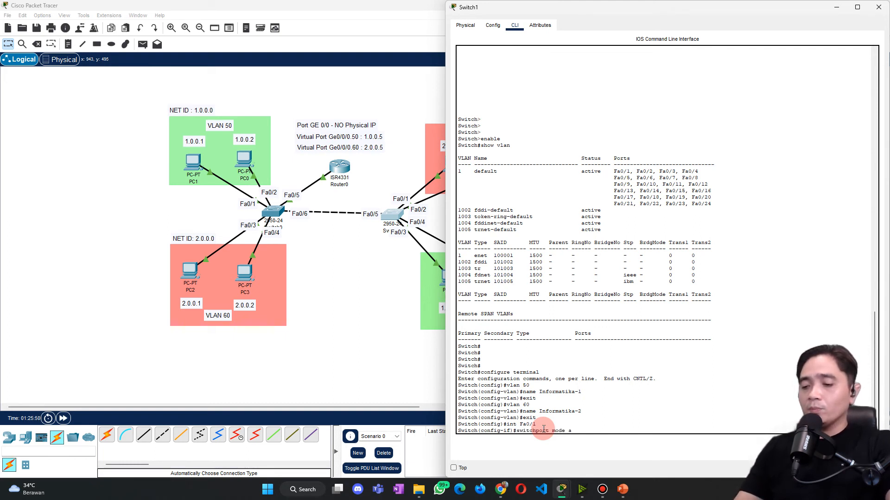
type("ccess")
key("Return")
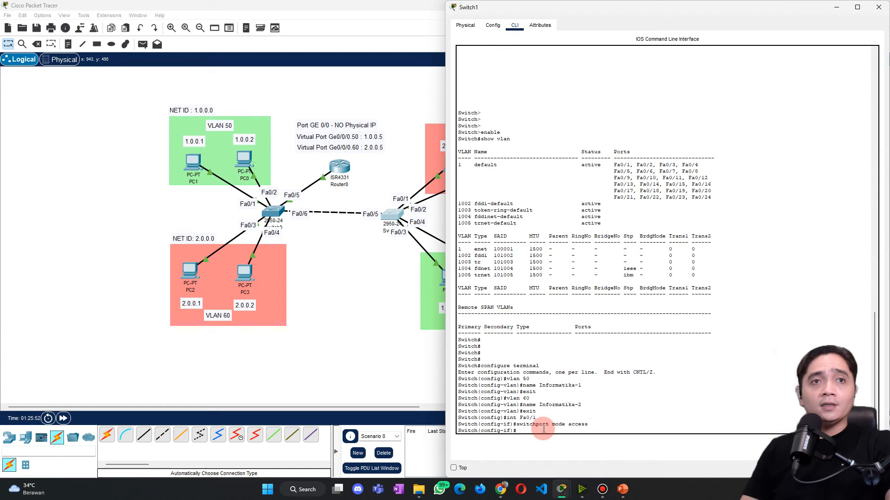
type("switchport")
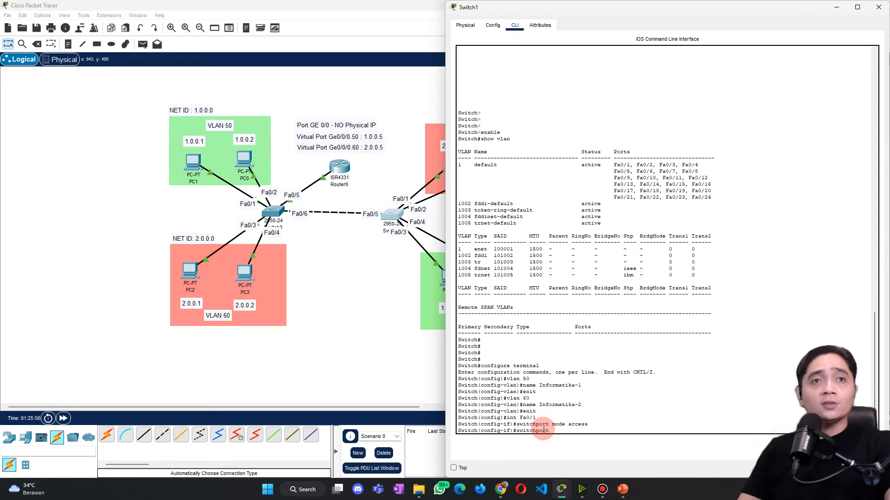
type(" access vlan 60")
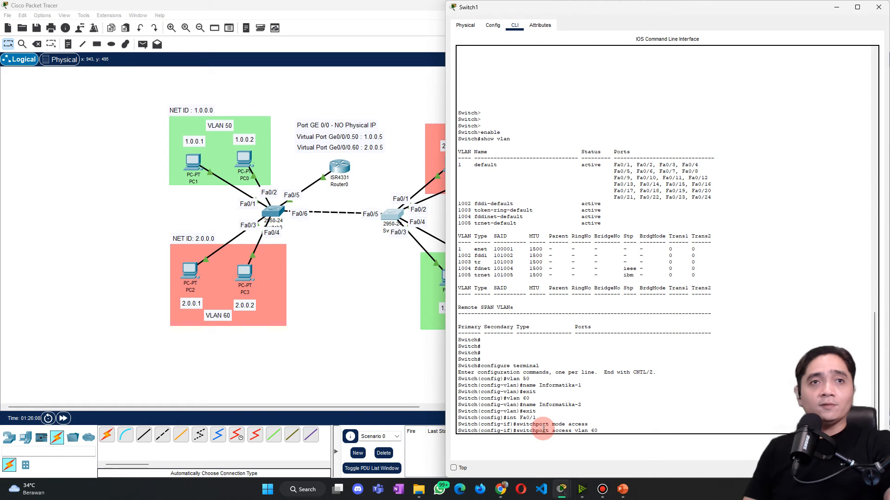
key("Return")
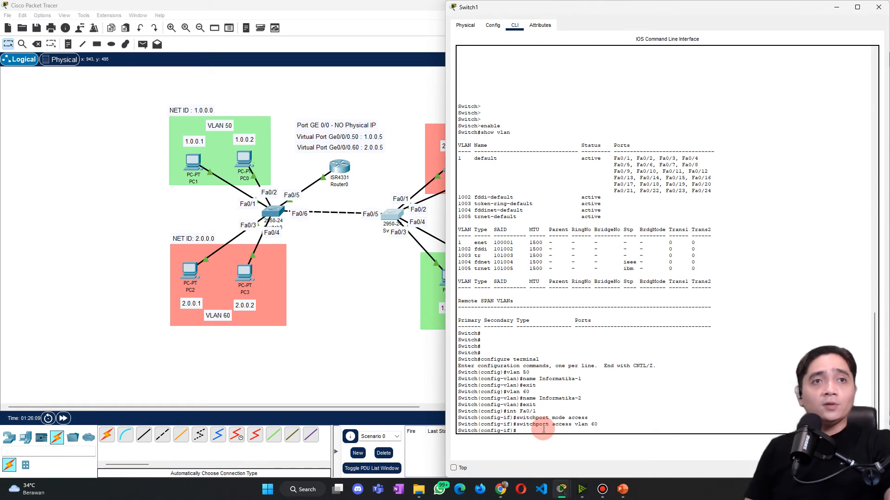
type("exit")
key("Return")
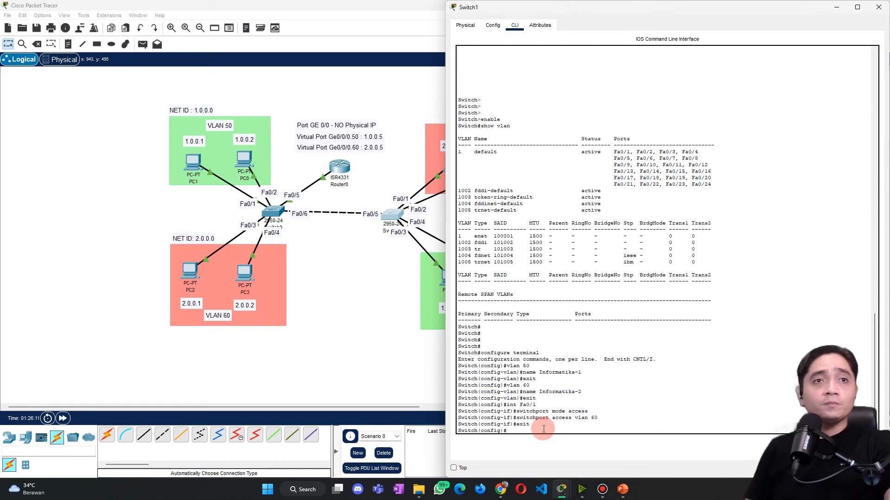
Step: Enter interface configuration for Fa0/2 on Switch1 and set its switchport mode to access
type("switchport mode access")
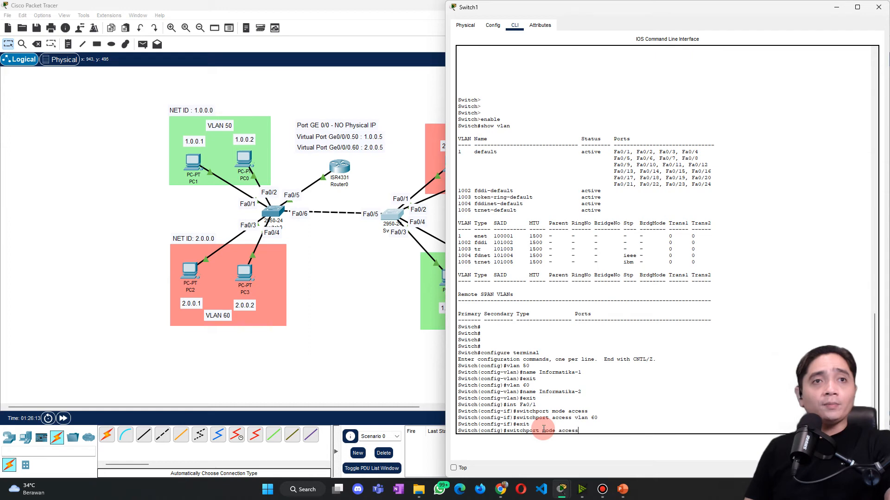
key("Up")
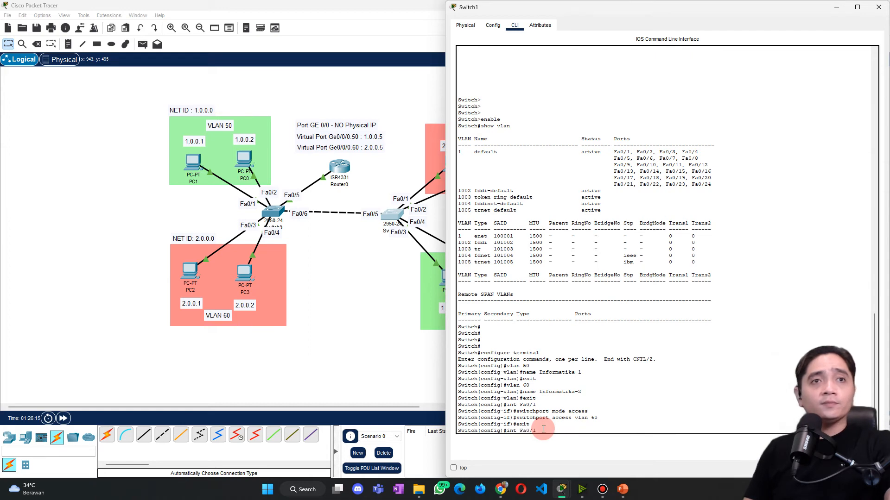
type("2")
key("Return")
type("switchport mode access")
key("Return")
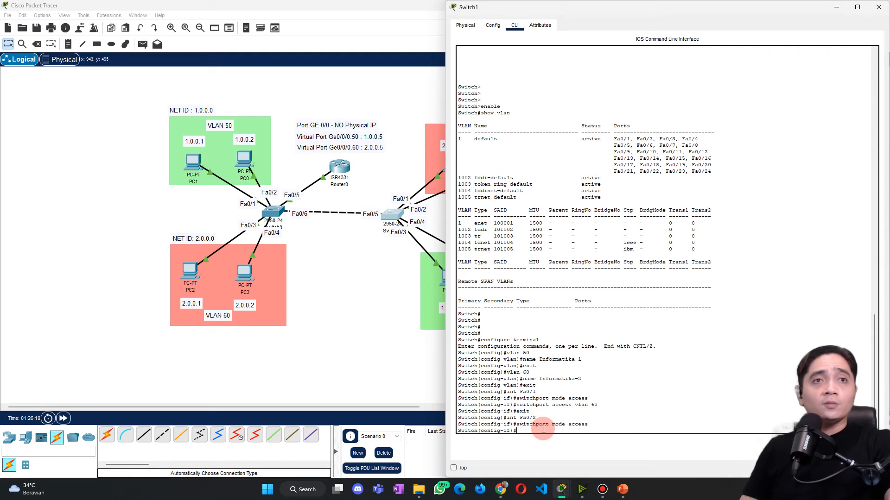
Step: Assign Switch1's Fa0/2 to access VLAN 60 and exit its interface configuration mode
key("Up")
key("Up")
key("Up")
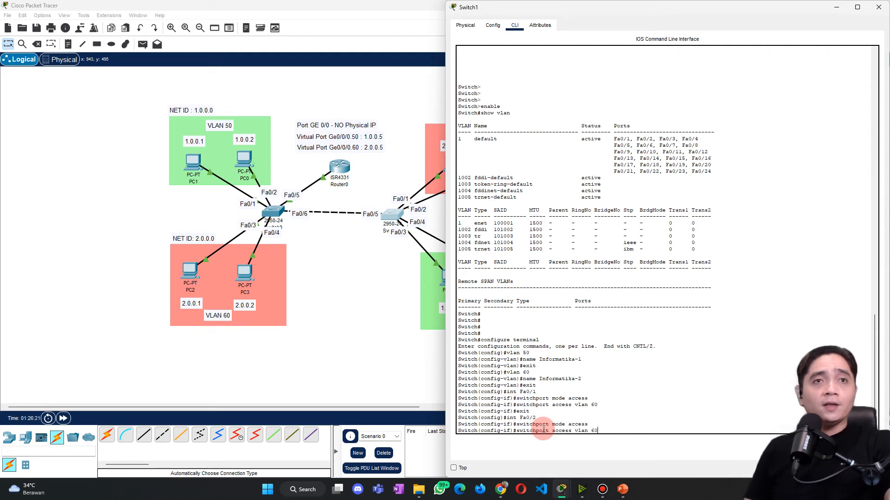
key("Return")
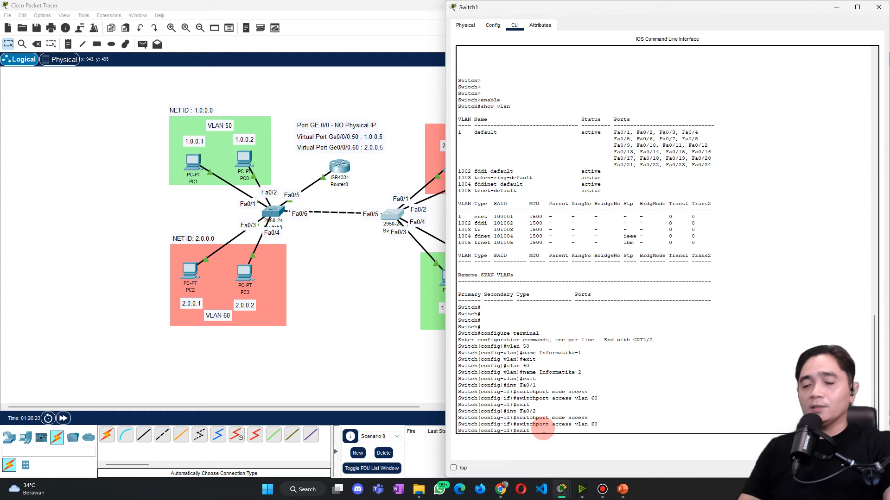
type("exit")
key("Return")
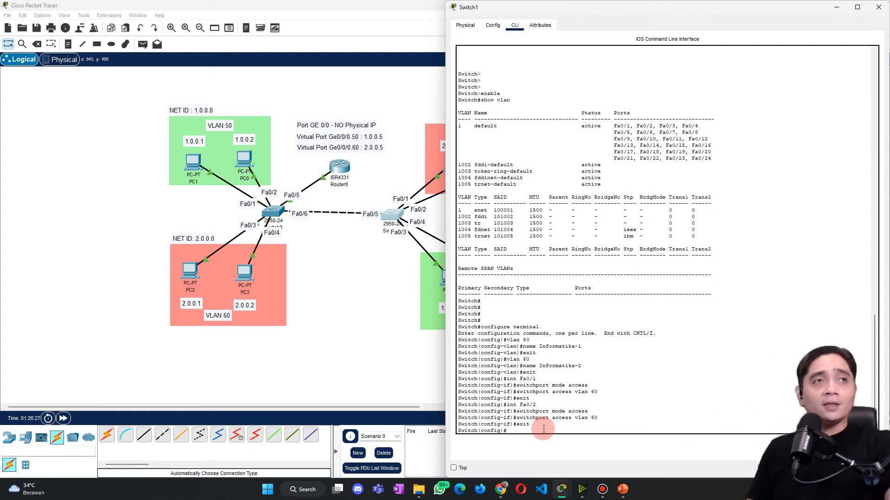
Step: Enter interface configuration for Fa0/3 on Switch1 and set its switchport mode to access
key("Up")
key("Up")
key("Up")
key("Up")
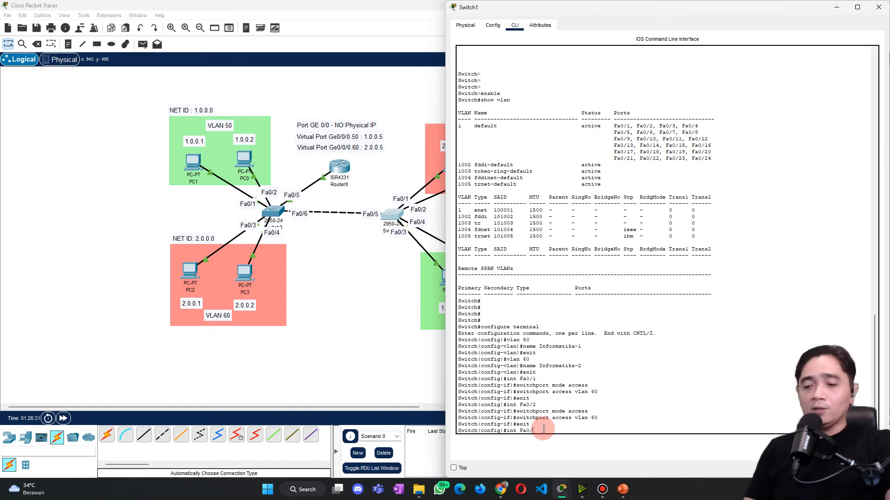
key("Return")
key("Up")
key("Up")
key("Up")
key("Up")
key("Return")
Step: Assign Switch1's Fa0/3 to access VLAN 50 and exit its interface configuration mode
key("Up")
key("Up")
key("Up")
key("Up")
key("BackSpace")
key("BackSpace")
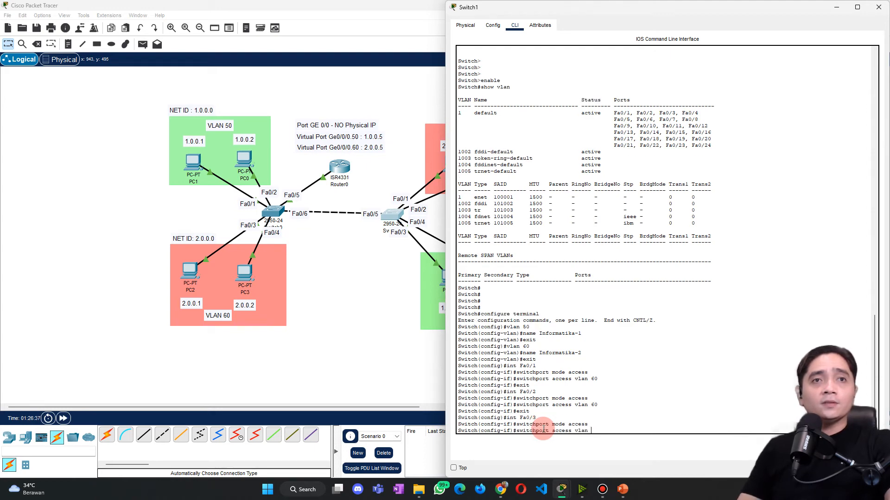
type("50")
key("Return")
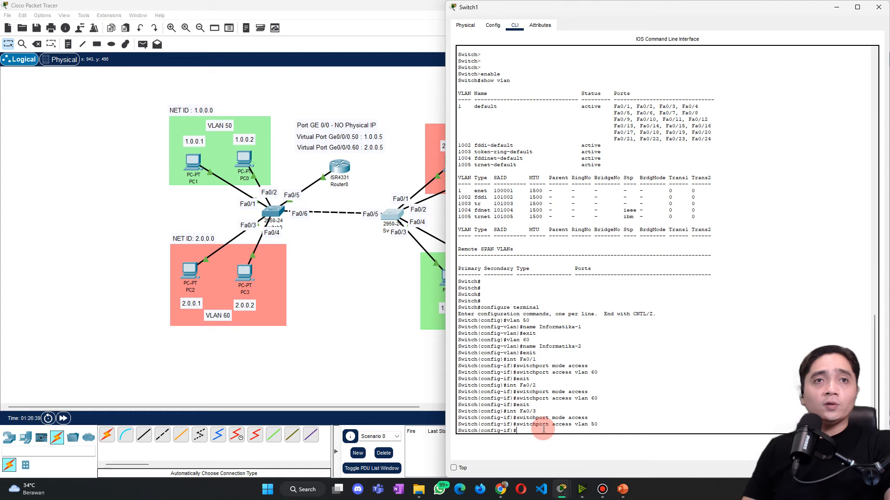
type("exi")
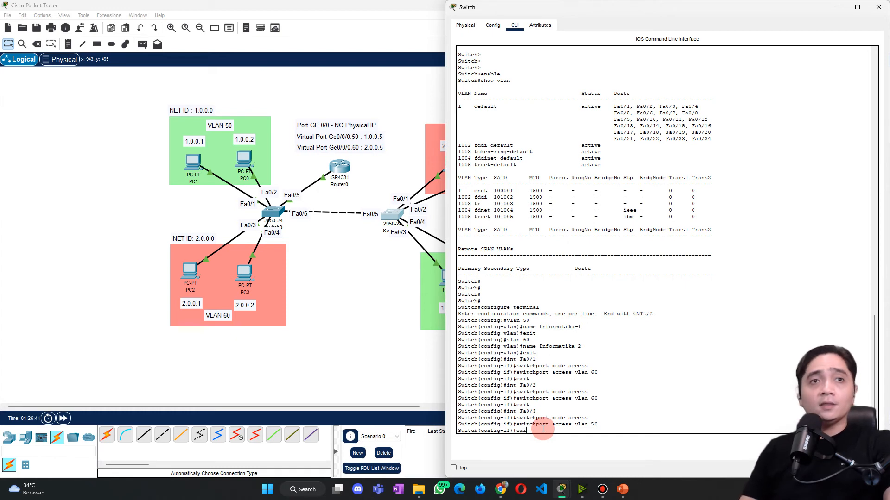
type("t")
key("Return")
Step: Enter interface configuration for Fa0/4 on Switch1 and set its switchport mode to access
type("exit")
key("Up")
key("Up")
key("Up")
key("Up")
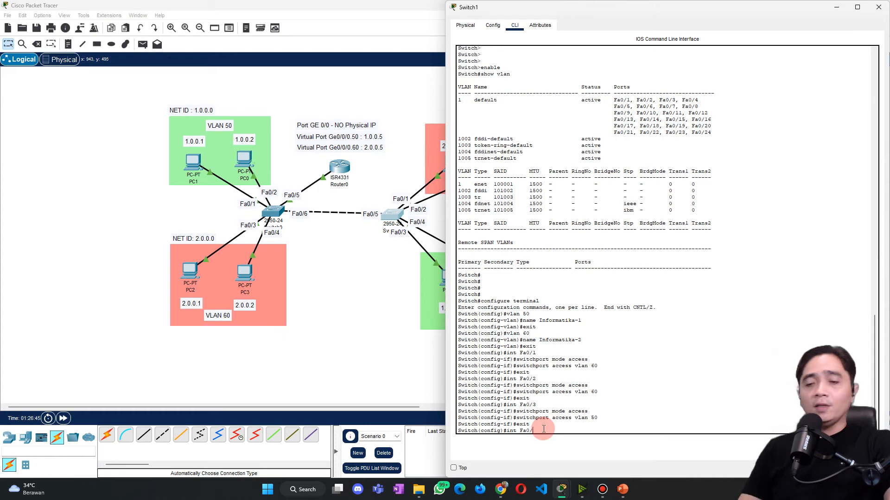
key("Return")
key("Up")
key("Up")
key("Up")
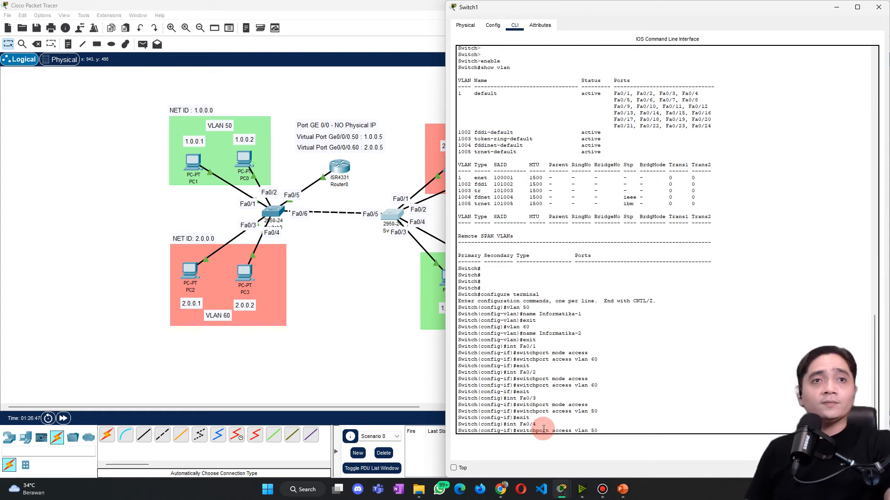
key("Up")
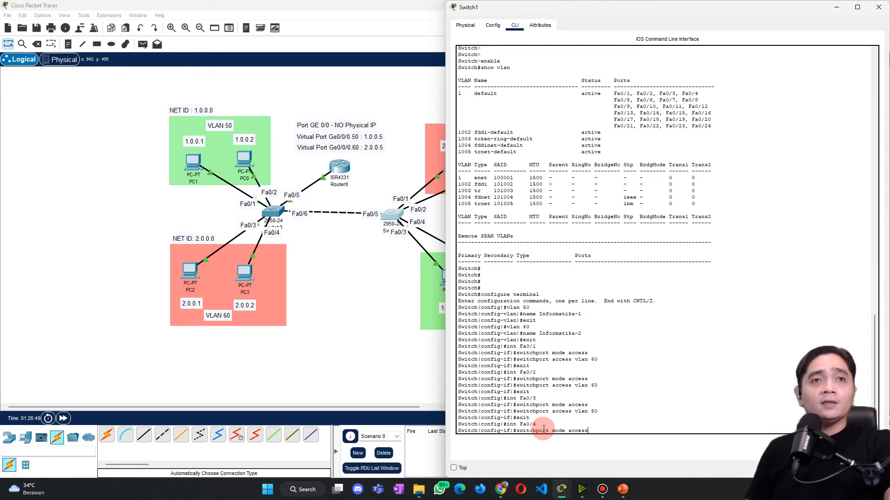
key("Return")
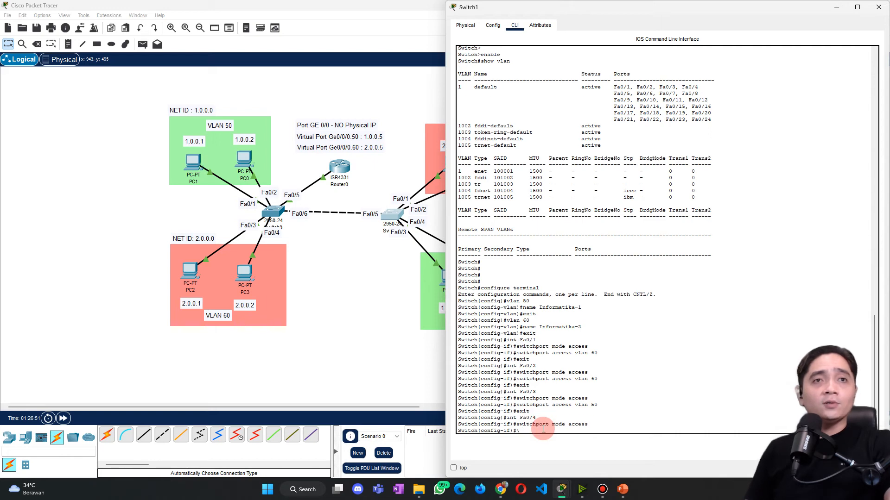
Step: Assign Switch1's Fa0/4 to access VLAN 50 and exit configuration mode back to the privileged prompt
key("Up")
key("Up")
key("Up")
key("Up")
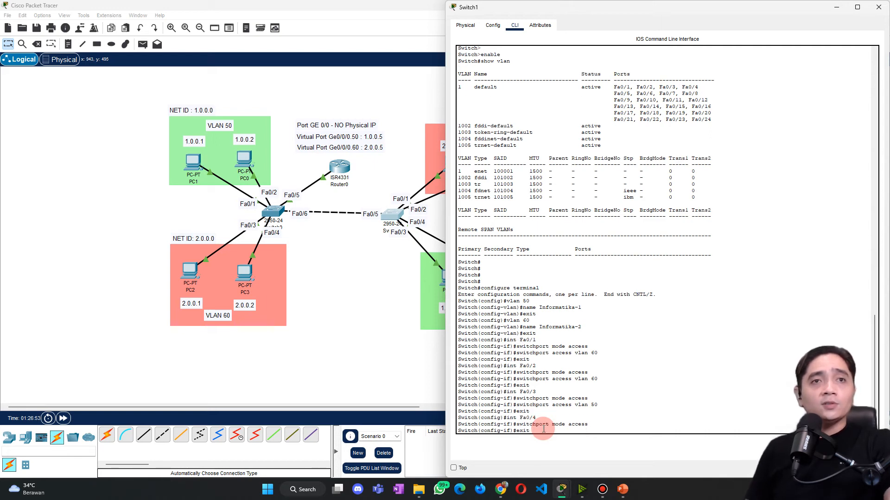
key("Return")
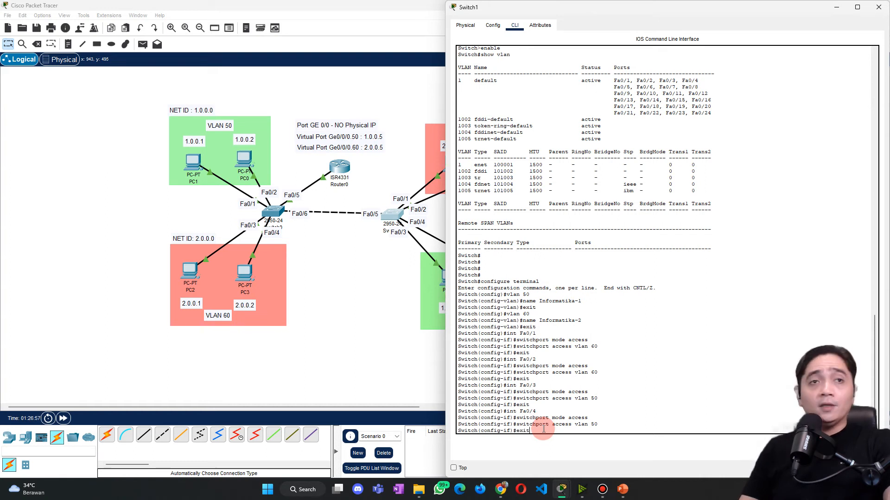
key("Return")
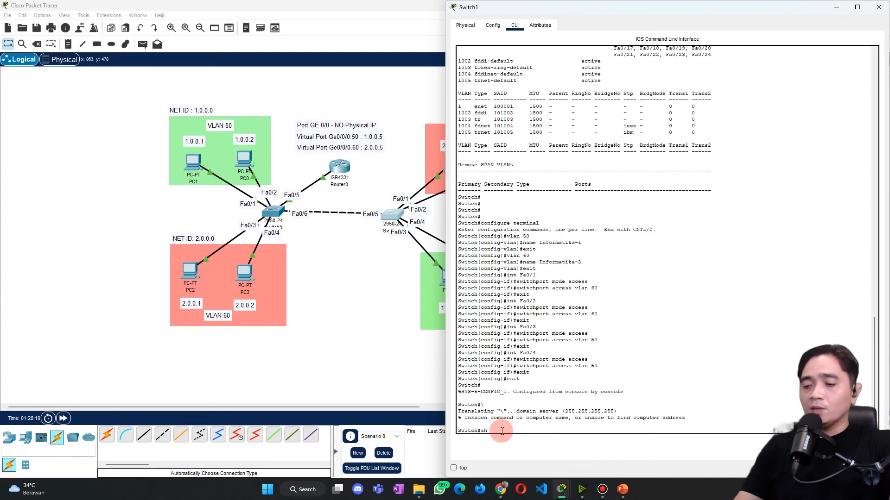
Step: Display Switch1's VLAN table with sh vlan to check the ports assigned to VLANs 50 and 60
type("v")
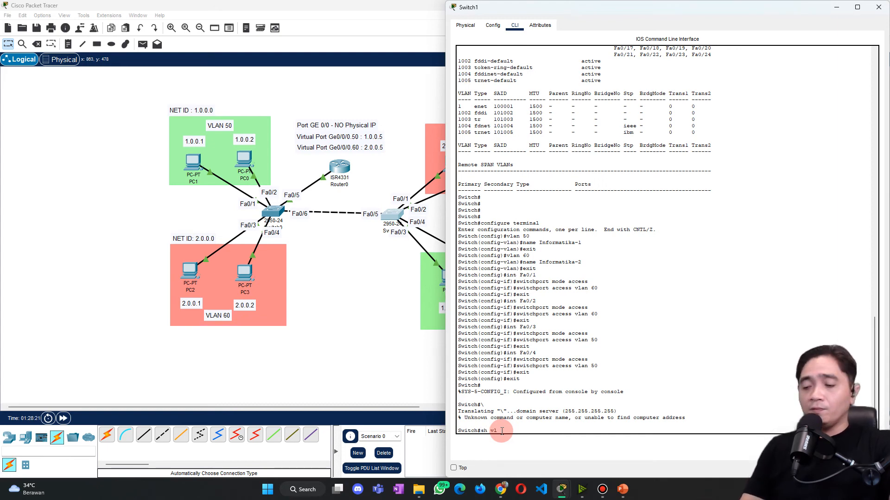
type("lan")
key("Return")
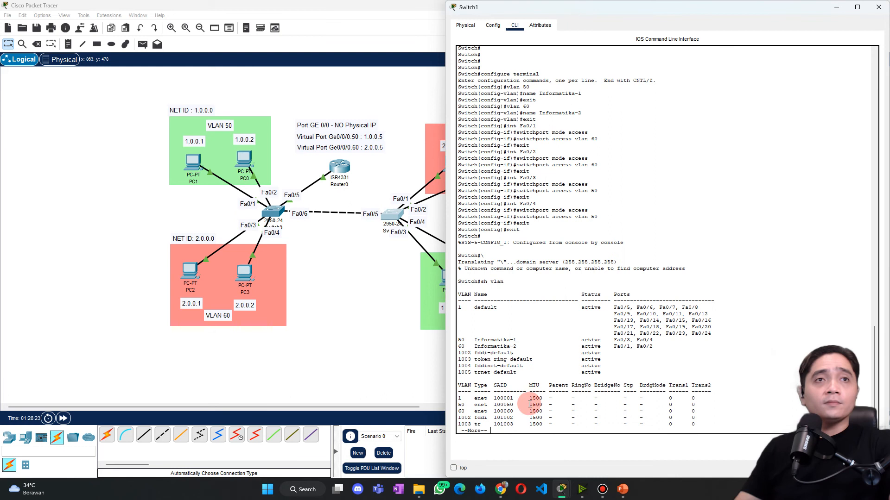
Step: Check the ports listed for VLANs 50 and 60 in Switch1's VLAN table and return to the topology
left_click_drag(455, 340, 652, 341)
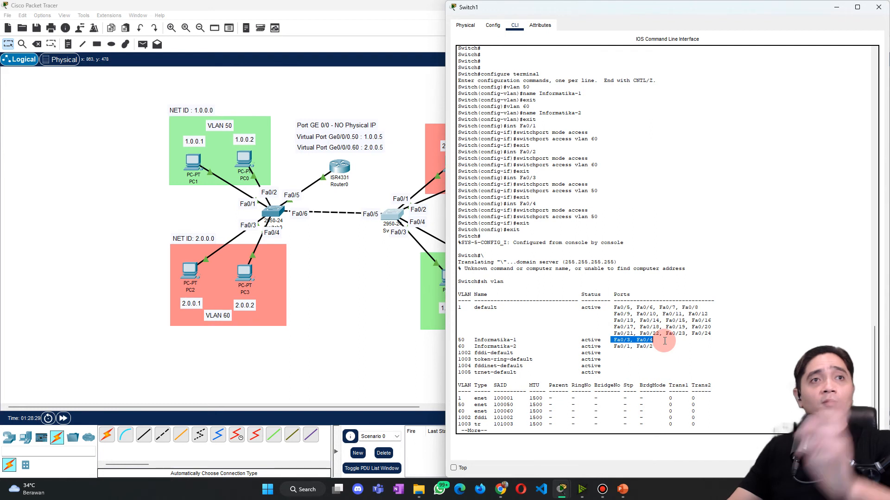
left_click_drag(612, 346, 633, 351)
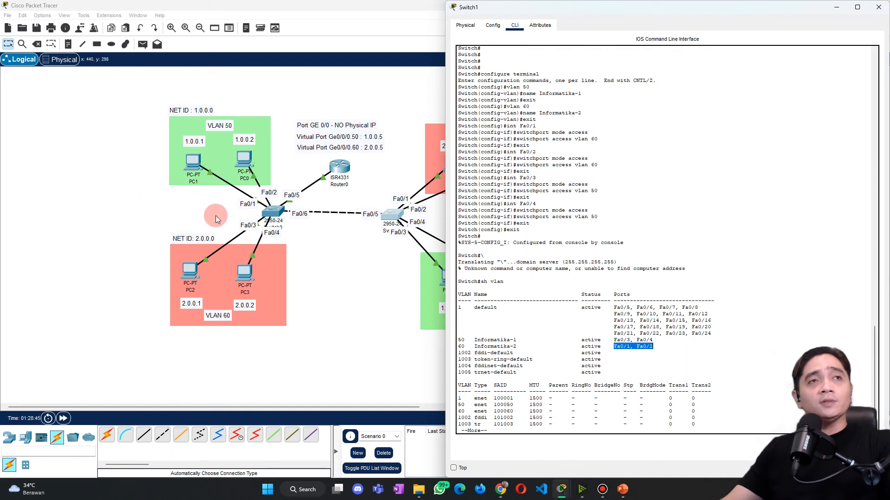
left_click(363, 290)
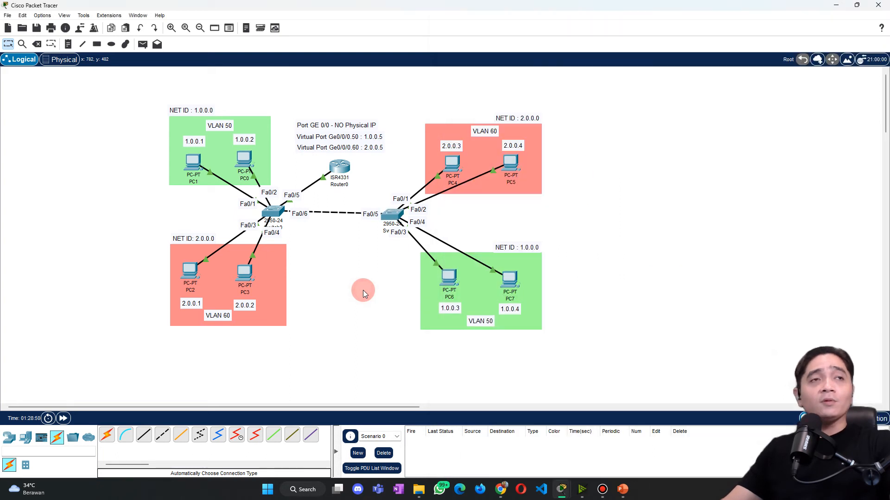
Step: Send a simple PDU from PC4 to PC3 to test VLAN 60 connectivity across the two switches
left_click(142, 45)
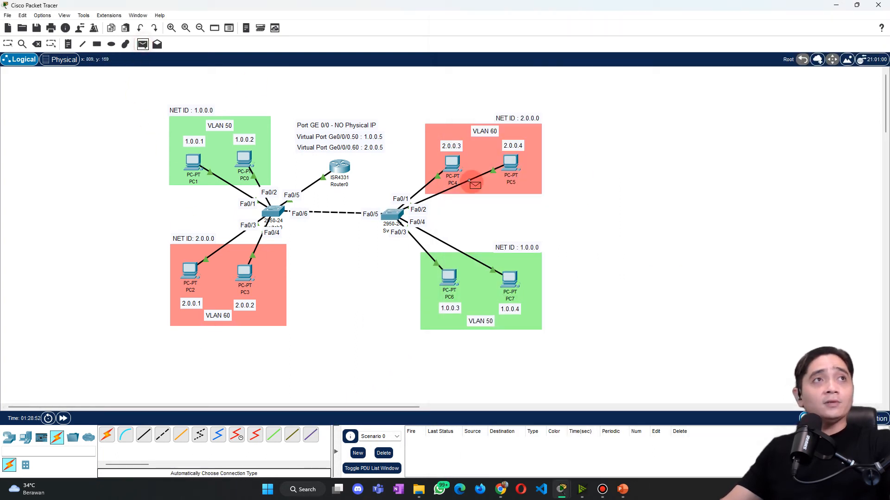
left_click(450, 165)
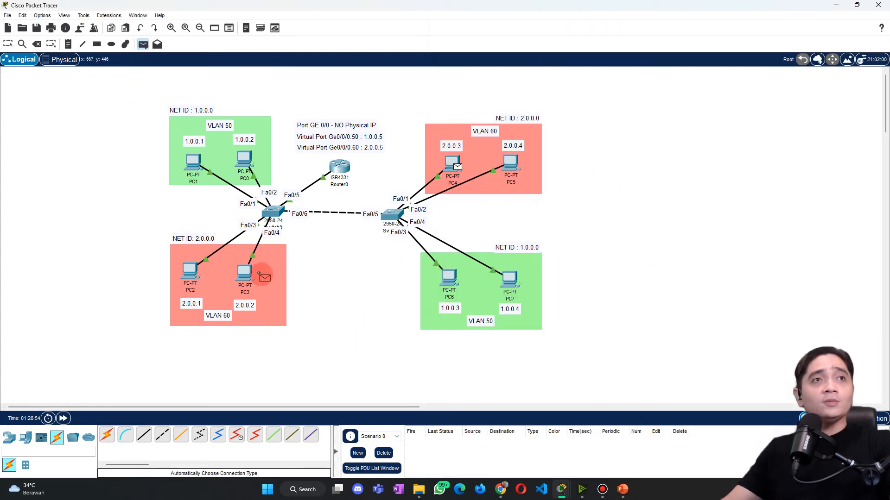
left_click(246, 273)
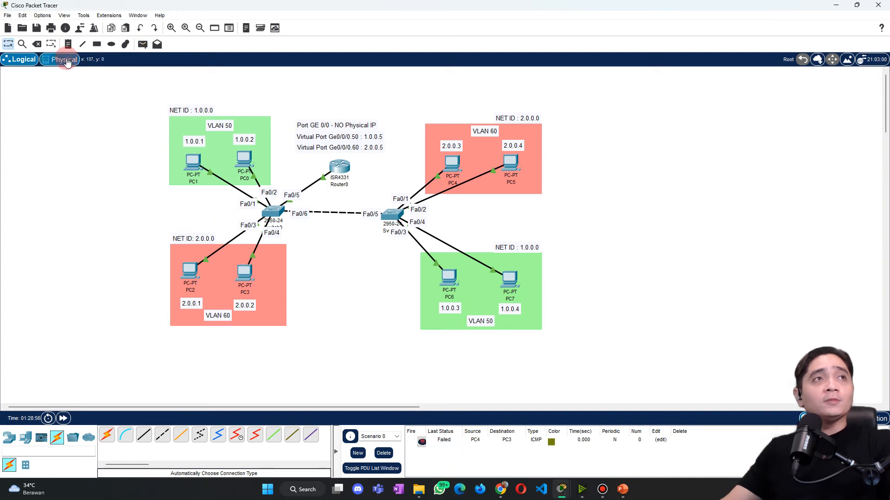
Step: Send a simple PDU from PC0 to PC6 to test VLAN 50 connectivity across the two switches
left_click(141, 44)
left_click(234, 149)
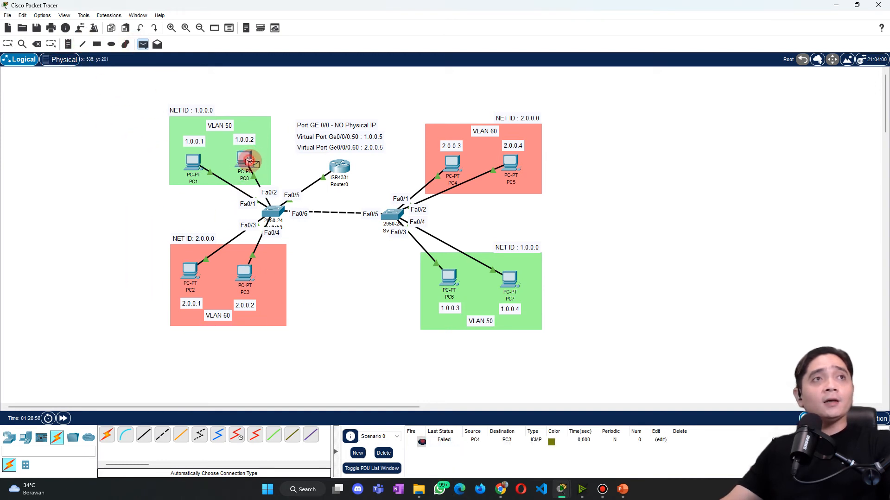
left_click(451, 276)
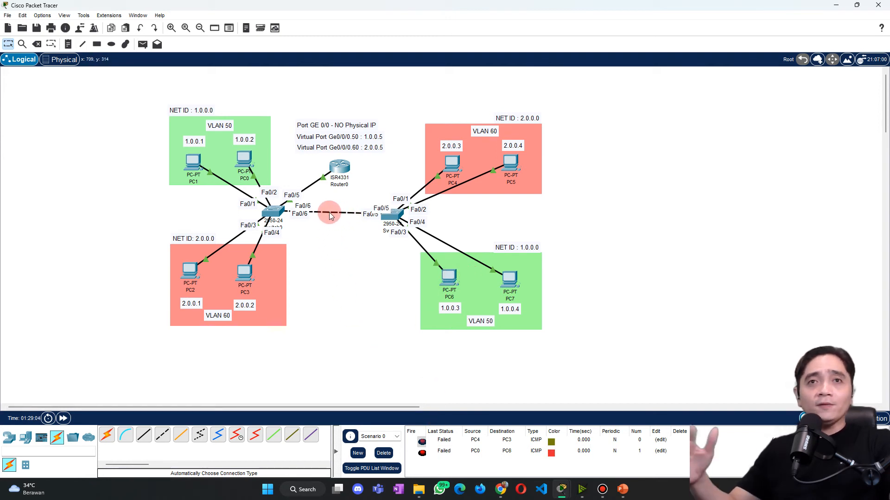
Step: Test VLAN 60 connectivity within Switch1 by sending a simple PDU from PC4 to PC5, and clear the PDU list
left_click(143, 44)
left_click(512, 165)
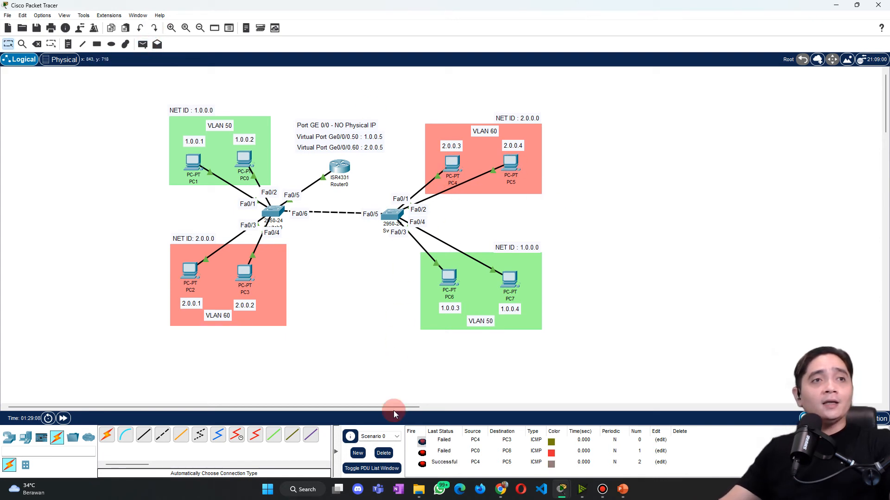
left_click(383, 453)
Step: Test VLAN 50 connectivity within Switch1 by sending a simple PDU from PC6 to PC7, and clear the PDU list
left_click(143, 44)
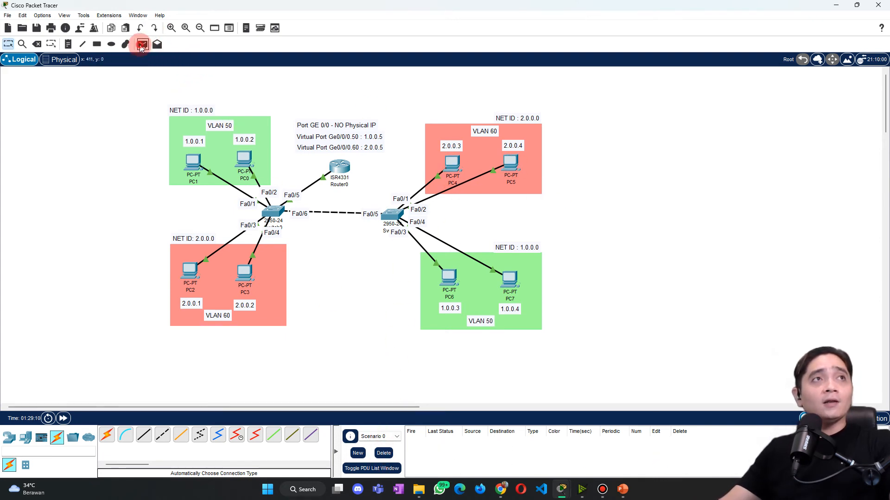
left_click(449, 277)
left_click(509, 280)
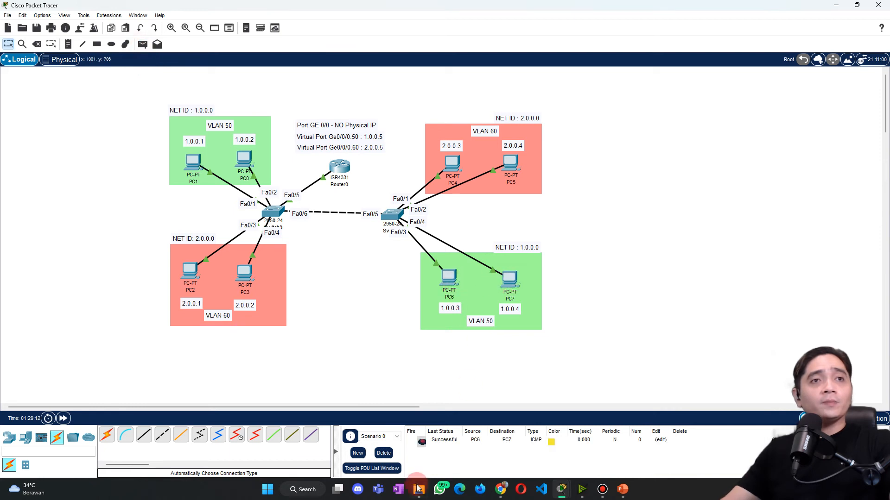
left_click(383, 453)
Step: Test connectivity between VLANs 50 and 60 by sending simple PDUs from PC4 to PC6 and from PC0 to PC3
left_click(156, 45)
left_click(452, 163)
left_click(449, 278)
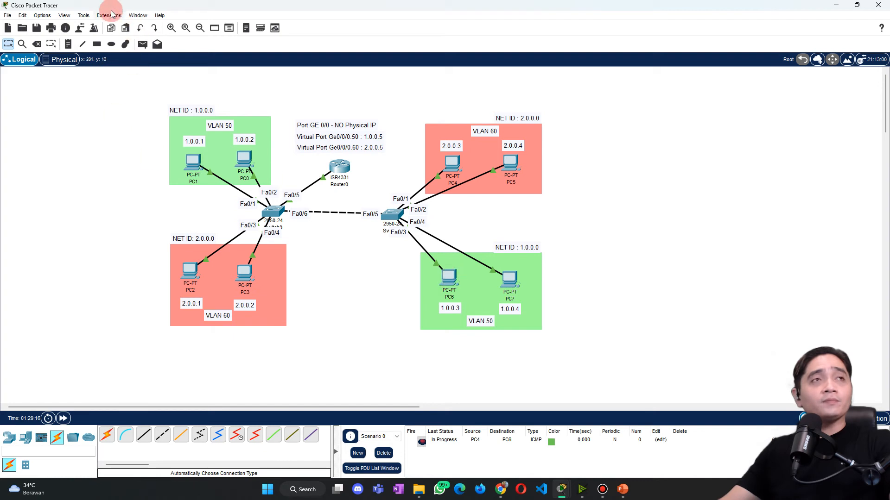
left_click(143, 44)
left_click(245, 274)
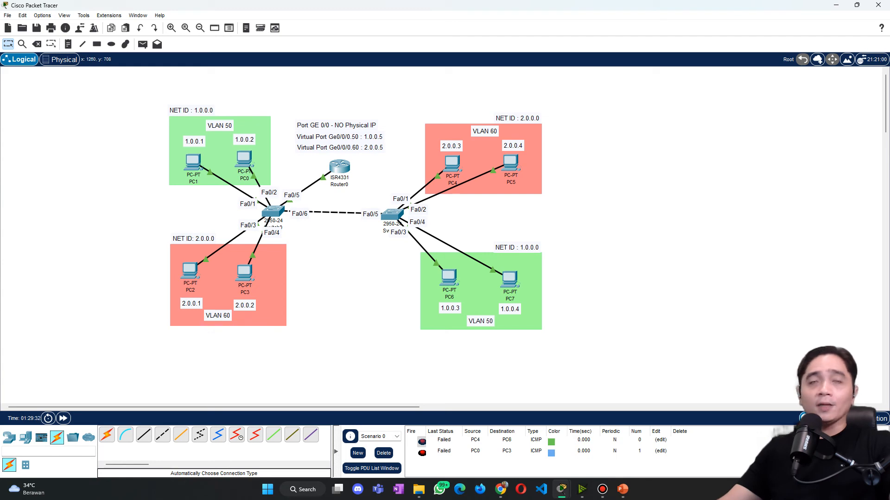
Step: Open Switch0's command line and page through the rest of the VLAN table output to the privileged prompt
left_click(277, 216)
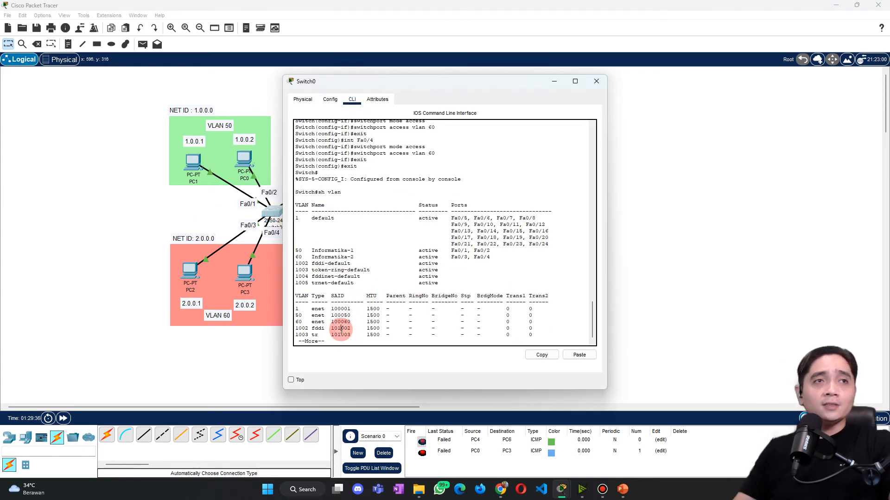
key("Return")
key("Return")
key("Return")
key("Return")
key("Return")
key("Return")
key("Return")
key("Return")
key("Return")
key("Return")
key("Return")
key("Return")
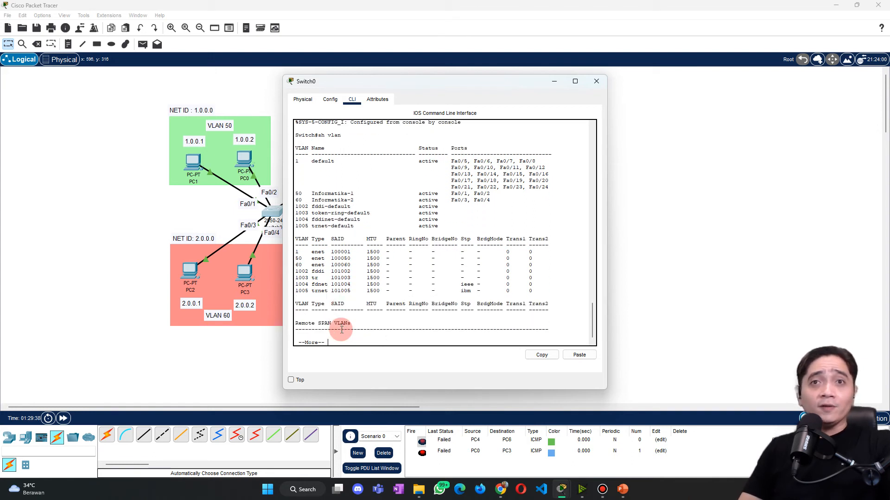
key("Return")
Step: Enter global configuration mode on Switch0 and open interface Fa0/6, the link to Switch1, with int Fa0/6
type("configure terminal")
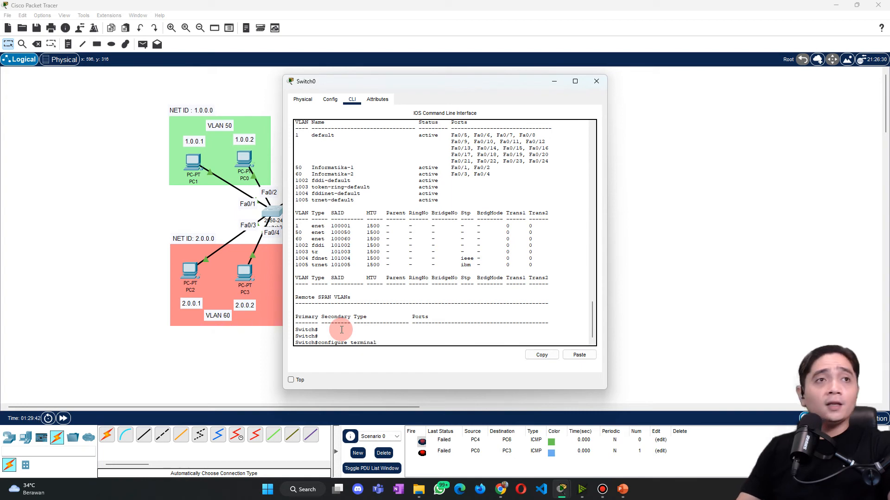
key("Return")
type("int")
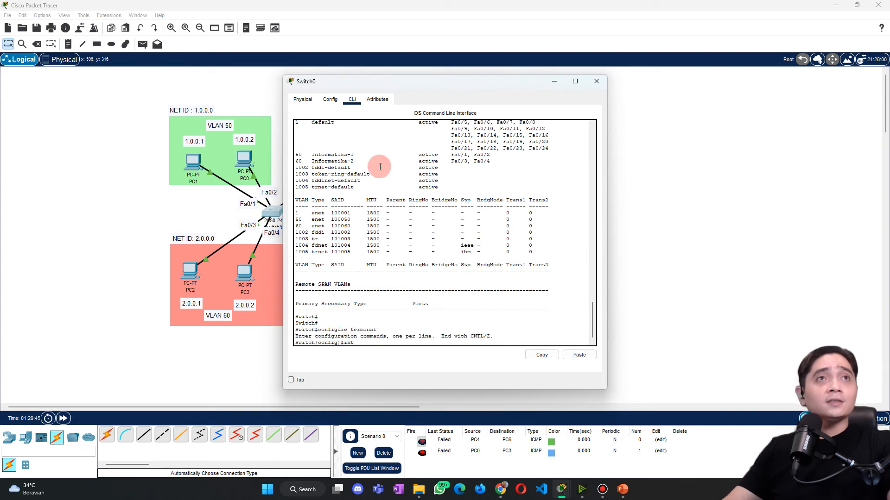
left_click_drag(436, 82, 559, 86)
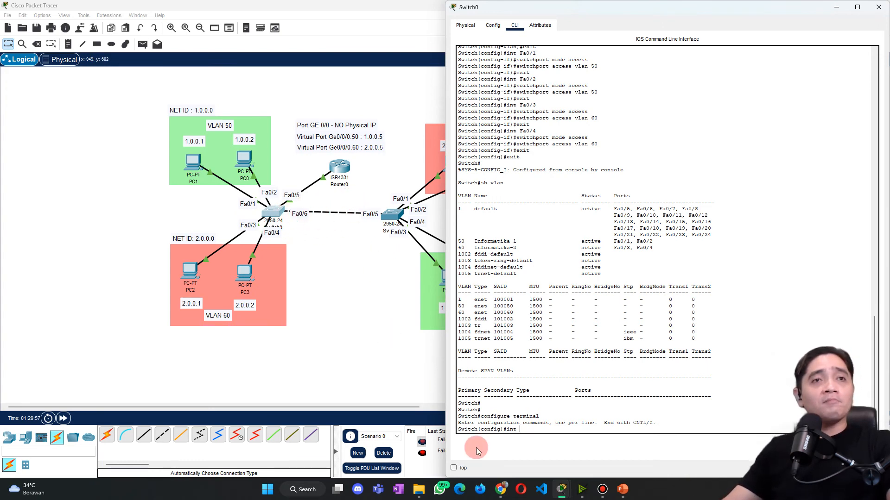
type("Fa0/")
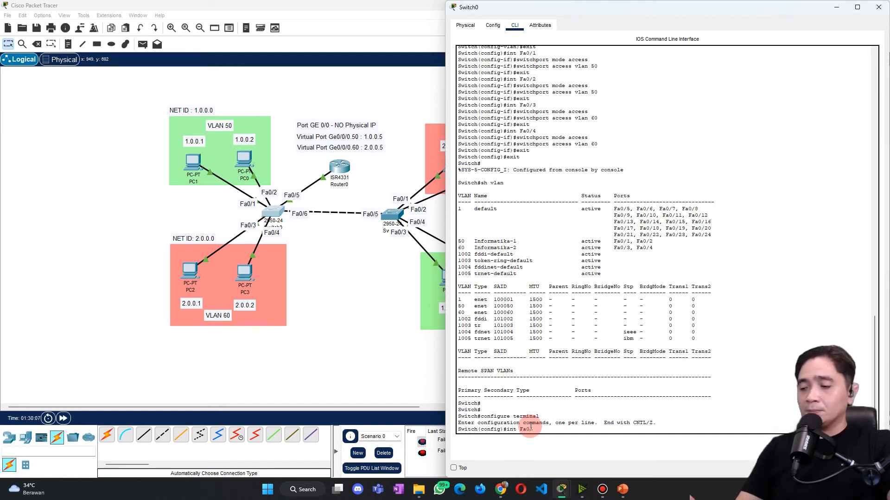
type("6")
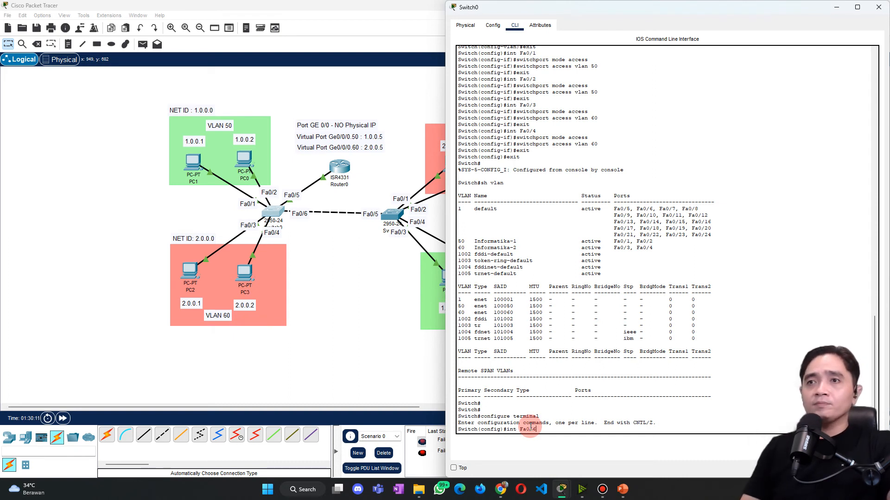
key("Return")
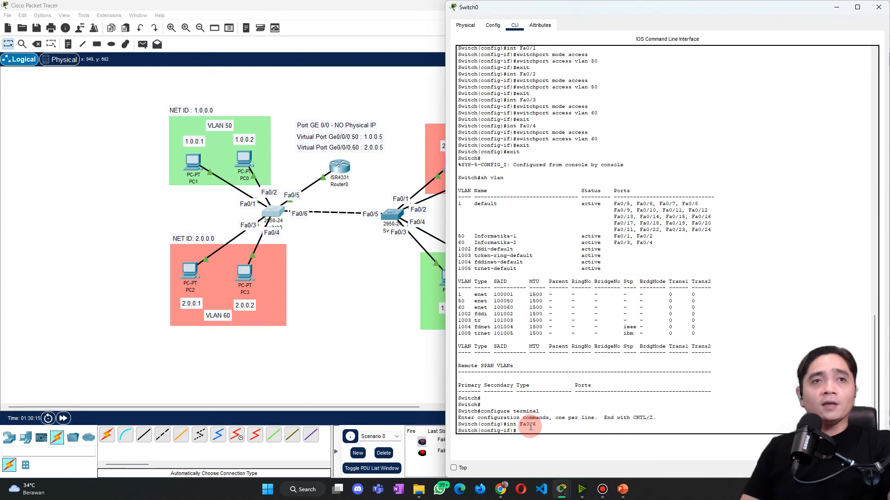
Step: Allow all VLANs on Switch0's Fa0/6 with switchport trunk allowed vlan all
type("swi")
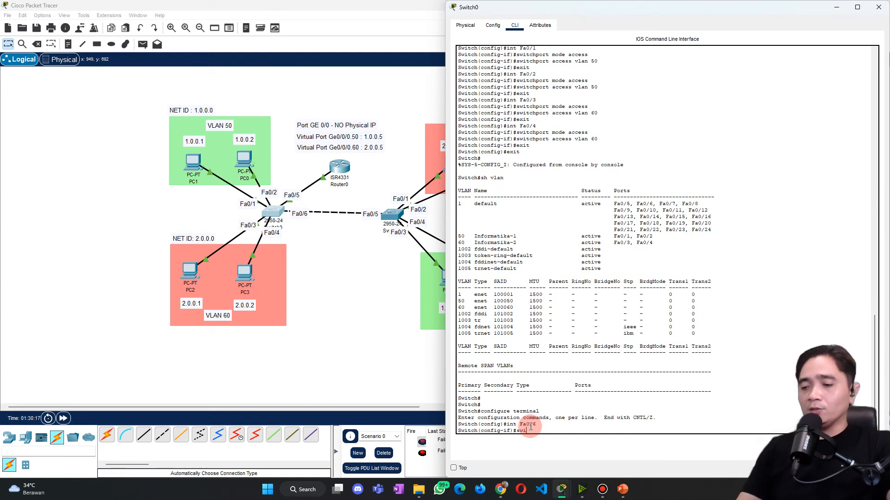
type("tchport ")
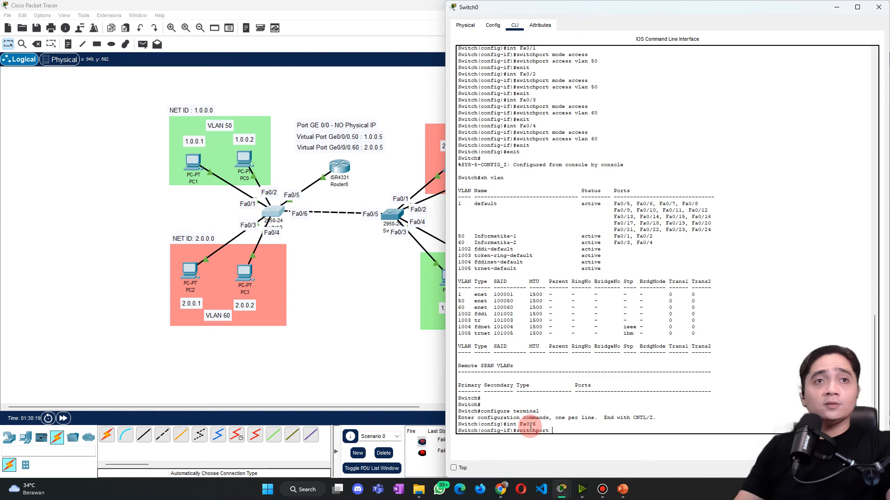
type("trunk ")
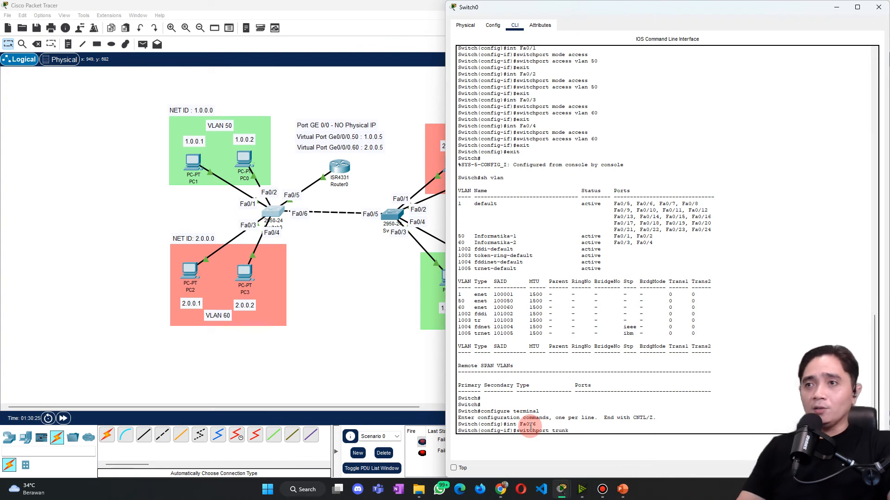
type("allowed vla")
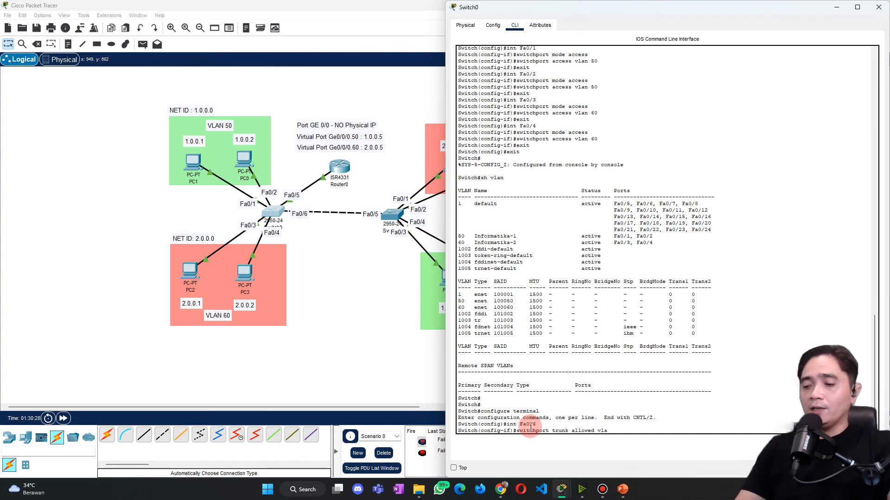
type("n all")
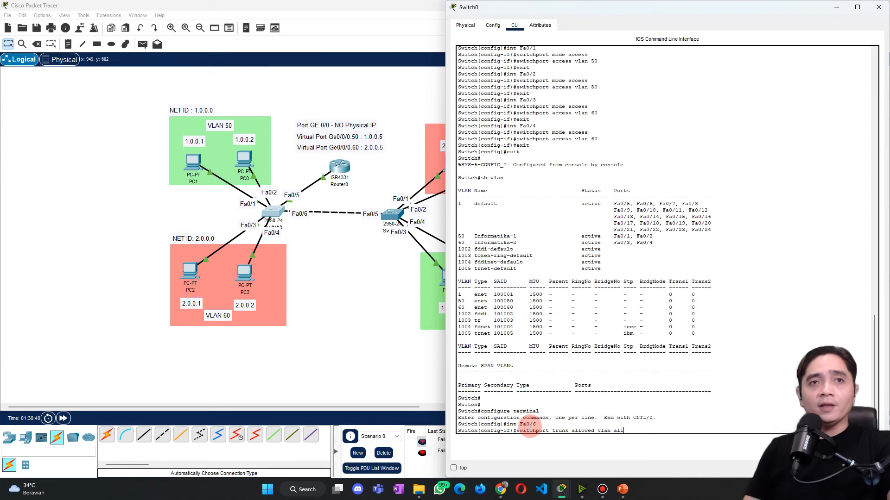
key("Return")
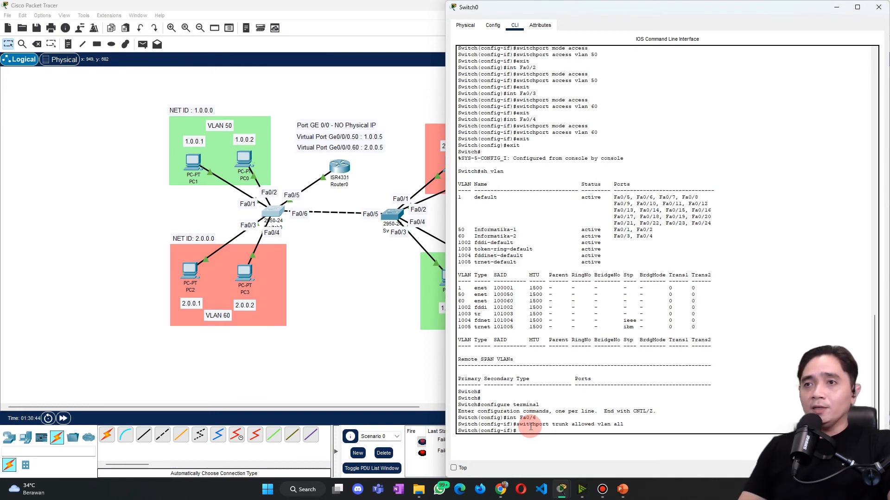
Step: Set Switch0's Fa0/6 to trunk mode with switchport mode trunk
type("switchport")
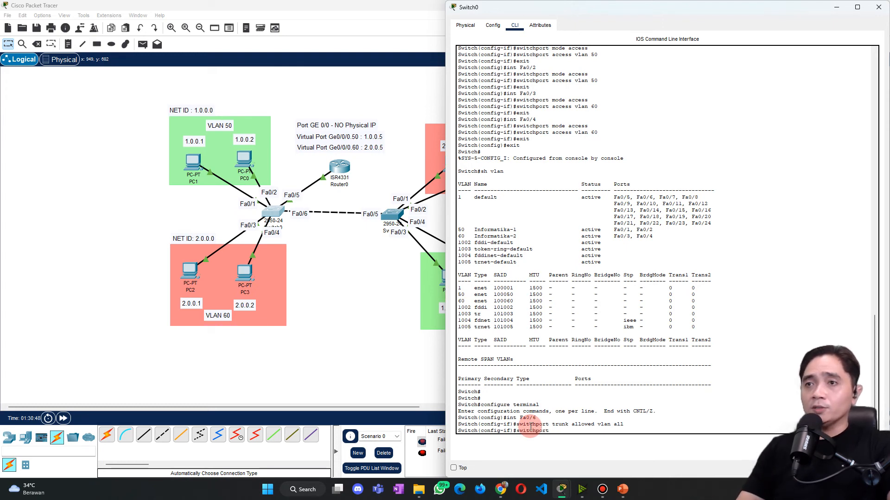
type(" mode trunk")
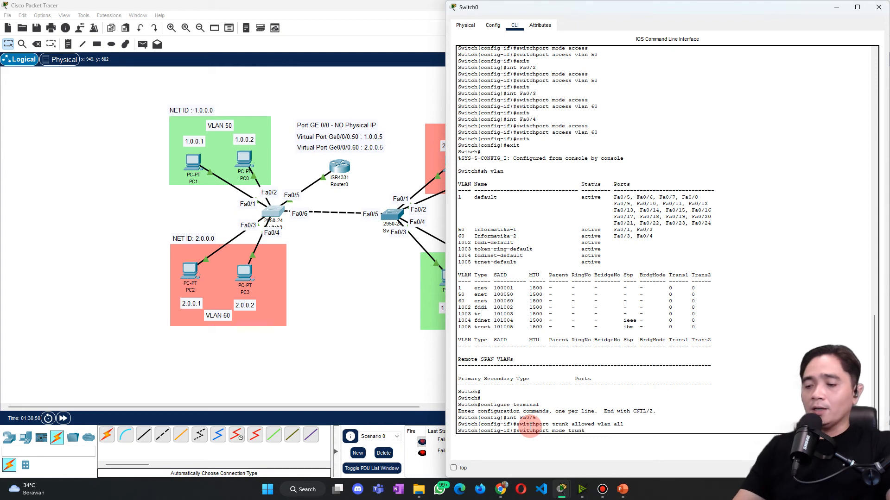
key("Return")
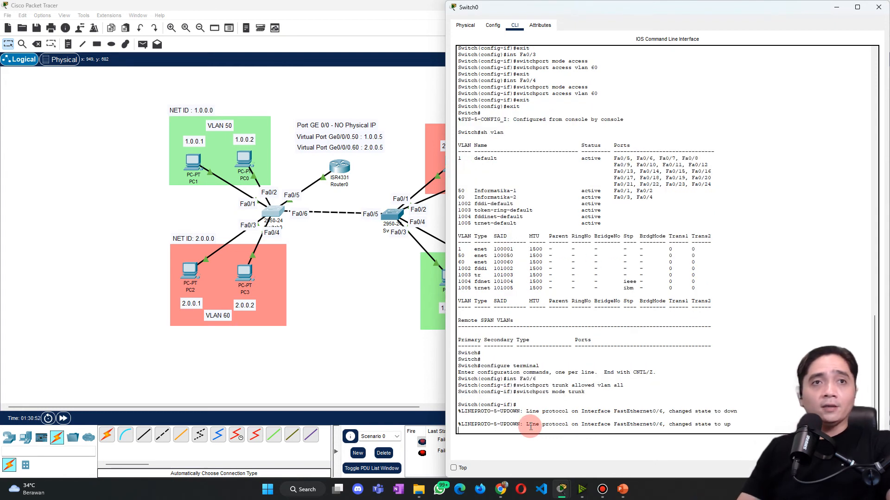
key("Return")
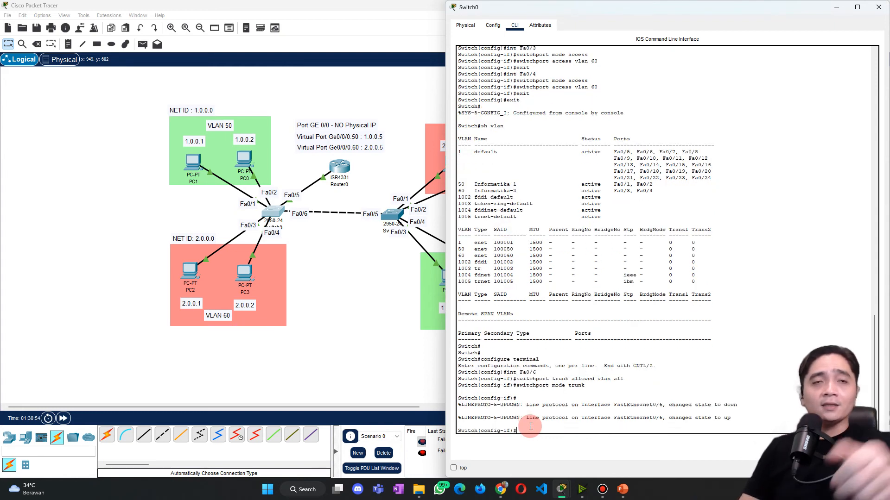
key("Return")
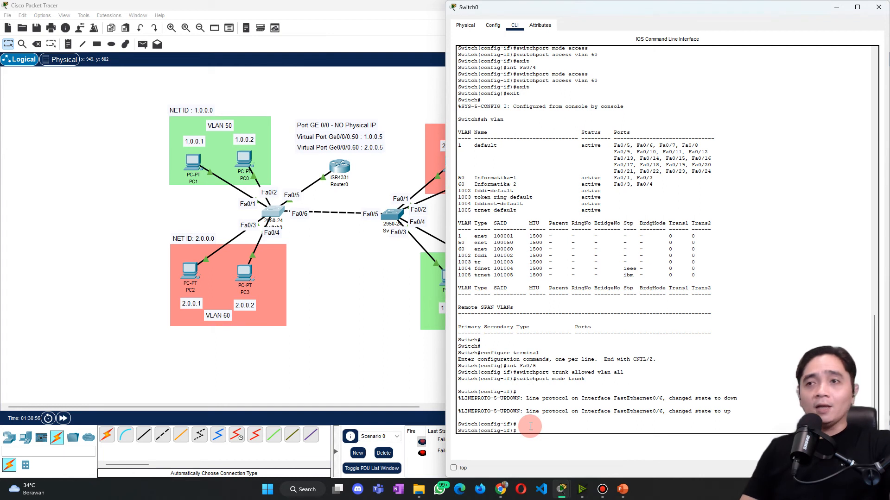
Step: Exit the Fa0/6 interface configuration and global configuration mode on Switch0 back to the privileged prompt
type("ex")
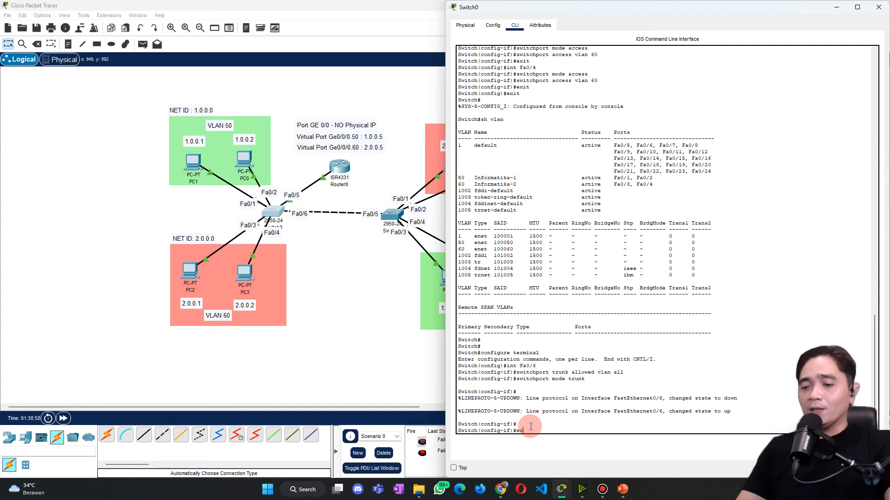
type("it")
key("Return")
type("exit")
key("Return")
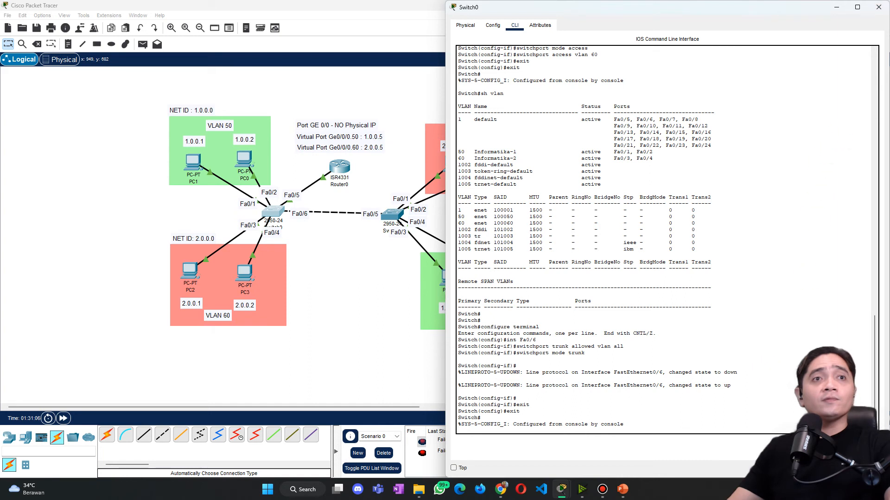
Step: Display Switch0's VLAN table with sh vlan, page through the whole listing back to the prompt, and close the switch's window
left_click(489, 431)
key("Return")
key("Return")
type("sh")
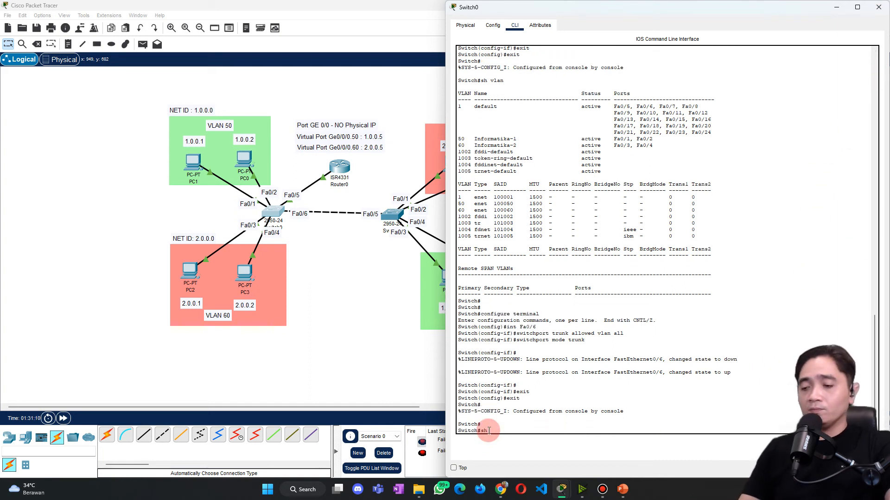
type(" vlan")
key("Return")
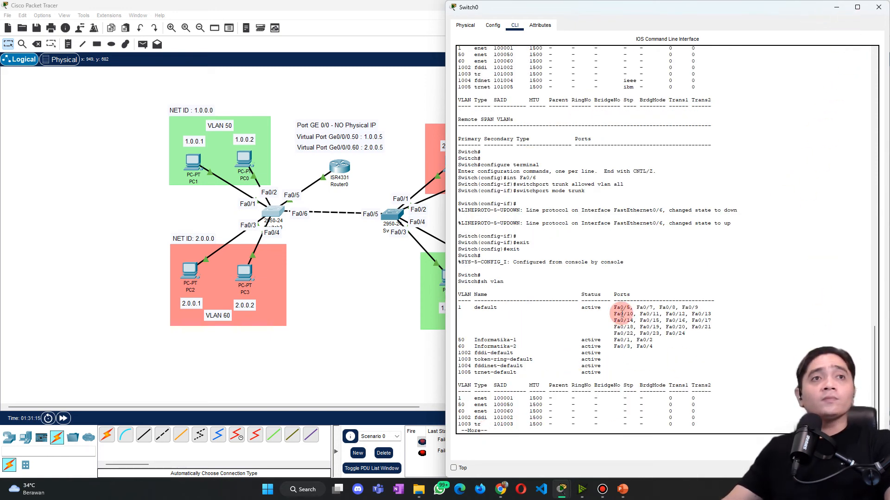
key("Return")
key("Return")
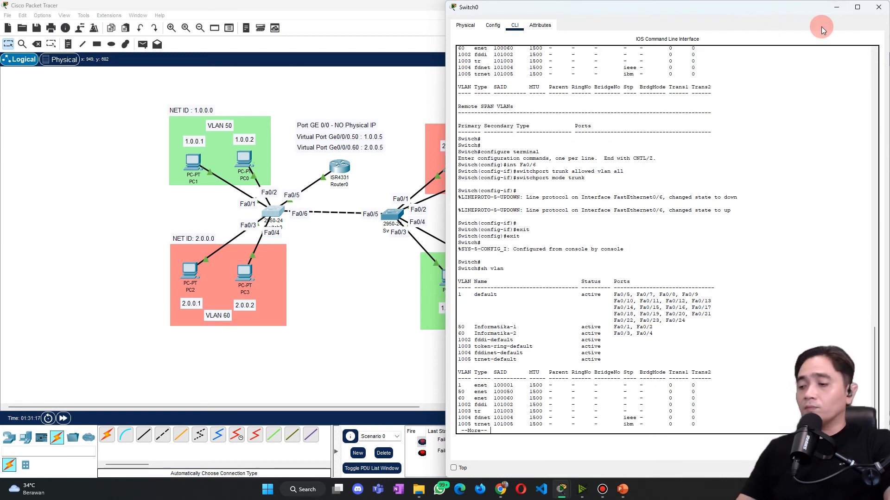
key("Return")
key("Return")
key("Return")
key("Return")
key("Return")
key("Return")
key("Return")
key("Return")
key("Return")
key("Return")
key("Return")
key("Return")
key("Return")
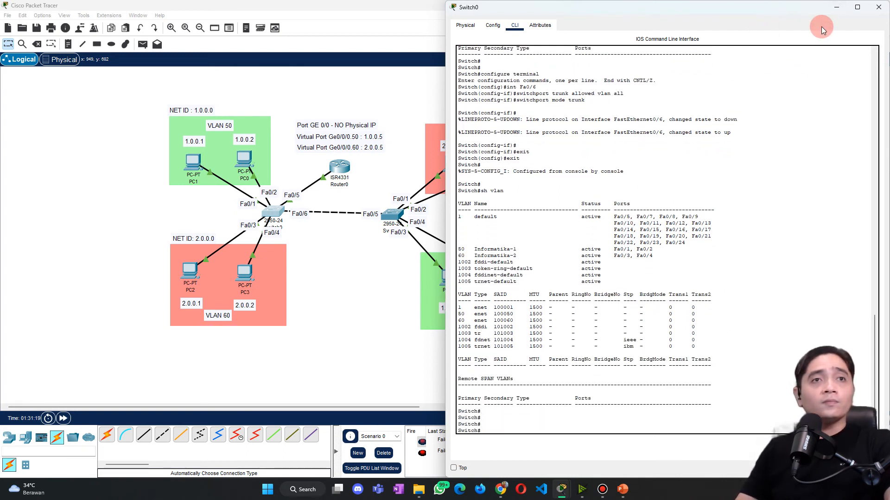
key("Return")
key("Return")
key("Return")
key("Return")
key("Return")
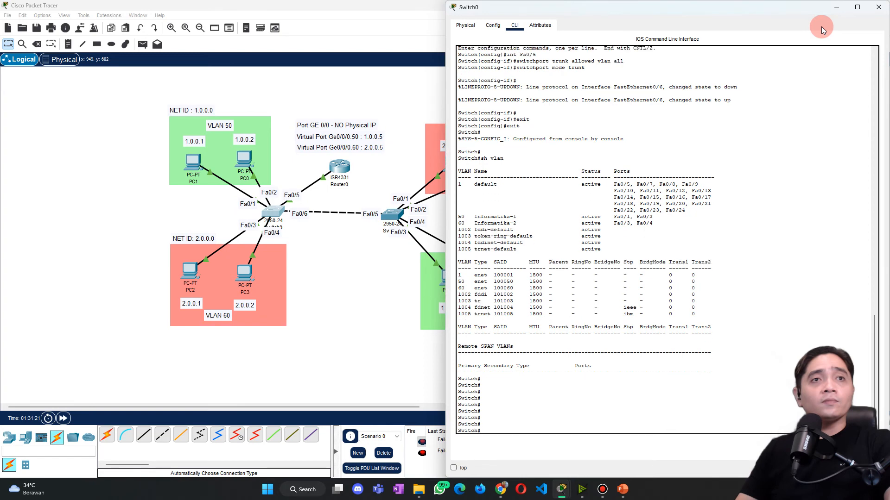
key("Return")
key("Return")
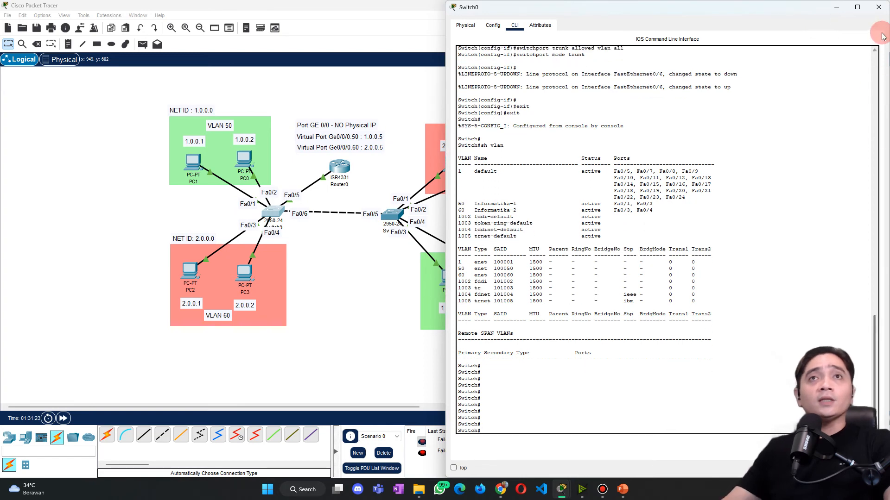
left_click(878, 7)
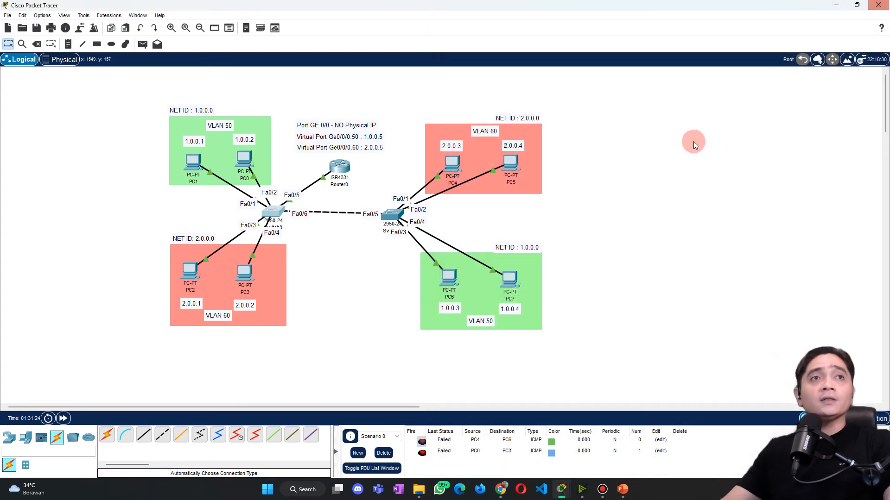
Step: Open Switch1's command line and page through the rest of the pending VLAN listing to return to the privileged prompt
left_click(394, 215)
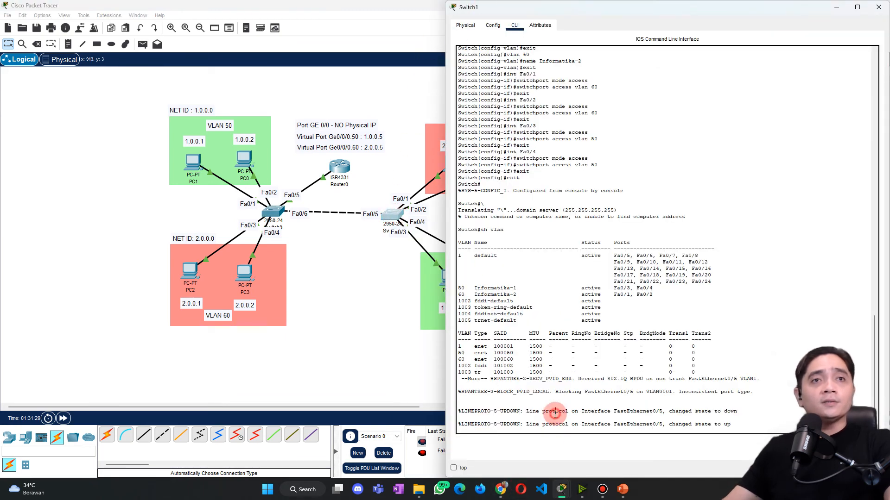
key("Return")
key("Return")
key("Return")
key("Return")
key("Return")
key("Return")
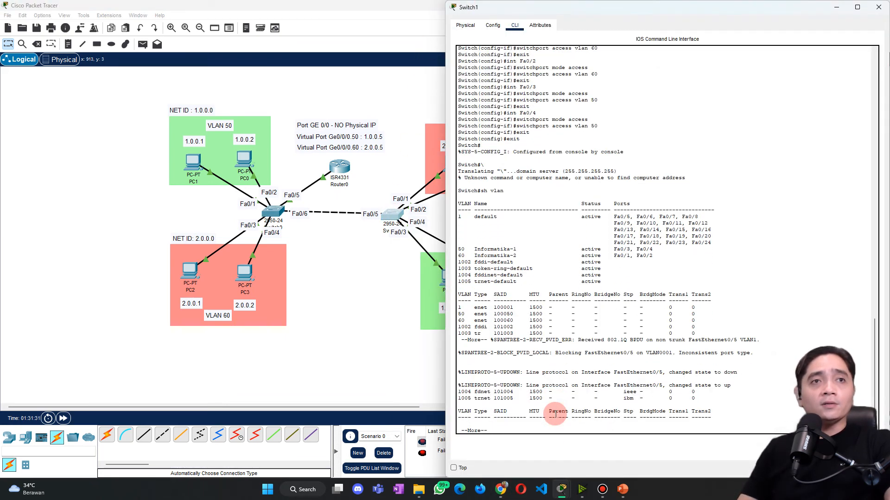
key("Return")
key("Return")
key("Return")
key("Return")
key("Return")
key("Return")
key("Return")
key("Return")
key("Return")
key("Return")
key("Return")
key("Return")
key("Return")
Step: Enter global configuration mode on Switch1 with conf term and open interface Fa0/5, the link to Switch0, with int Fa0/5
type("c")
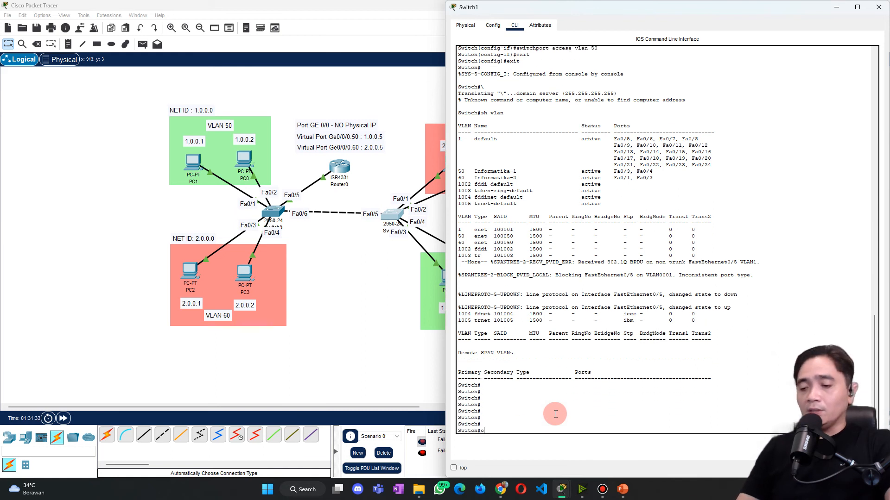
type("onf term")
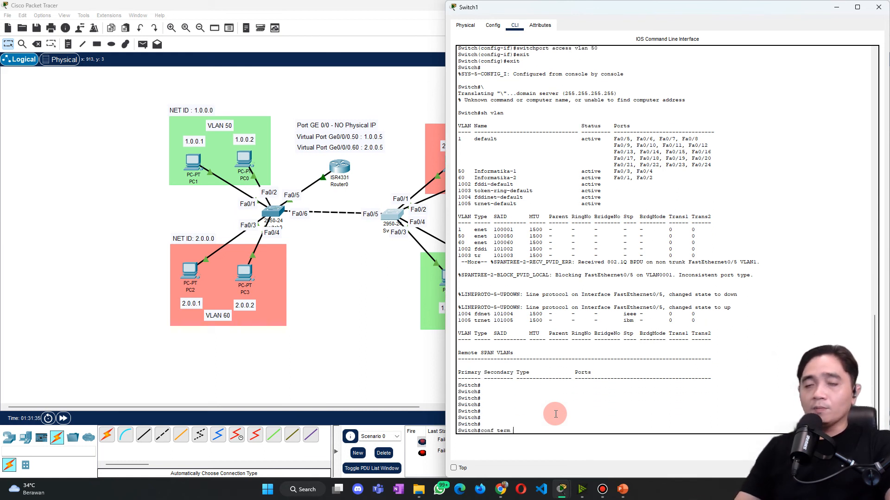
key("Return")
type("in")
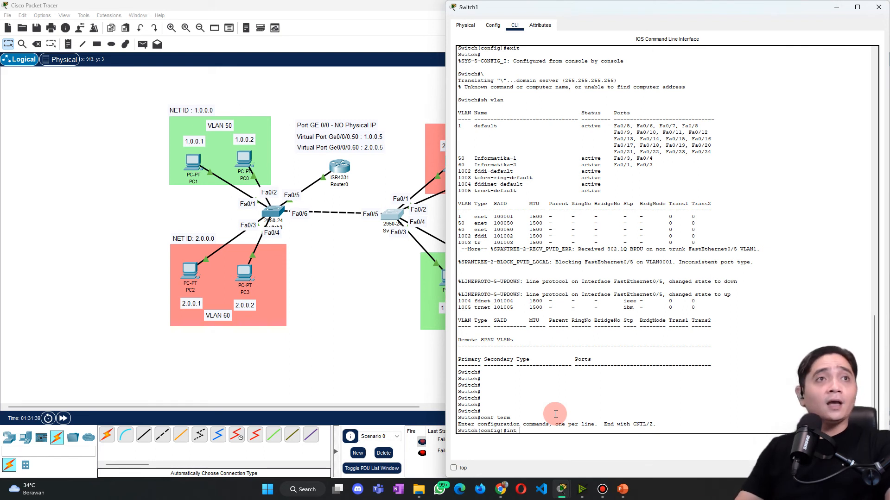
type("t")
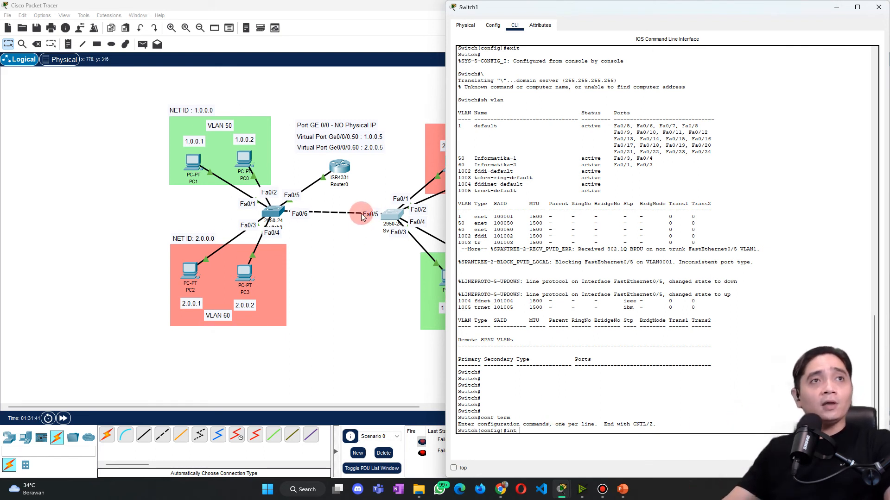
left_click(514, 413)
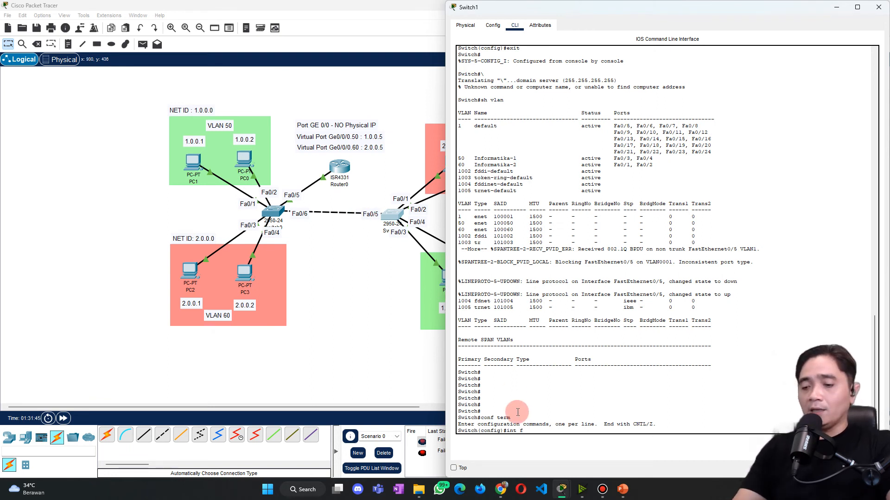
key("BackSpace")
type("Fa")
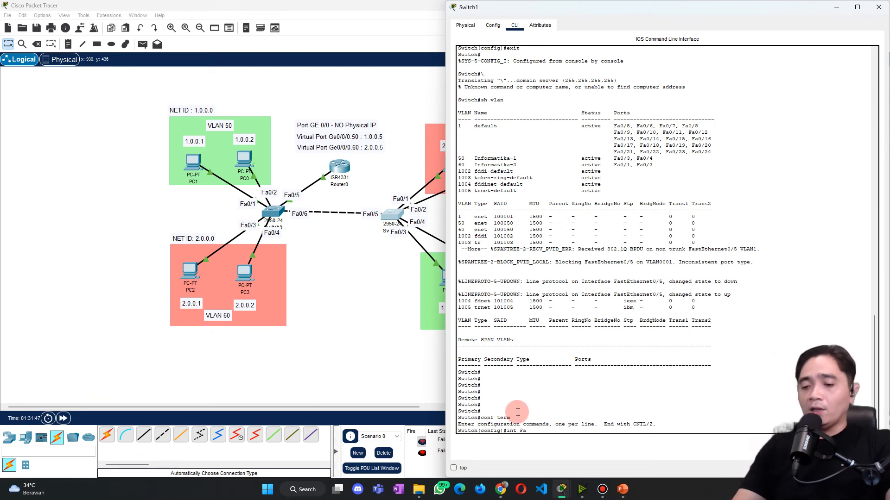
type("0/5")
key("Return")
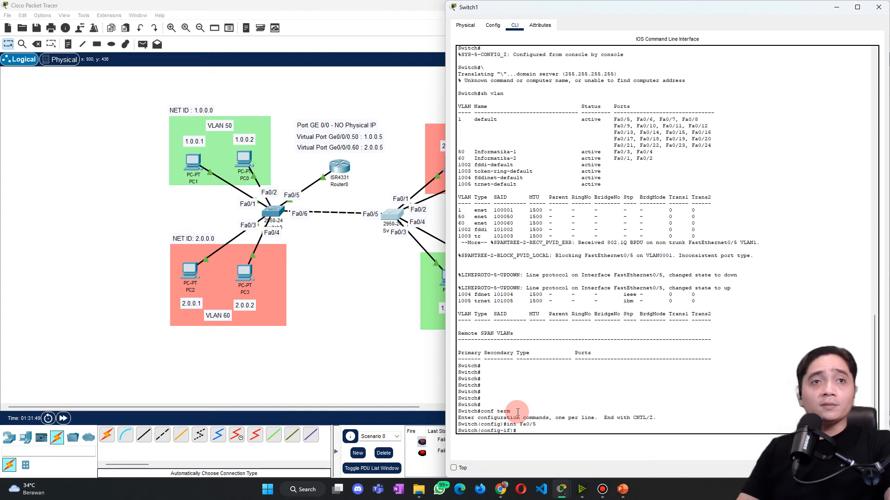
Step: Allow all VLANs on Switch1's Fa0/5 with switchport trunk allowed vlan all
type("switchport")
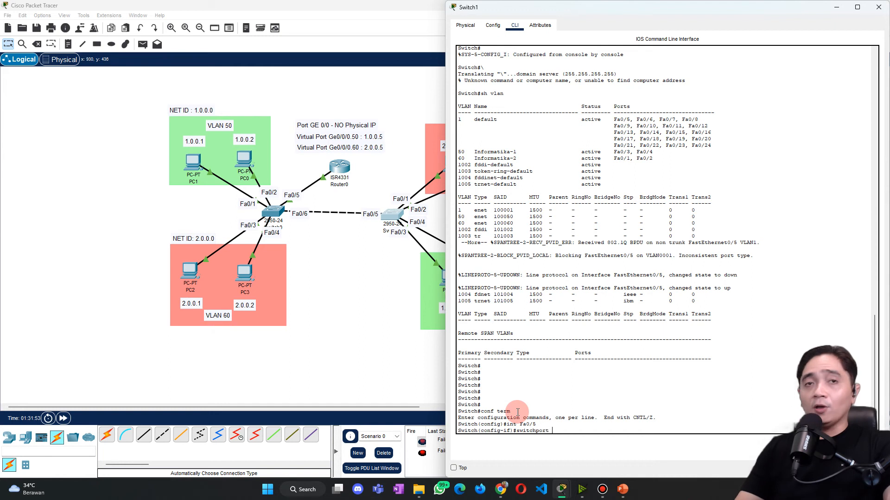
type(" trunk ")
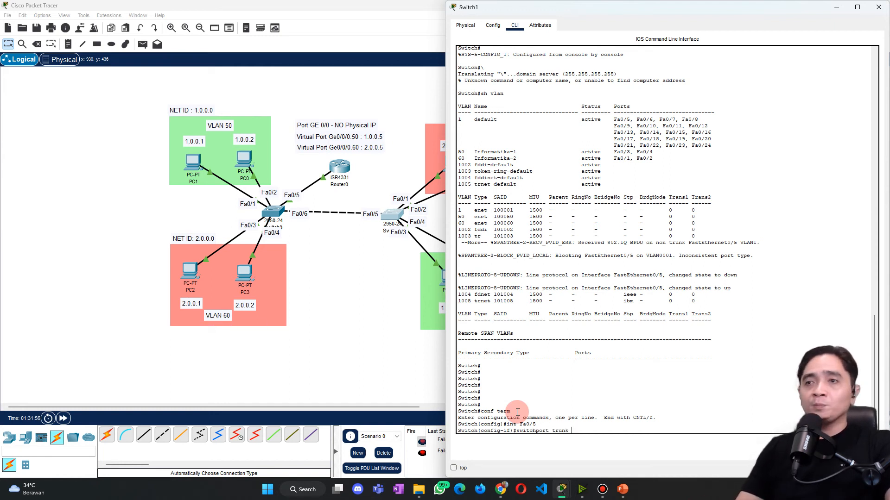
type("allowed")
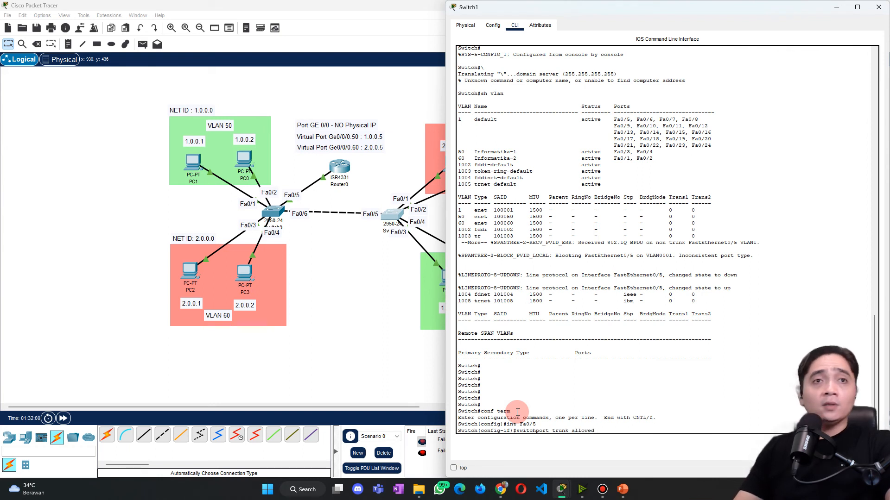
type(" vlan all")
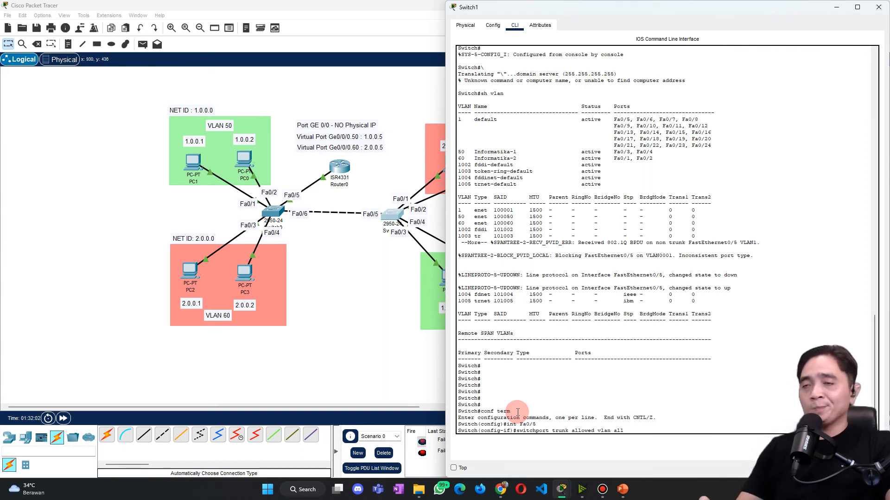
key("Return")
Step: Set Switch1's Fa0/5 to trunk mode with switchport mode trunk
type("switchport")
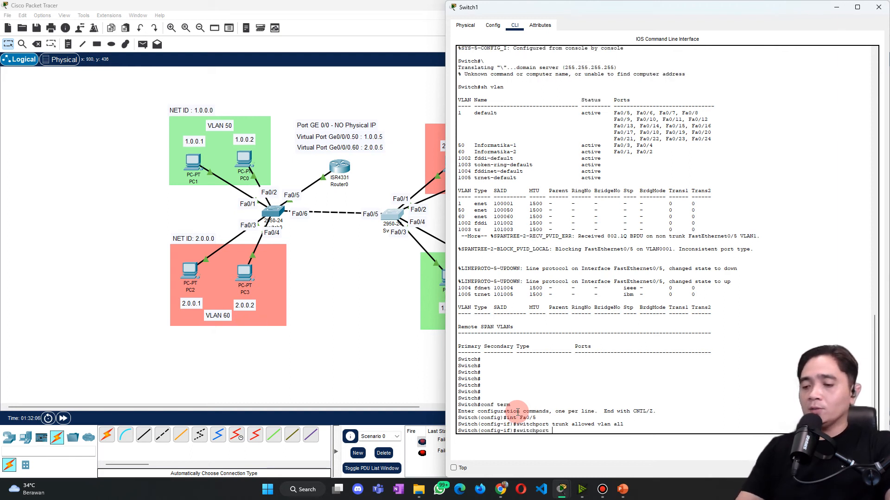
type(" mode")
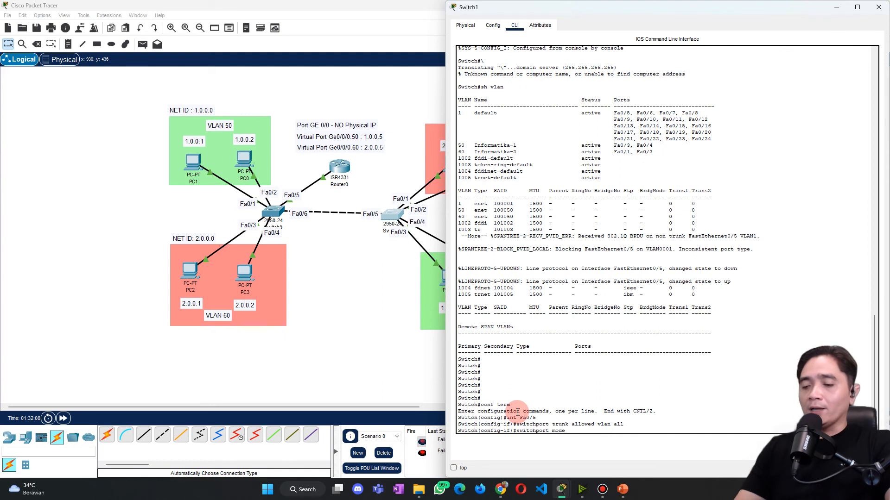
type(" trunk")
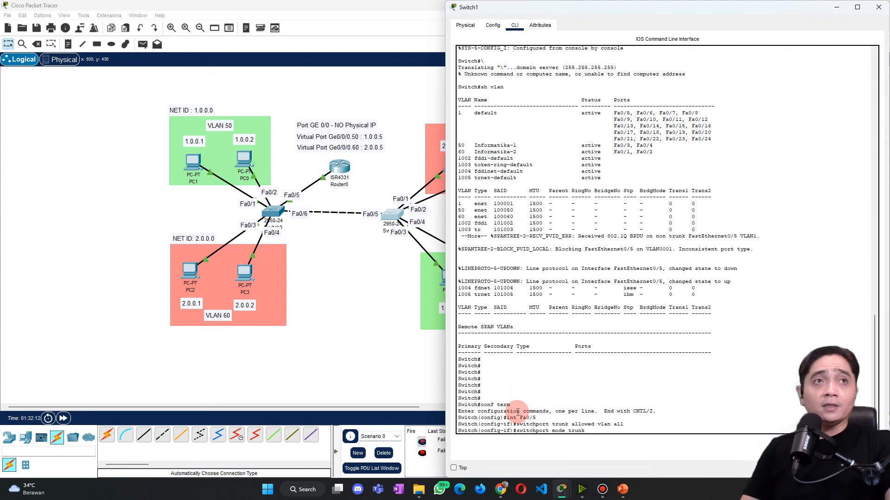
key("Return")
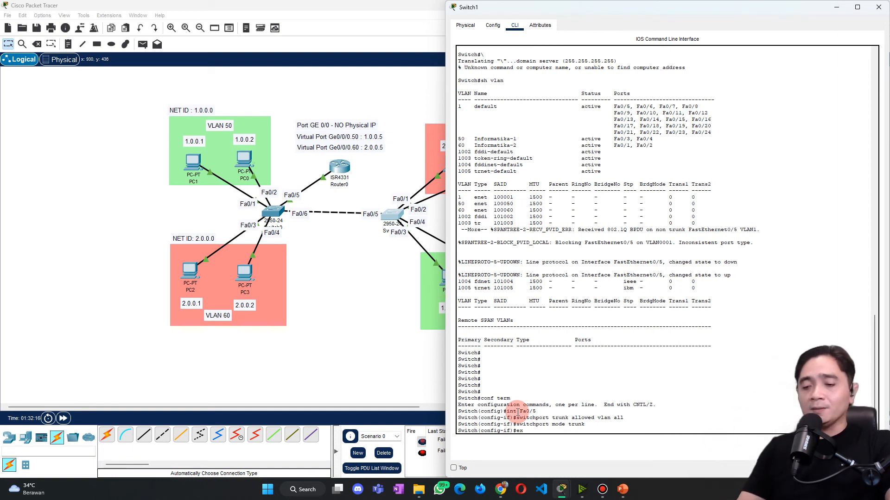
Step: Exit interface and global configuration on Switch1 to the privileged prompt and return to the topology workspace
type("exit")
key("Return")
type("exit")
key("Return")
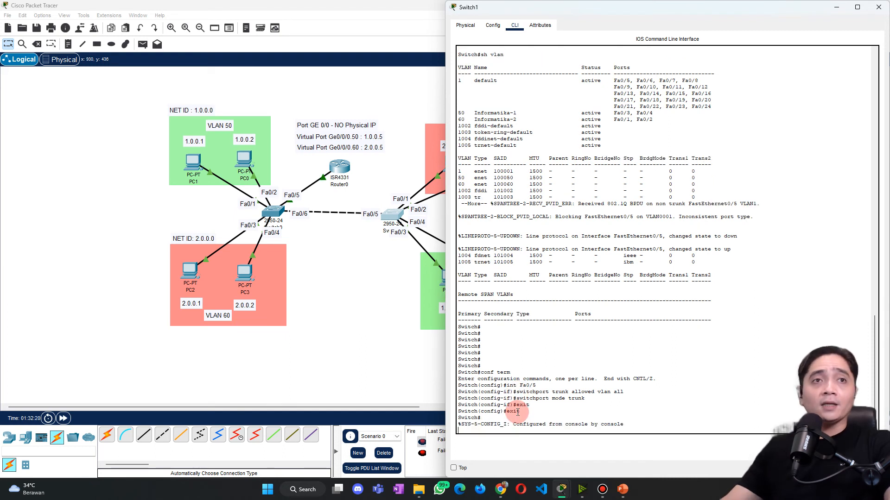
key("Return")
key("Return")
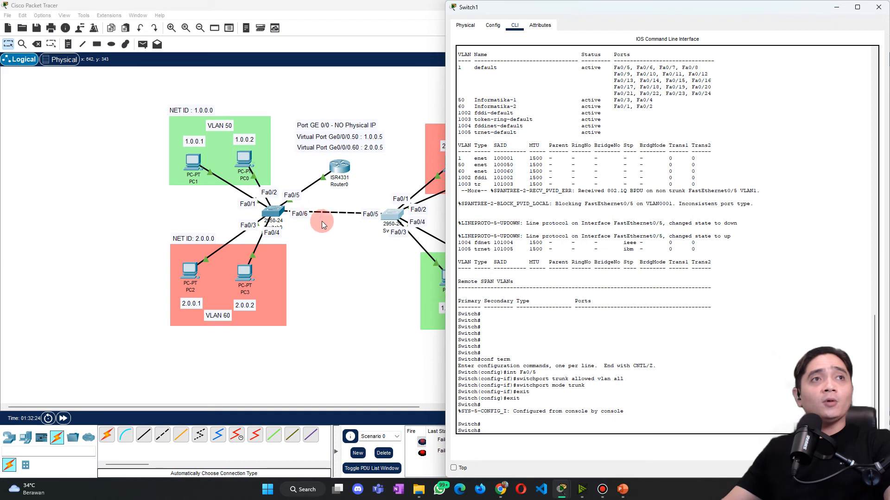
left_click(368, 291)
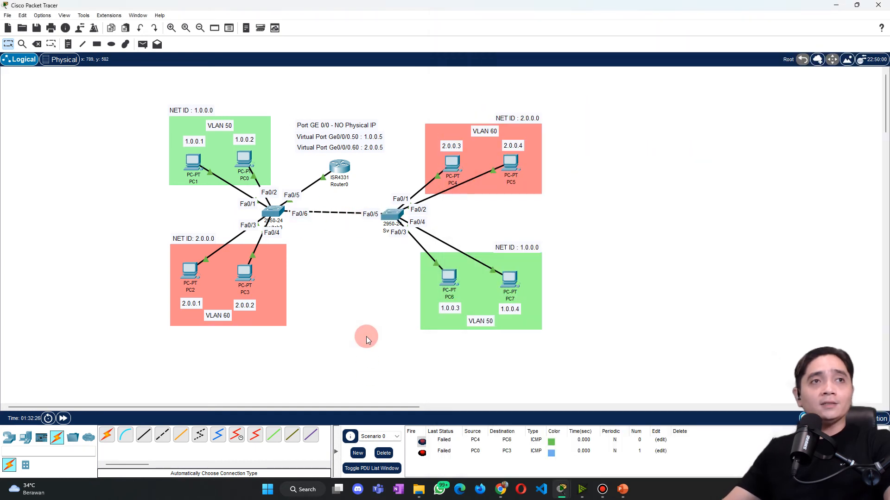
Step: Delete the previous test scenario and send a simple PDU from PC4 to PC3 to test VLAN 60 across the switches
left_click(387, 454)
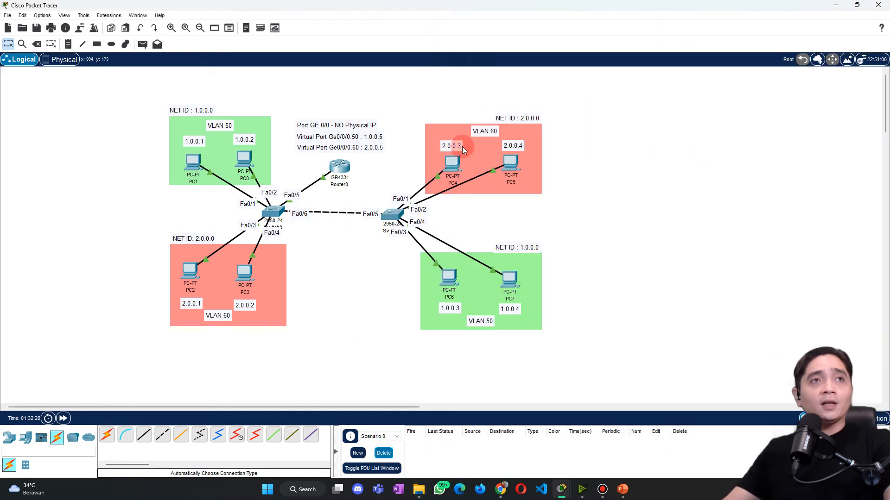
left_click(143, 44)
left_click(449, 170)
left_click(245, 274)
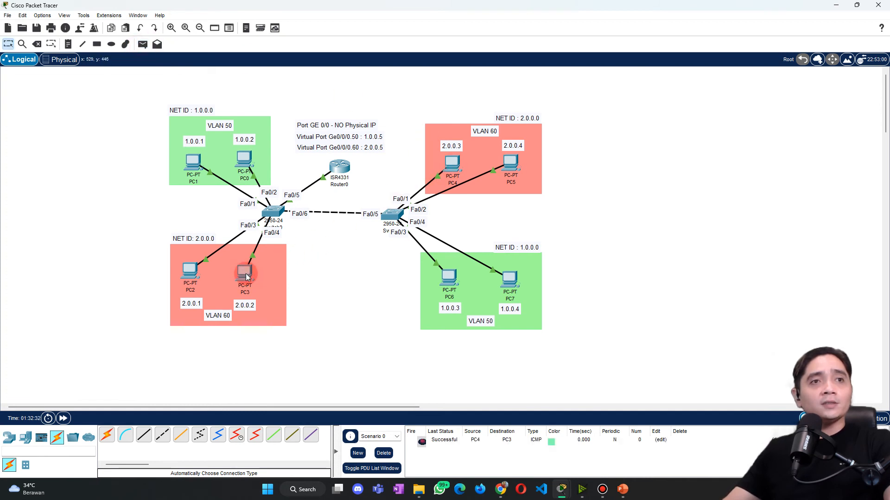
Step: Send a simple PDU from PC0 to PC6 to test VLAN 50 across the switches
left_click(143, 44)
left_click(233, 160)
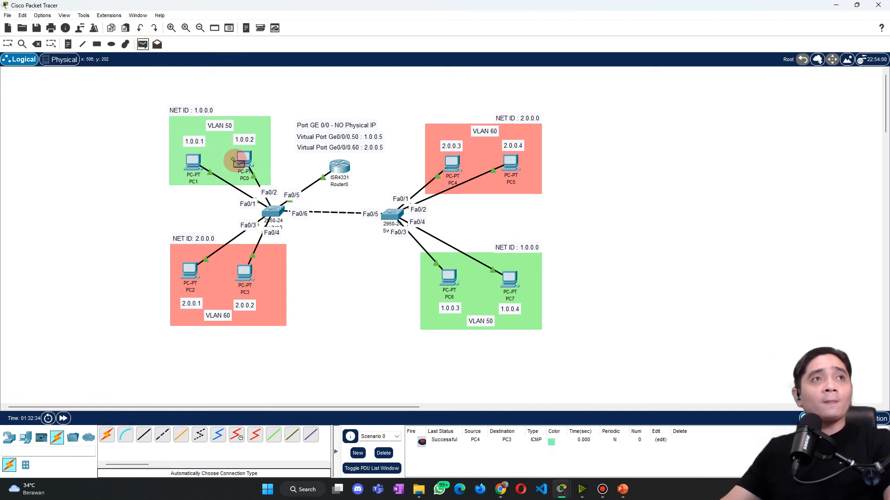
left_click(450, 279)
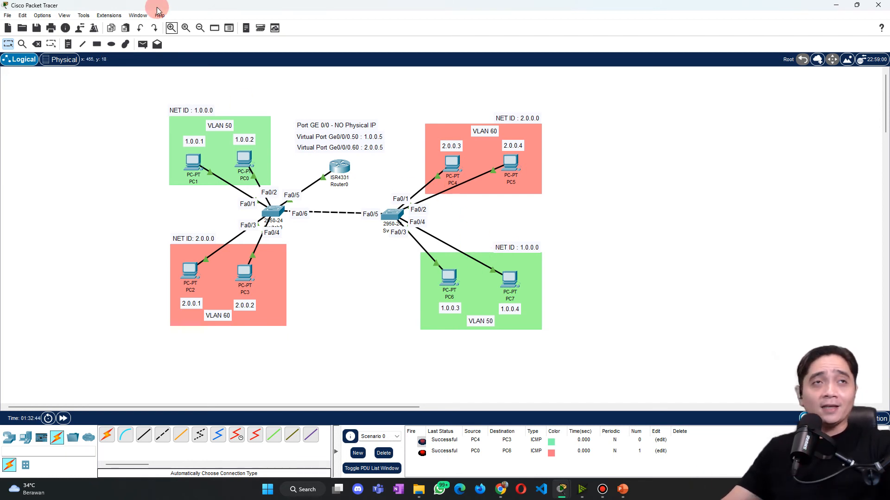
Step: Send a simple PDU from PC4 in VLAN 60 to PC6 in VLAN 50 to test inter-VLAN connectivity
left_click(142, 44)
left_click(451, 167)
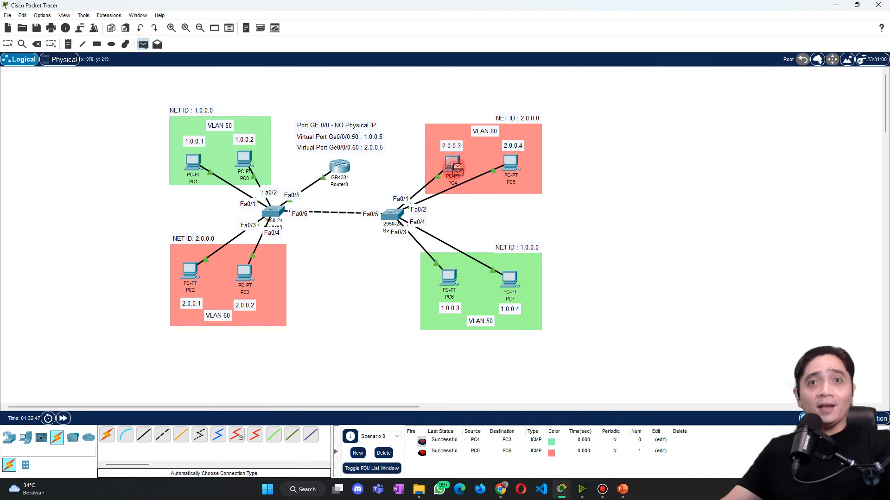
left_click(452, 274)
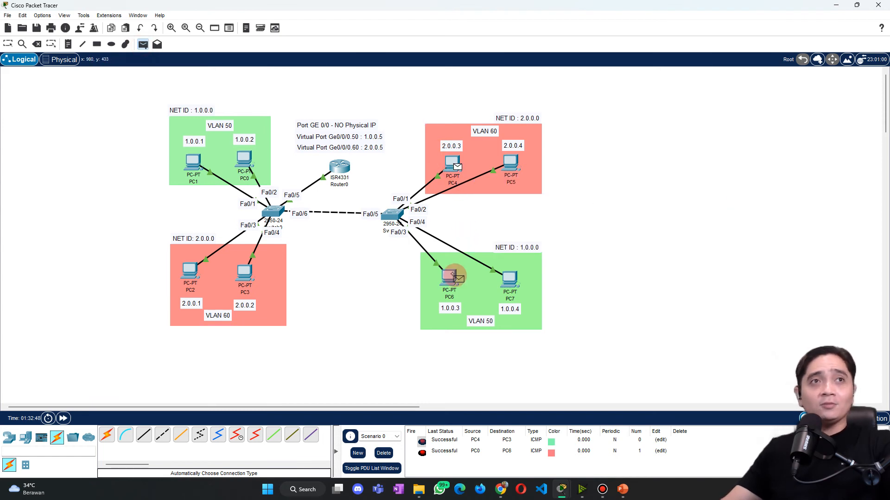
Step: Clear the scenario's PDU list and repeat the simple PDU test from PC4 to PC6
left_click(384, 453)
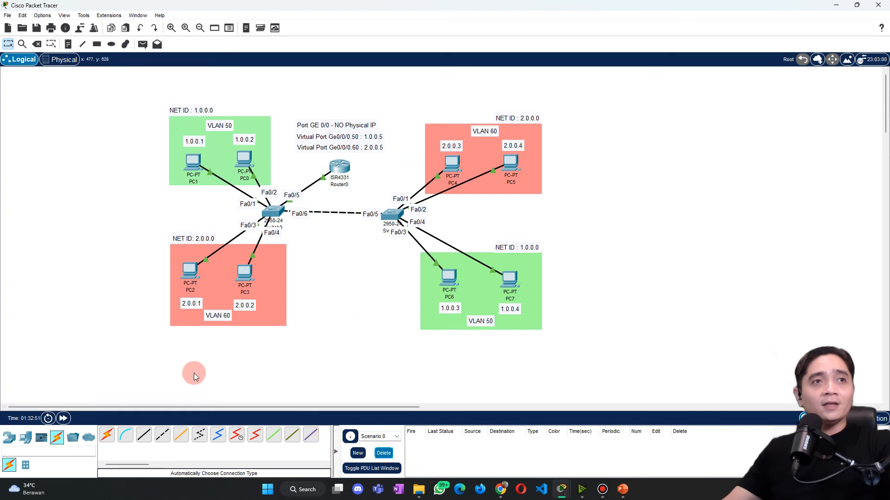
left_click(143, 44)
left_click(449, 275)
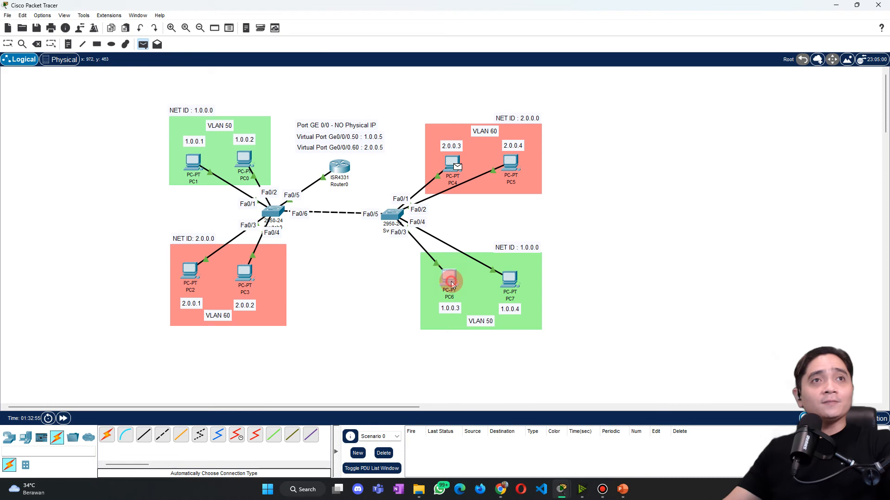
Step: Send a simple PDU from PC4 to PC0 to test inter-VLAN connectivity, and delete the test scenario
left_click(142, 44)
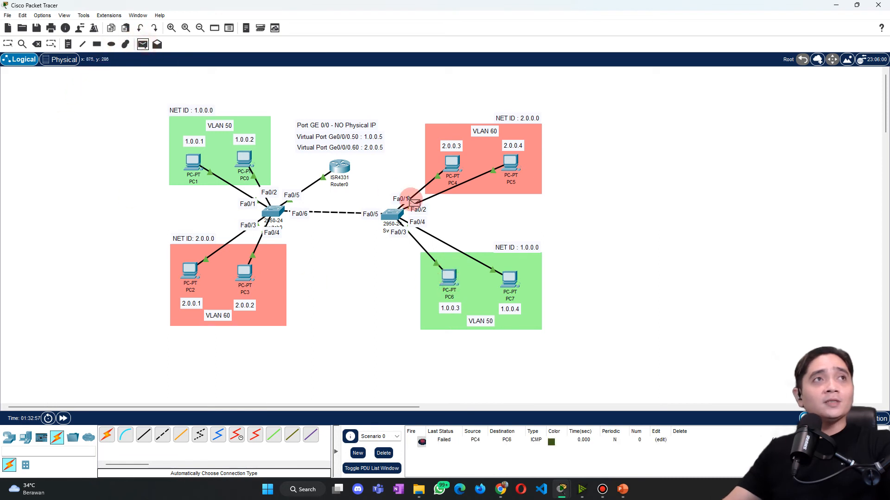
left_click(450, 166)
left_click(244, 160)
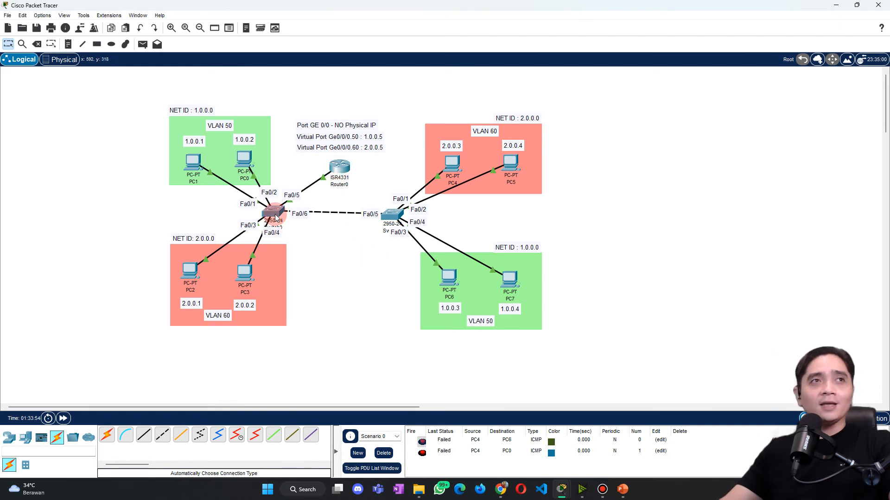
left_click(383, 453)
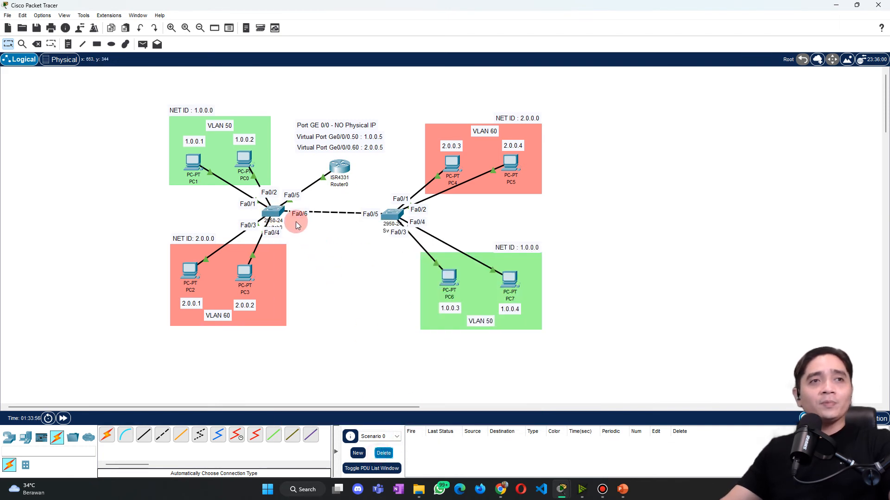
Step: Open the command line of Switch0 and enter global configuration mode with conf term
left_click(270, 214)
left_click(347, 337)
type("conf")
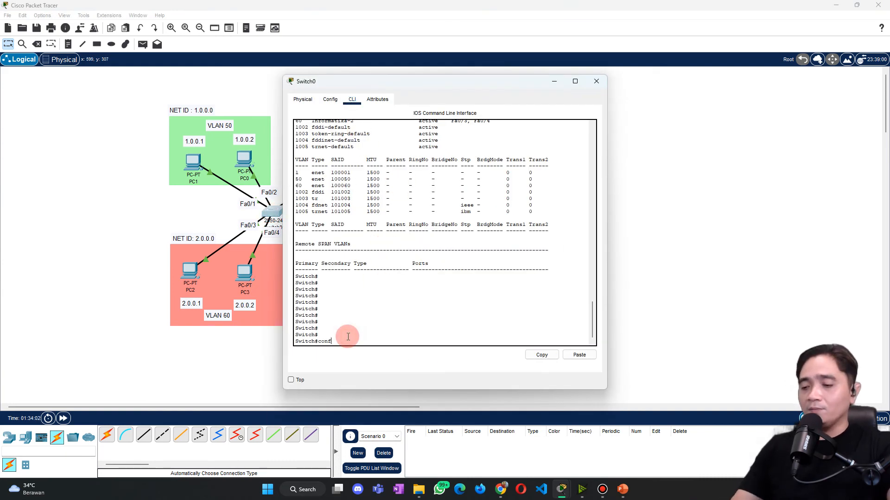
type(" term")
key("Return")
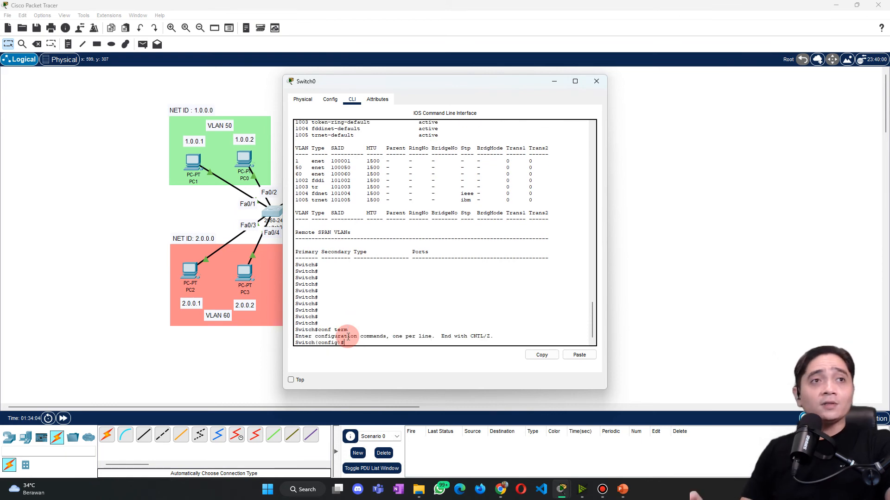
Step: Place the Switch0 window beside the topology and enter interface configuration for Fa0/5, the port facing Router0
type("int")
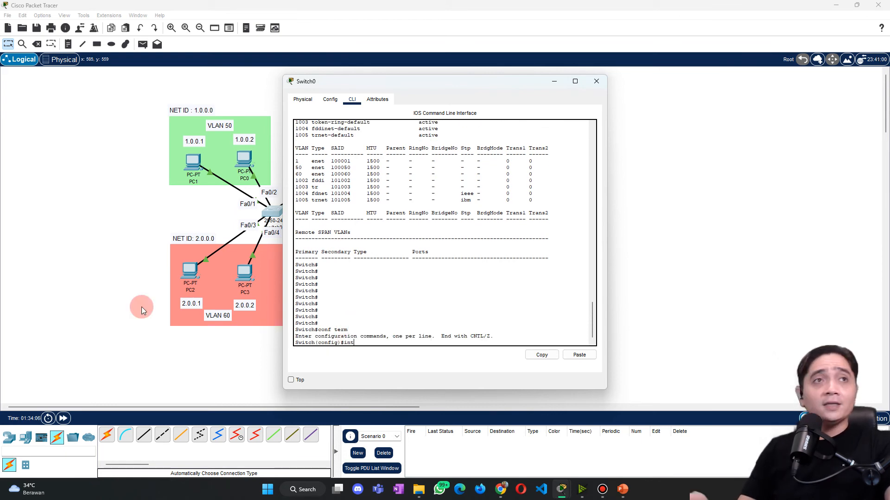
key("super+Right")
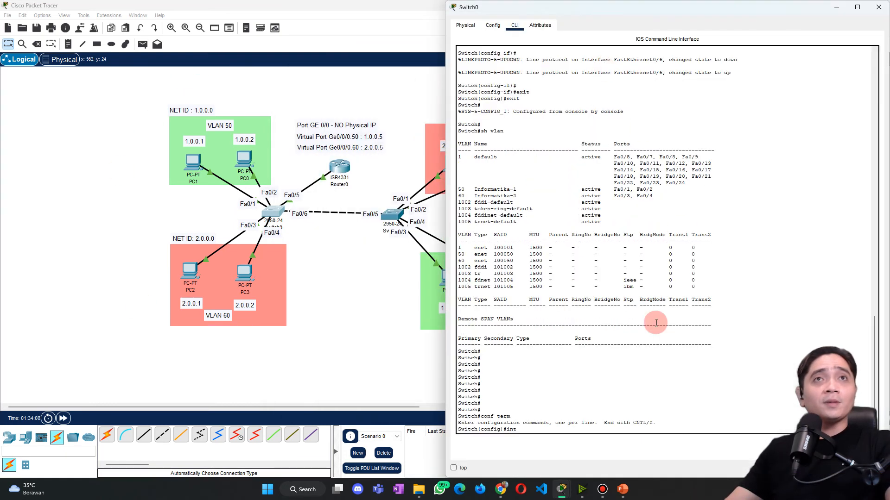
left_click(470, 396)
left_click(539, 432)
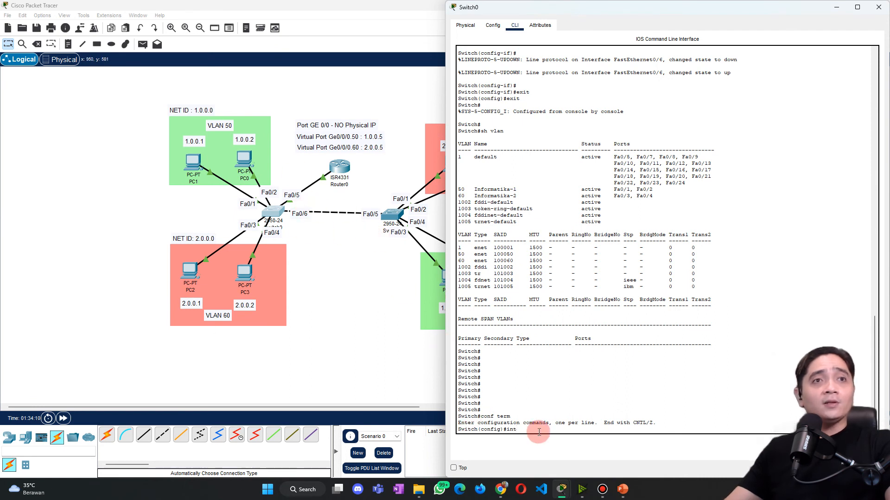
type("int")
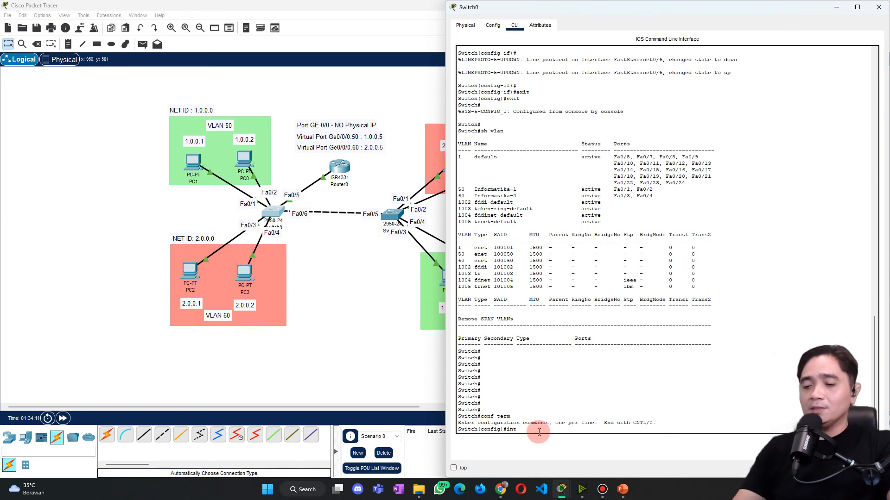
type(" Fa0/")
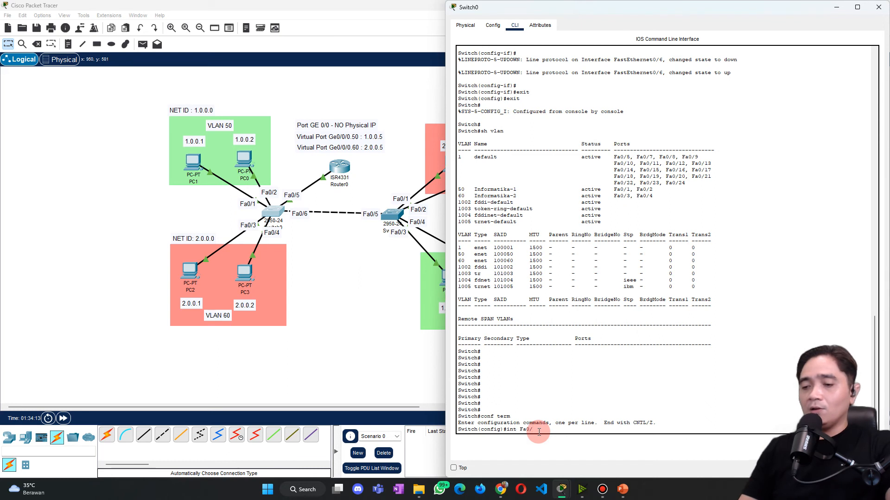
type("5")
key("Return")
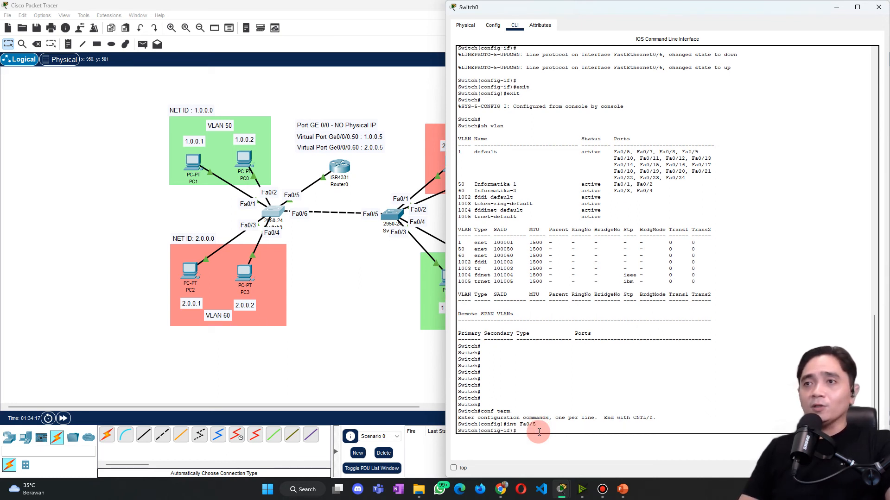
Step: Allow all VLANs on the trunk for Fa0/5 with switchport trunk allowed vlan all
type("switchport")
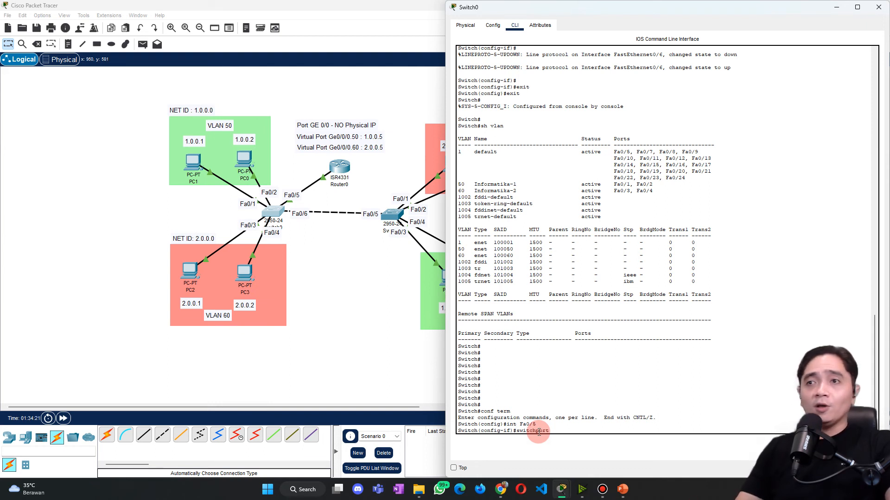
type(" trunk")
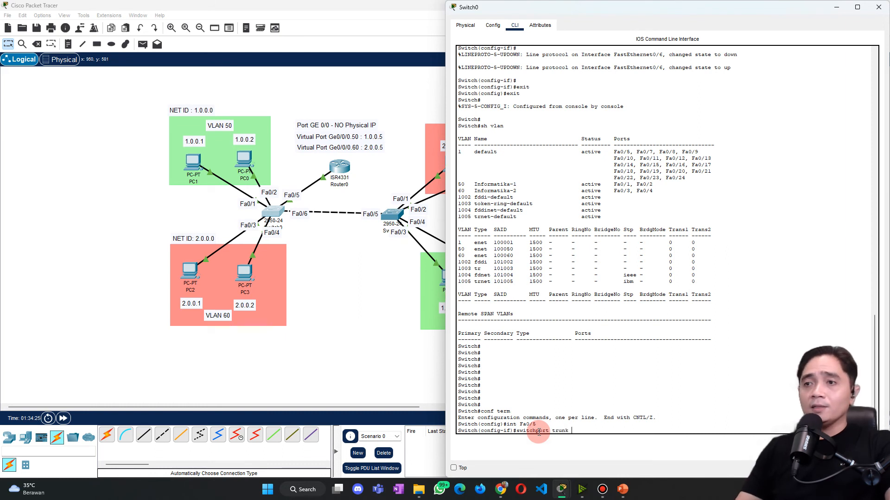
type(" allowed")
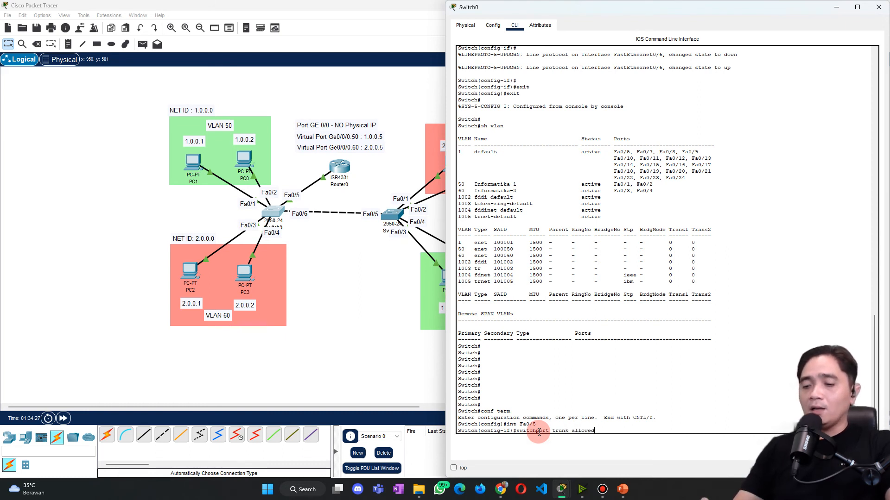
type(" vlan")
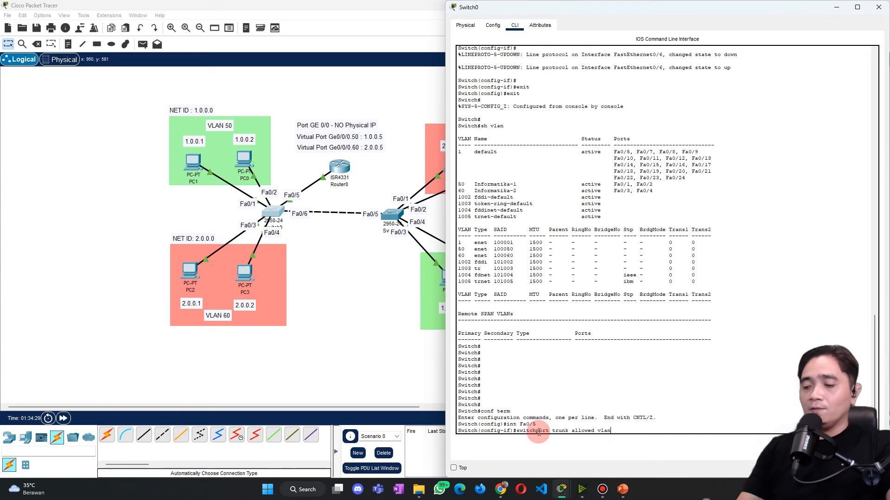
type(" all")
key("Return")
Step: Set Fa0/5 to trunk mode with switchport mode trunk and exit interface configuration
type("switchport ")
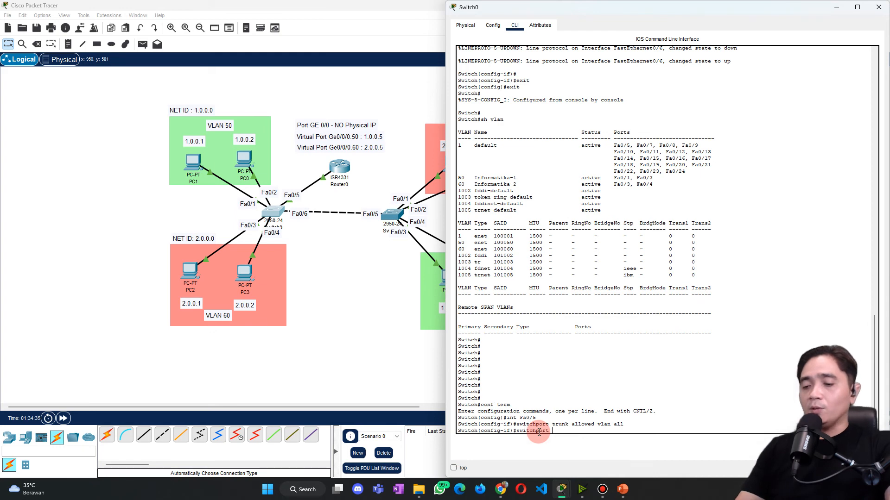
type("mode trunk")
key("Return")
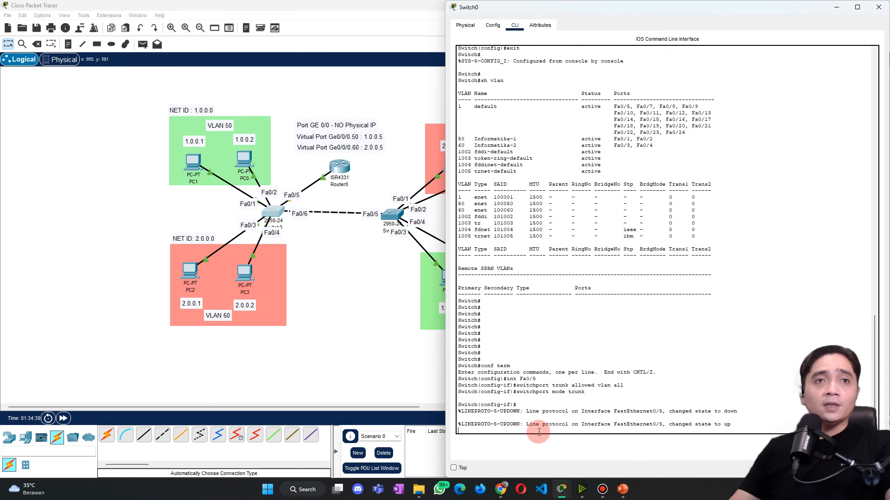
type("exit")
key("Return")
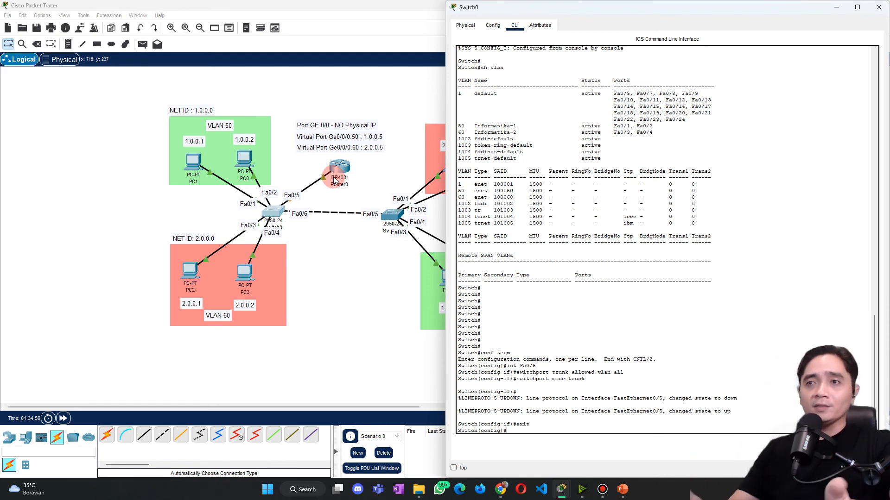
Step: Return to the topology and inspect Router0's summary of port status and IP addresses
key("alt+Tab")
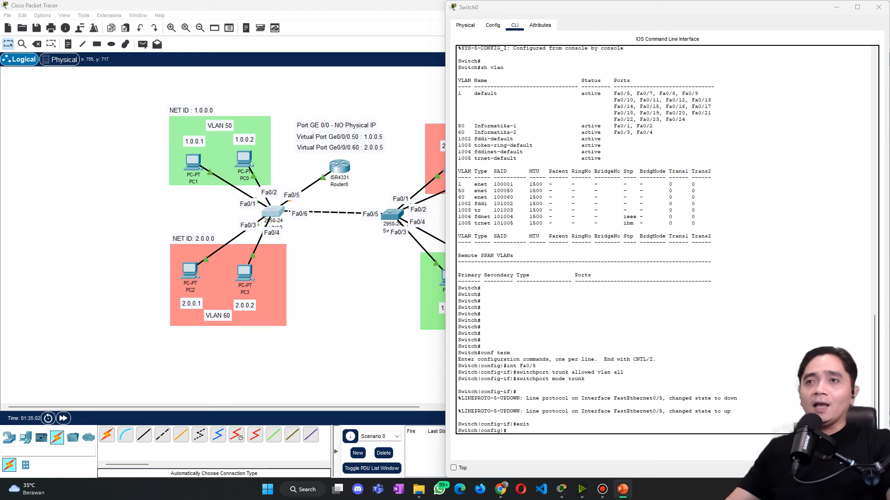
left_click(366, 319)
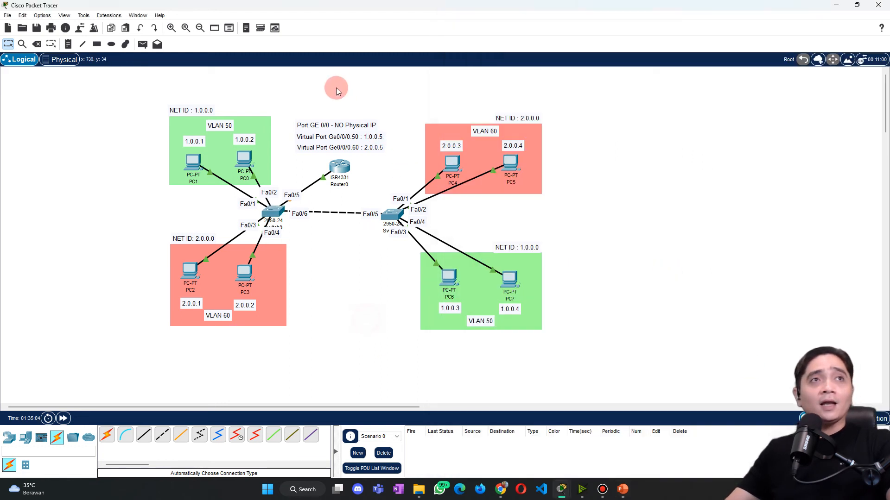
left_click(348, 166)
mouse_move(348, 165)
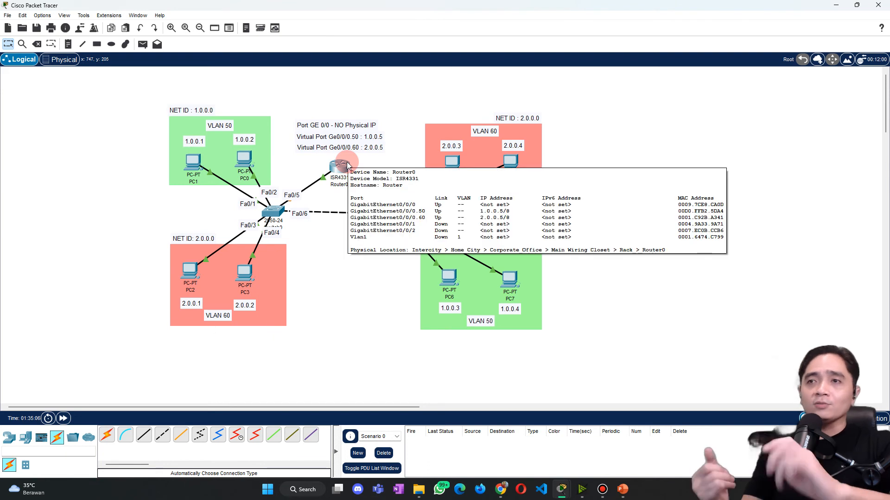
left_click(316, 267)
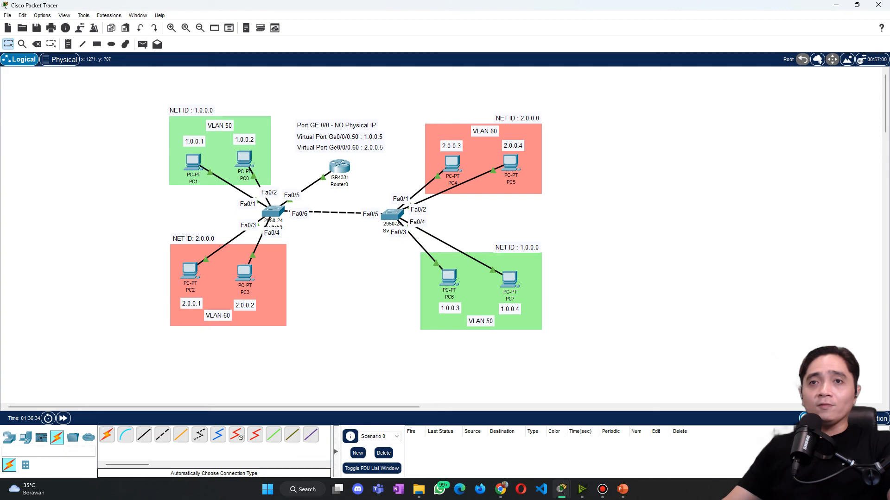
Step: Open Router0's command line, place its window beside the topology, and bring up the router prompt
left_click(343, 162)
left_click(352, 99)
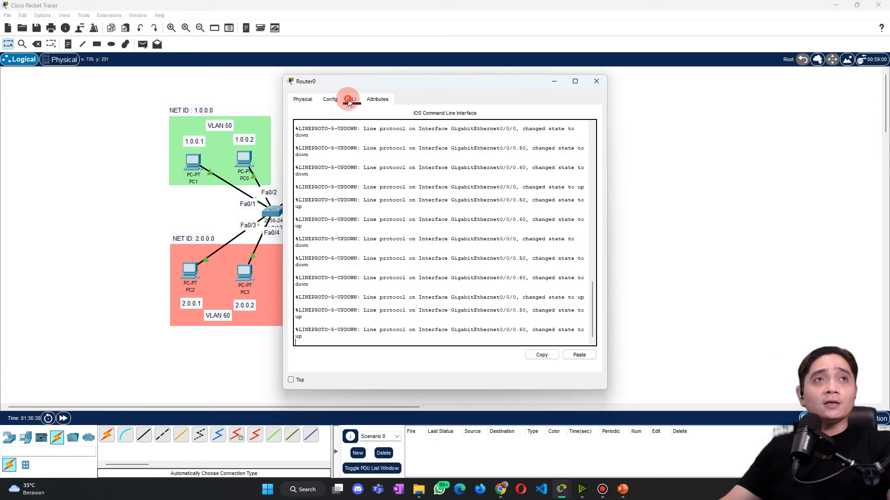
left_click_drag(488, 82, 887, 162)
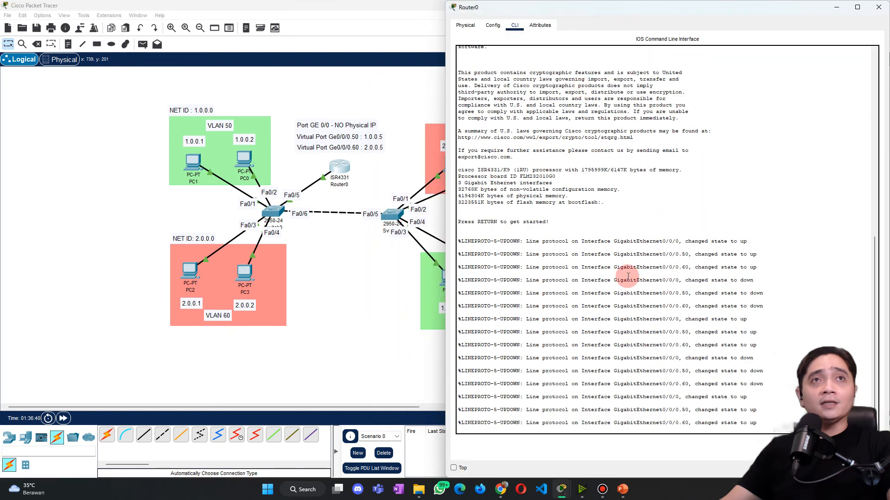
key("Return")
key("Return")
key("Return")
key("Return")
key("Return")
Step: Enable privileged mode on Router0 and enter global configuration mode with conf term
type("enable")
key("Return")
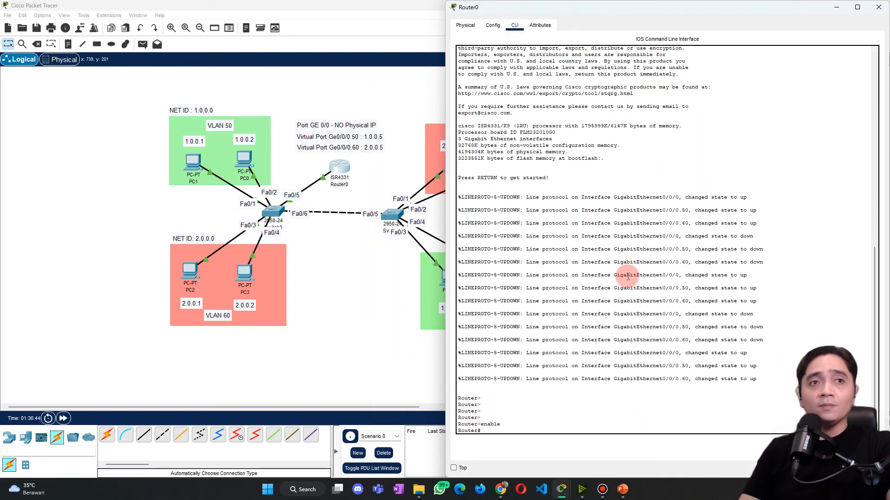
type("conf")
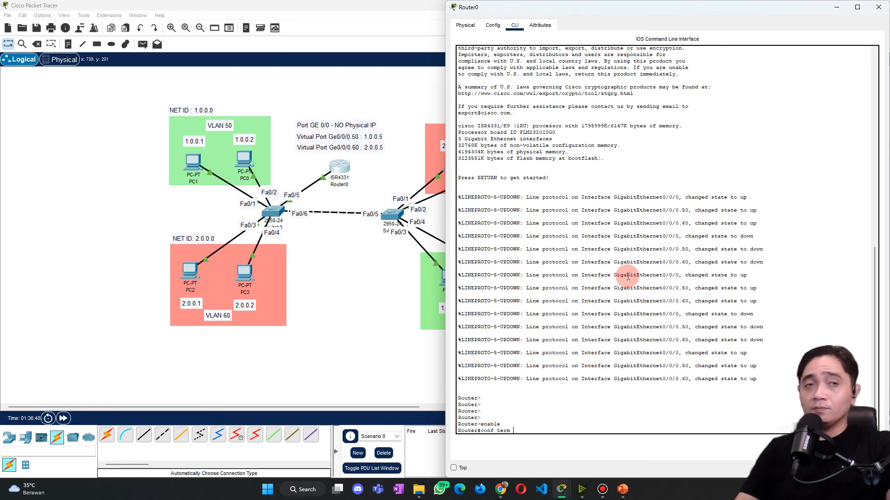
type(" term")
key("Return")
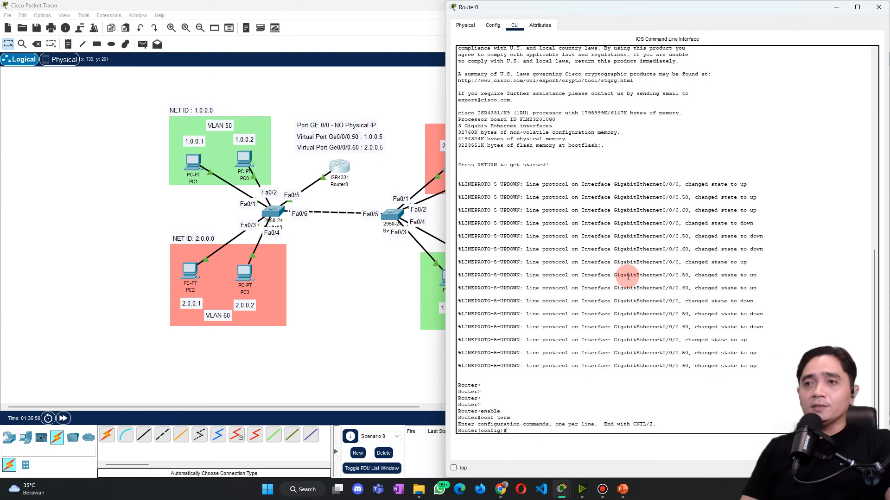
Step: Enter subinterface configuration for GigabitEthernet0/0/0.50 on Router0 and highlight the config-subif prompt
type("int G")
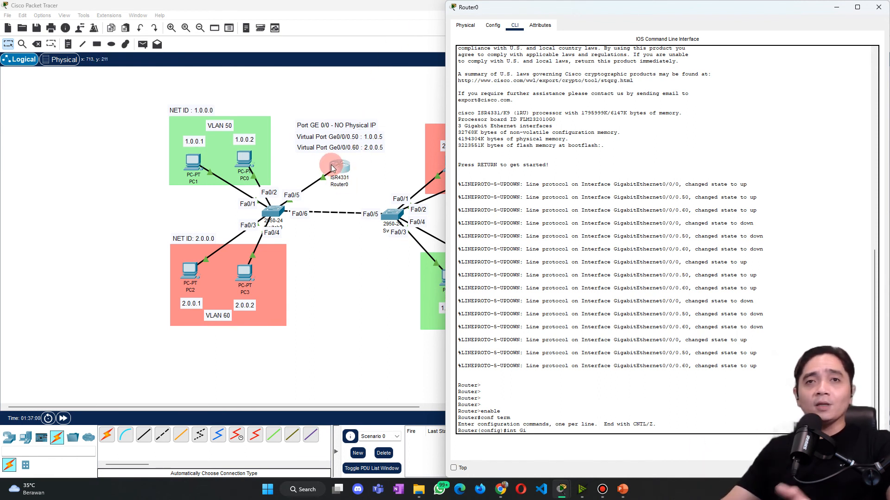
type("i")
left_click(529, 431)
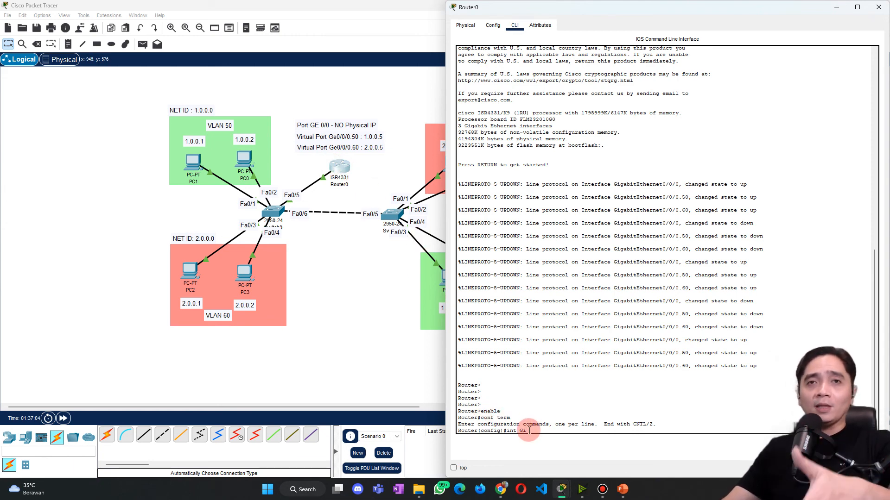
type("gabitEthernet")
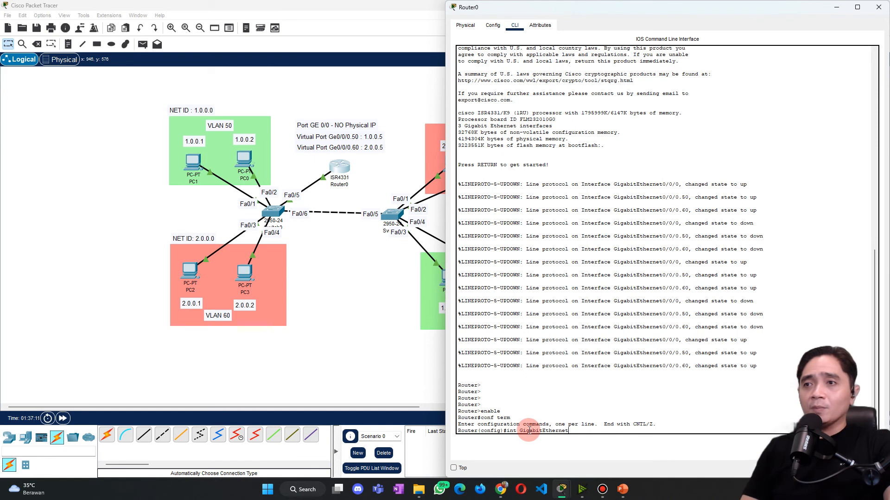
type("0/0/0")
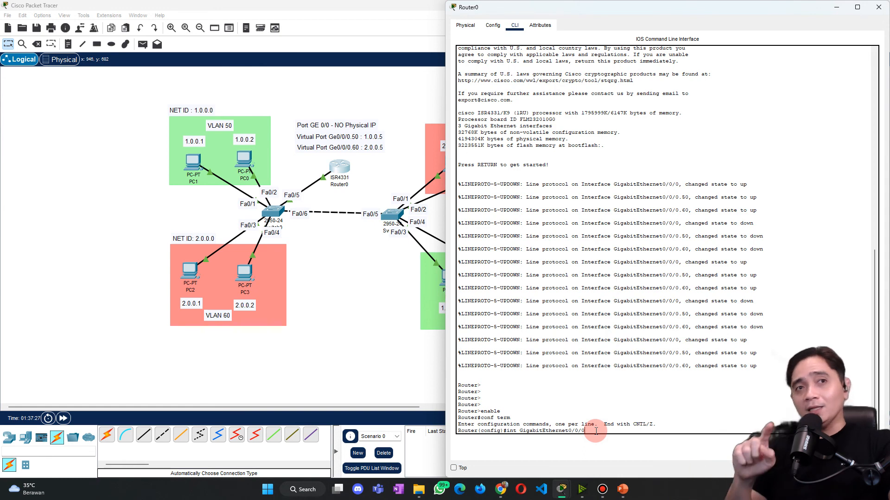
type(".")
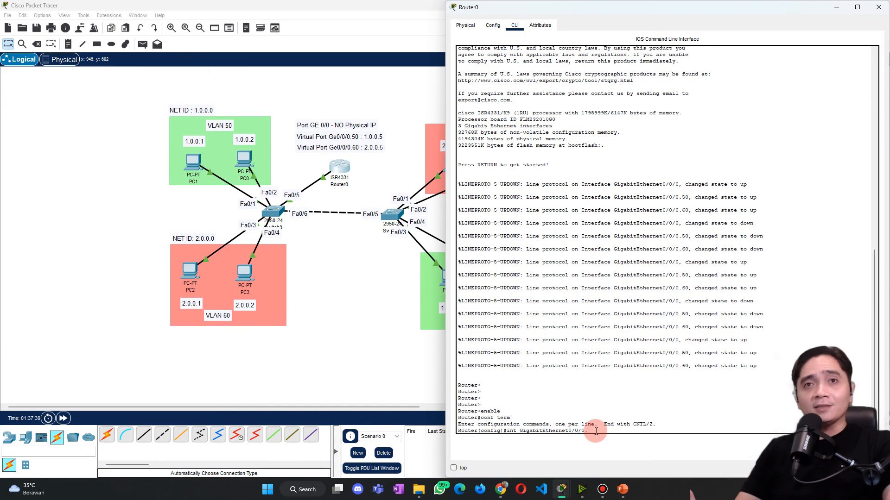
type("0")
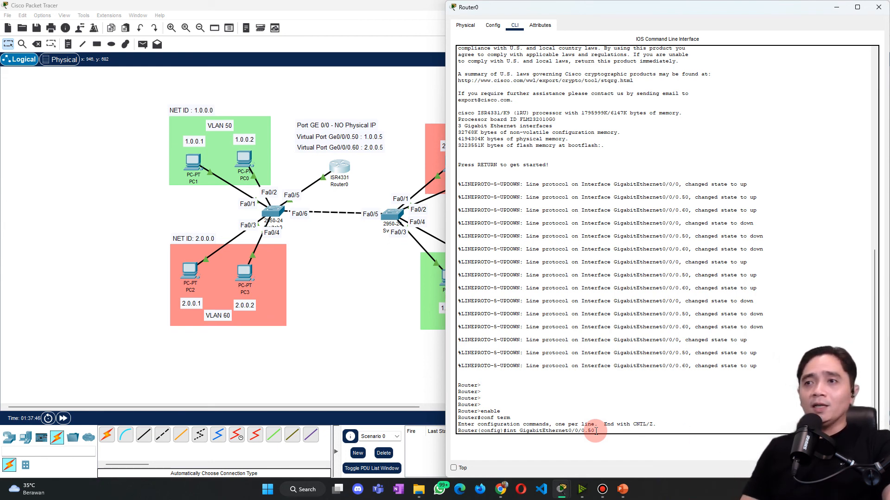
key("Return")
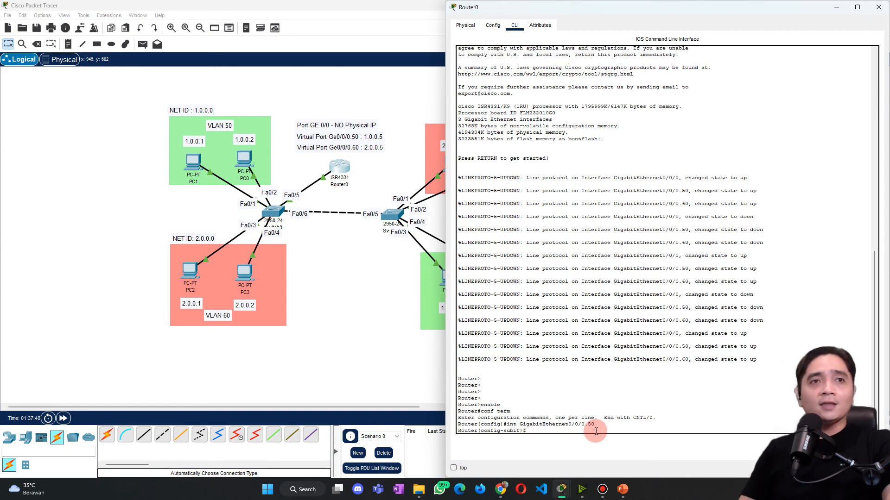
left_click_drag(480, 431, 520, 431)
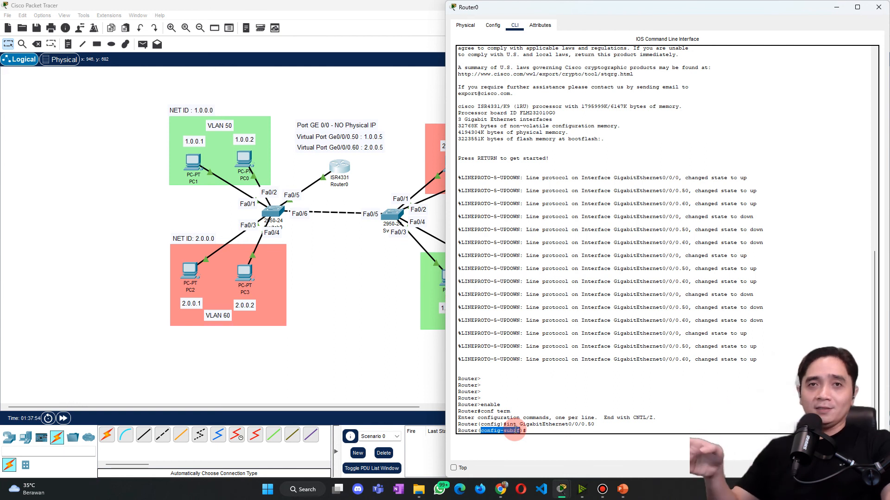
Step: Set 802.1Q encapsulation for VLAN 50 on the GigabitEthernet0/0/0.50 subinterface with encapsulation dot1q 50
left_click(527, 430)
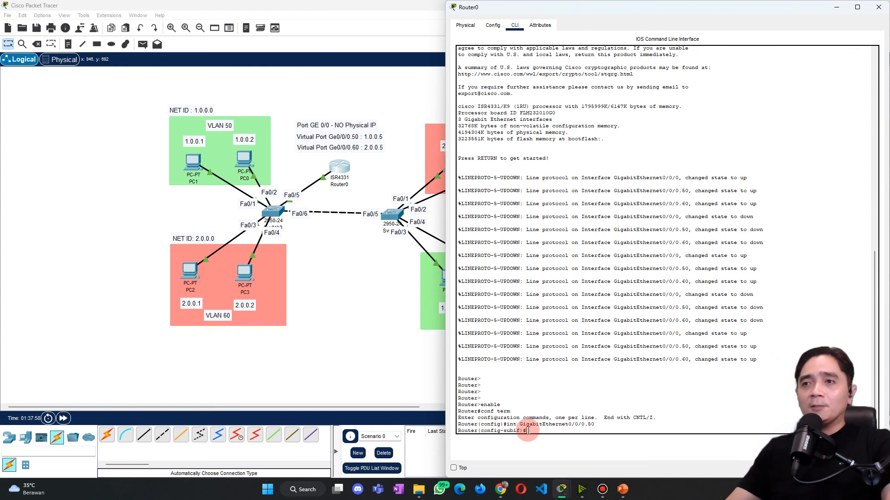
type("eccapsulation")
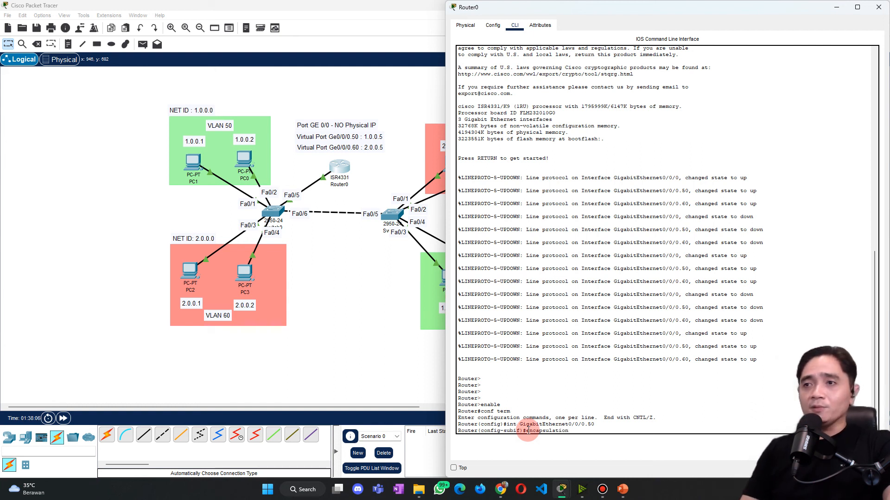
type("dot1q 50")
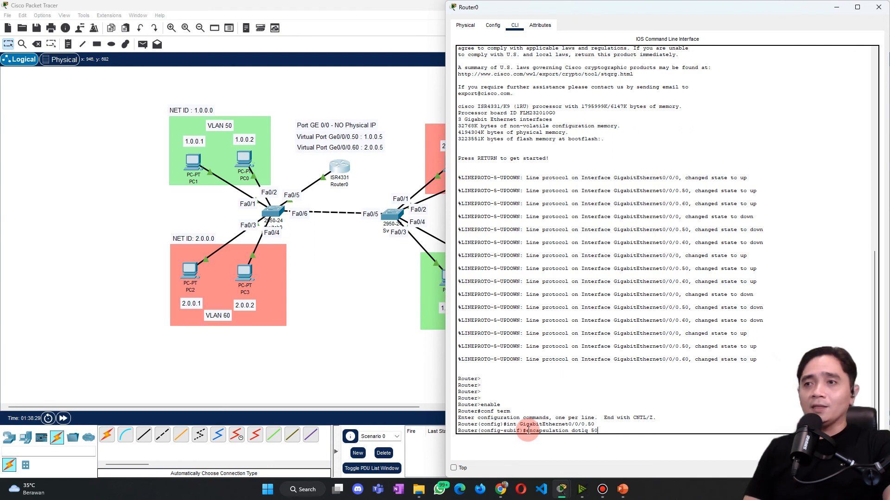
key("Return")
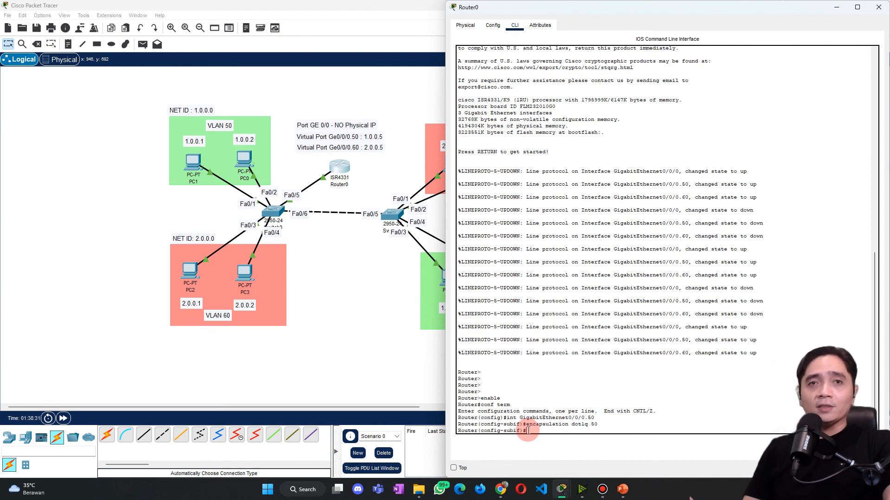
Step: Assign IP address 1.0.0.5 with mask 255.0.0.0 to GigabitEthernet0/0/0.50 and exit to global configuration mode
type("ip addres")
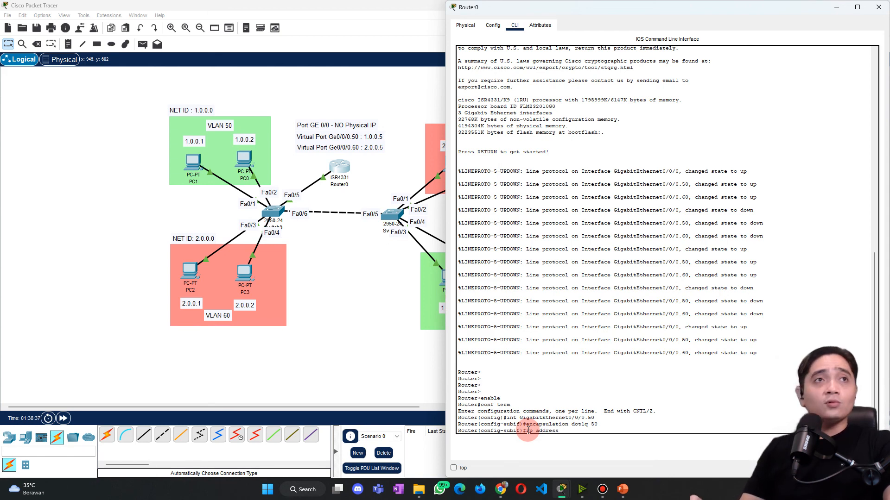
type("s ")
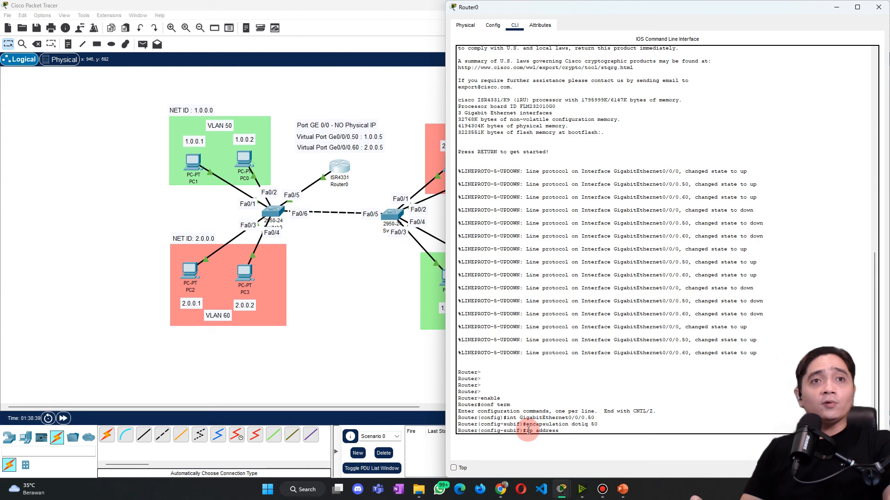
type("1.0.0.5")
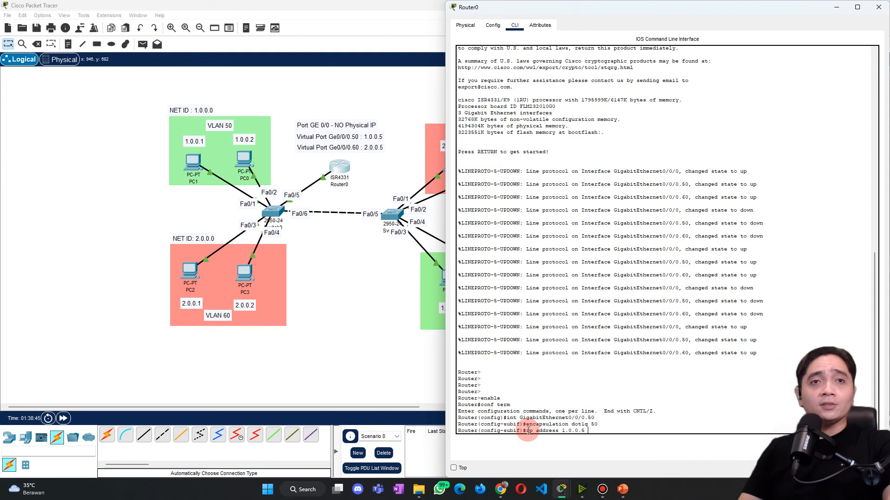
type("255.0.0.0")
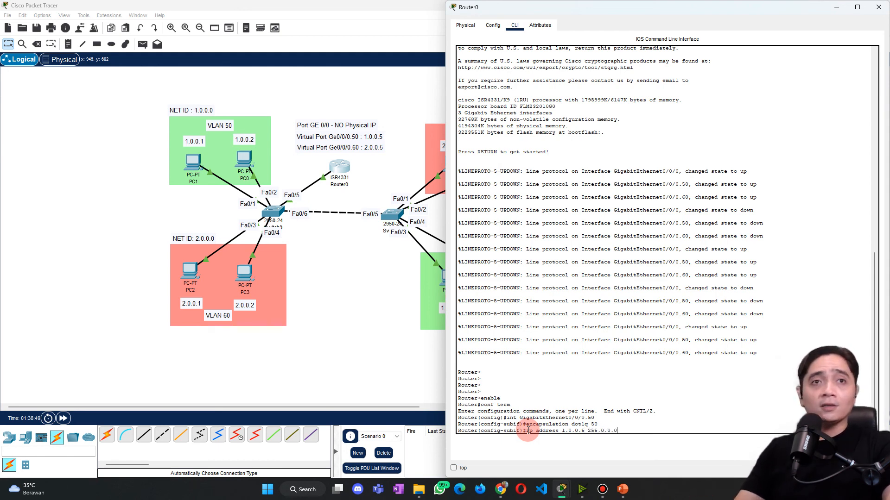
key("Return")
type("ex")
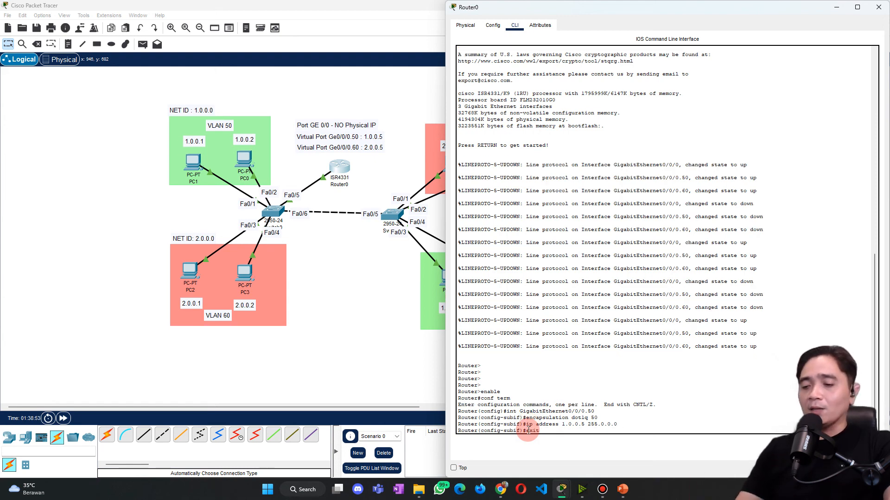
type("it")
key("Return")
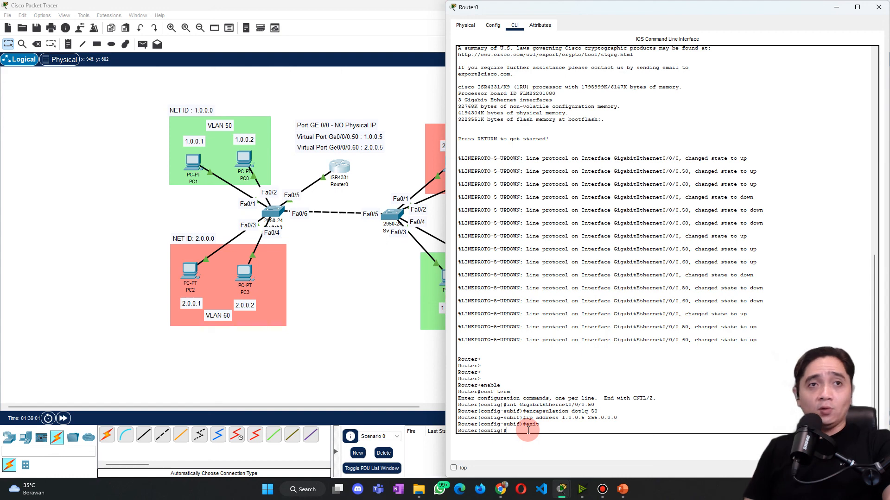
Step: Enter subinterface configuration for GigabitEthernet0/0/0.60 on Router0, reusing the earlier int command
key("Up")
key("Up")
key("Up")
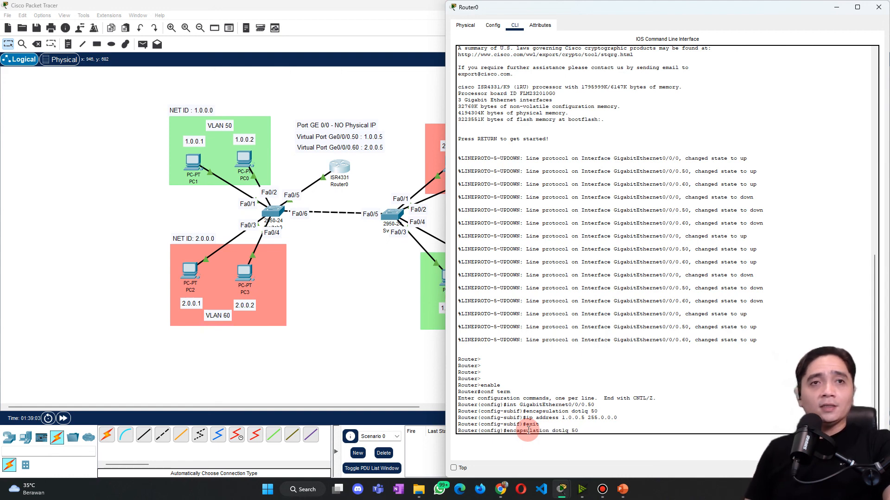
key("Up")
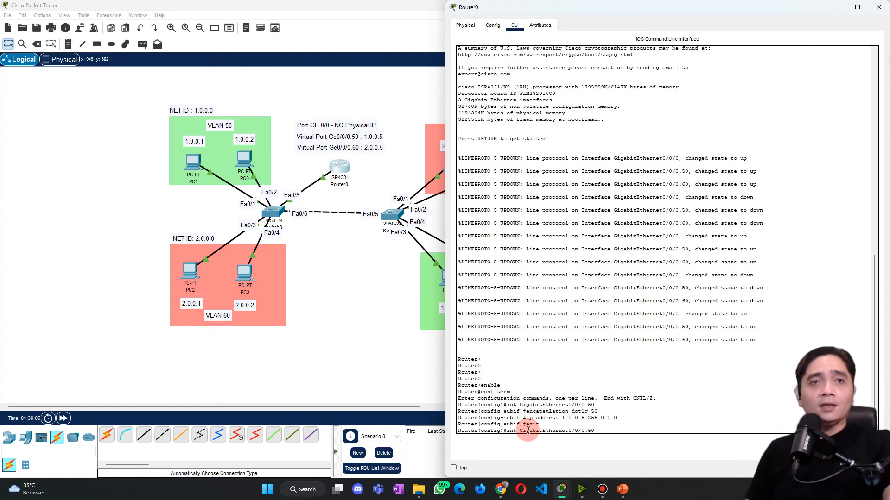
type("6")
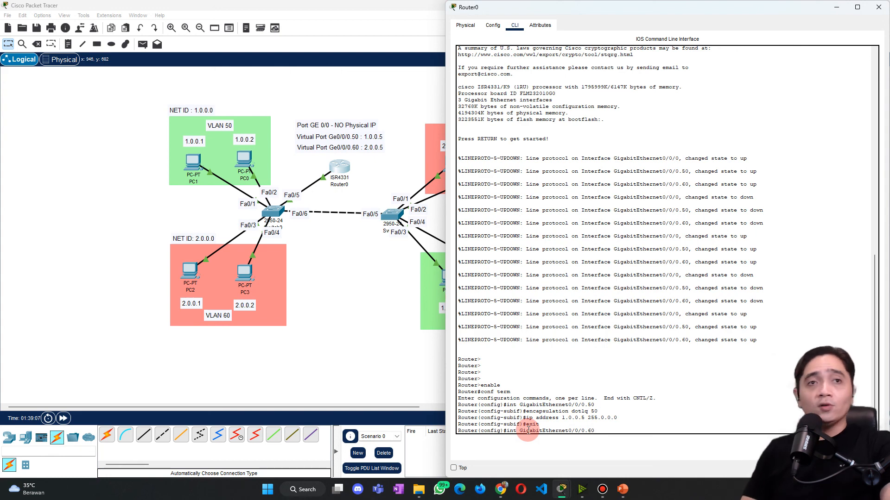
key("Return")
Step: Set 802.1Q encapsulation for VLAN 60 on the GigabitEthernet0/0/0.60 subinterface with encapsulation dot1q 60
key("Up")
key("Up")
key("Up")
key("Up")
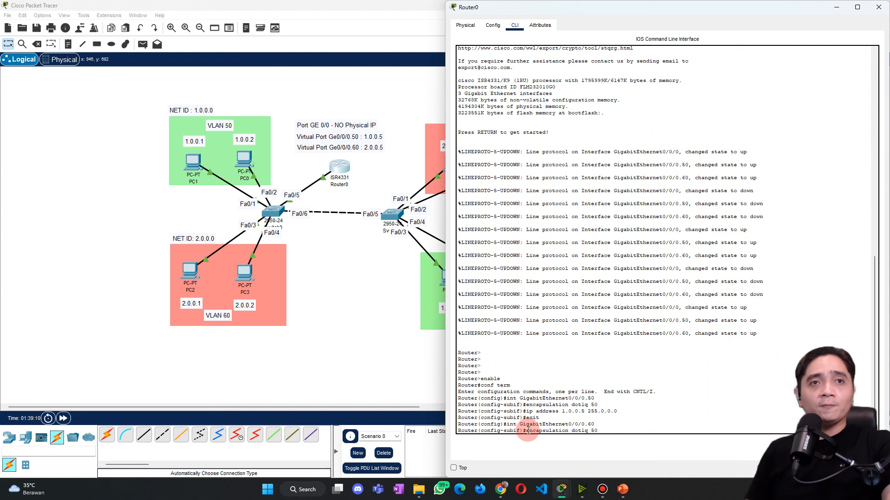
key("BackSpace")
type("6")
key("Return")
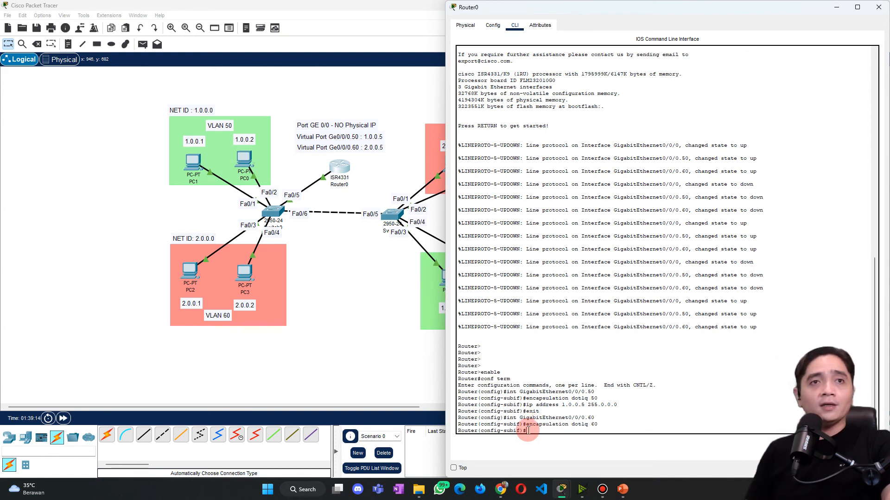
Step: Assign IP address 2.0.0.5 with mask 255.0.0.0 to GigabitEthernet0/0/0.60 and exit to global configuration mode
key("Up")
key("Up")
key("Up")
key("Up")
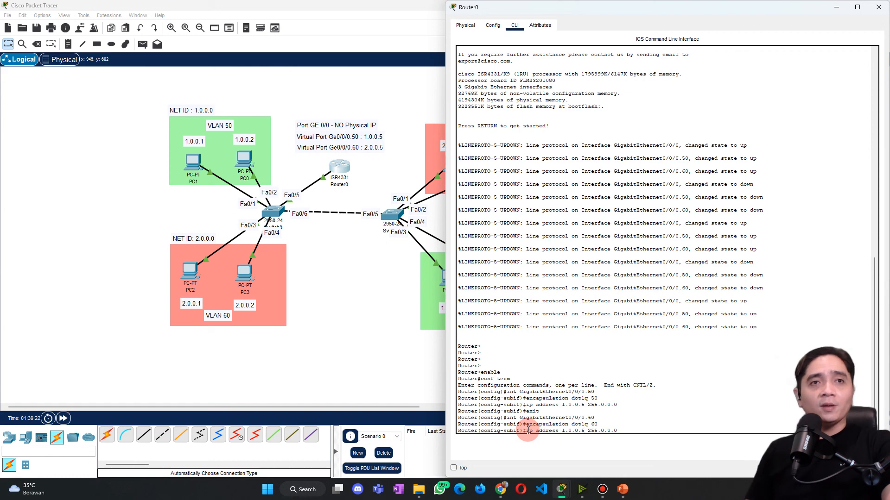
key("BackSpace")
type("2")
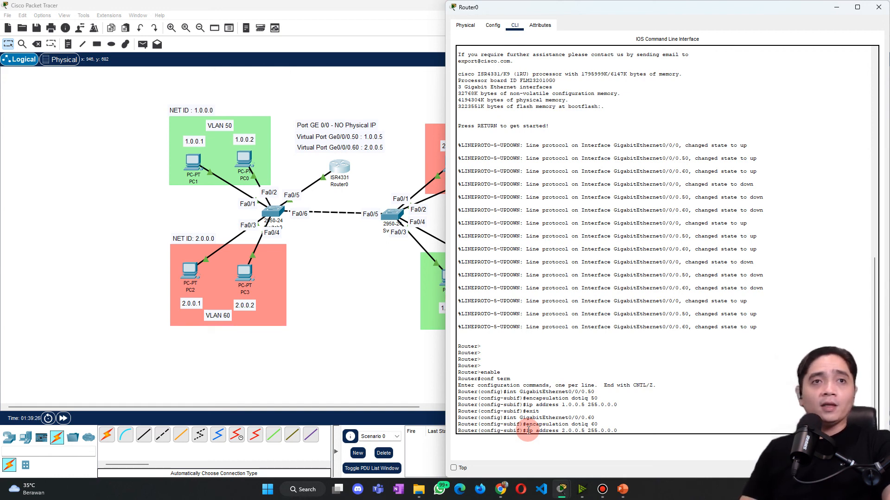
key("Return")
type("exit")
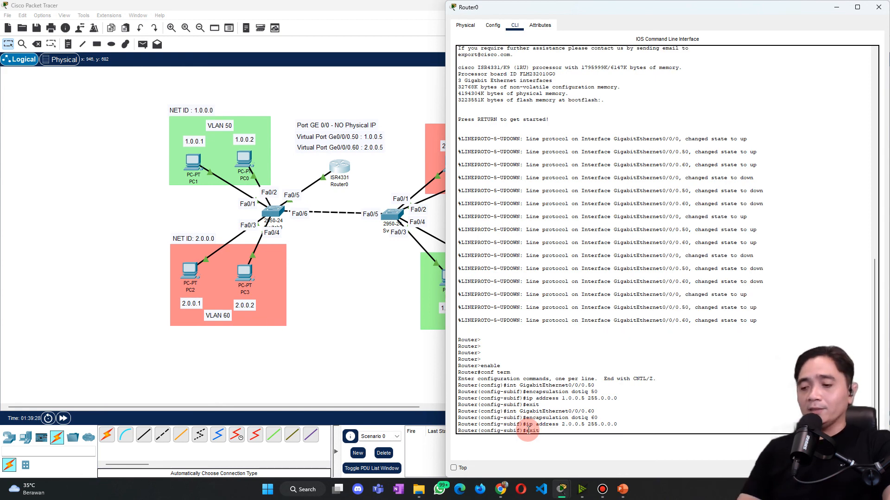
key("Return")
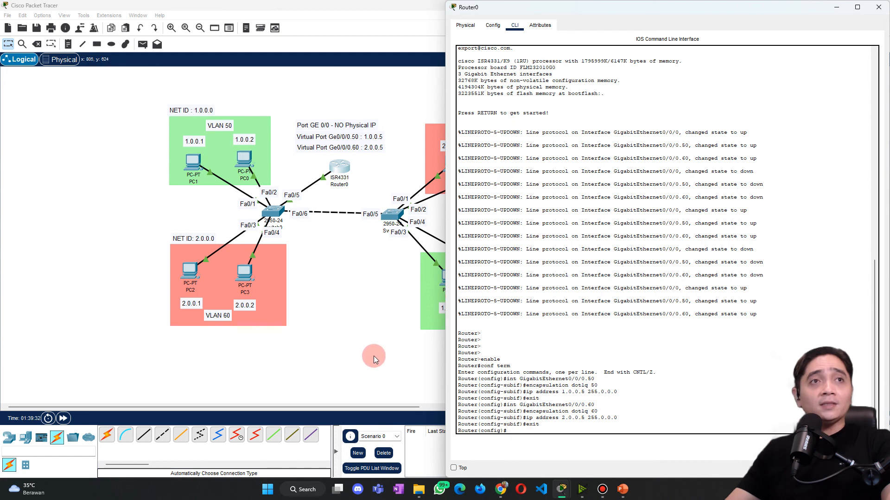
Step: Close Router0's window and review the Ge0/0/0.50 virtual port note in the topology without changing its text
left_click(873, 12)
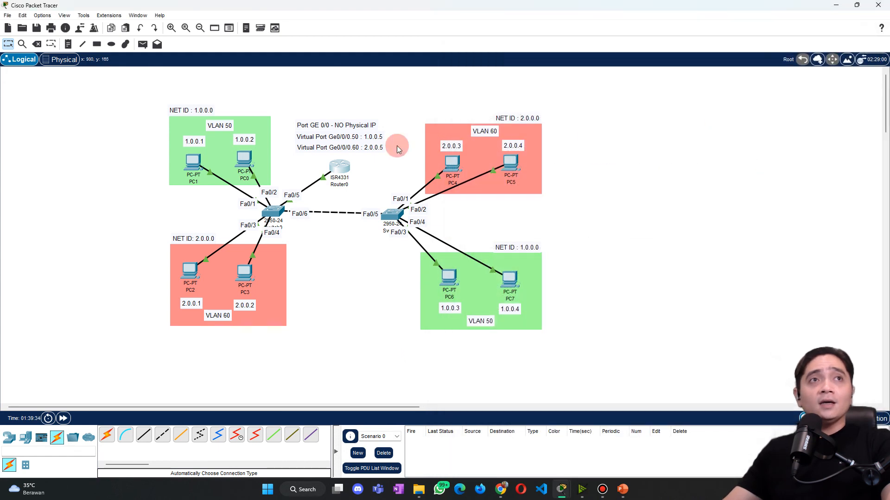
double_click(366, 137)
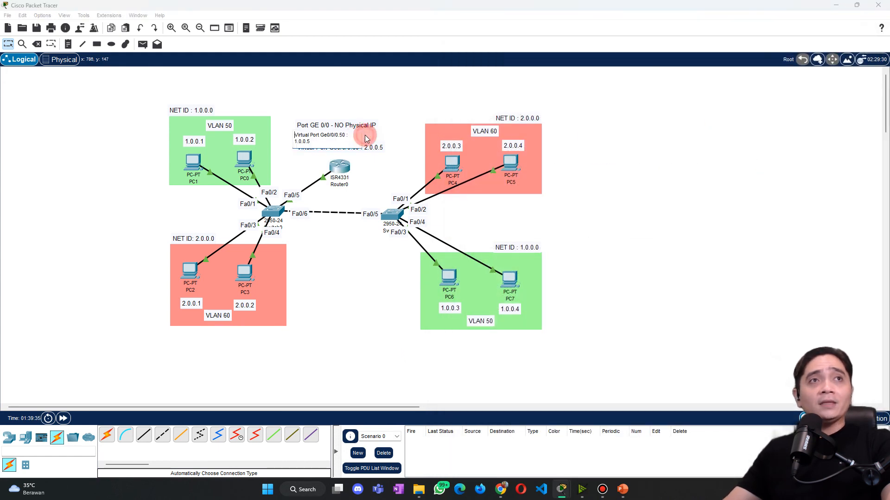
left_click(326, 224)
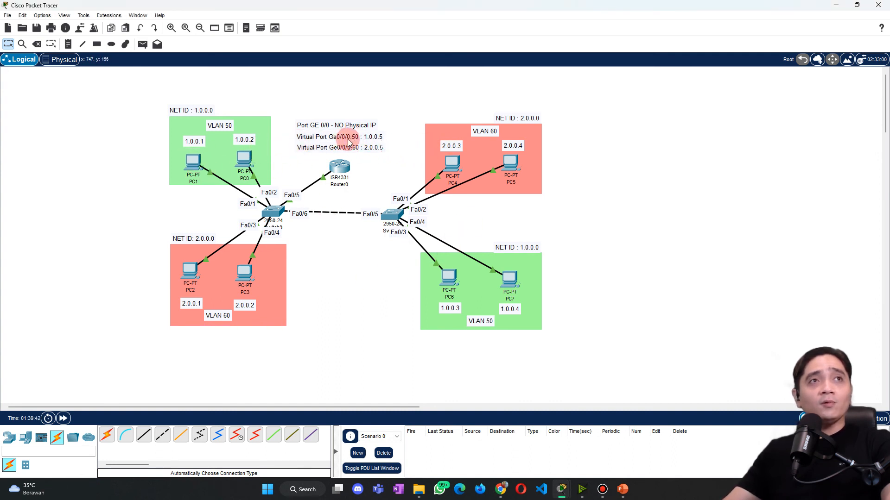
Step: Check the default gateway in PC1's IP configuration and close its window
left_click(190, 159)
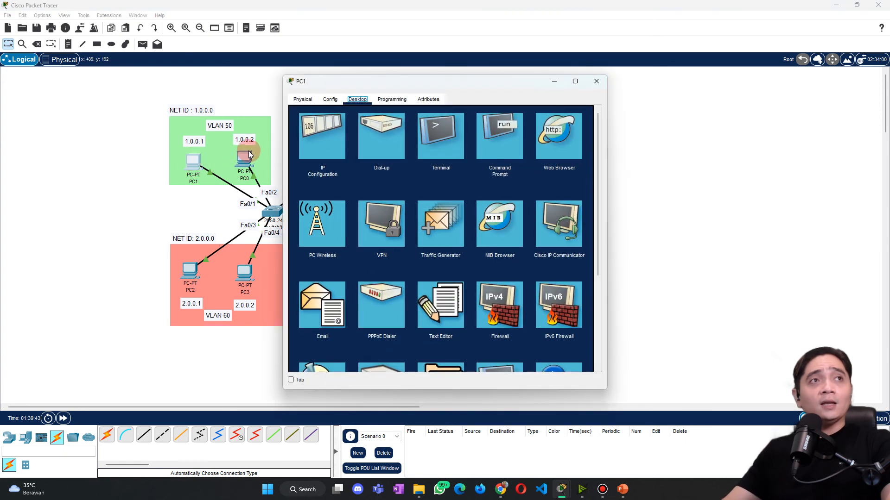
left_click(322, 137)
left_click_drag(425, 190, 400, 190)
left_click(596, 81)
Step: Check the default gateway in PC0's IP configuration and close its window
left_click(245, 152)
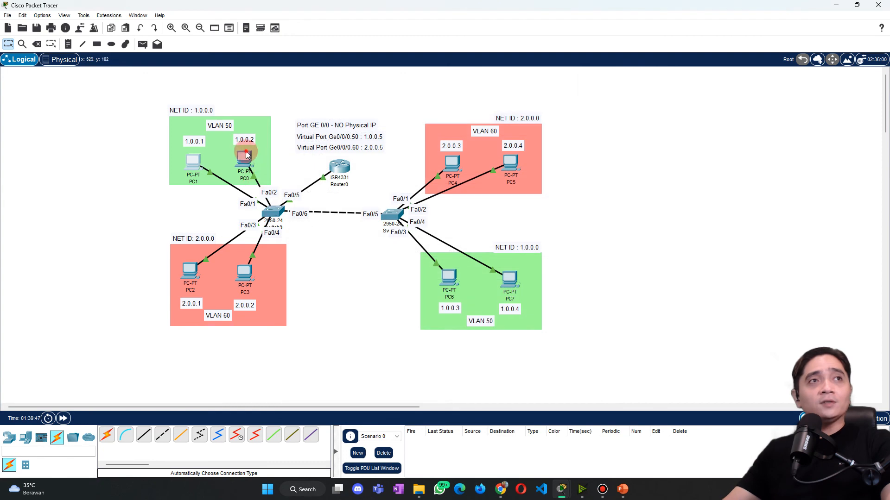
left_click(355, 99)
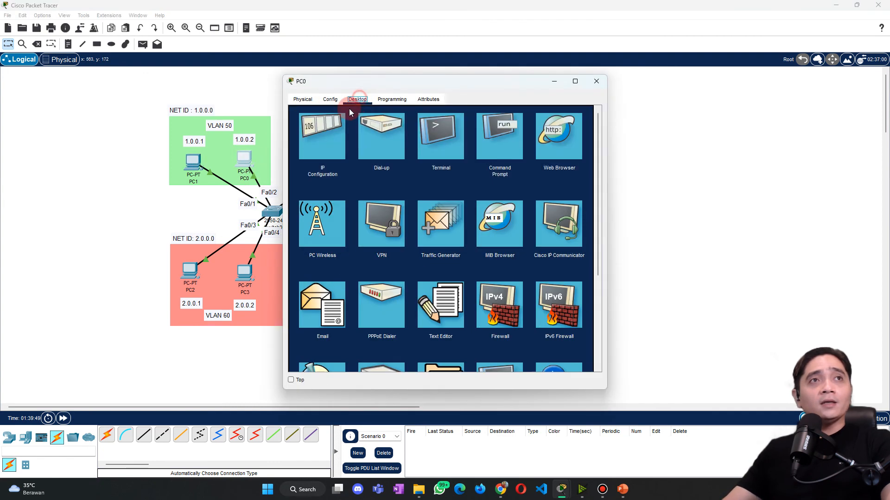
left_click(322, 136)
left_click_drag(433, 190, 333, 190)
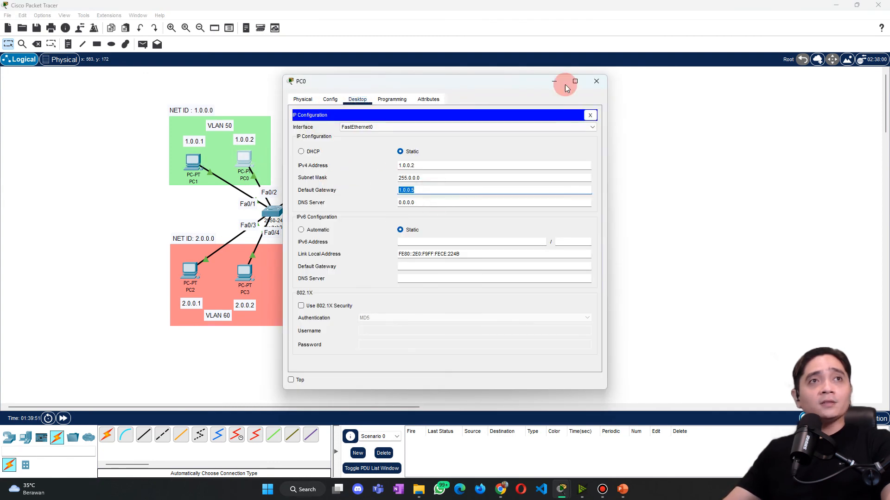
left_click(597, 81)
Step: Check the default gateway in PC2's IP configuration and close its window
left_click(190, 270)
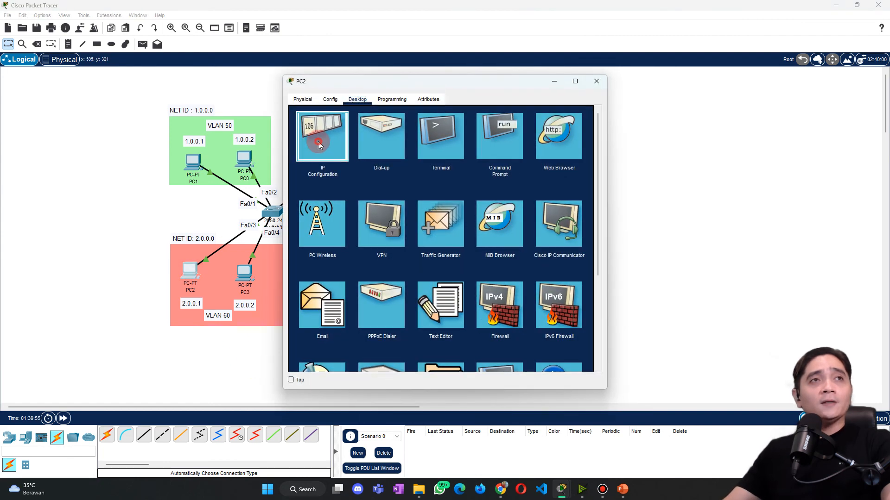
left_click(304, 152)
left_click_drag(436, 189, 368, 185)
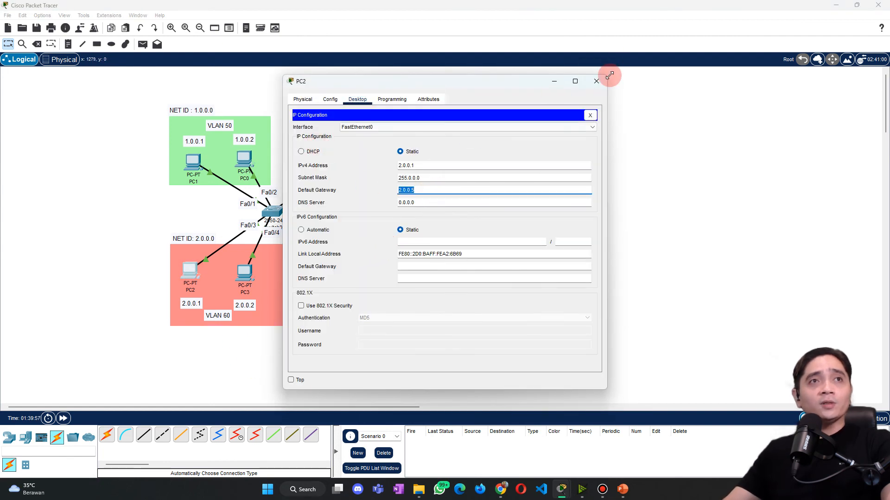
left_click(596, 81)
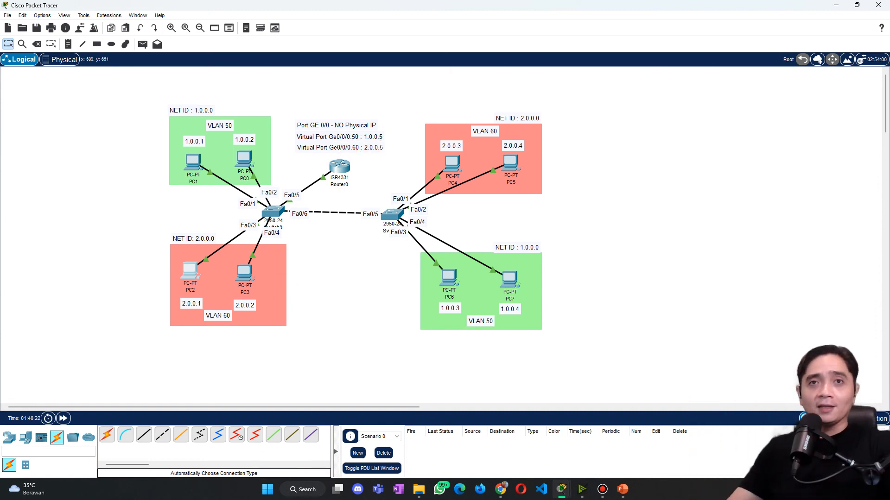
Step: Send a simple PDU from PC4 in VLAN 60 to PC6 in VLAN 50 to test inter-VLAN connectivity
left_click(142, 45)
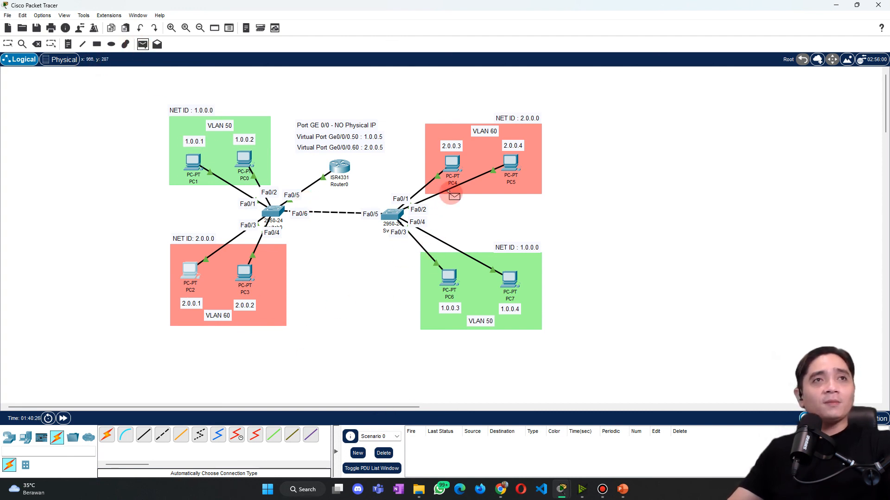
left_click(453, 164)
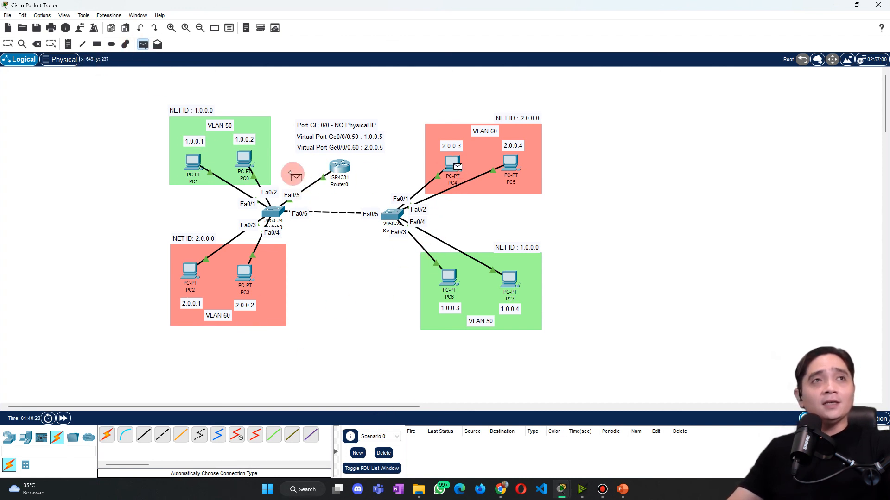
left_click(444, 278)
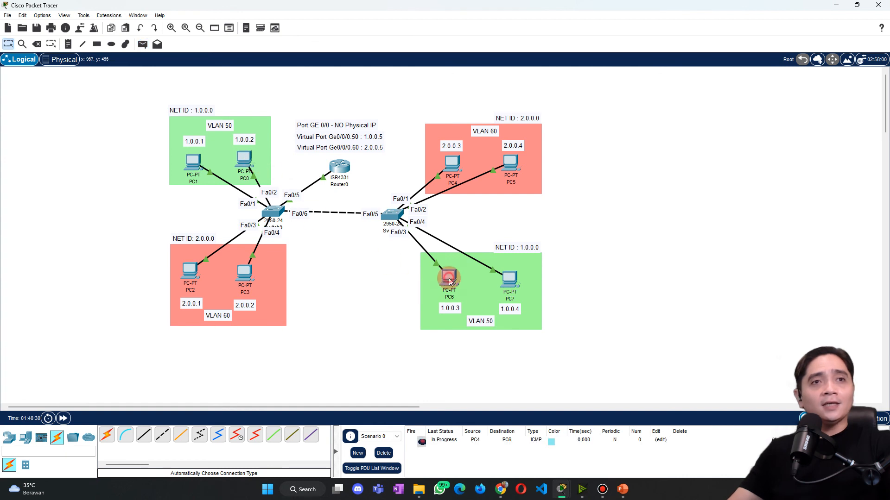
left_click(246, 156)
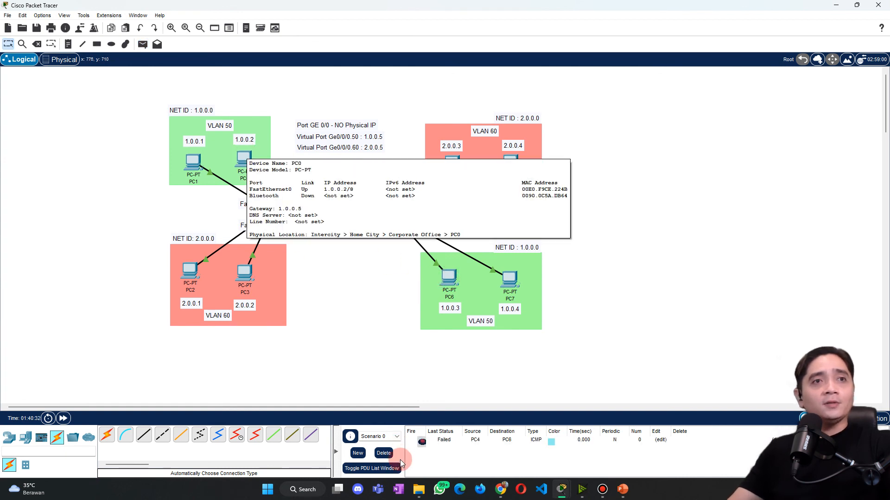
Step: Repeat the connectivity test with a second simple PDU from PC4 to PC6
left_click(142, 44)
left_click(452, 188)
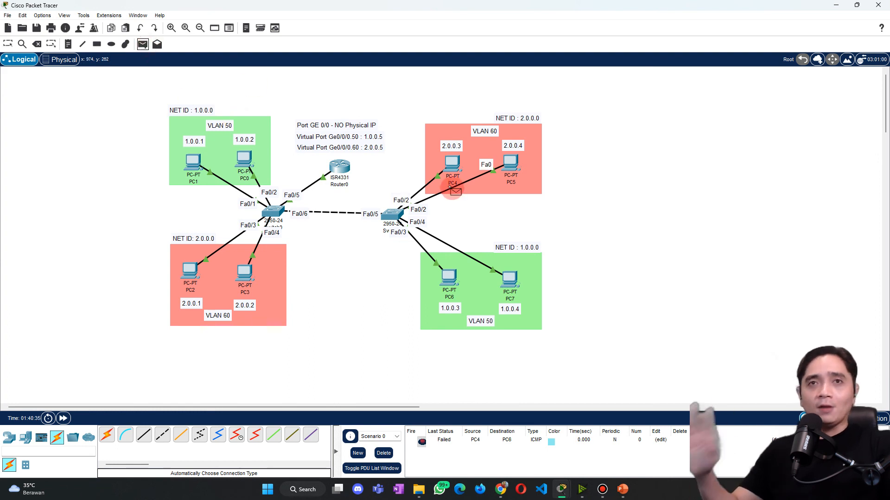
left_click(457, 311)
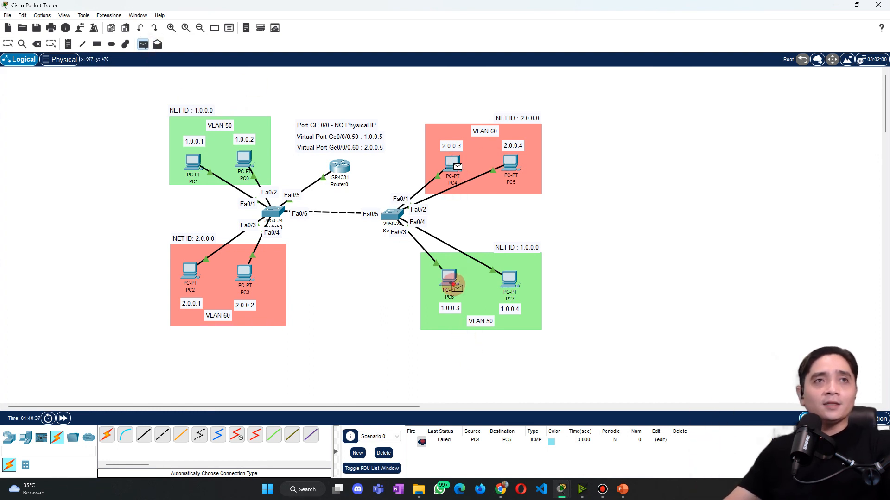
Step: Finish the second PC4-to-PC6 test, and send a simple PDU from PC4 in VLAN 60 to PC7 in VLAN 50
left_click(452, 284)
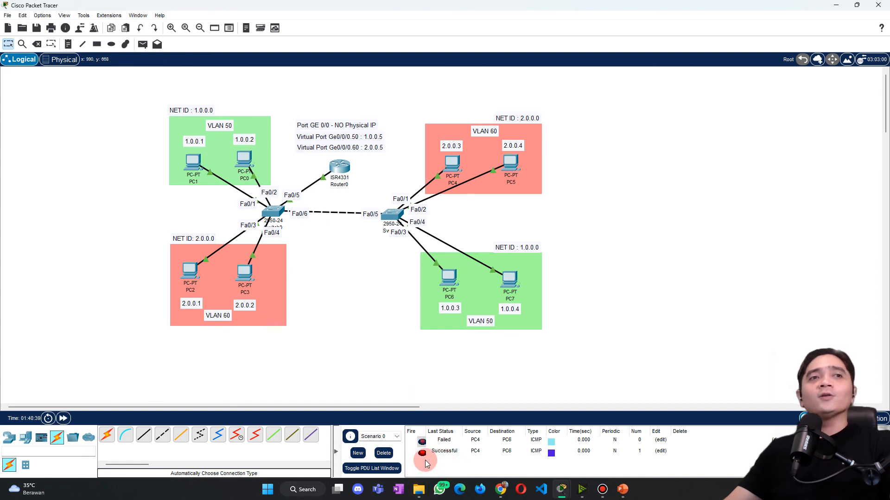
left_click(145, 45)
left_click(452, 164)
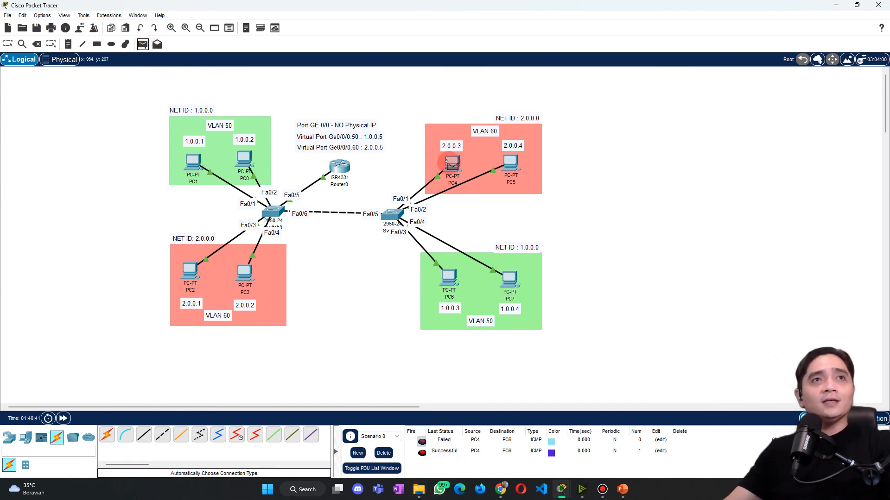
left_click(457, 282)
left_click(509, 279)
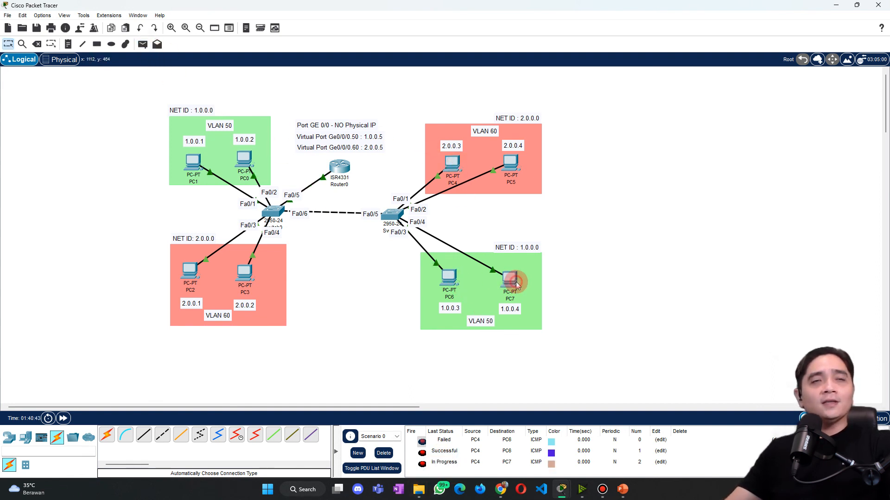
Step: Send a simple PDU in the reverse direction, from PC7 in VLAN 50 to PC4 in VLAN 60
left_click(143, 44)
left_click(452, 163)
left_click(511, 280)
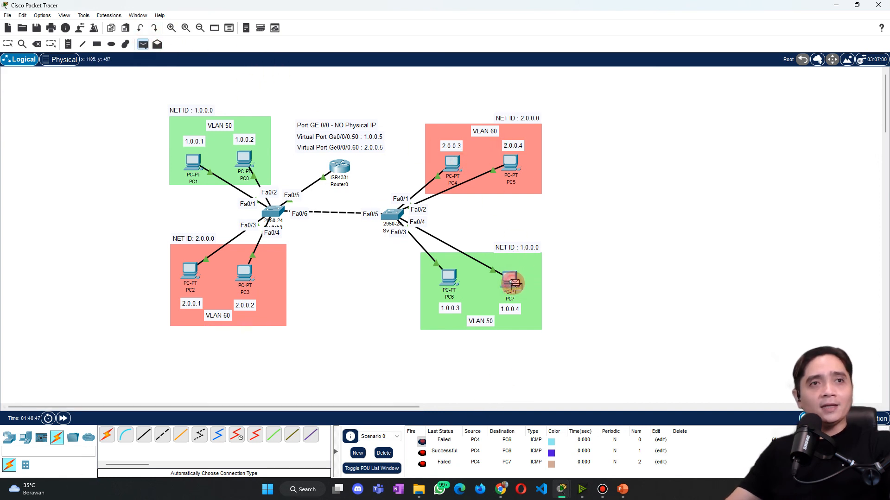
left_click(498, 317)
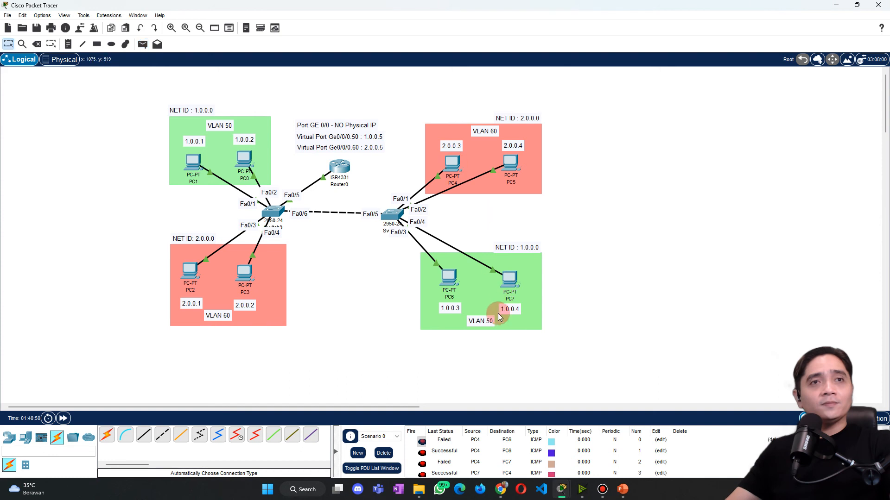
Step: Delete the current PDU scenario and send a simple PDU from PC4 to PC0 in VLAN 50 on the other switch
left_click(384, 453)
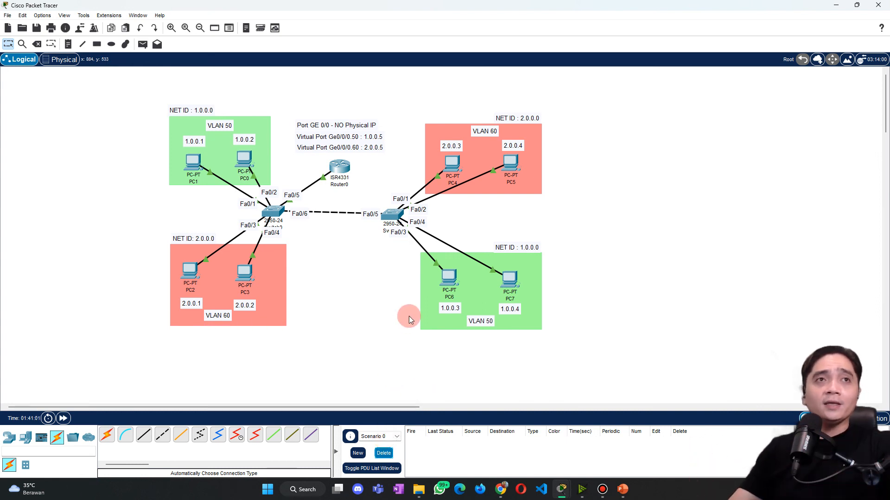
left_click(142, 44)
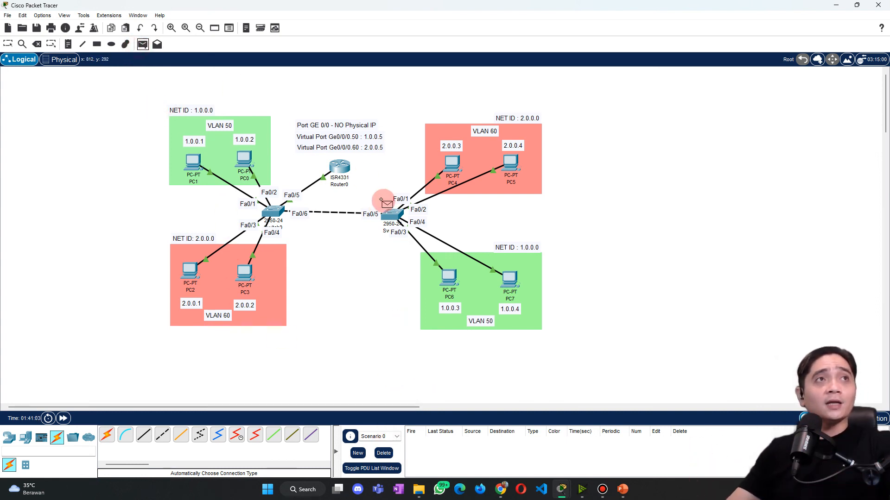
left_click(452, 164)
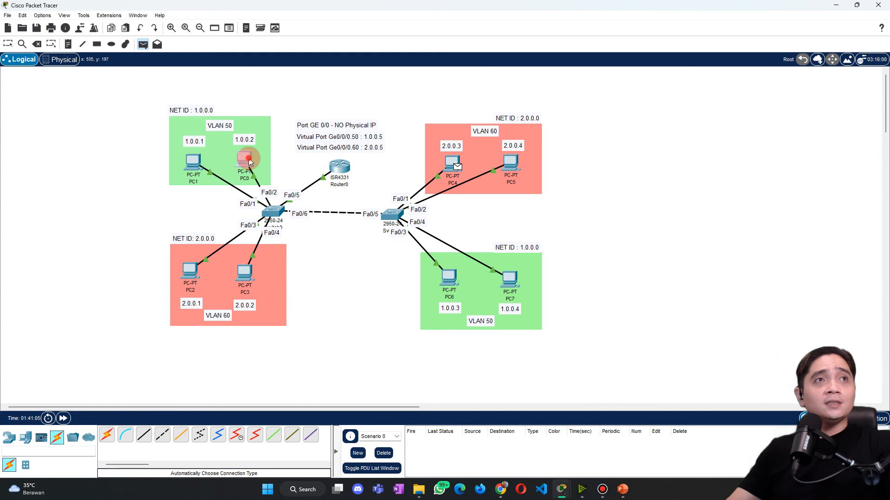
left_click(245, 160)
Step: Repeat the connectivity test with a second simple PDU from PC4 to PC0
left_click(142, 44)
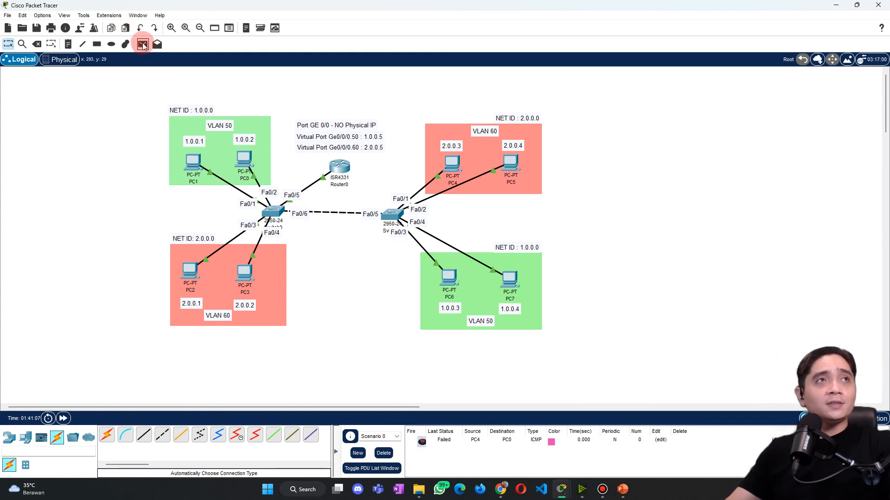
left_click(452, 160)
left_click(245, 160)
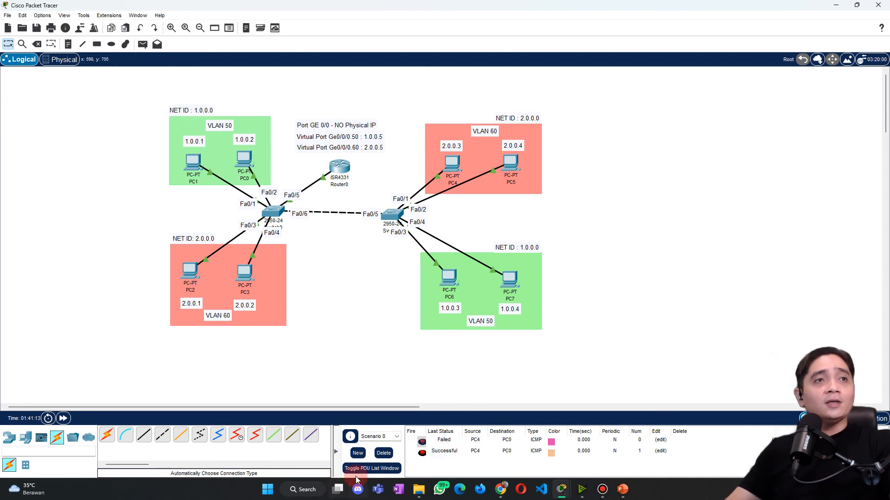
Step: Clear the PDU scenario and send a simple PDU from PC5 in VLAN 60 to PC1 in VLAN 50
left_click(383, 453)
left_click(142, 44)
left_click(503, 188)
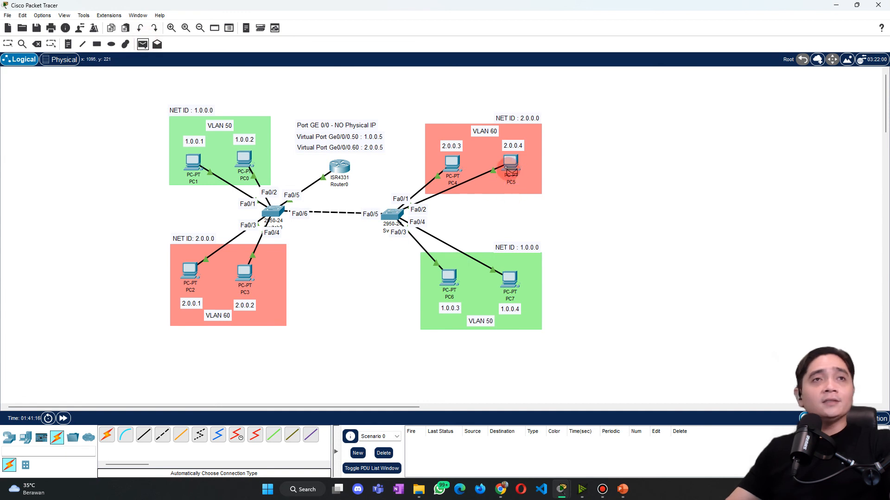
left_click(193, 165)
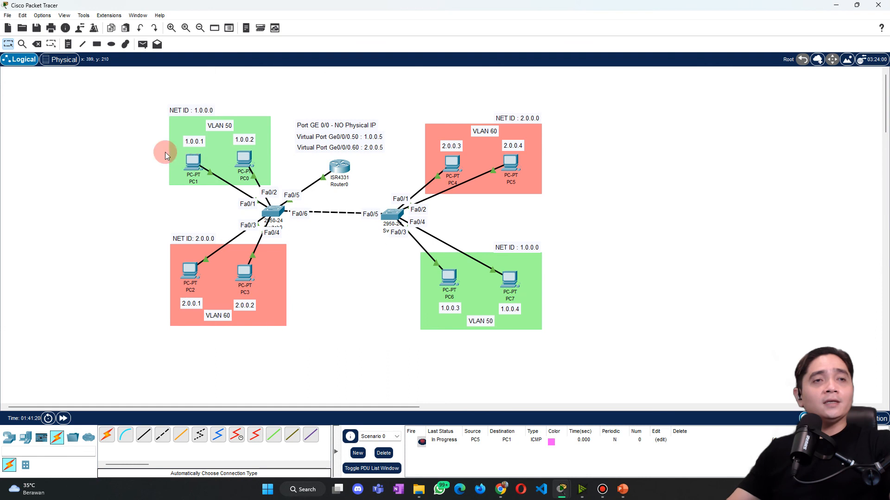
Step: Repeat the connectivity test with two more simple PDUs from PC5 to PC1
left_click(142, 45)
left_click(510, 164)
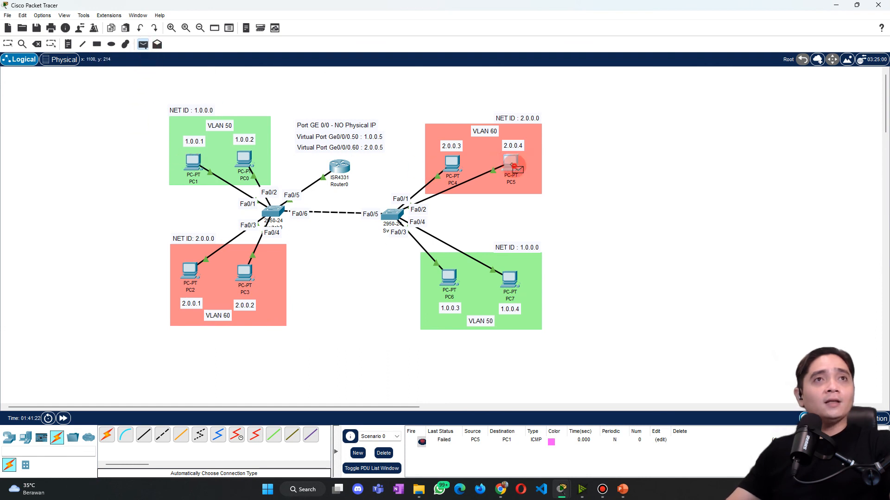
left_click(195, 165)
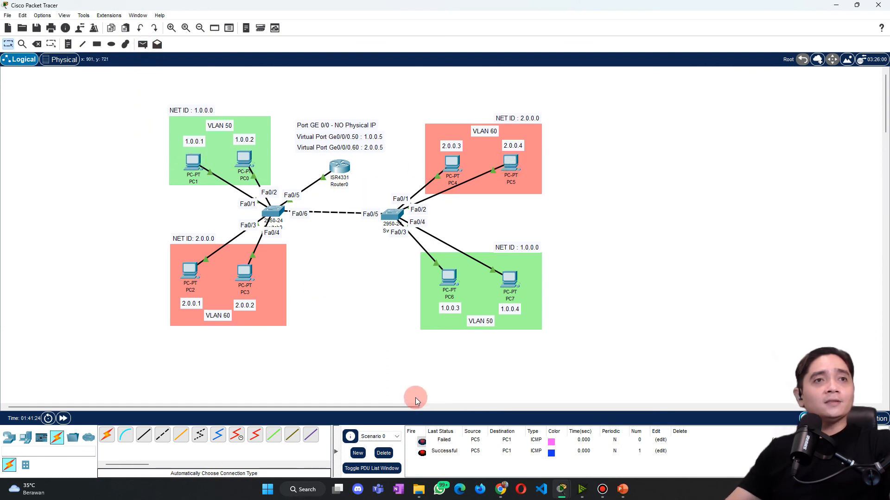
left_click(143, 45)
left_click(510, 163)
left_click(196, 163)
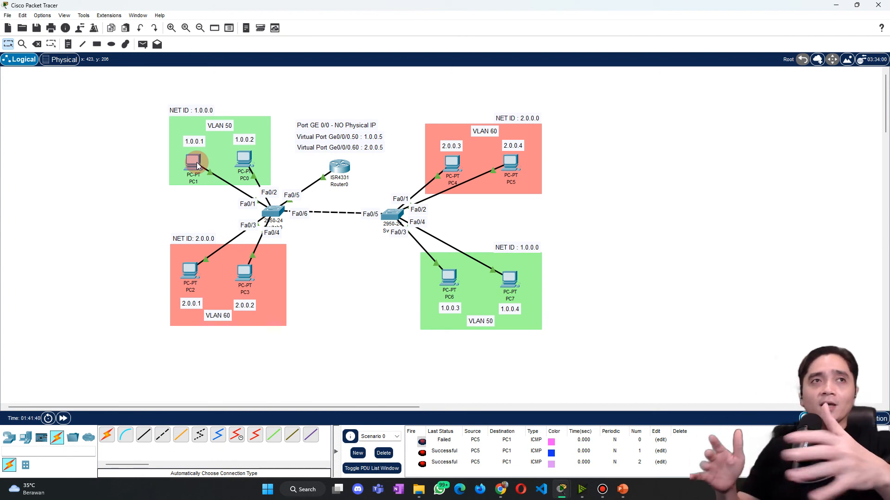
Step: Delete the PC5-to-PC1 test entries and send a simple PDU from PC3 in VLAN 60 to PC6 in VLAN 50
left_click(384, 453)
left_click(245, 274)
left_click(452, 280)
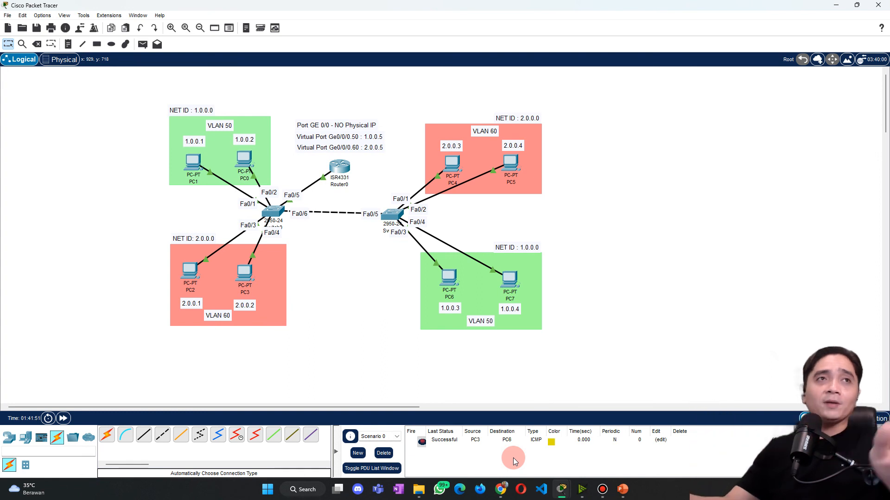
Step: Send another simple PDU from PC3 in VLAN 60 to PC7 in VLAN 50
left_click(143, 44)
left_click(238, 270)
left_click(460, 284)
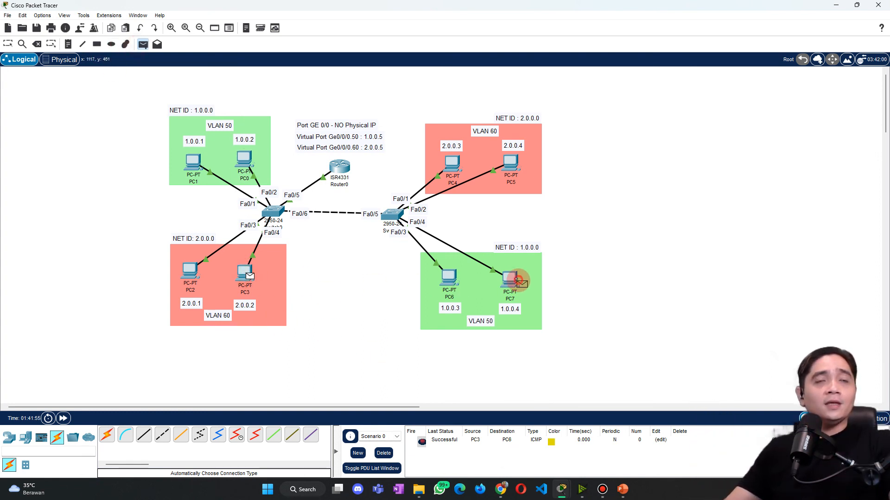
left_click(512, 282)
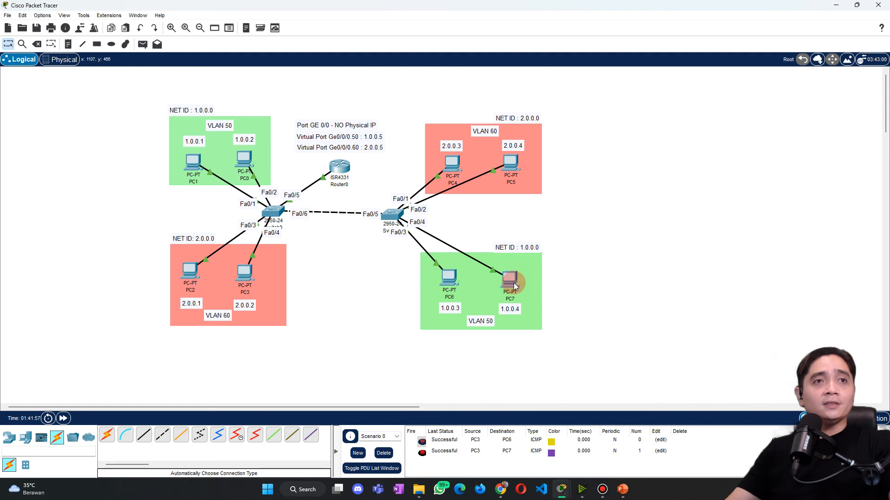
mouse_move(514, 282)
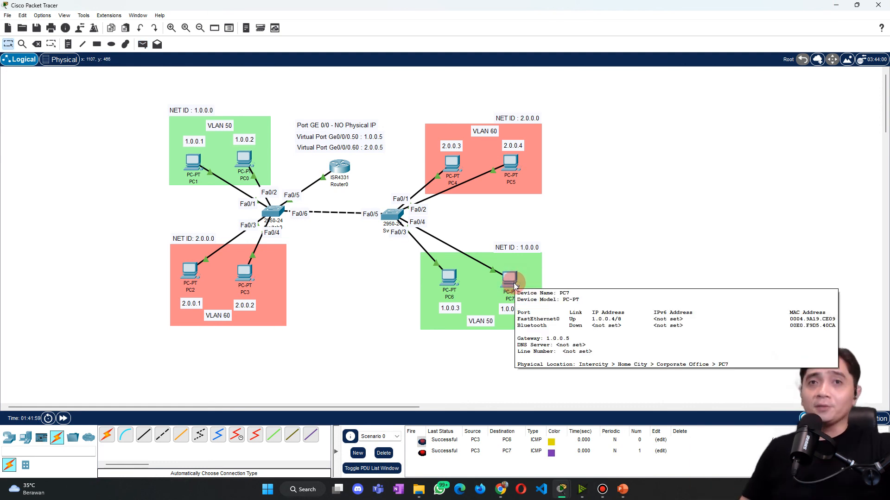